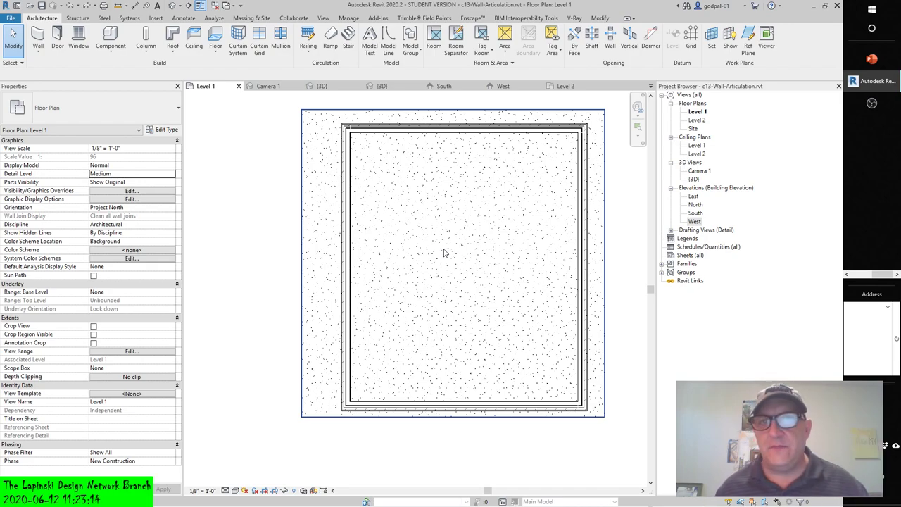
Check the South and West elevations, then return to the wavy roof's 3D view
{"action": "left_click", "coordinate": [416, 195]}
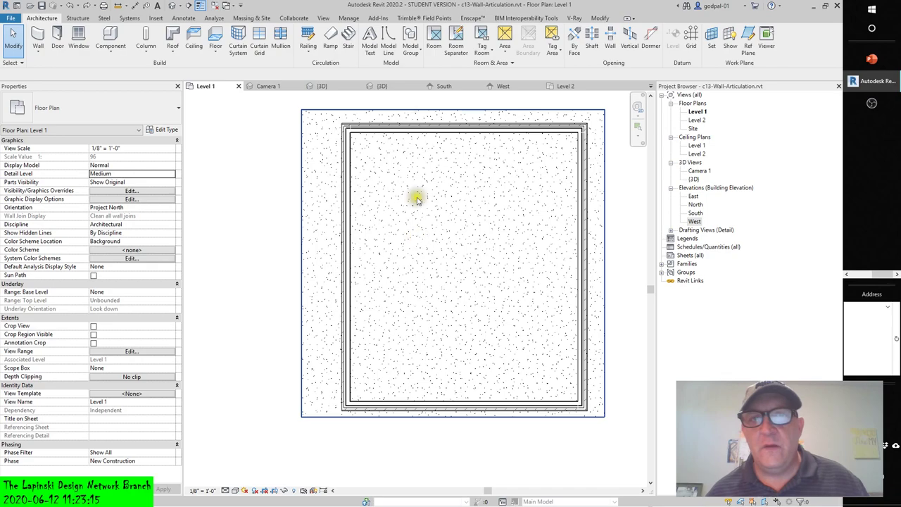
{"action": "left_click", "coordinate": [425, 87]}
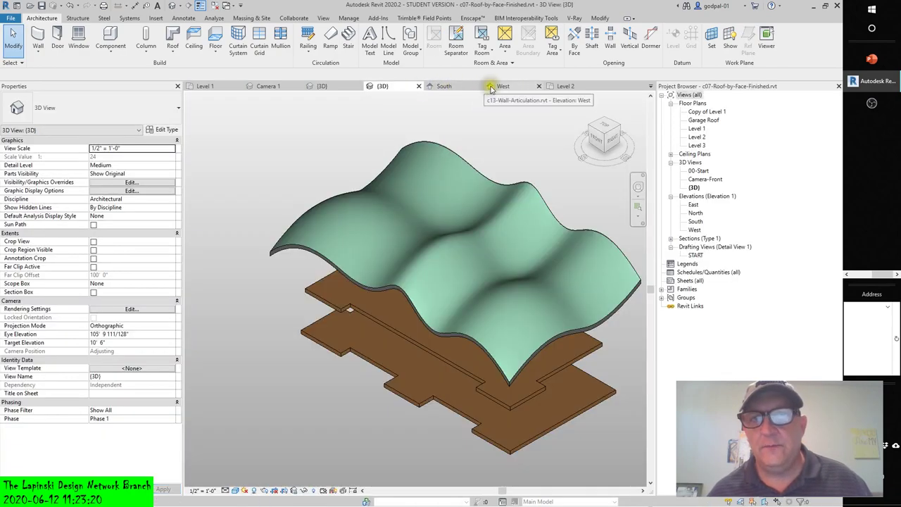
{"action": "left_click", "coordinate": [466, 87]}
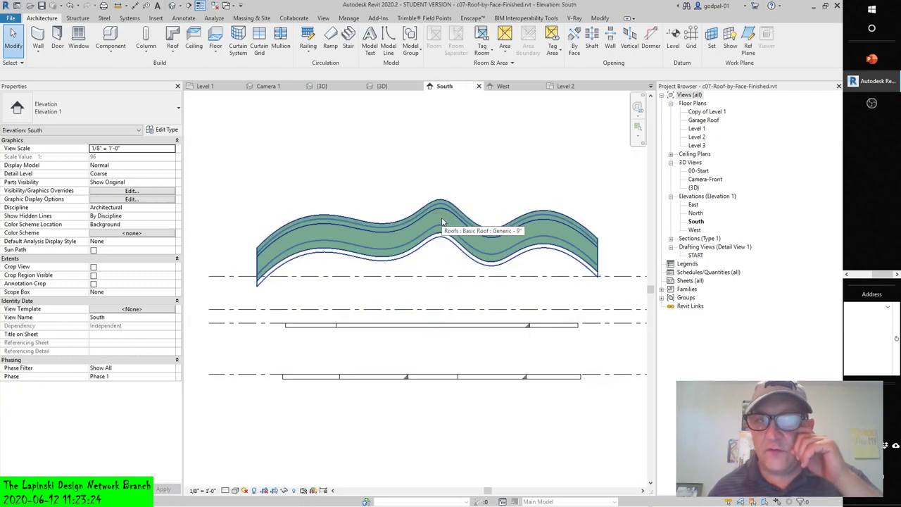
{"action": "left_click", "coordinate": [517, 88]}
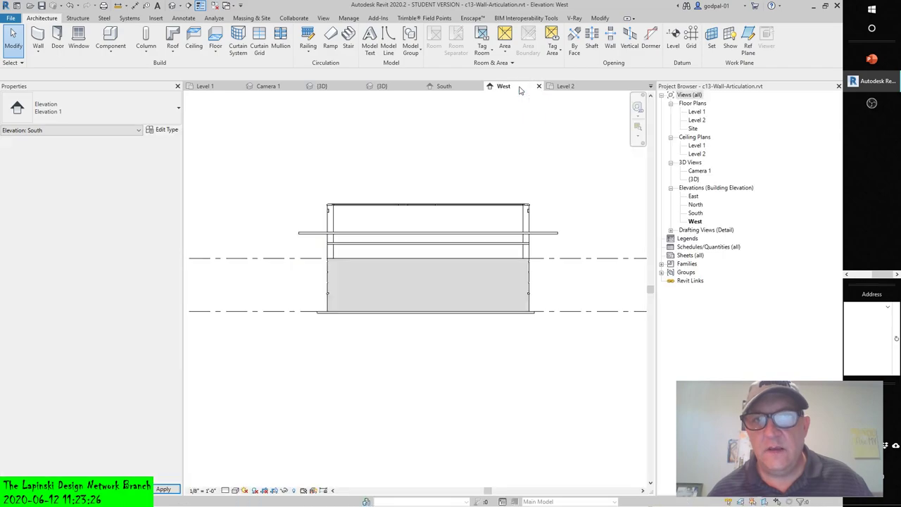
{"action": "left_click", "coordinate": [390, 90]}
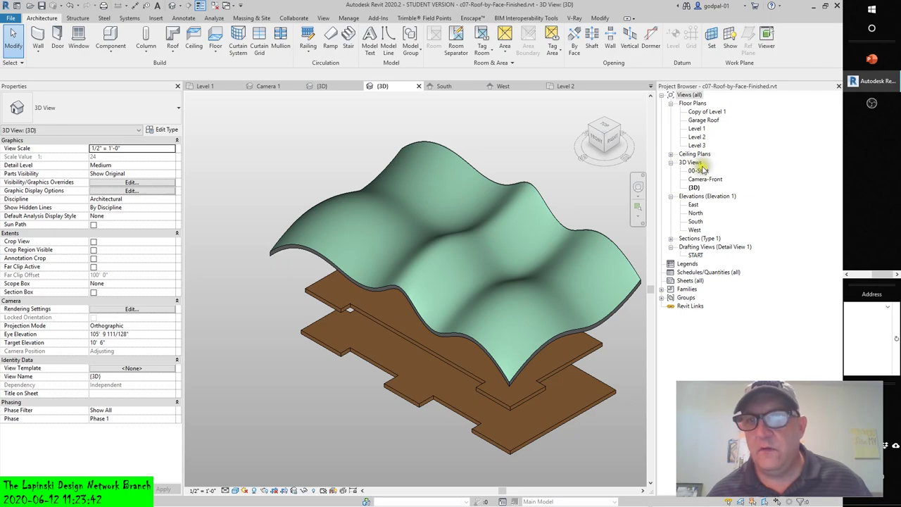
On Level 3, draw a closed 58' by 26' loop of Generic - 12" Masonry walls
{"action": "left_click", "coordinate": [696, 145]}
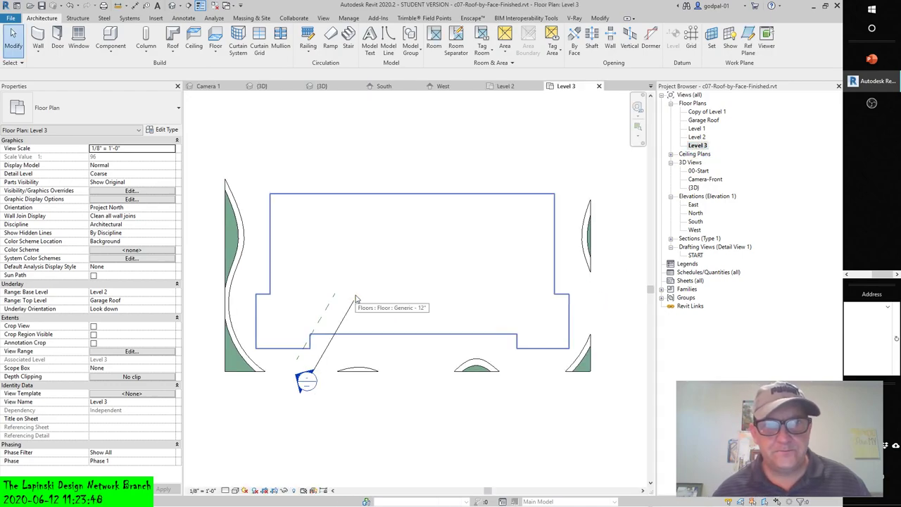
{"action": "left_click", "coordinate": [41, 57]}
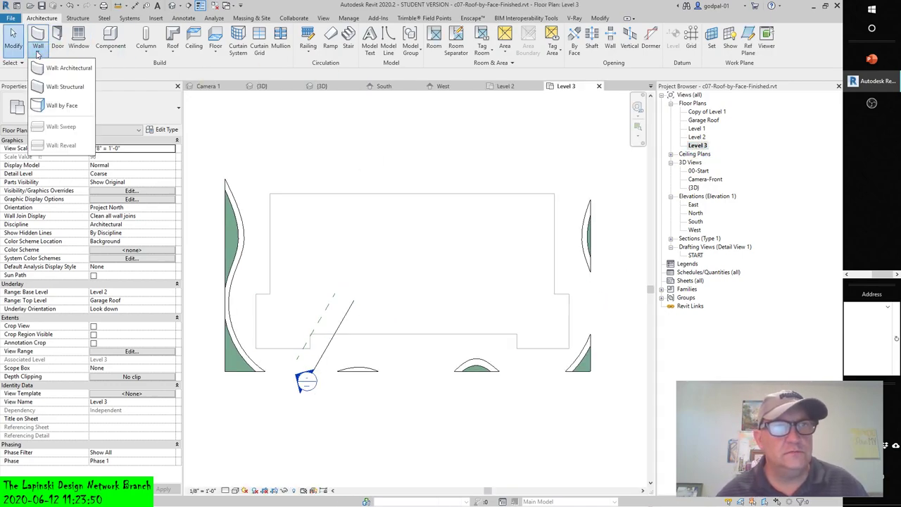
{"action": "left_click", "coordinate": [60, 67]}
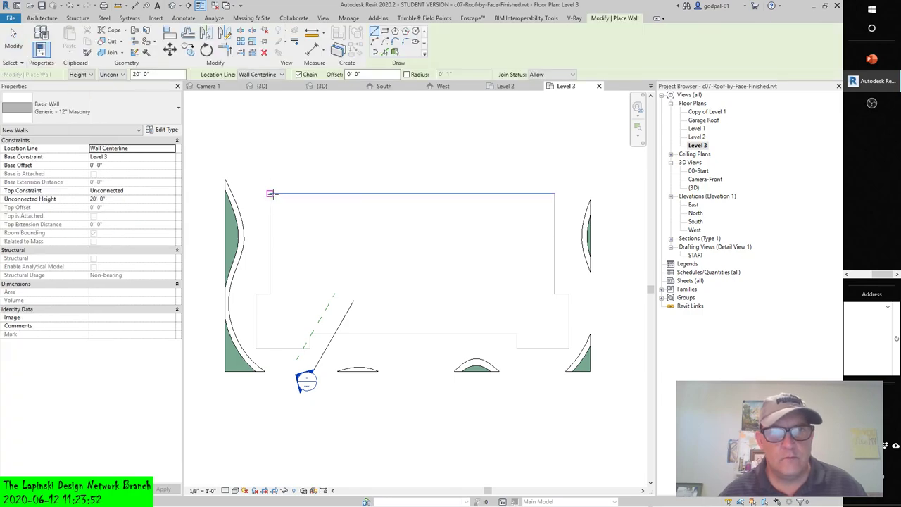
{"action": "left_click", "coordinate": [271, 194]}
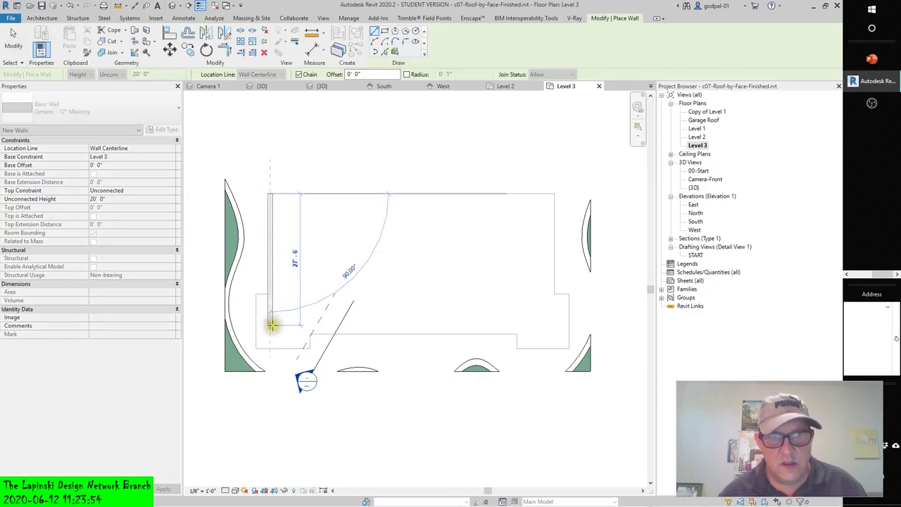
{"action": "left_click", "coordinate": [271, 327]}
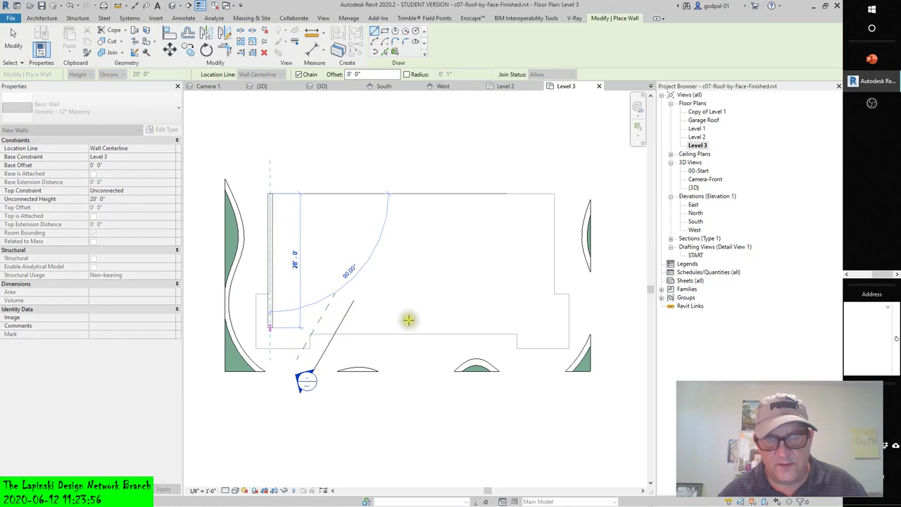
{"action": "left_click", "coordinate": [547, 327]}
{"action": "left_click", "coordinate": [548, 193]}
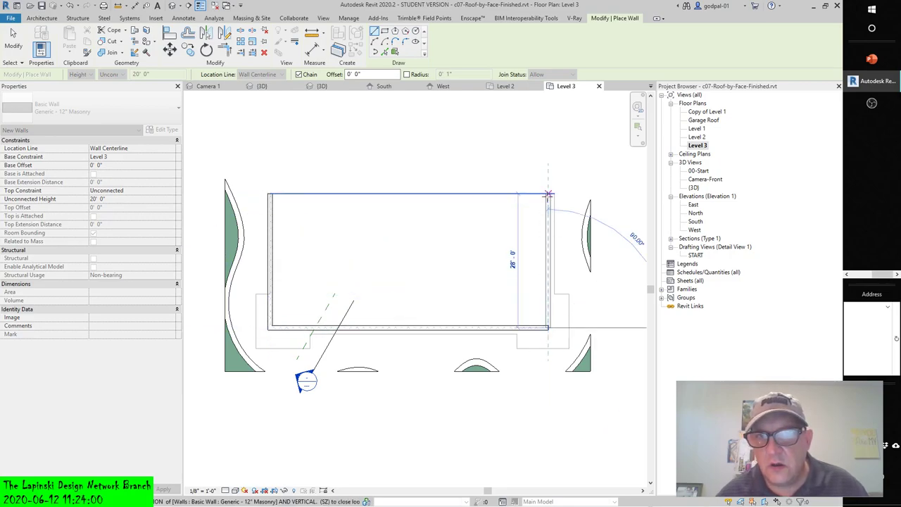
{"action": "left_click", "coordinate": [269, 194]}
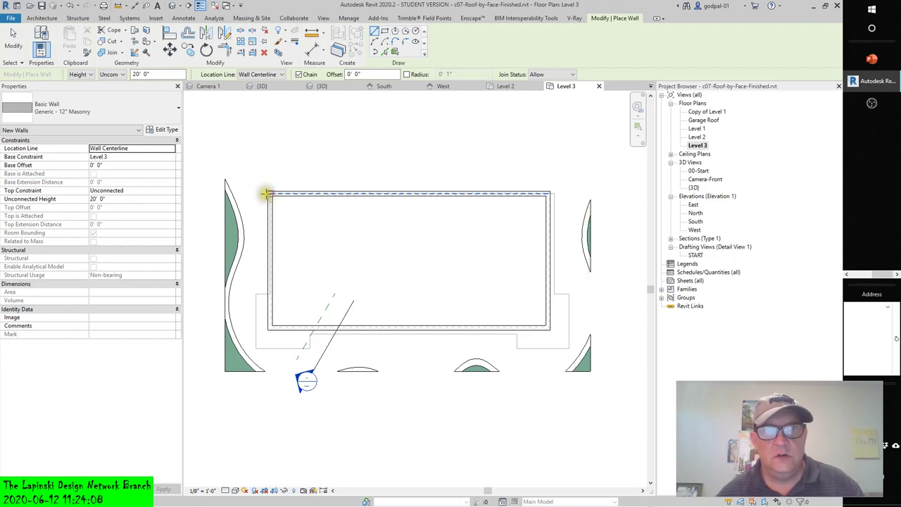
{"action": "key", "text": "Escape"}
{"action": "key", "text": "Escape"}
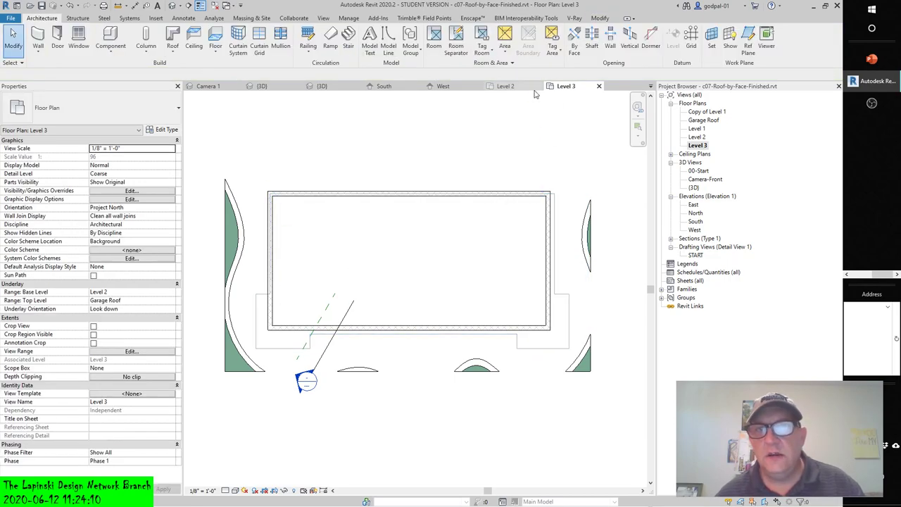
In 3D, select the long front wall and frame it from the ViewCube's FRONT face
{"action": "left_click", "coordinate": [343, 87]}
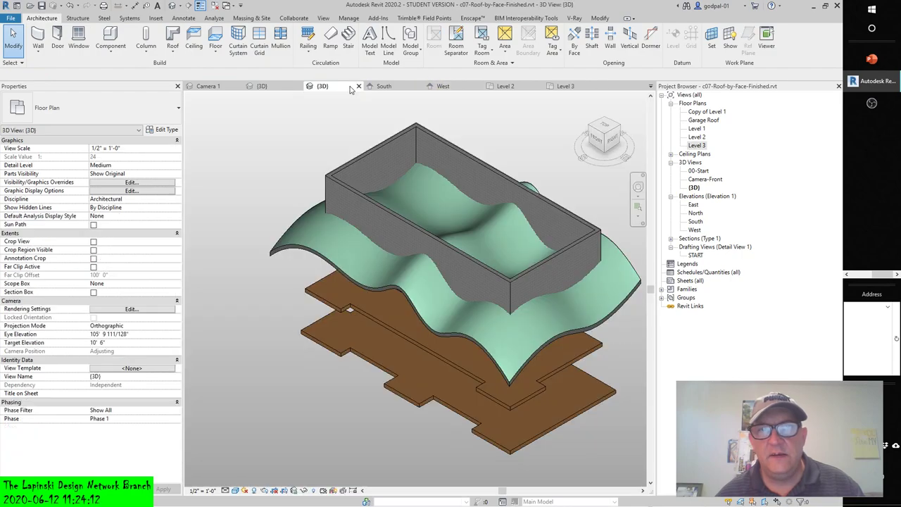
{"action": "left_click", "coordinate": [417, 235]}
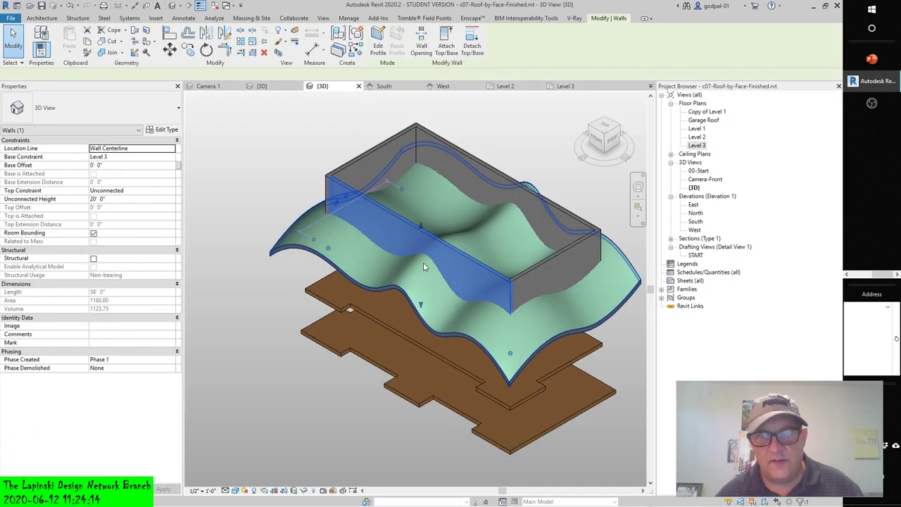
{"action": "left_click", "coordinate": [594, 140]}
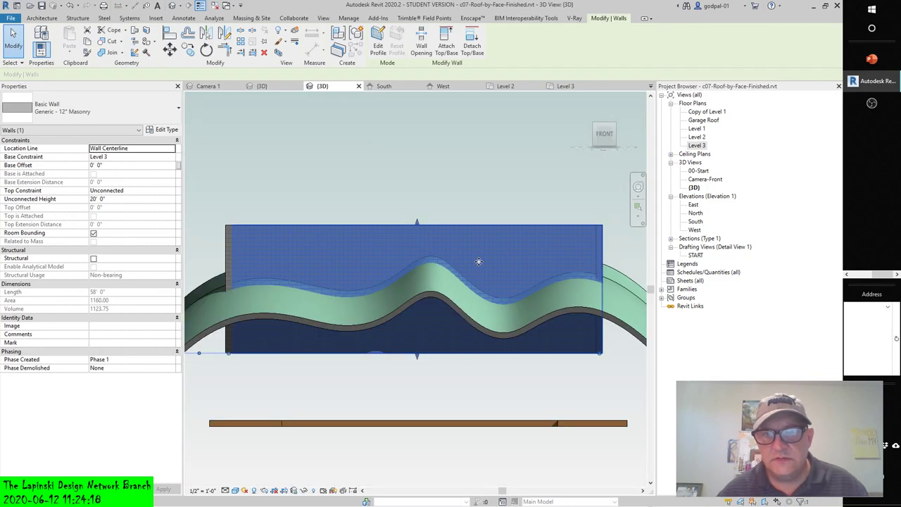
{"action": "scroll", "coordinate": [404, 312], "scroll_direction": "down", "scroll_amount": 2}
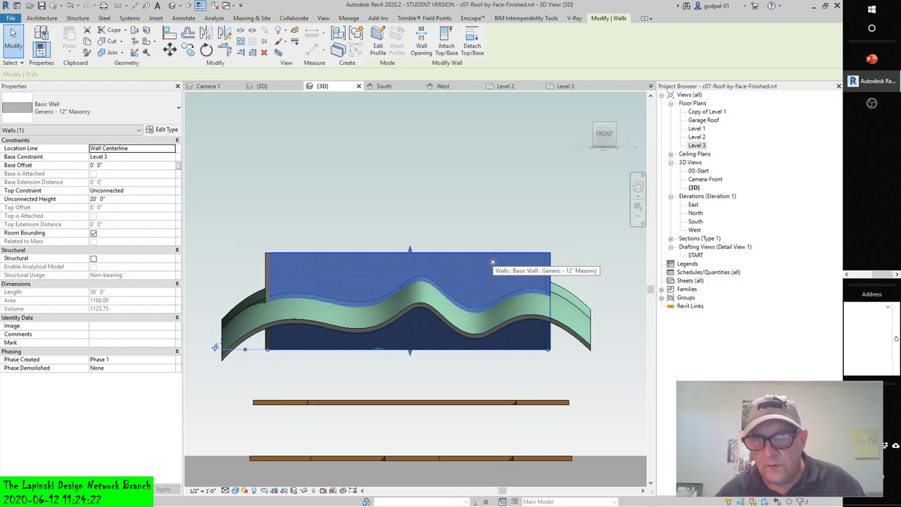
{"action": "scroll", "coordinate": [544, 311], "scroll_direction": "down", "scroll_amount": 3}
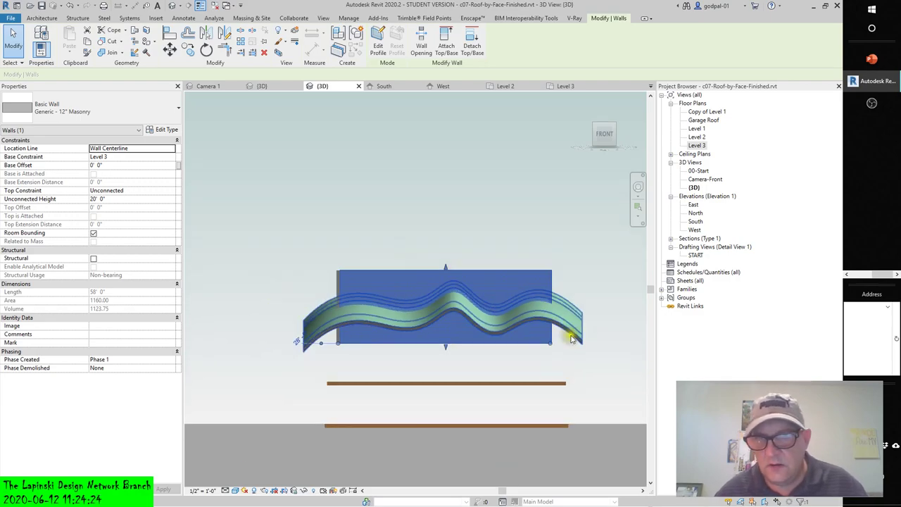
{"action": "middle_click_drag", "start_coordinate": [570, 346], "coordinate": [566, 371]}
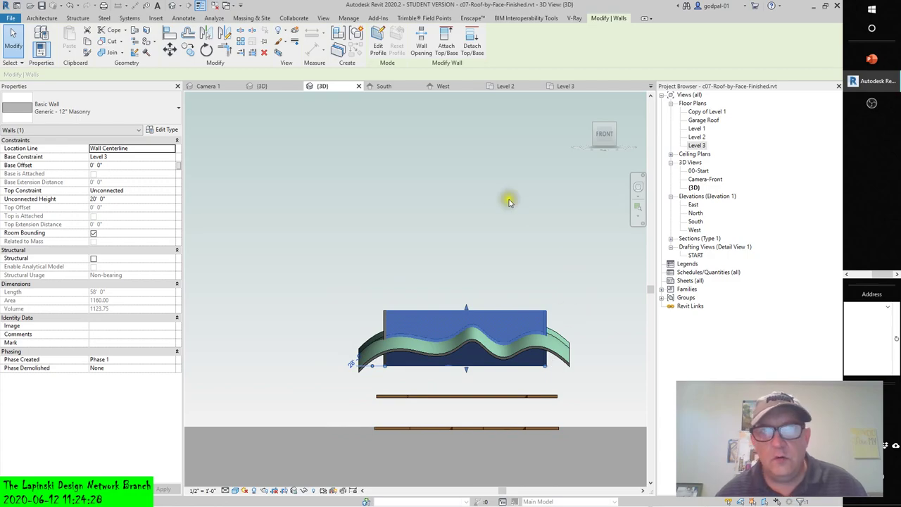
{"action": "left_click", "coordinate": [466, 229]}
{"action": "left_click", "coordinate": [492, 311]}
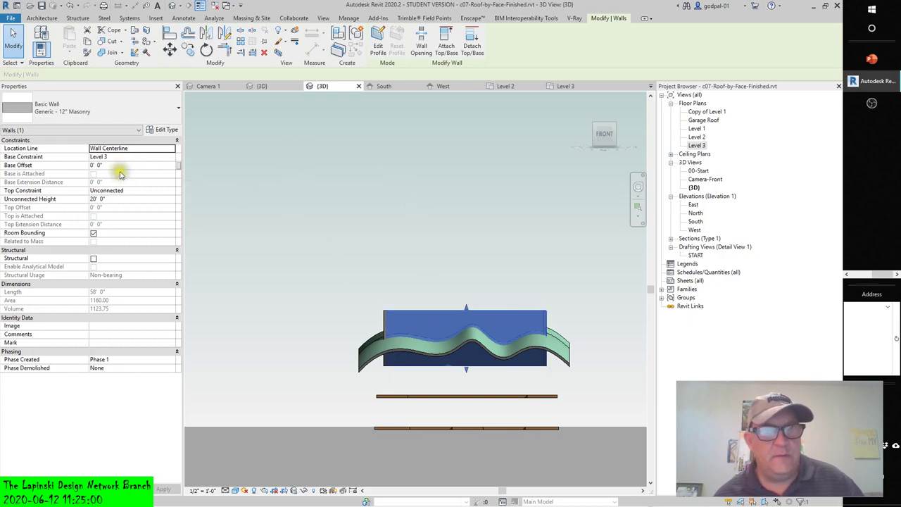
Keep the front wall's base at Level 3 and attach its top to the wavy roof
{"action": "left_click", "coordinate": [172, 159]}
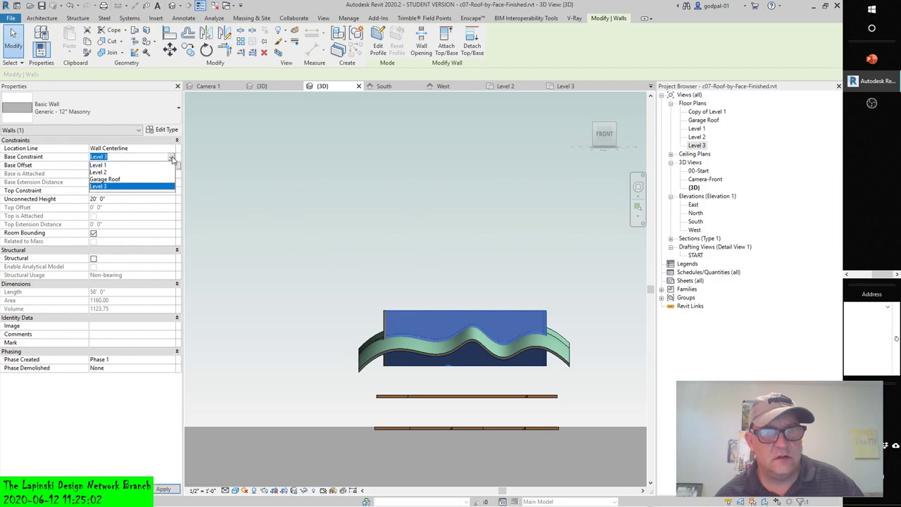
{"action": "left_click", "coordinate": [238, 195]}
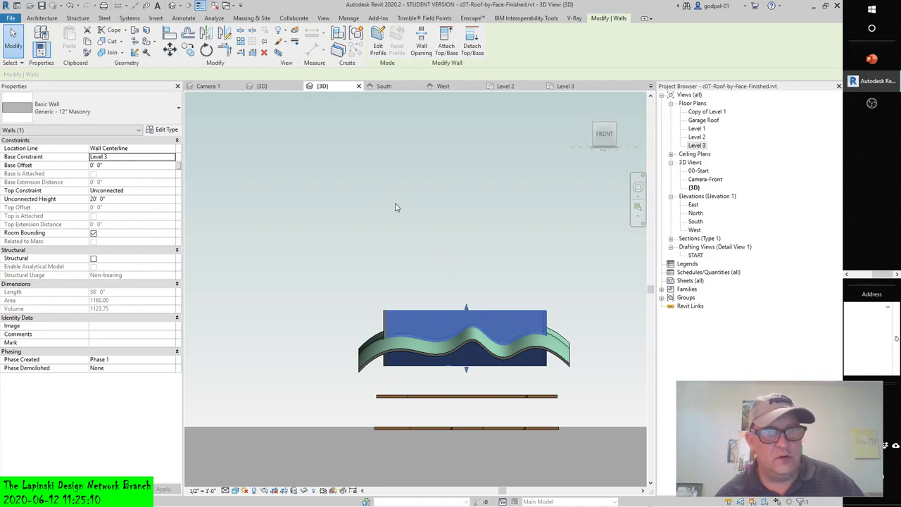
{"action": "left_click", "coordinate": [446, 42]}
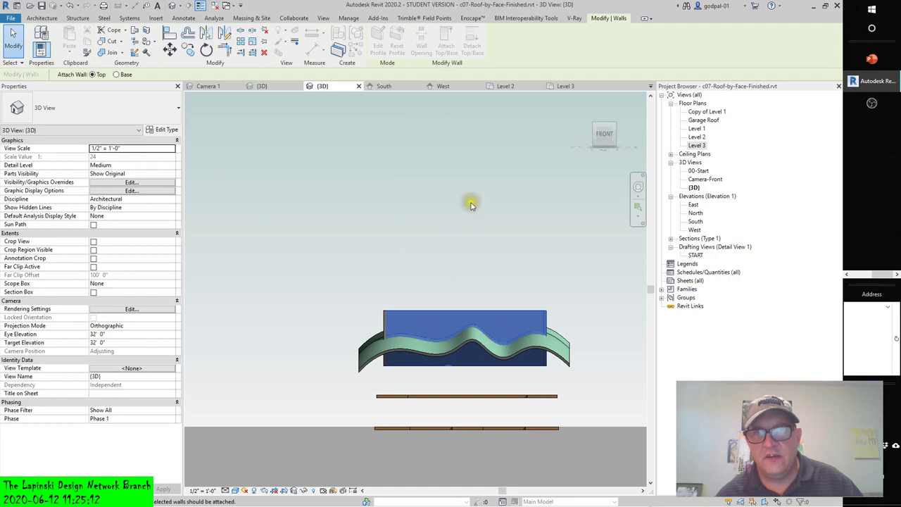
{"action": "left_click", "coordinate": [485, 346]}
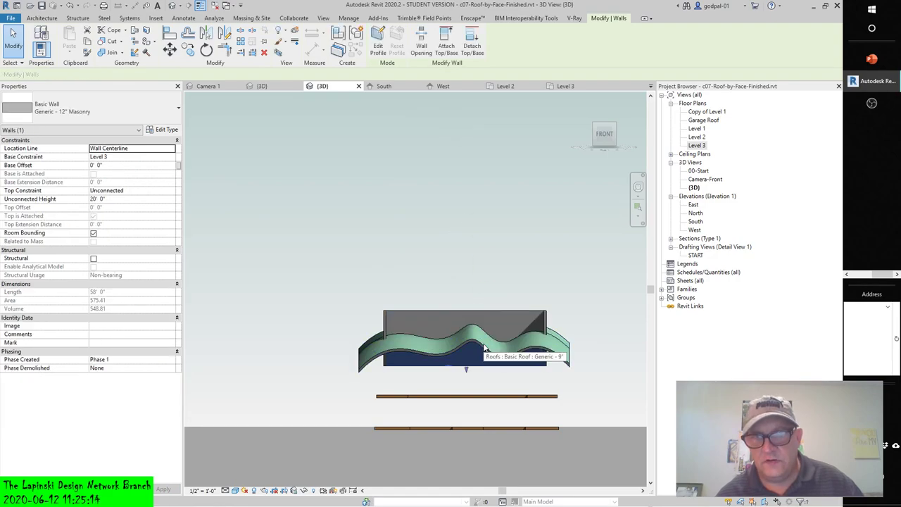
Tab-select all four connected masonry walls and attach their tops to the roof
{"action": "mouse_move", "coordinate": [482, 377]}
{"action": "middle_mouse_down", "text": "shift"}
{"action": "mouse_move", "coordinate": [491, 374]}
{"action": "mouse_move", "coordinate": [335, 323]}
{"action": "mouse_move", "coordinate": [479, 267]}
{"action": "mouse_move", "coordinate": [518, 298]}
{"action": "mouse_move", "coordinate": [577, 426]}
{"action": "mouse_move", "coordinate": [491, 450]}
{"action": "mouse_move", "coordinate": [374, 408]}
{"action": "mouse_move", "coordinate": [374, 388]}
{"action": "mouse_move", "coordinate": [401, 384]}
{"action": "middle_mouse_up", "text": "shift"}
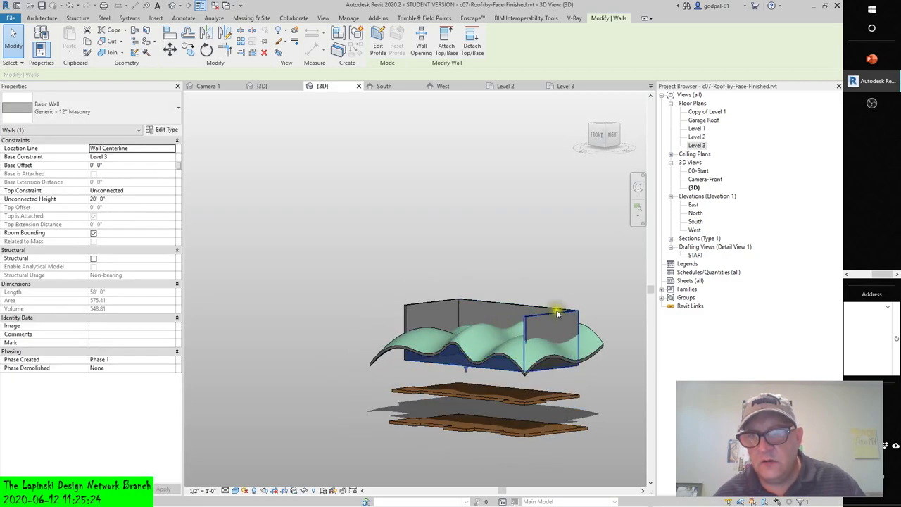
{"action": "left_click", "coordinate": [561, 320]}
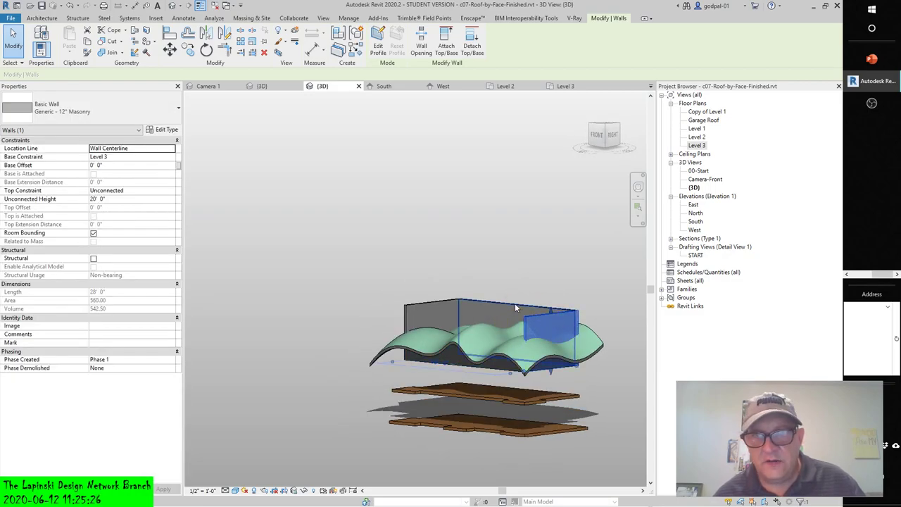
{"action": "key", "text": "Tab"}
{"action": "left_click", "coordinate": [539, 320]}
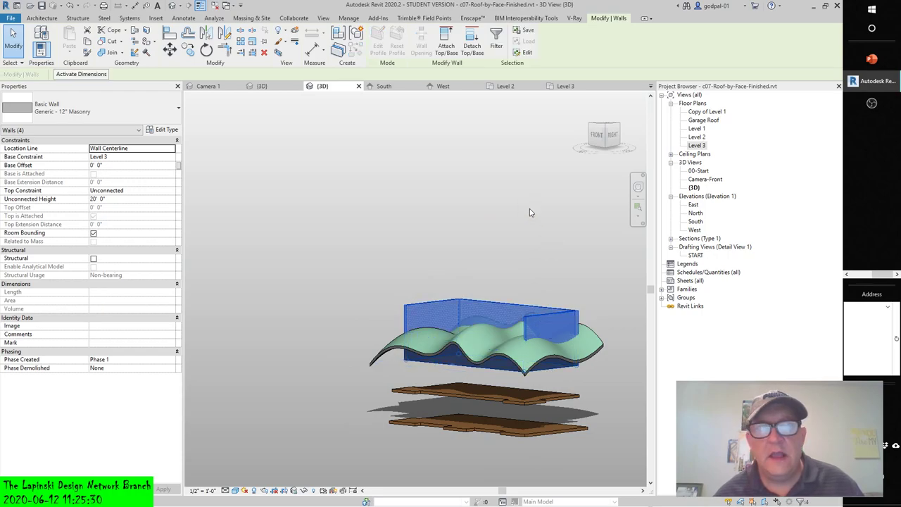
{"action": "left_click", "coordinate": [446, 46]}
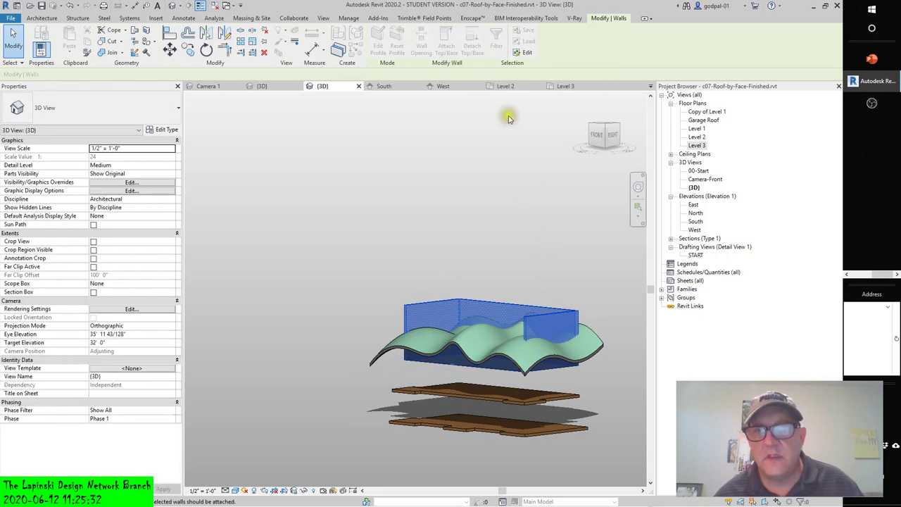
{"action": "left_click", "coordinate": [594, 335]}
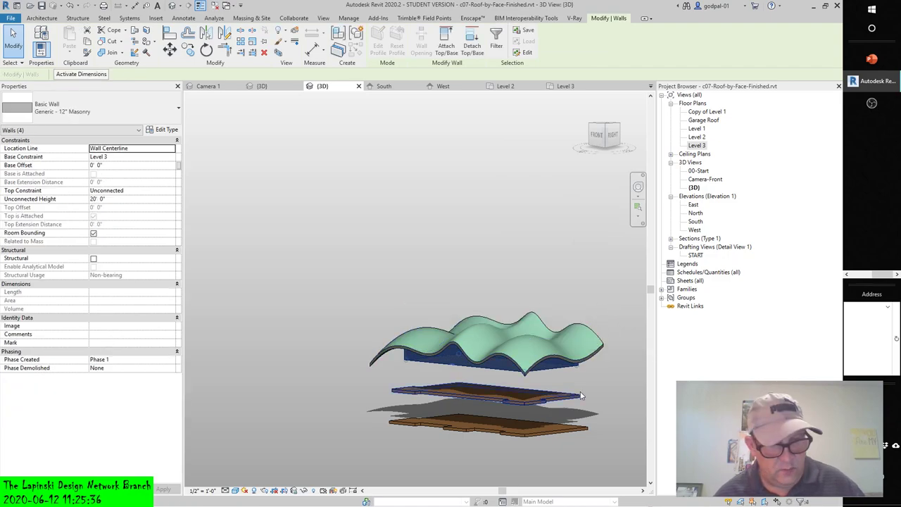
{"action": "middle_click_drag", "start_coordinate": [573, 396], "coordinate": [379, 365], "text": "shift"}
{"action": "left_click", "coordinate": [519, 297]}
{"action": "scroll", "coordinate": [519, 298], "scroll_direction": "up", "scroll_amount": 8}
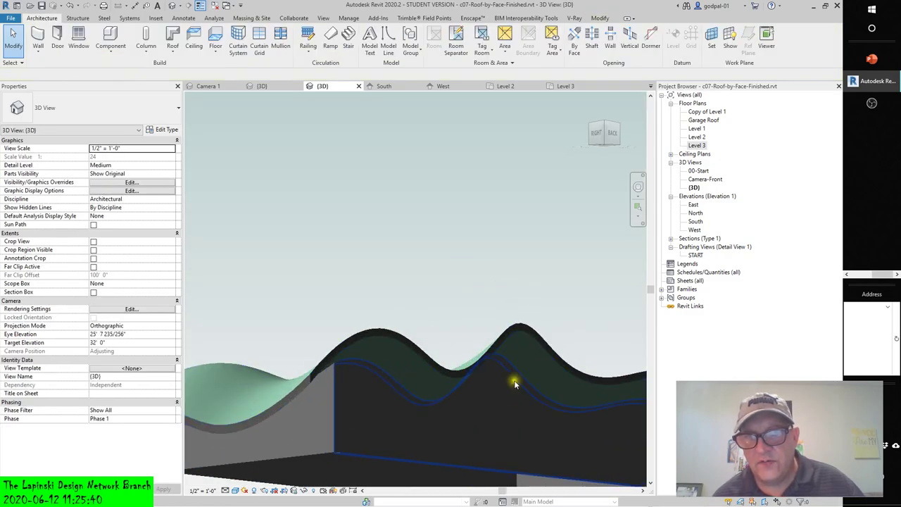
{"action": "scroll", "coordinate": [392, 403], "scroll_direction": "up", "scroll_amount": 6}
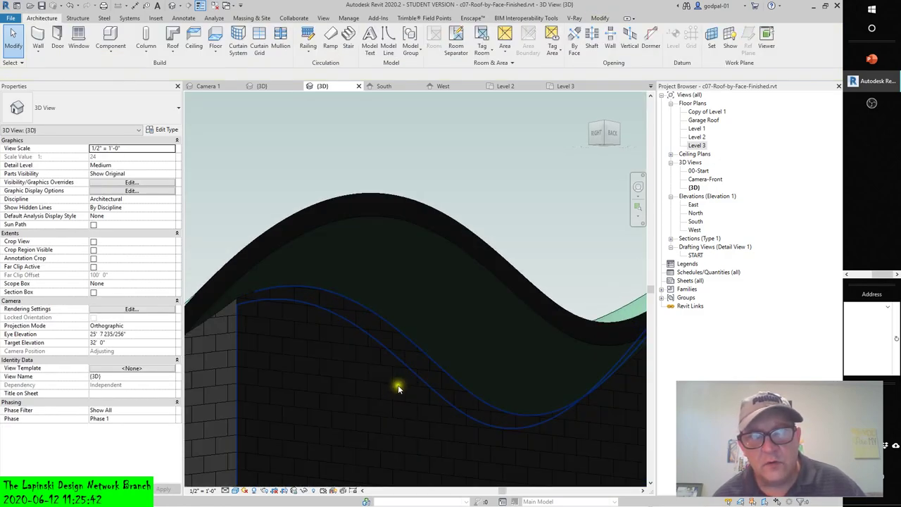
{"action": "middle_click_drag", "start_coordinate": [399, 438], "coordinate": [385, 407], "text": "shift"}
{"action": "scroll", "coordinate": [384, 407], "scroll_direction": "down", "scroll_amount": 8}
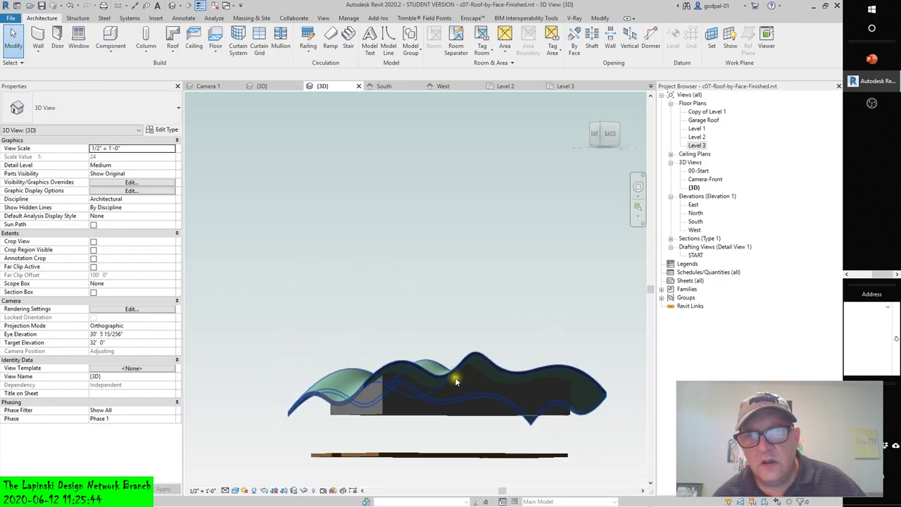
{"action": "middle_click_drag", "start_coordinate": [459, 368], "coordinate": [458, 399], "text": "shift"}
{"action": "mouse_move", "coordinate": [376, 449]}
{"action": "middle_mouse_down", "text": "shift"}
{"action": "mouse_move", "coordinate": [458, 414]}
{"action": "mouse_move", "coordinate": [602, 388]}
{"action": "mouse_move", "coordinate": [458, 394]}
{"action": "mouse_move", "coordinate": [467, 312]}
{"action": "mouse_move", "coordinate": [581, 295]}
{"action": "mouse_move", "coordinate": [316, 358]}
{"action": "mouse_move", "coordinate": [468, 333]}
{"action": "mouse_move", "coordinate": [552, 357]}
{"action": "mouse_move", "coordinate": [560, 416]}
{"action": "mouse_move", "coordinate": [551, 102]}
{"action": "middle_mouse_up", "text": "shift"}
Close the 3D and Level 3 views without saving, then check Level 1 and Camera 1
{"action": "left_click", "coordinate": [359, 86]}
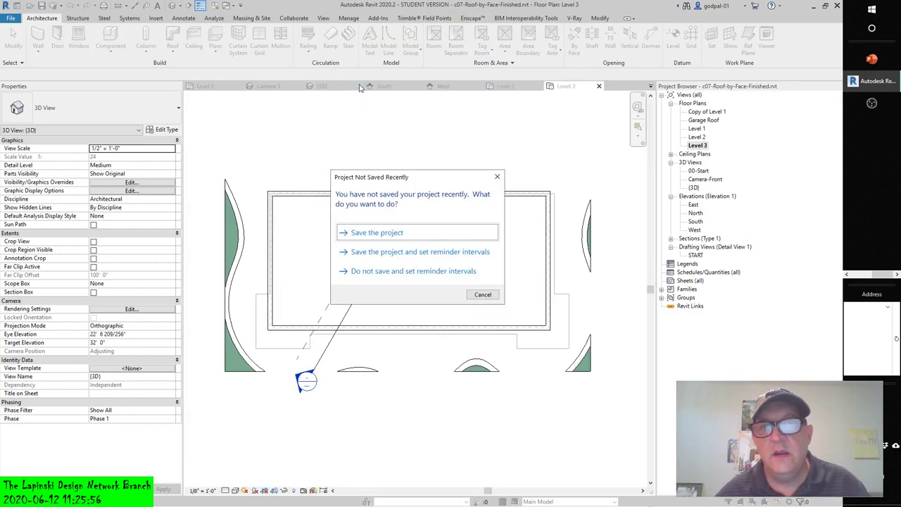
{"action": "left_click", "coordinate": [491, 295]}
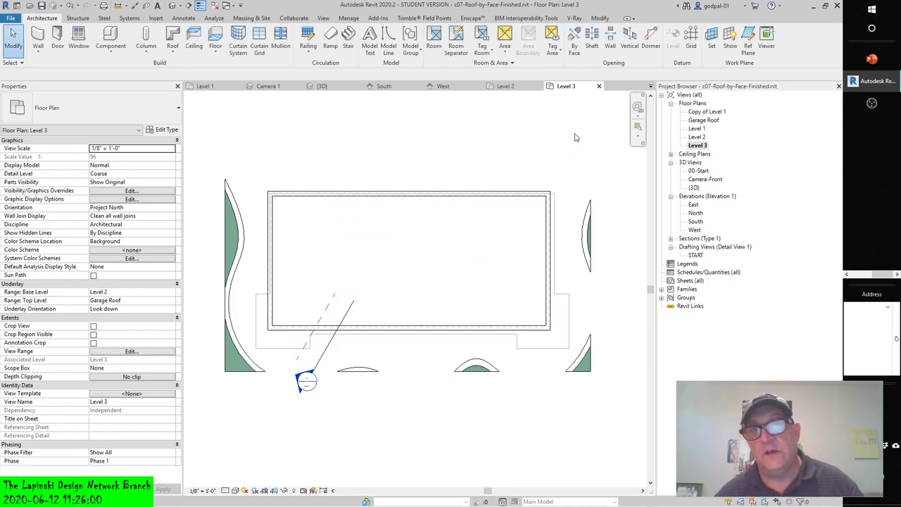
{"action": "left_click", "coordinate": [599, 86]}
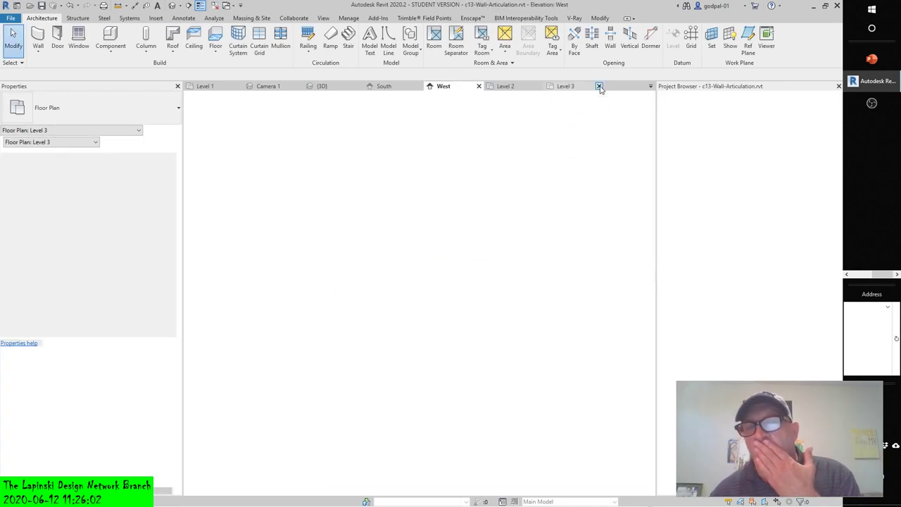
{"action": "left_click", "coordinate": [229, 87]}
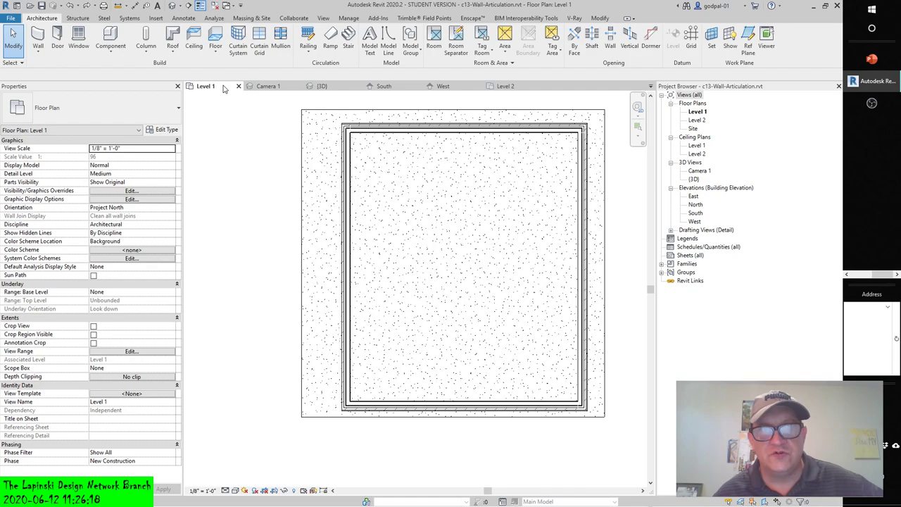
{"action": "left_click", "coordinate": [268, 86]}
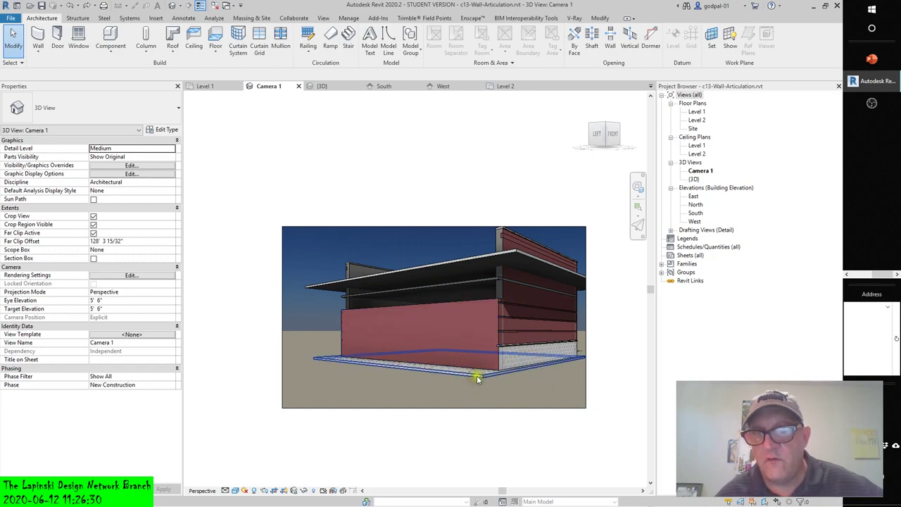
Close the wavy-roof project's South elevation and decline saving the project
{"action": "left_click", "coordinate": [384, 86]}
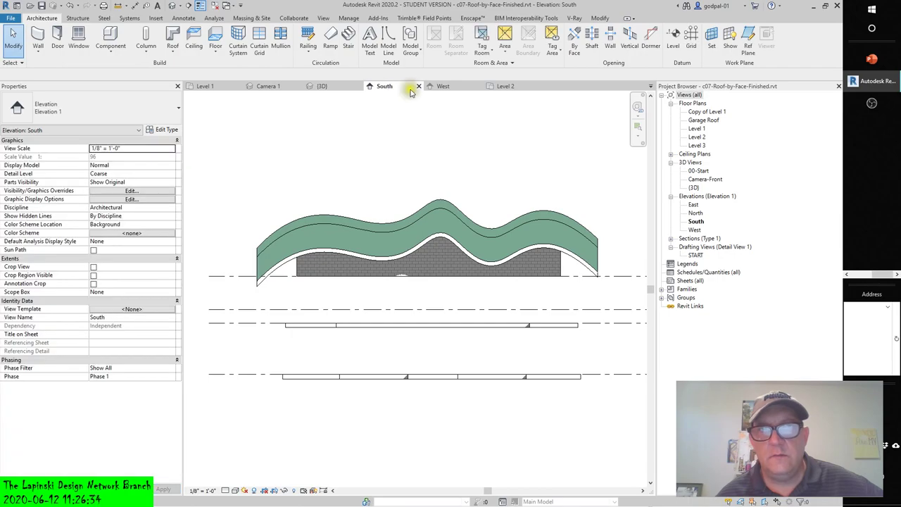
{"action": "left_click", "coordinate": [418, 86]}
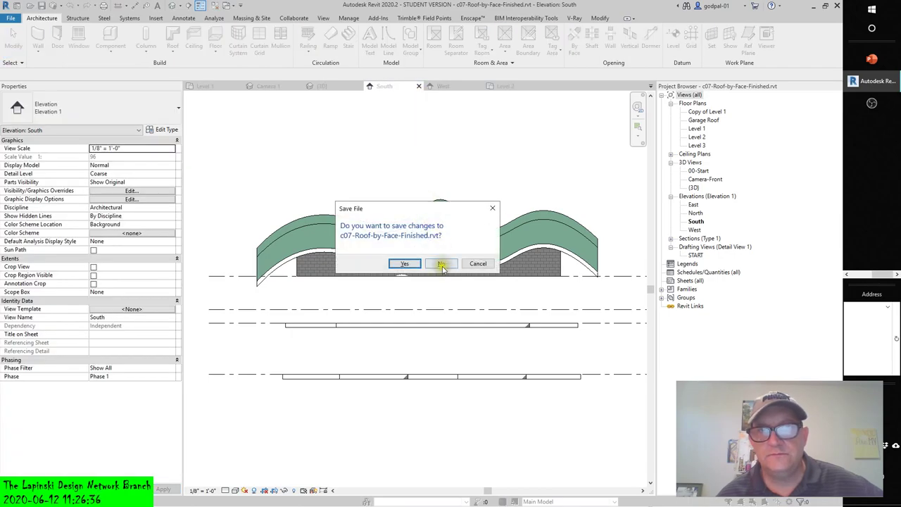
{"action": "left_click", "coordinate": [439, 265]}
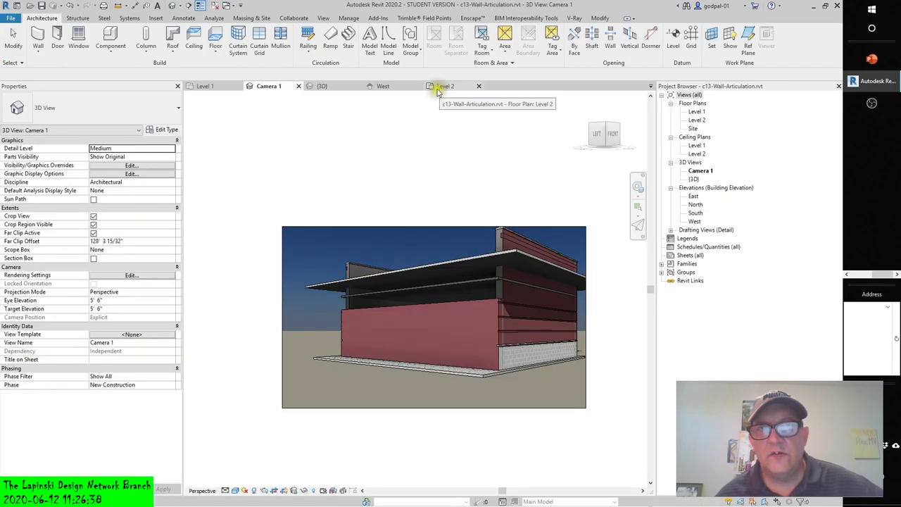
In the West elevation, attach the lower brick wall's top to the floor slab above
{"action": "left_click", "coordinate": [407, 86]}
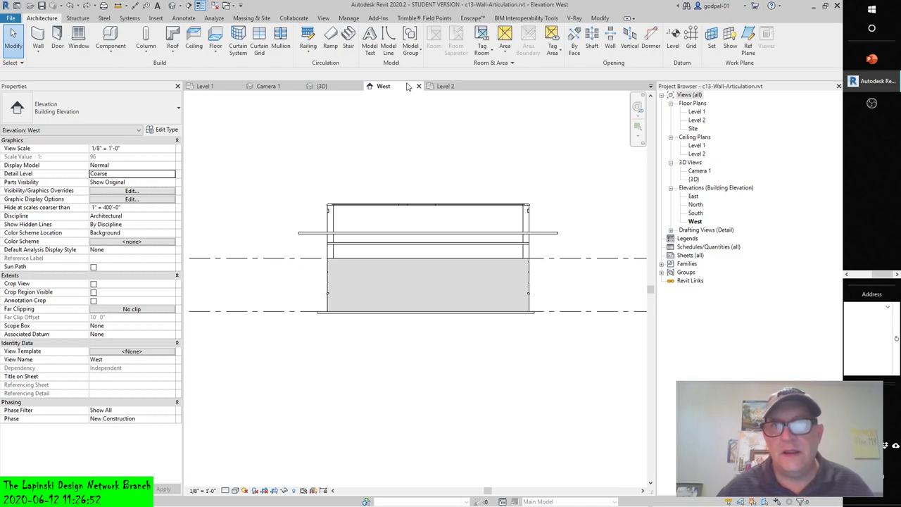
{"action": "left_click", "coordinate": [422, 278]}
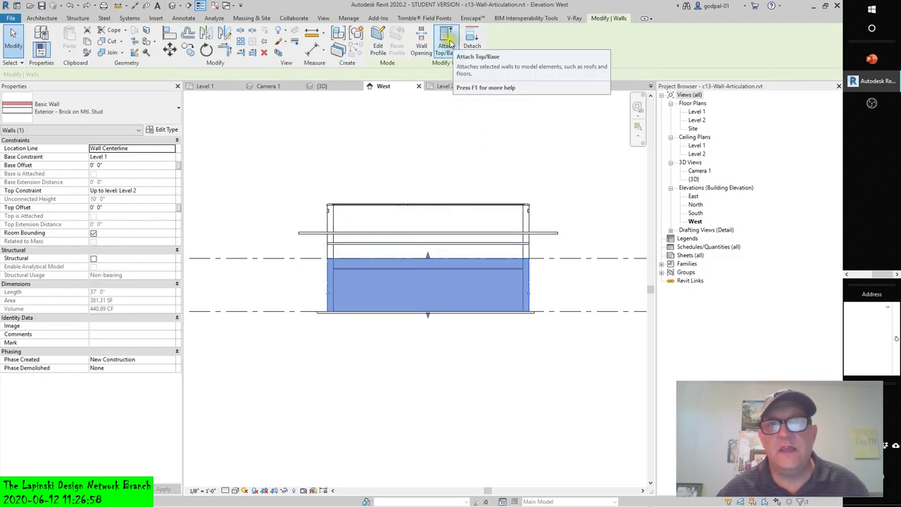
{"action": "left_click", "coordinate": [448, 44]}
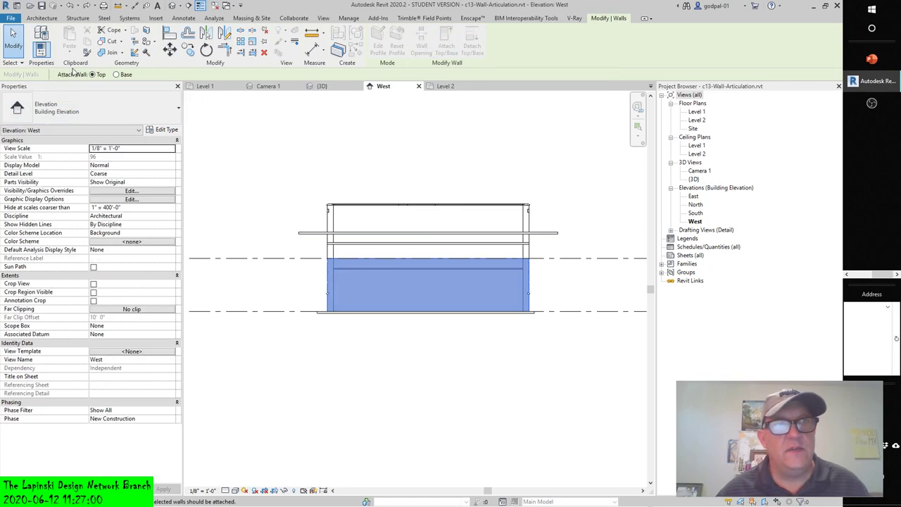
{"action": "left_click", "coordinate": [117, 75]}
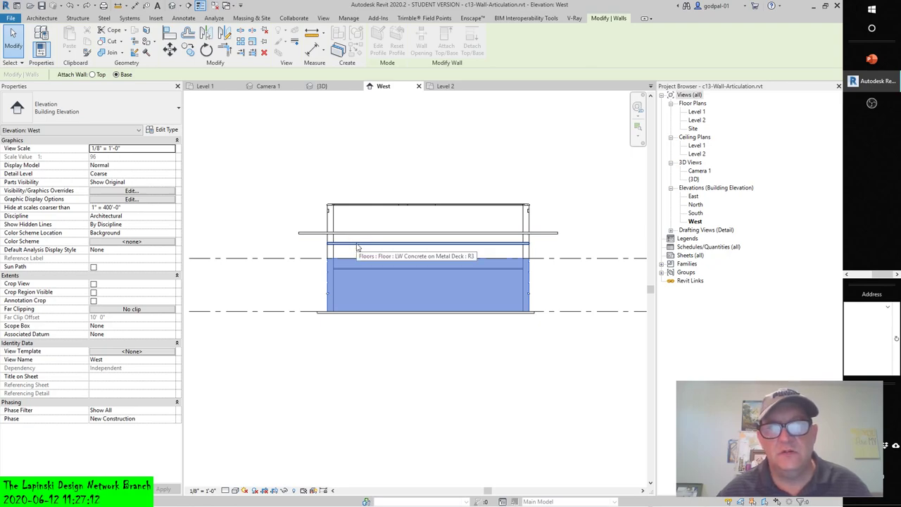
{"action": "left_click", "coordinate": [91, 75]}
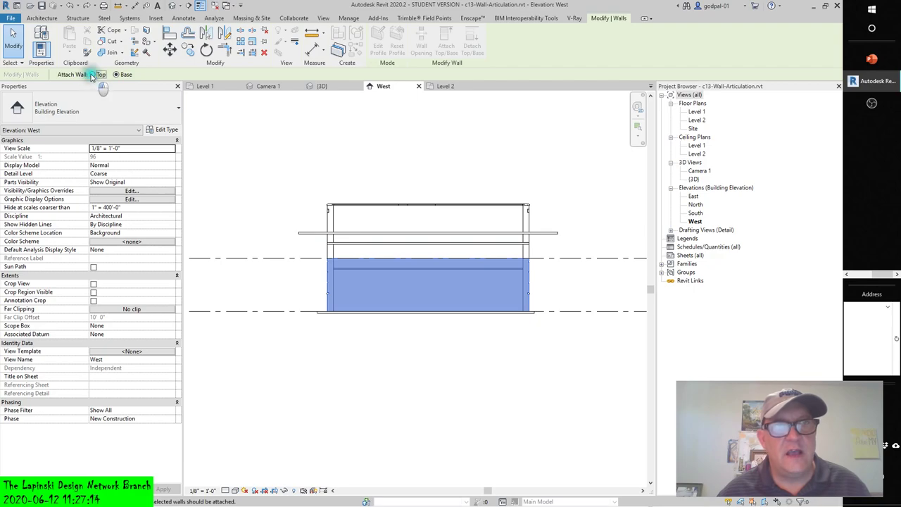
{"action": "left_click", "coordinate": [439, 244]}
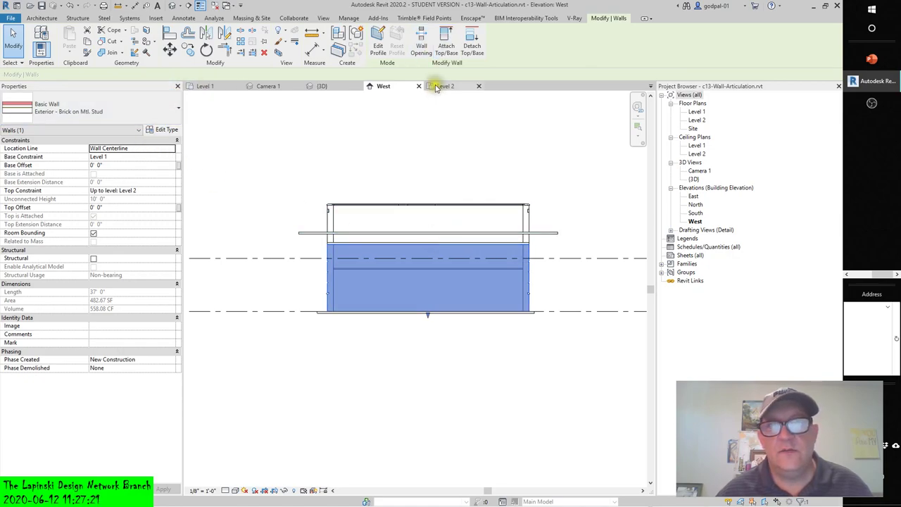
Drag the brick wall's bottom handle up about 4 feet to raise its base
{"action": "left_click", "coordinate": [446, 45]}
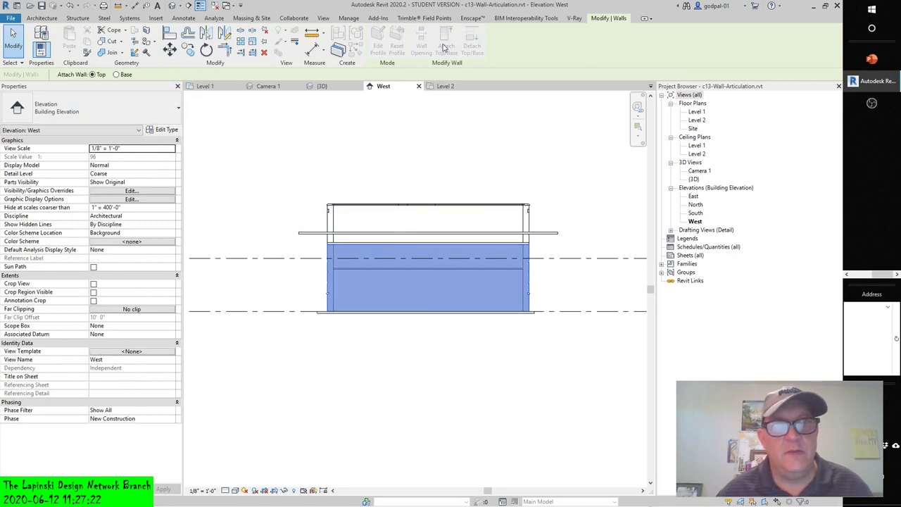
{"action": "left_click", "coordinate": [116, 75]}
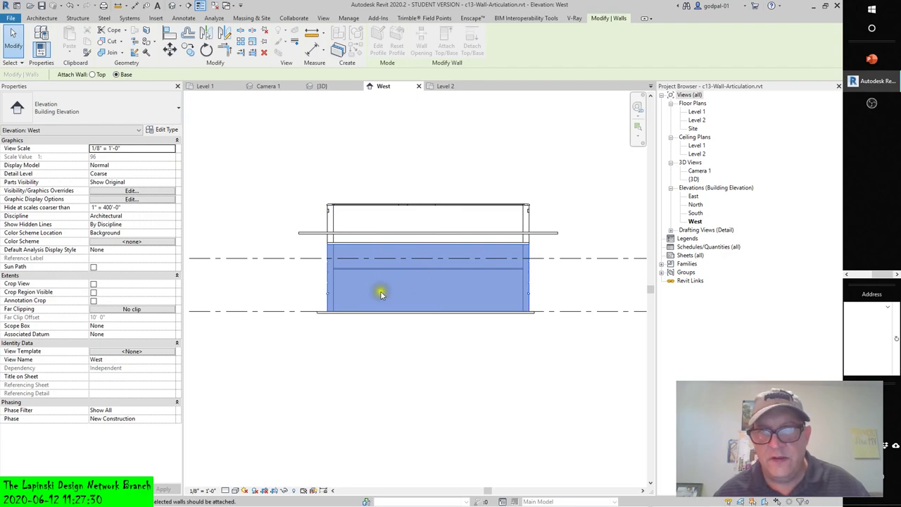
{"action": "key", "text": "Escape"}
{"action": "key", "text": "Escape"}
{"action": "left_click", "coordinate": [428, 248]}
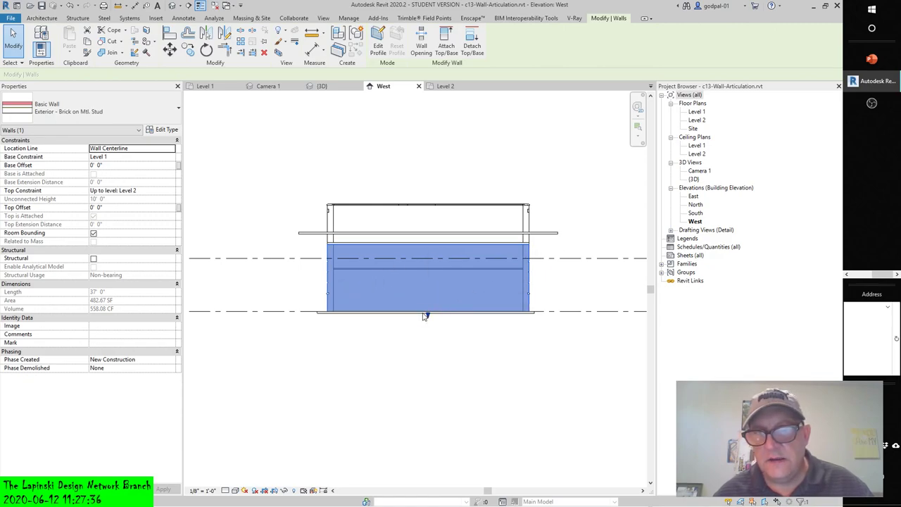
{"action": "left_click_drag", "start_coordinate": [426, 317], "coordinate": [427, 292]}
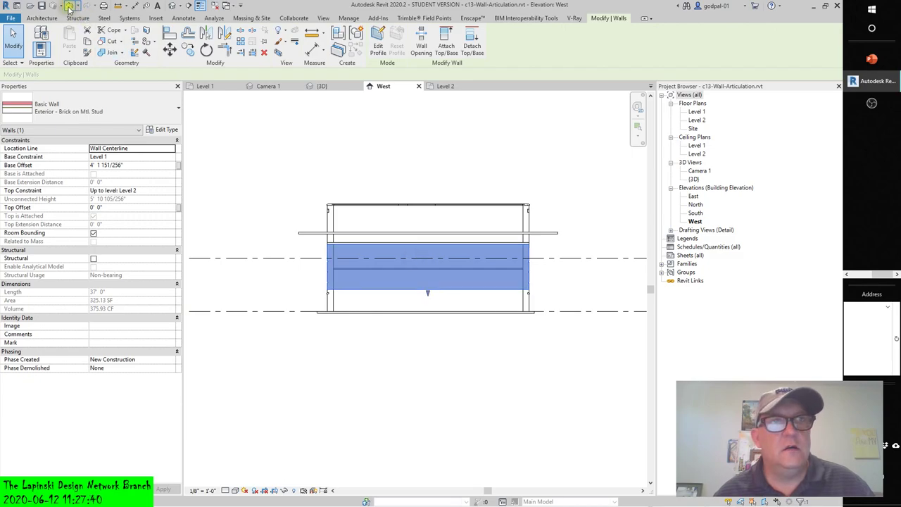
Undo the raised wall base and attach the brick wall's top to the floor slab
{"action": "left_click", "coordinate": [70, 6]}
{"action": "left_click", "coordinate": [454, 280]}
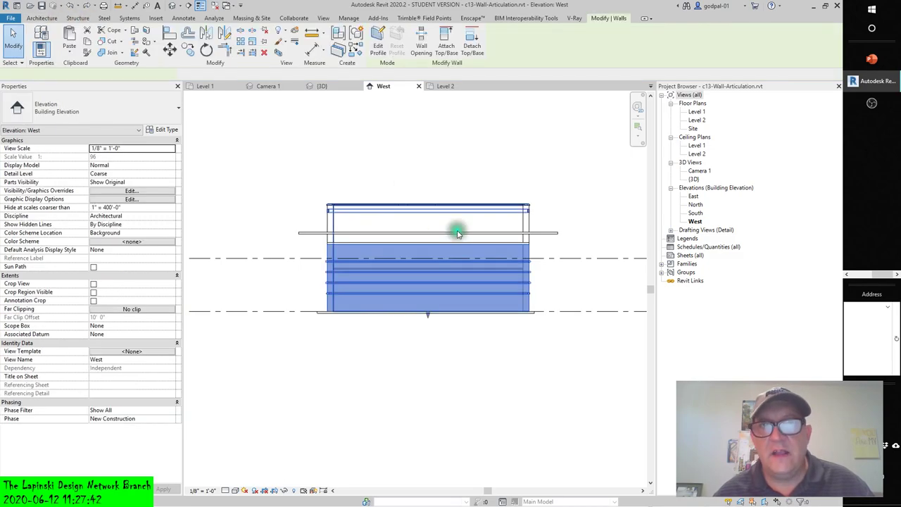
{"action": "left_click", "coordinate": [467, 43]}
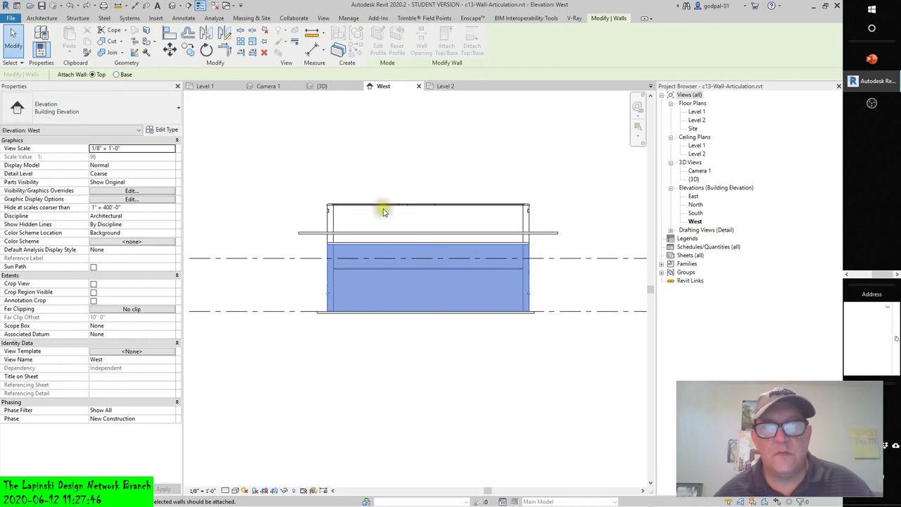
{"action": "left_click", "coordinate": [412, 236]}
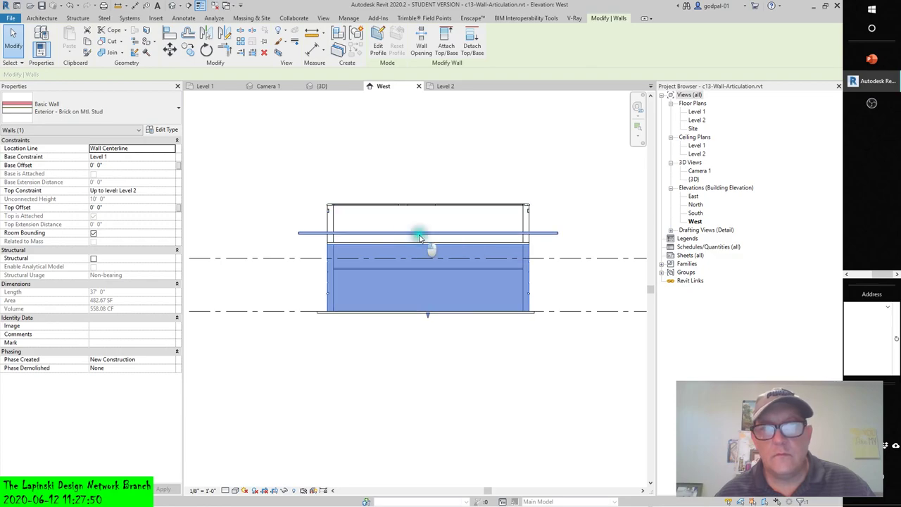
{"action": "left_click", "coordinate": [420, 237]}
{"action": "key", "text": "Escape"}
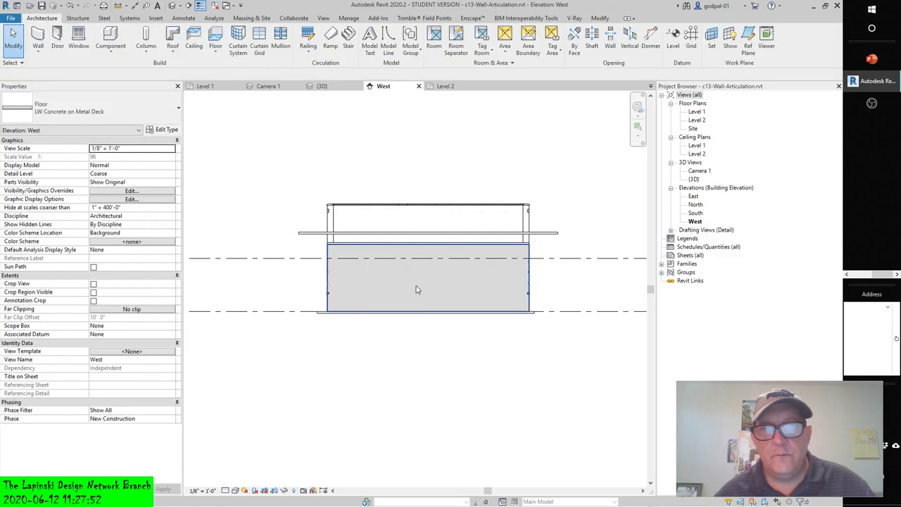
Reselect the brick wall, reattach its top to the floor slab and recentre the elevation
{"action": "left_click", "coordinate": [415, 285]}
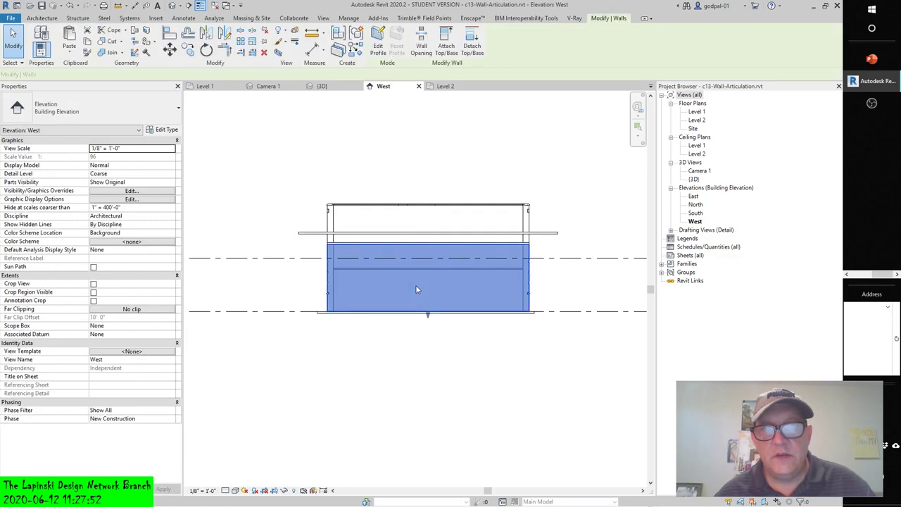
{"action": "left_click", "coordinate": [444, 45]}
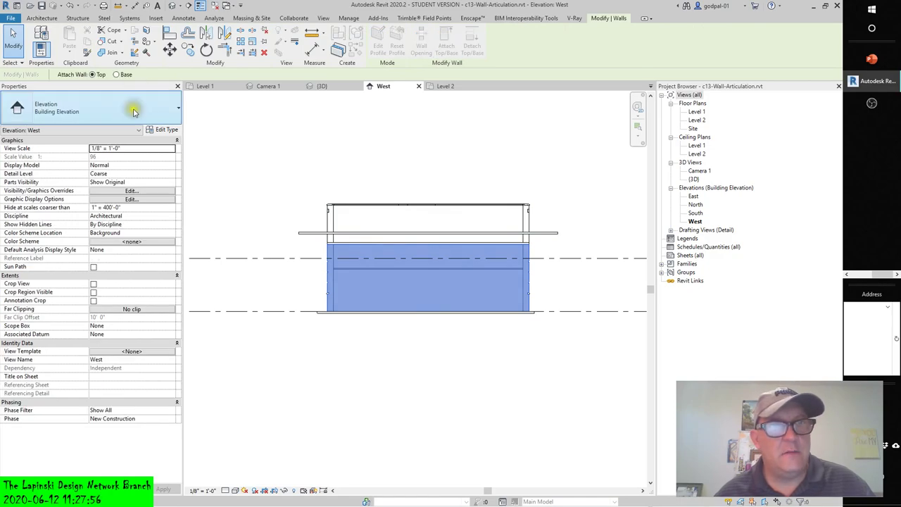
{"action": "left_click", "coordinate": [398, 233]}
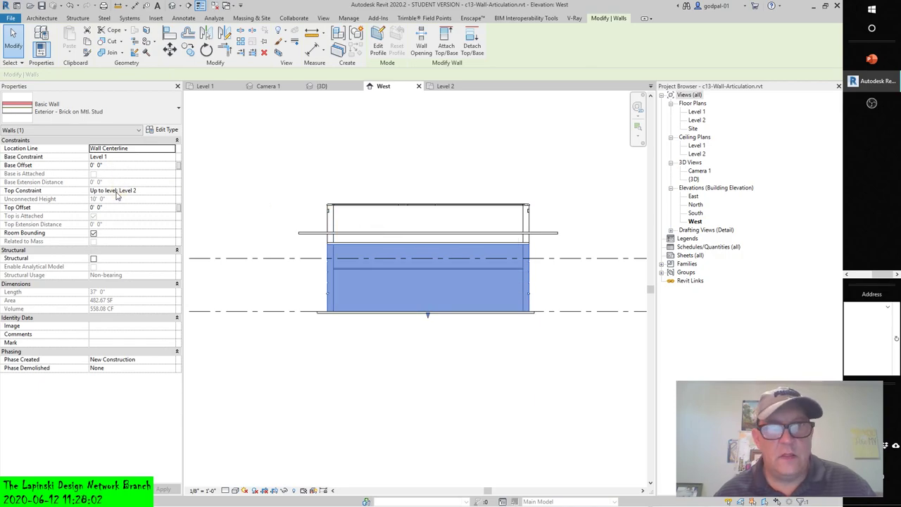
{"action": "scroll", "coordinate": [209, 226], "scroll_direction": "down", "scroll_amount": 1}
{"action": "scroll", "coordinate": [233, 235], "scroll_direction": "down", "scroll_amount": 1}
{"action": "middle_click_drag", "start_coordinate": [233, 235], "coordinate": [302, 267]}
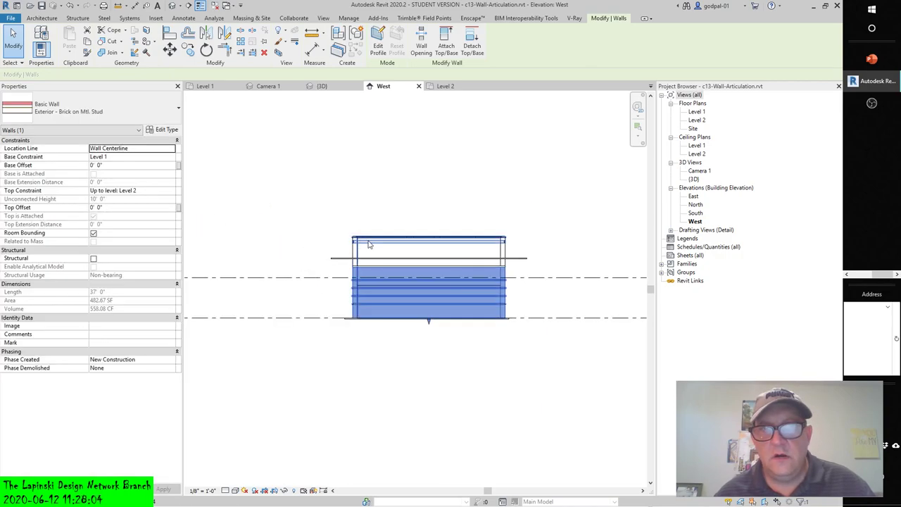
{"action": "key", "text": "Escape"}
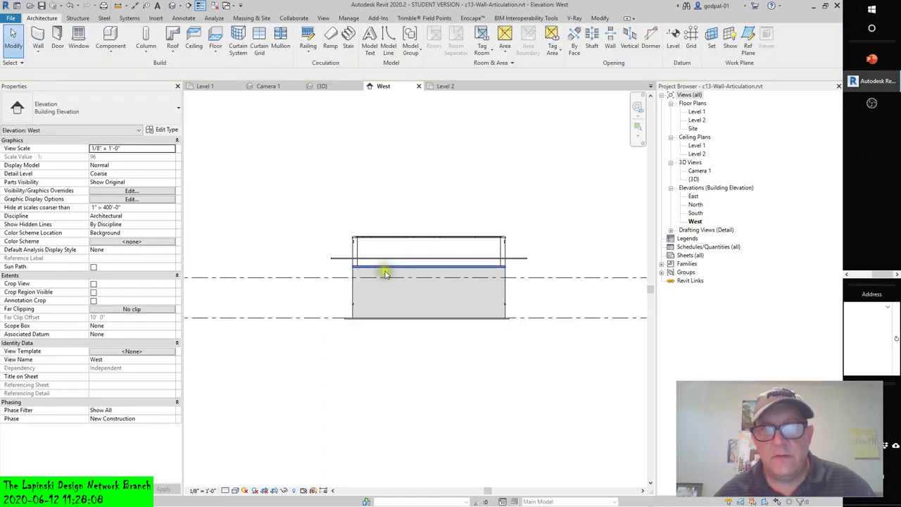
Attach the brick wall's top to the Level 2 line and open the Undo history list
{"action": "left_click", "coordinate": [384, 286]}
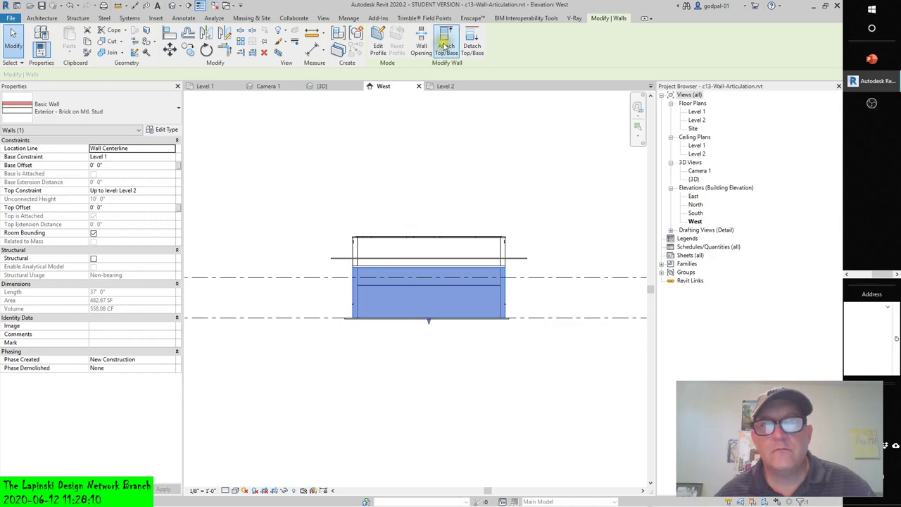
{"action": "left_click", "coordinate": [448, 35]}
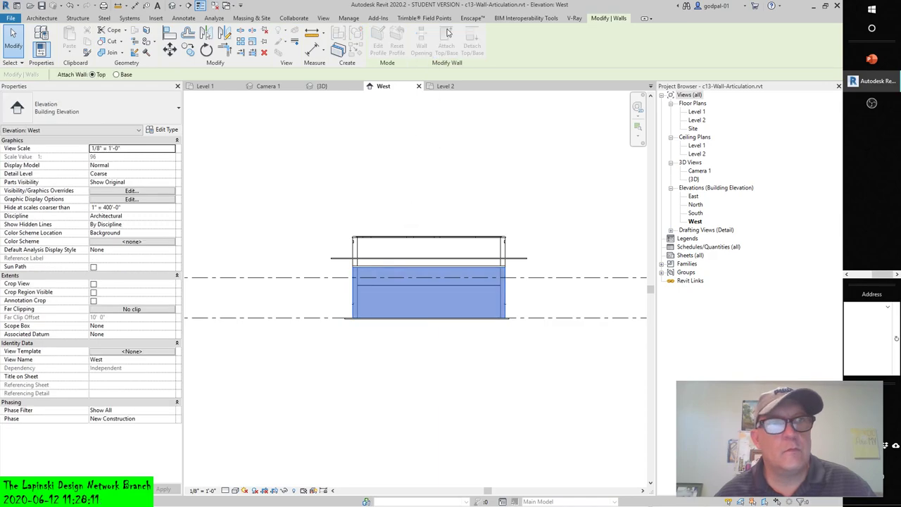
{"action": "left_click", "coordinate": [415, 260]}
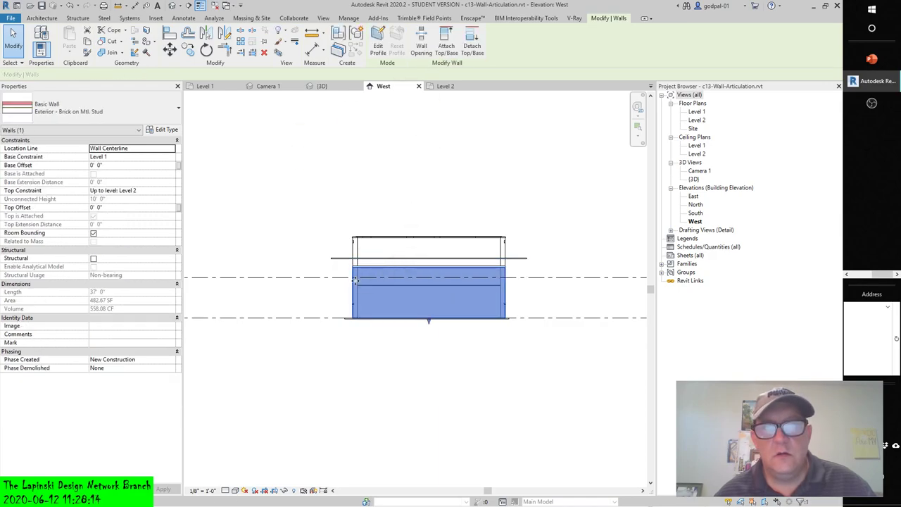
{"action": "left_click", "coordinate": [377, 290]}
{"action": "left_click", "coordinate": [378, 290]}
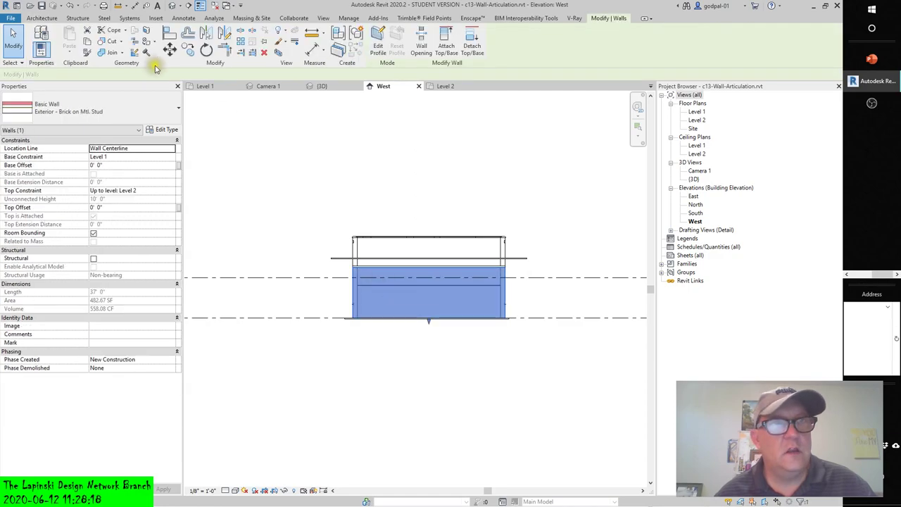
{"action": "left_click", "coordinate": [78, 5]}
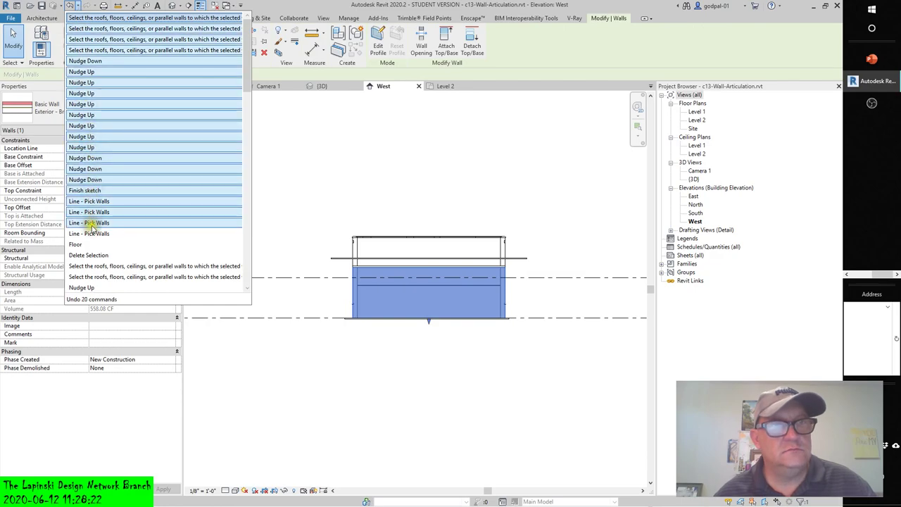
Undo 4 commands, then attach the brick wall's top up to the floor edge
{"action": "left_click", "coordinate": [83, 50]}
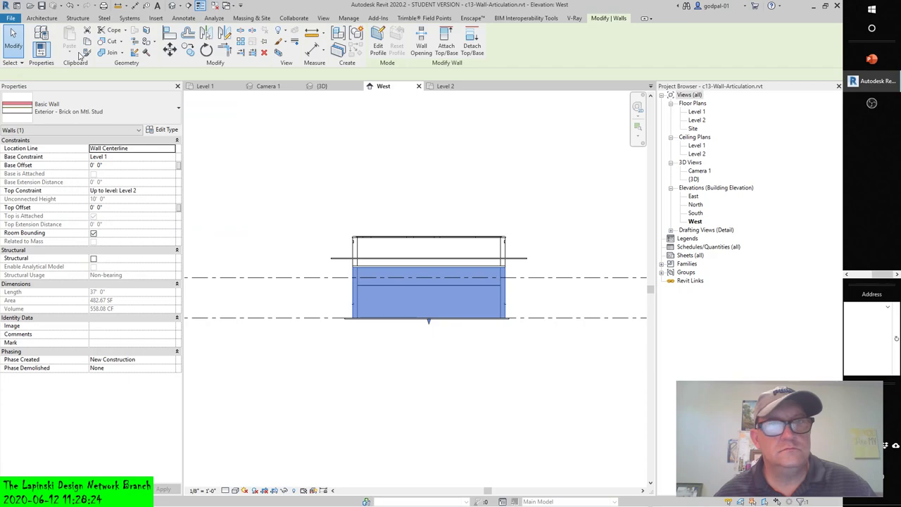
{"action": "left_click", "coordinate": [412, 278]}
{"action": "left_click", "coordinate": [446, 43]}
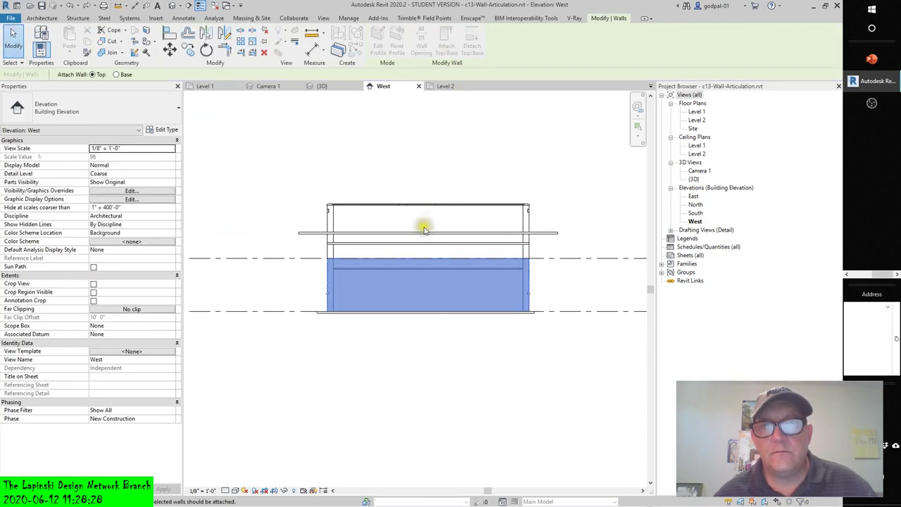
{"action": "left_click", "coordinate": [424, 233]}
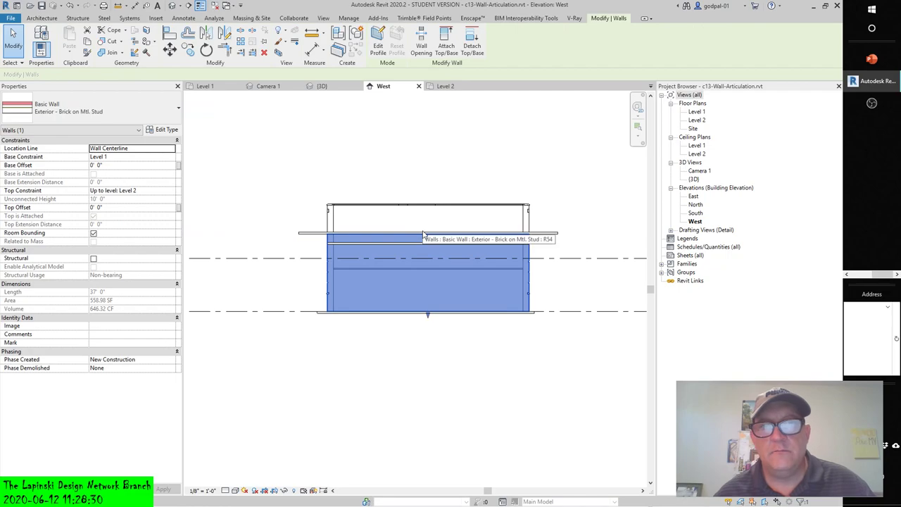
{"action": "key", "text": "Escape"}
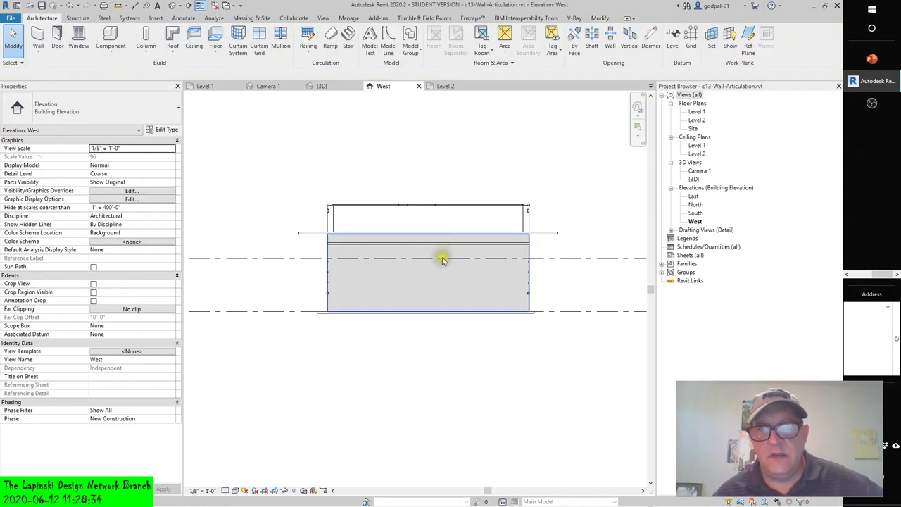
Reselect the wall and revert the floor attachment, restoring its original height
{"action": "left_click", "coordinate": [442, 256]}
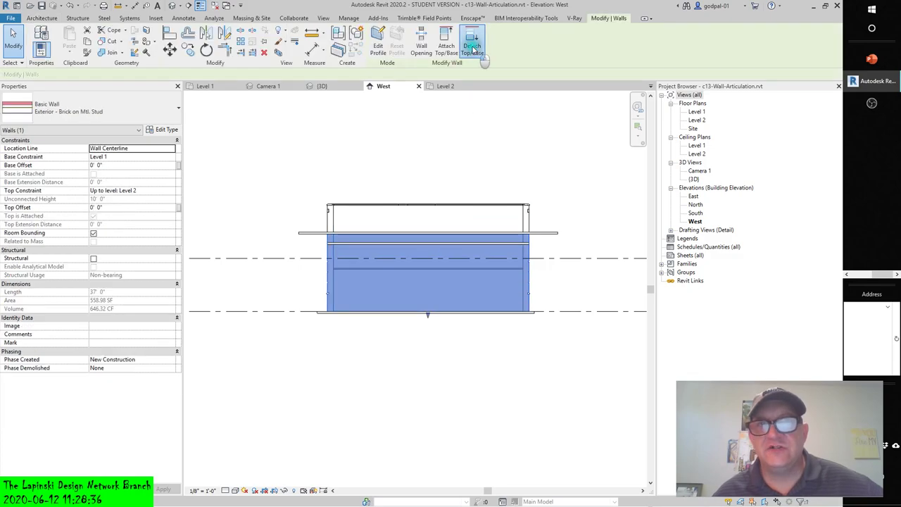
{"action": "left_click", "coordinate": [597, 204]}
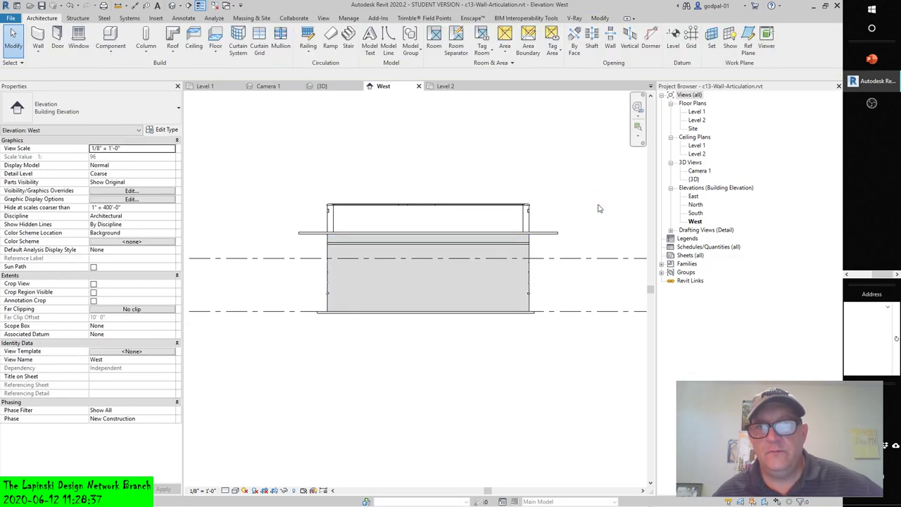
{"action": "left_click", "coordinate": [503, 278]}
{"action": "left_click", "coordinate": [446, 47]}
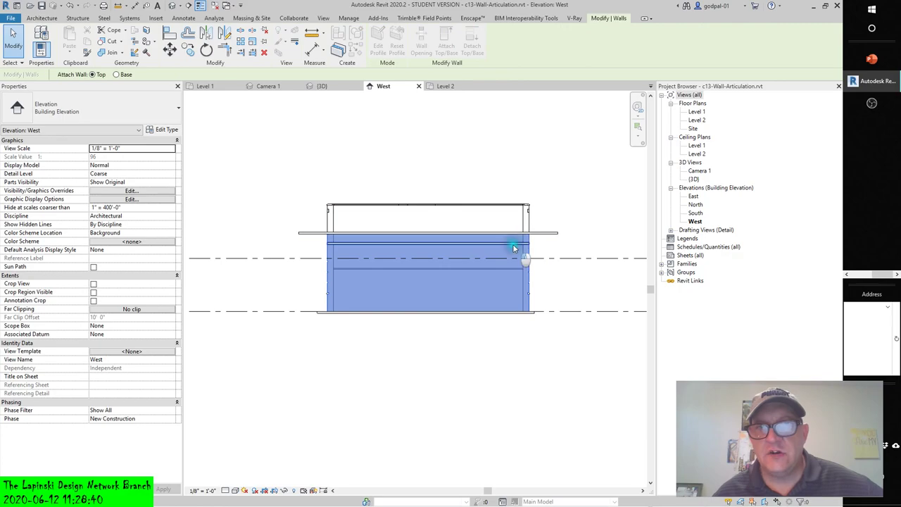
{"action": "key", "text": "Escape"}
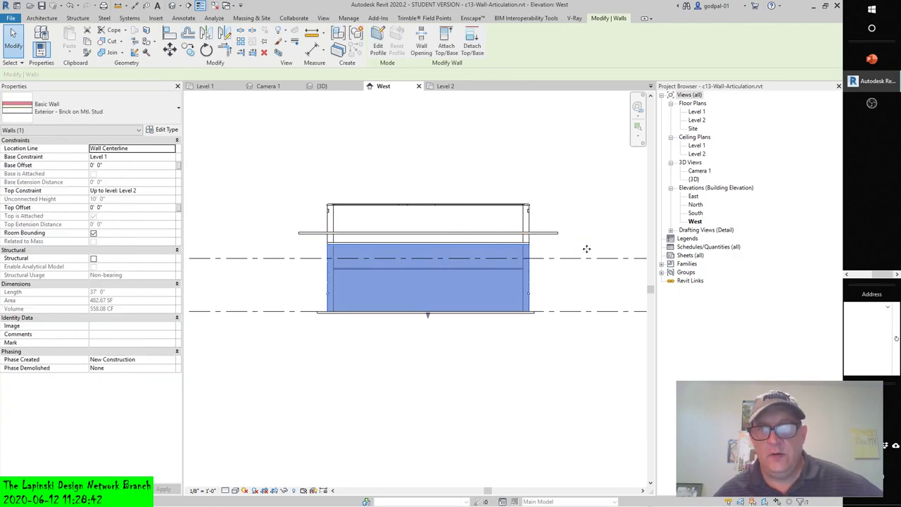
{"action": "left_click", "coordinate": [546, 222]}
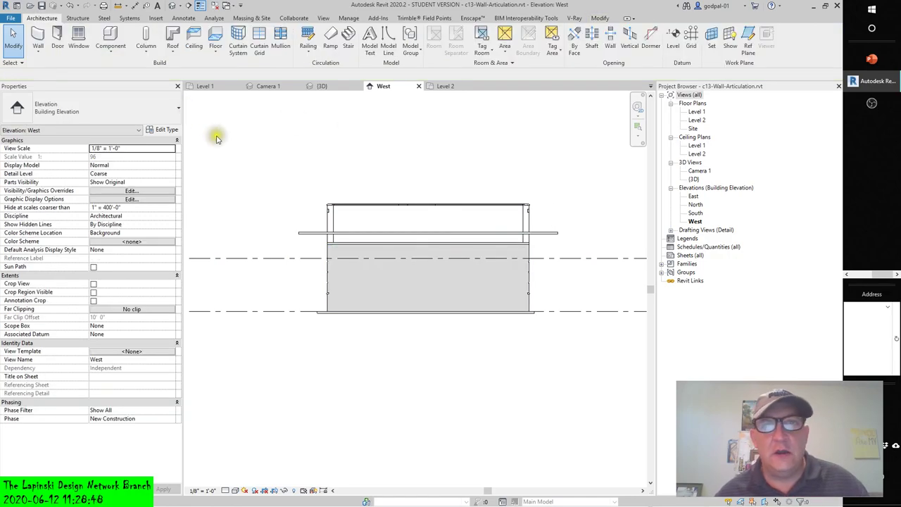
Draw a Ref Plane from left to right of the building, level just above its top
{"action": "left_click", "coordinate": [748, 44]}
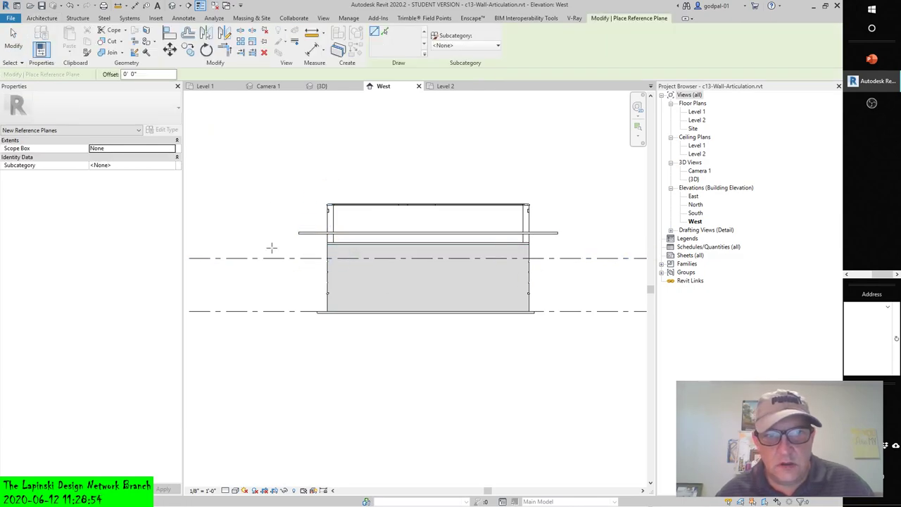
{"action": "left_click", "coordinate": [261, 214]}
{"action": "left_click", "coordinate": [600, 213]}
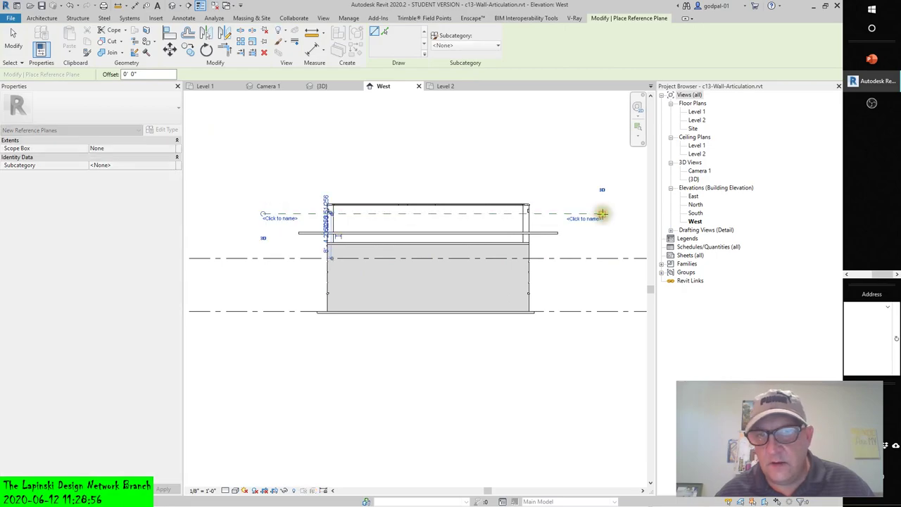
{"action": "key", "text": "Escape"}
{"action": "key", "text": "Escape"}
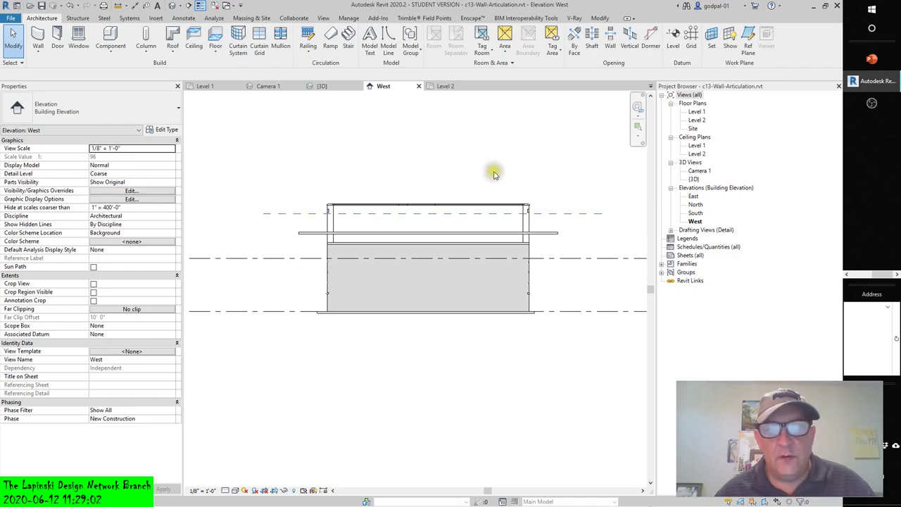
{"action": "left_click", "coordinate": [449, 279]}
{"action": "left_click", "coordinate": [599, 265]}
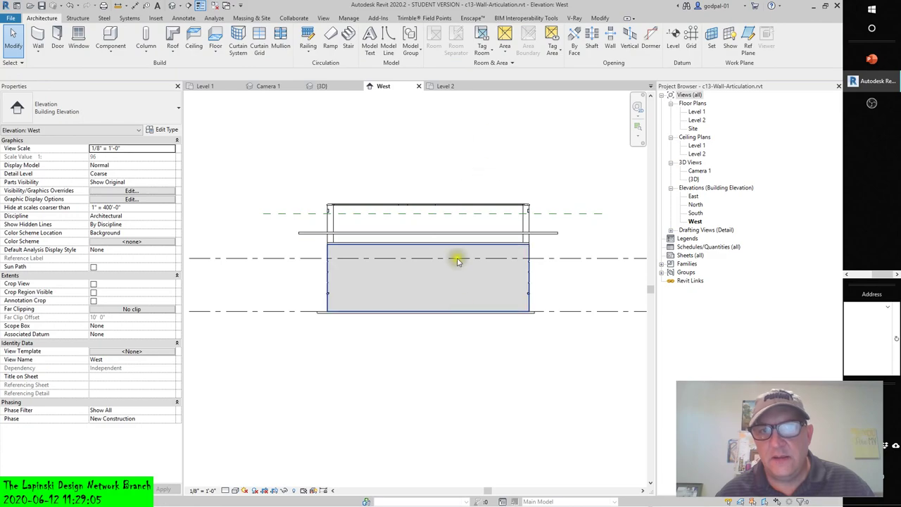
{"action": "left_click", "coordinate": [451, 299]}
{"action": "left_click", "coordinate": [446, 46]}
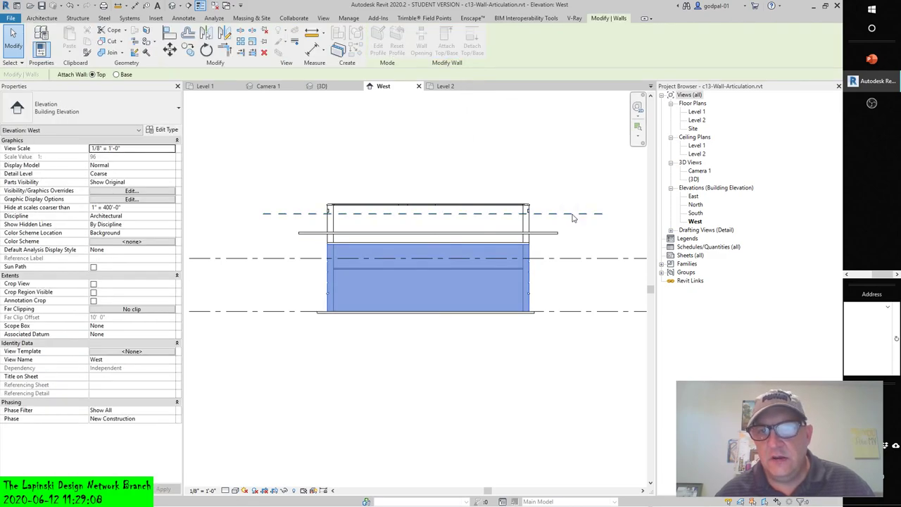
{"action": "left_click", "coordinate": [572, 213]}
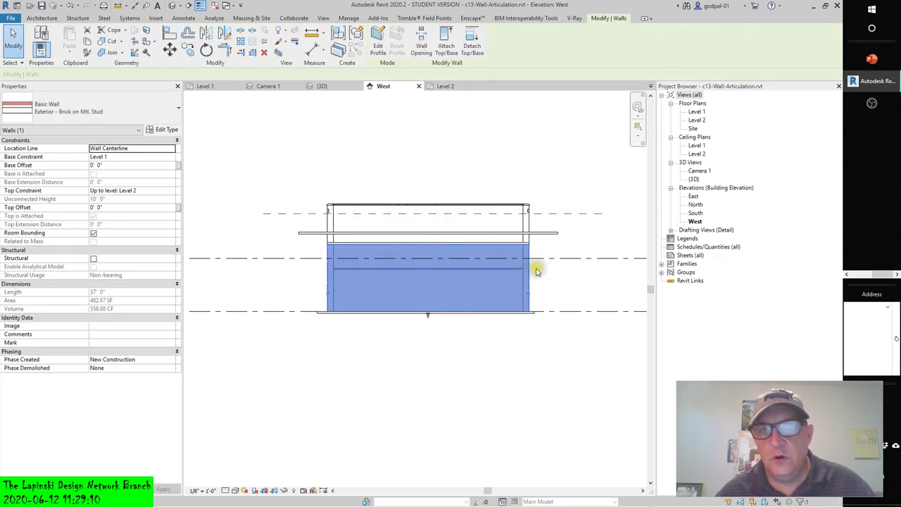
{"action": "left_click", "coordinate": [472, 46]}
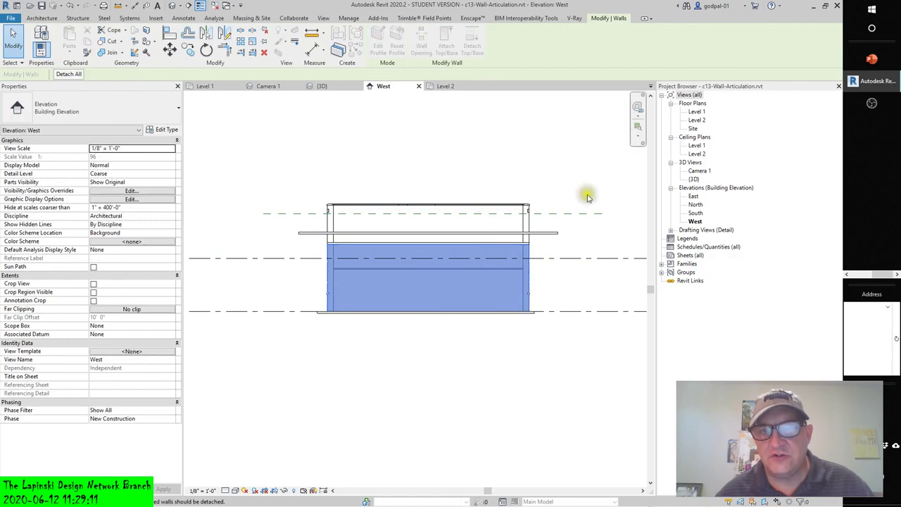
{"action": "key", "text": "r"}
{"action": "key", "text": "p"}
{"action": "key", "text": "Escape"}
{"action": "left_click", "coordinate": [425, 281]}
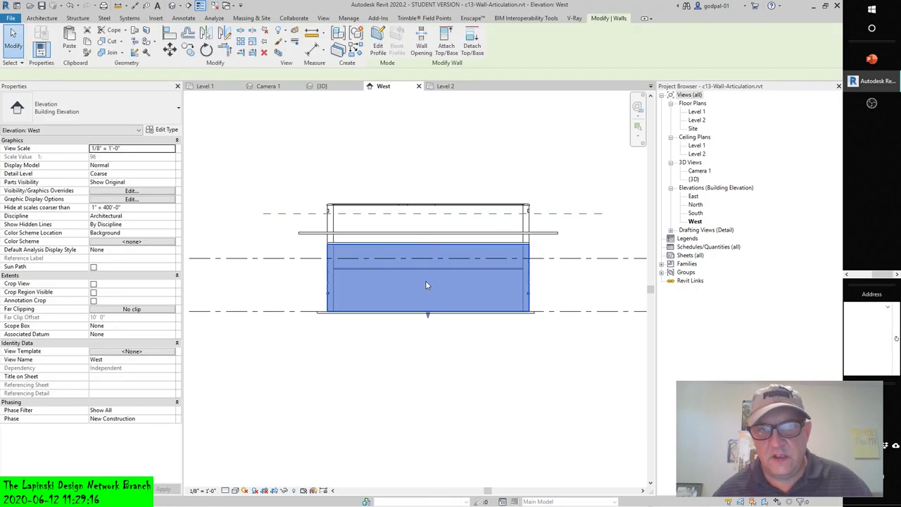
{"action": "left_click", "coordinate": [447, 43]}
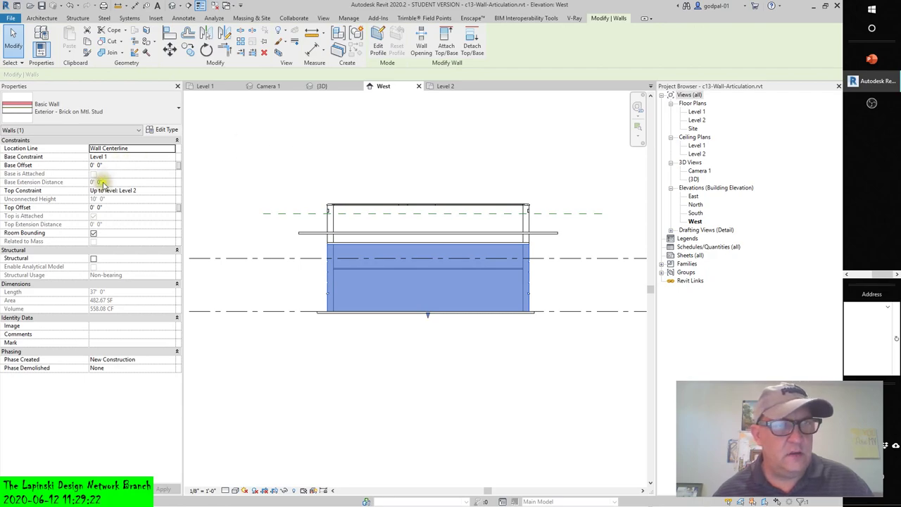
Set the wall's Top Constraint to Unconnected and detach all its top/base attachments
{"action": "left_click", "coordinate": [171, 191]}
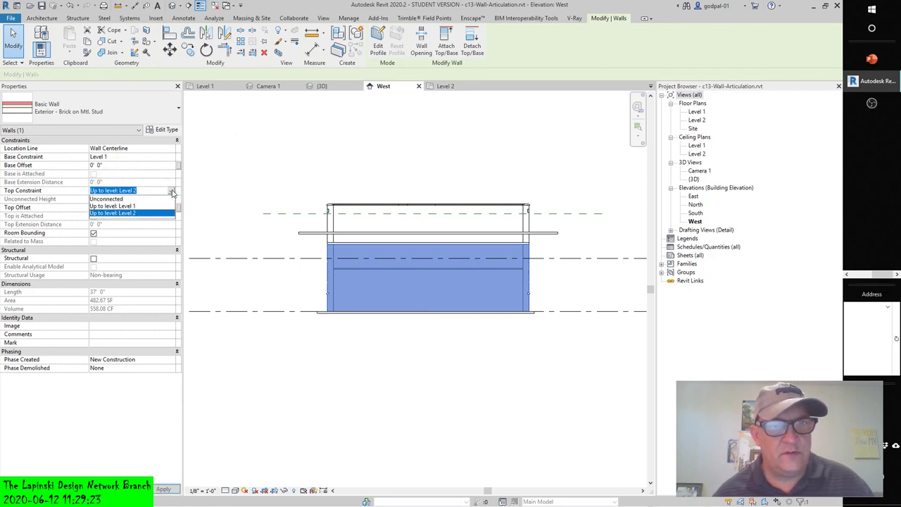
{"action": "left_click", "coordinate": [136, 202]}
{"action": "left_click", "coordinate": [163, 489]}
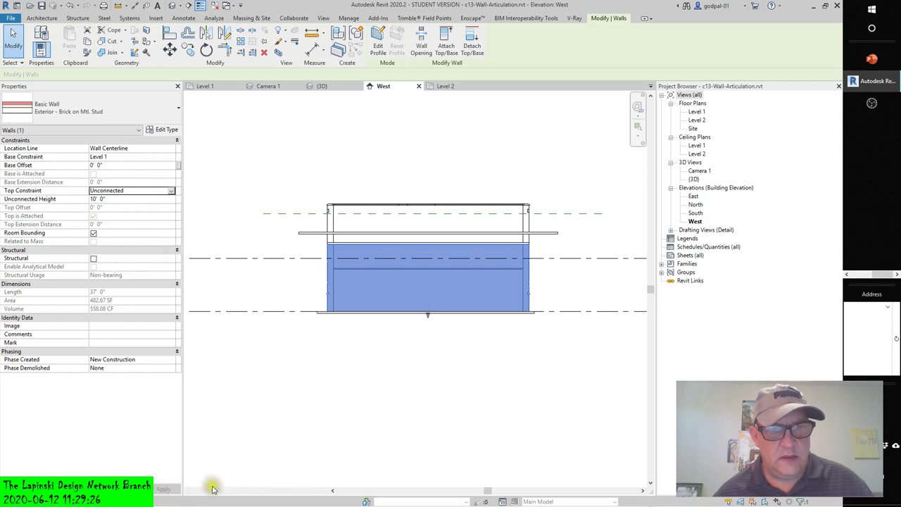
{"action": "left_click", "coordinate": [472, 46]}
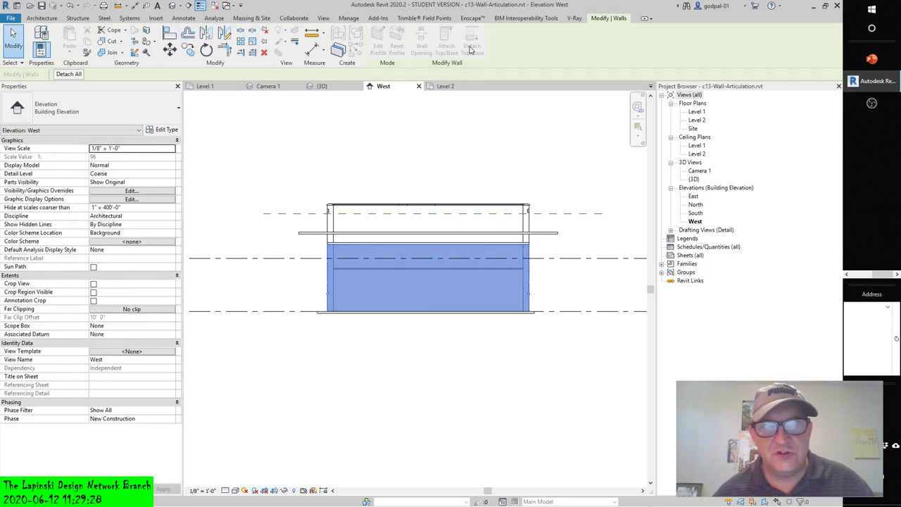
{"action": "left_click", "coordinate": [69, 75]}
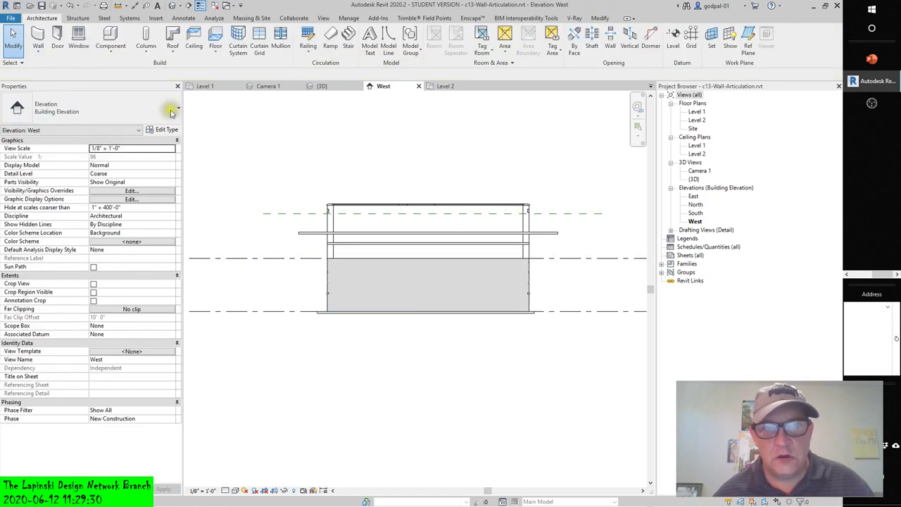
Attach the brick wall's top to the upper reference plane and view it in Camera 1
{"action": "left_click", "coordinate": [483, 271]}
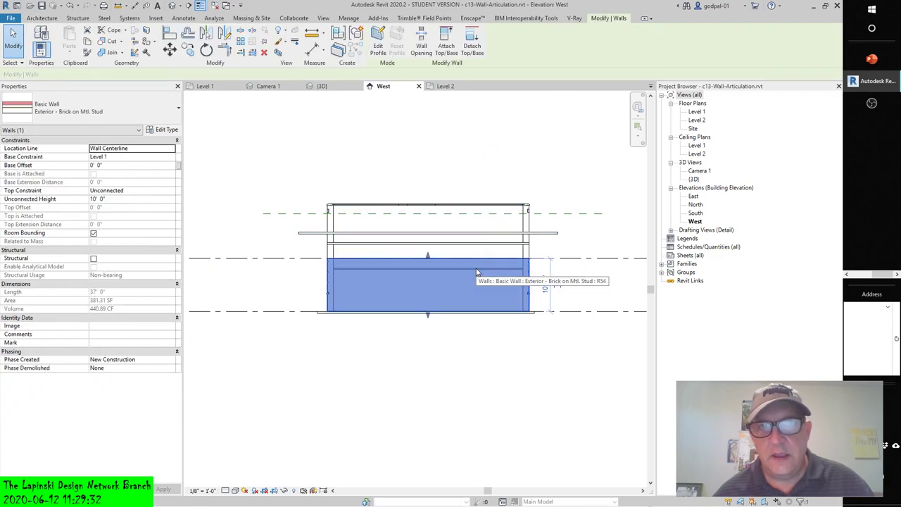
{"action": "left_click", "coordinate": [446, 42]}
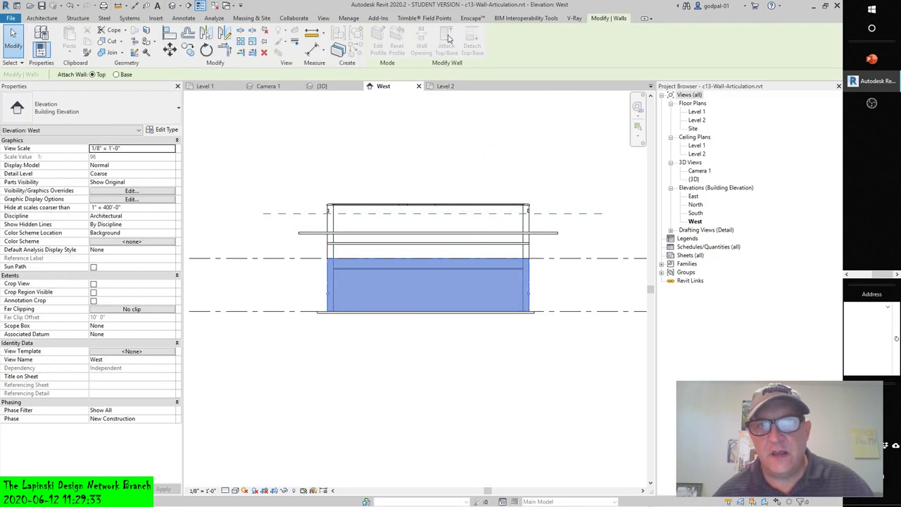
{"action": "left_click", "coordinate": [564, 221]}
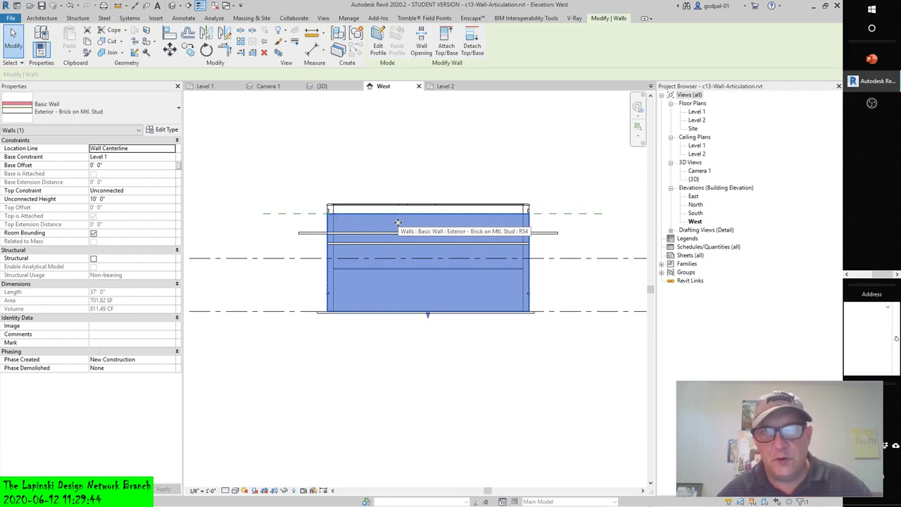
{"action": "left_click", "coordinate": [281, 87]}
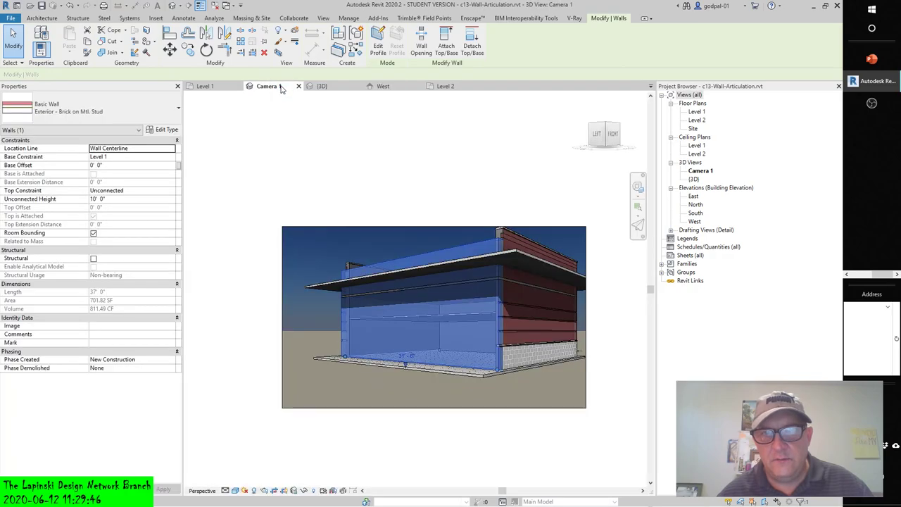
Deselect the wall to review the rendered brick building in the Camera 1 view
{"action": "left_click", "coordinate": [314, 197]}
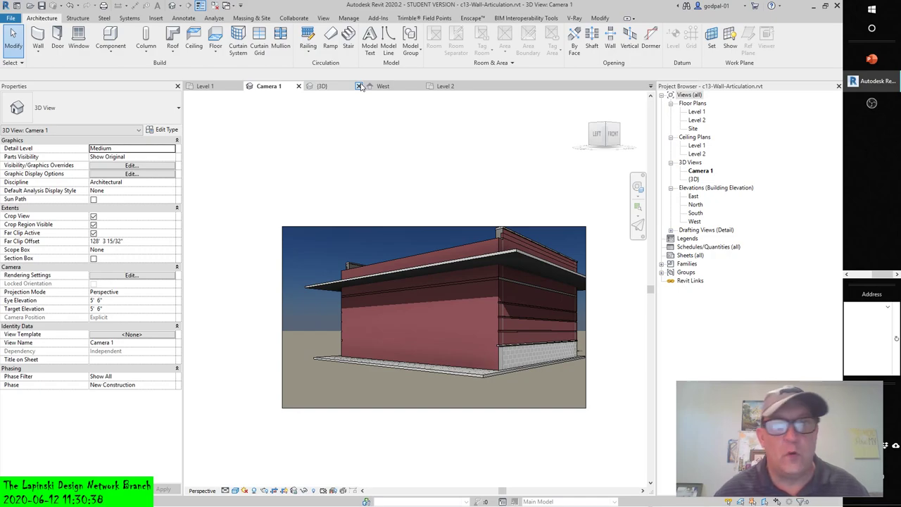
In the West elevation, detach the brick wall from all top and base attachments without saving
{"action": "left_click", "coordinate": [212, 86]}
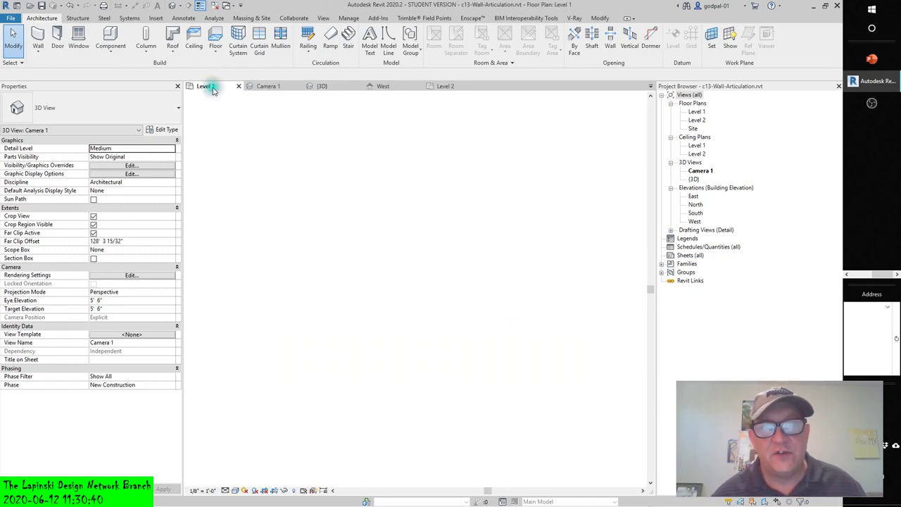
{"action": "left_click", "coordinate": [380, 86]}
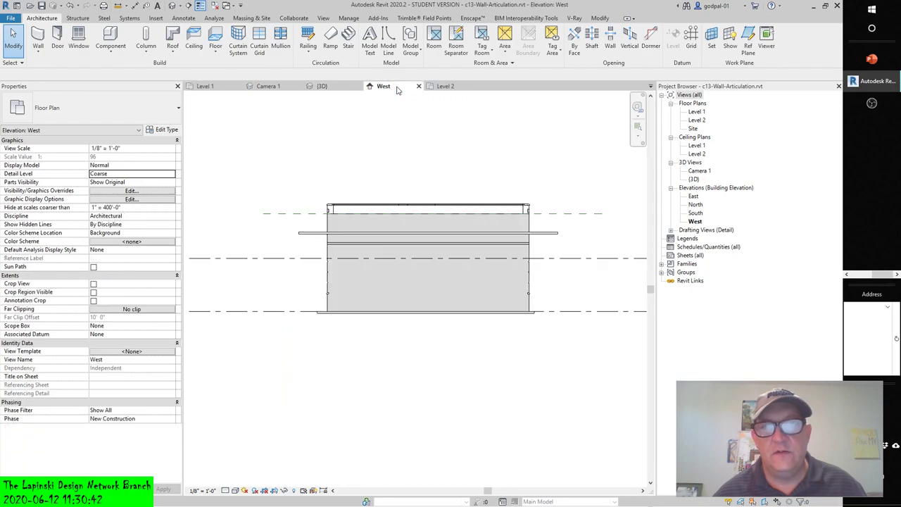
{"action": "left_click", "coordinate": [447, 265]}
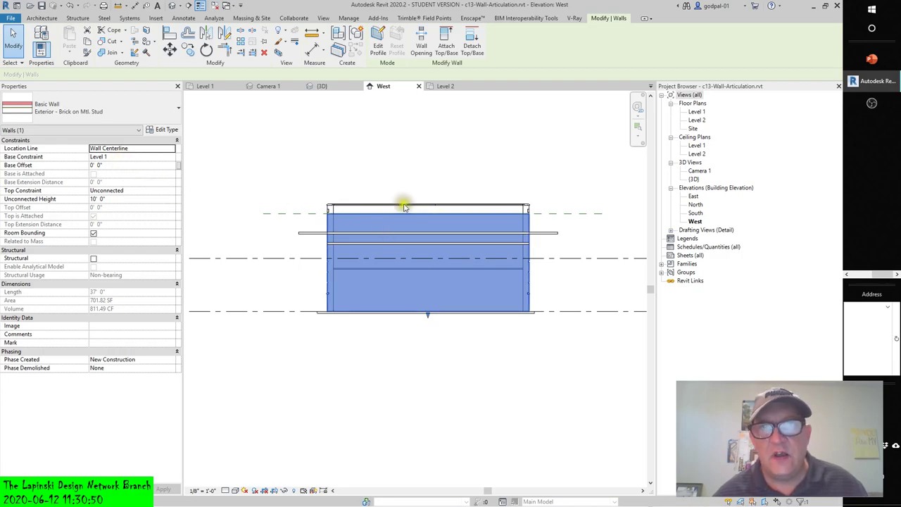
{"action": "left_click", "coordinate": [470, 46]}
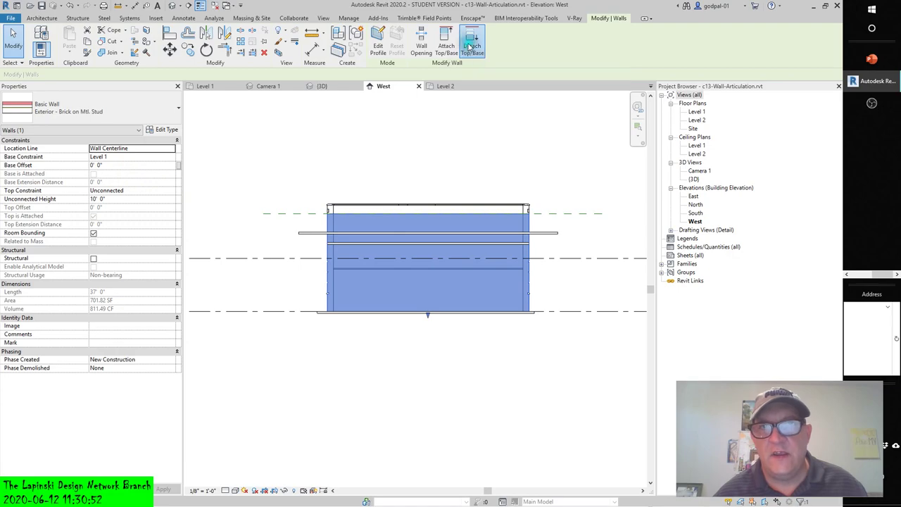
{"action": "left_click", "coordinate": [78, 75]}
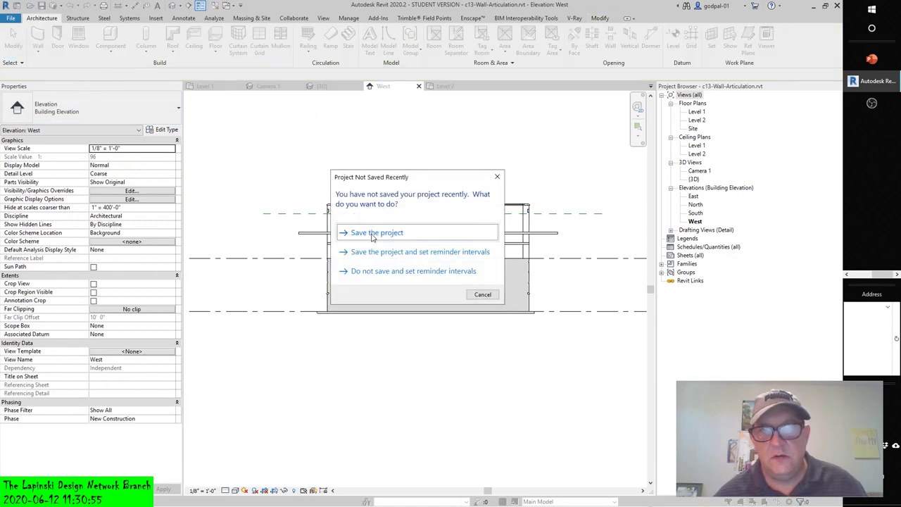
{"action": "left_click", "coordinate": [482, 295]}
Set the brick wall's Top Constraint to Up to level: Level 2
{"action": "scroll", "coordinate": [556, 220], "scroll_direction": "down", "scroll_amount": 2}
{"action": "middle_click_drag", "start_coordinate": [556, 220], "coordinate": [493, 237]}
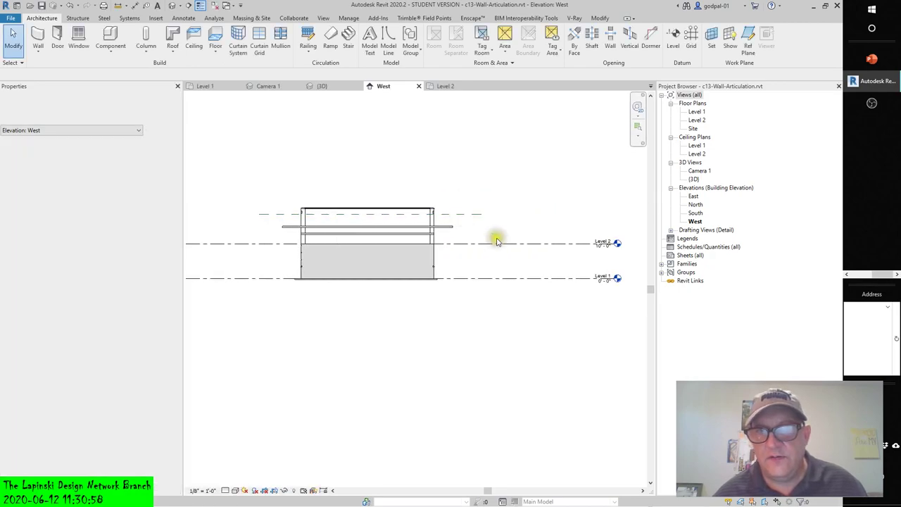
{"action": "left_click", "coordinate": [412, 268]}
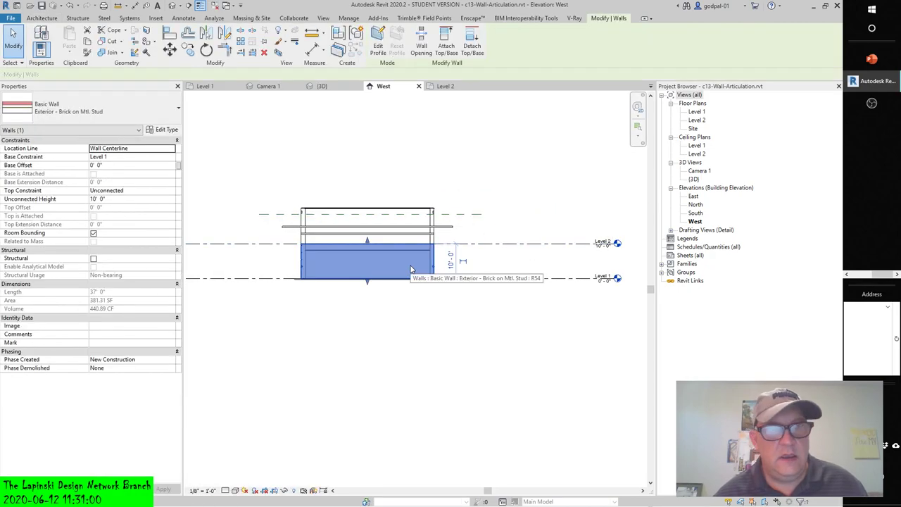
{"action": "left_click", "coordinate": [174, 191]}
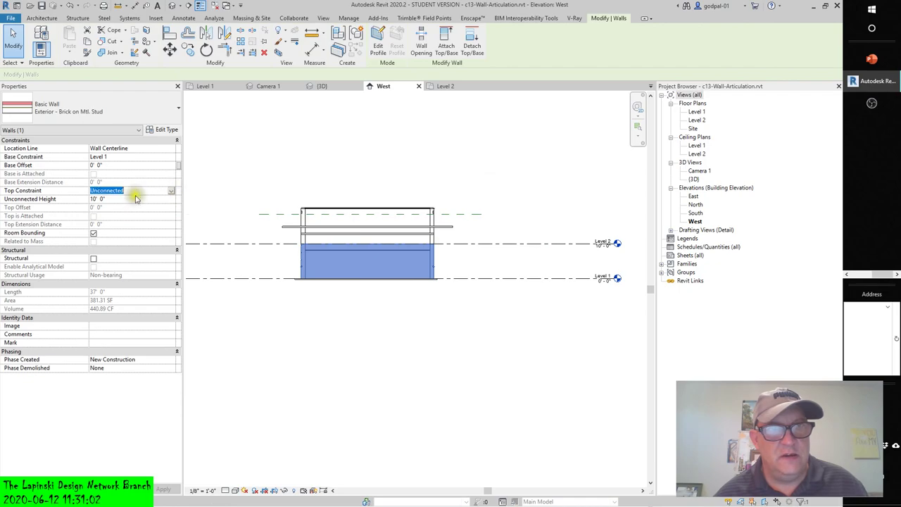
{"action": "left_click", "coordinate": [173, 190]}
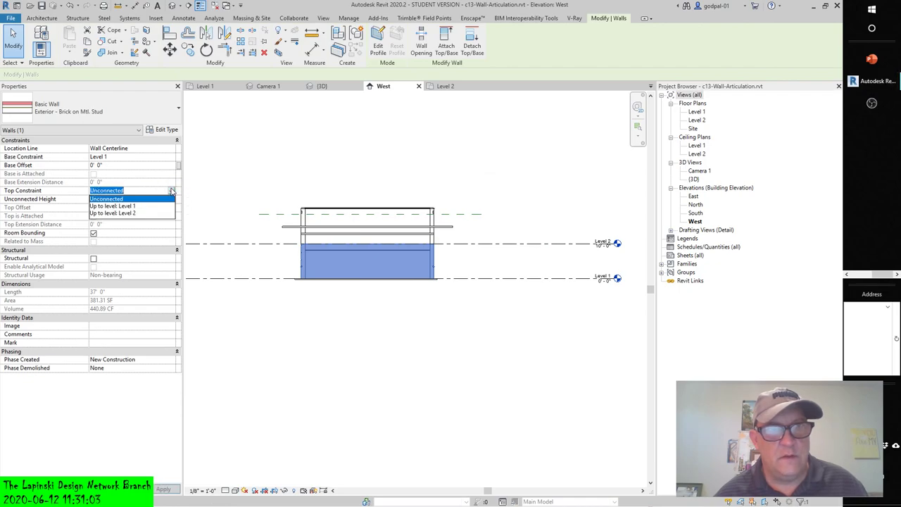
{"action": "left_click", "coordinate": [130, 213]}
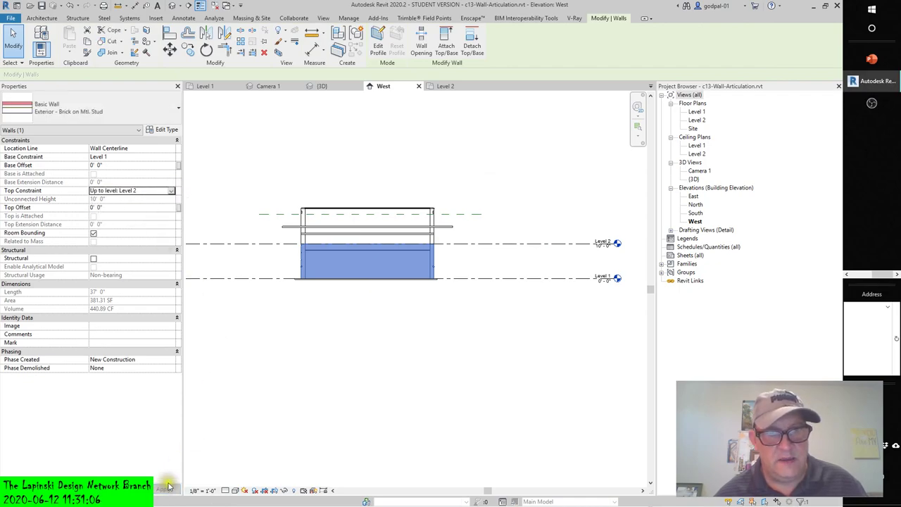
{"action": "left_click", "coordinate": [255, 333]}
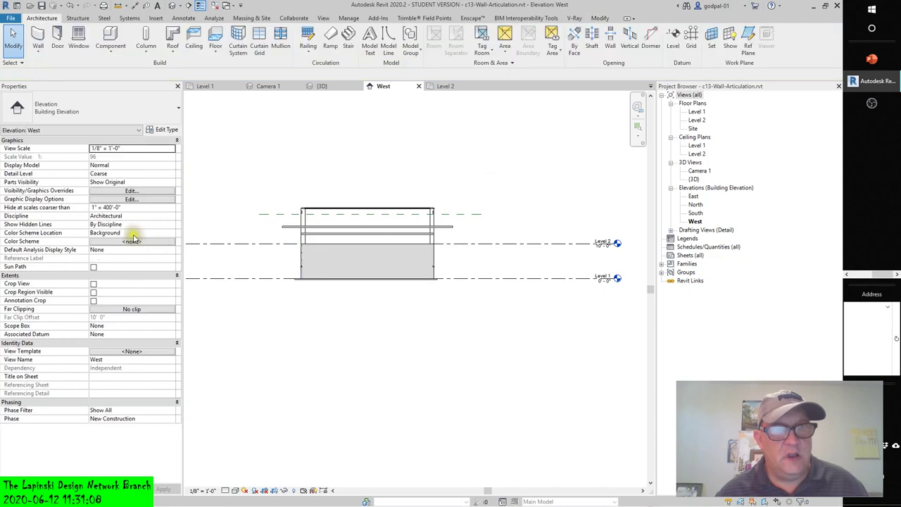
Attach the brick wall's top to the floor above so it spans Level 1 to Level 2
{"action": "left_click", "coordinate": [322, 262]}
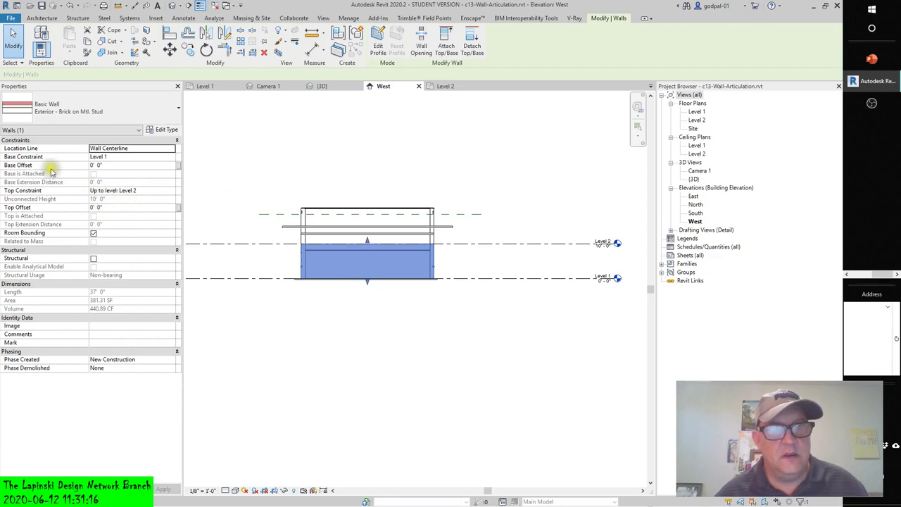
{"action": "left_click", "coordinate": [101, 182]}
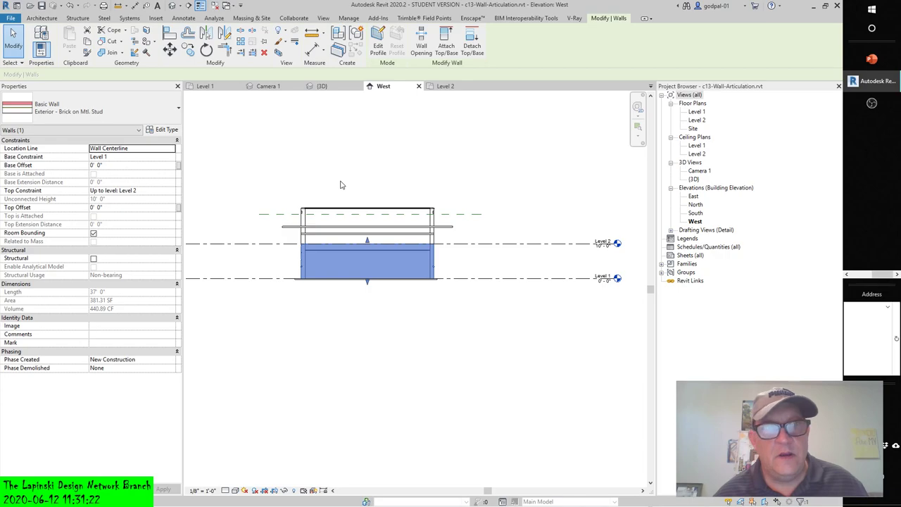
{"action": "left_click", "coordinate": [447, 46]}
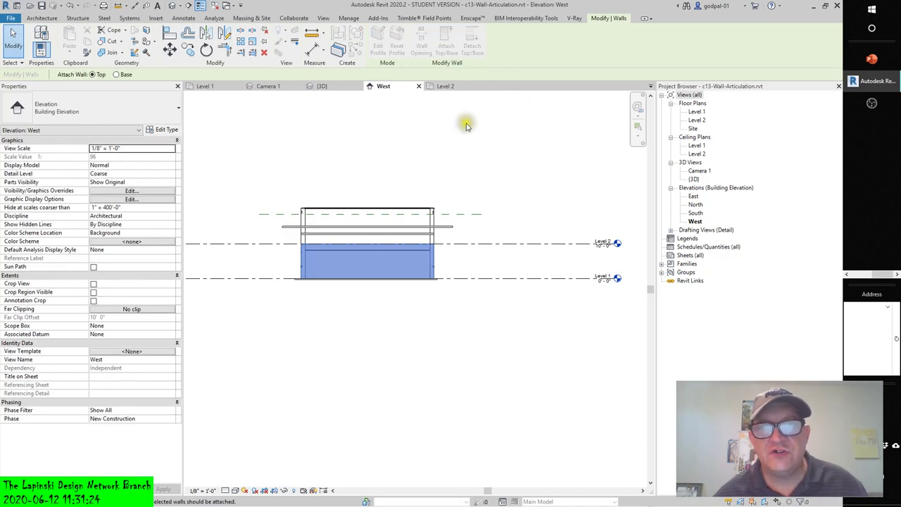
{"action": "left_click", "coordinate": [419, 240]}
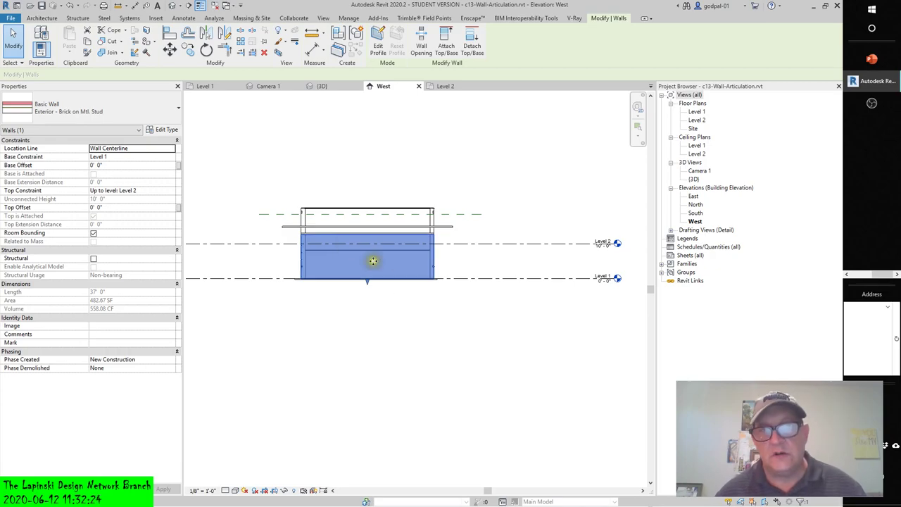
{"action": "left_click", "coordinate": [431, 298]}
{"action": "scroll", "coordinate": [442, 301], "scroll_direction": "up", "scroll_amount": 5}
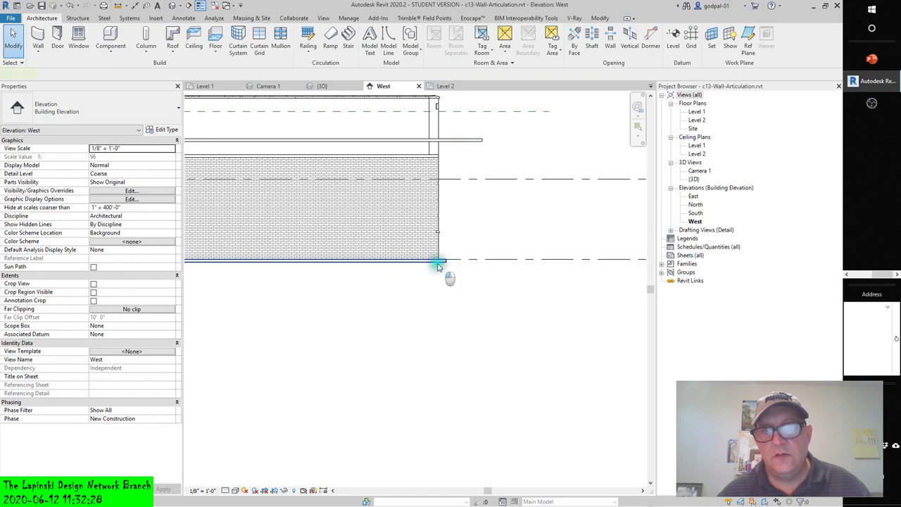
Open the Level 1 floor's boundary sketch in the Level 1 plan and finish it unchanged
{"action": "left_click", "coordinate": [438, 265]}
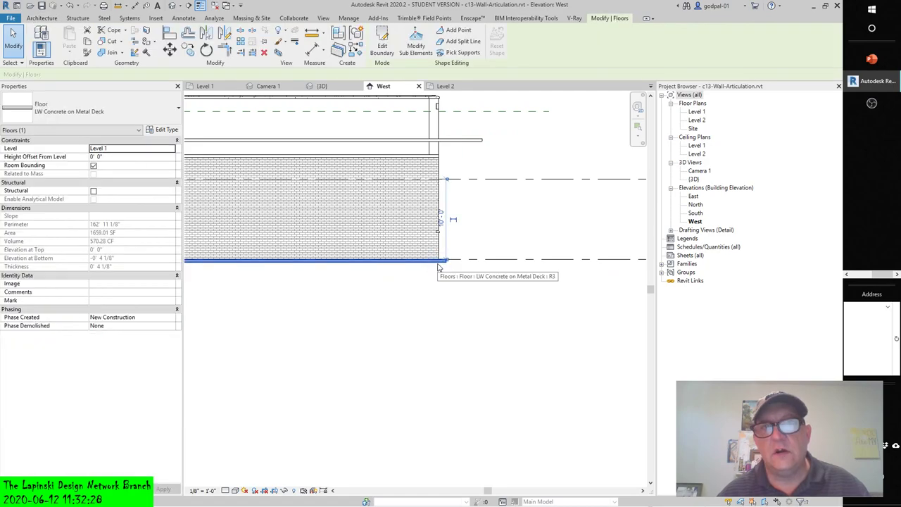
{"action": "left_click", "coordinate": [382, 43]}
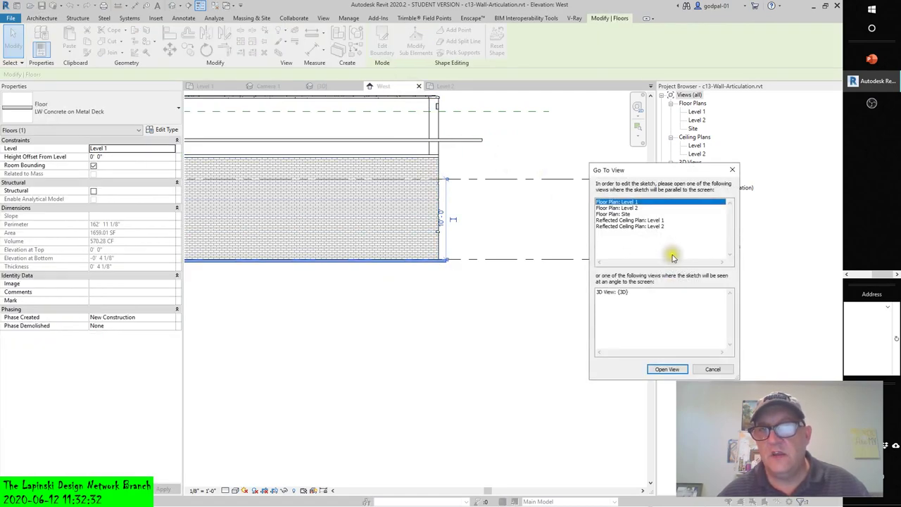
{"action": "left_click", "coordinate": [667, 370]}
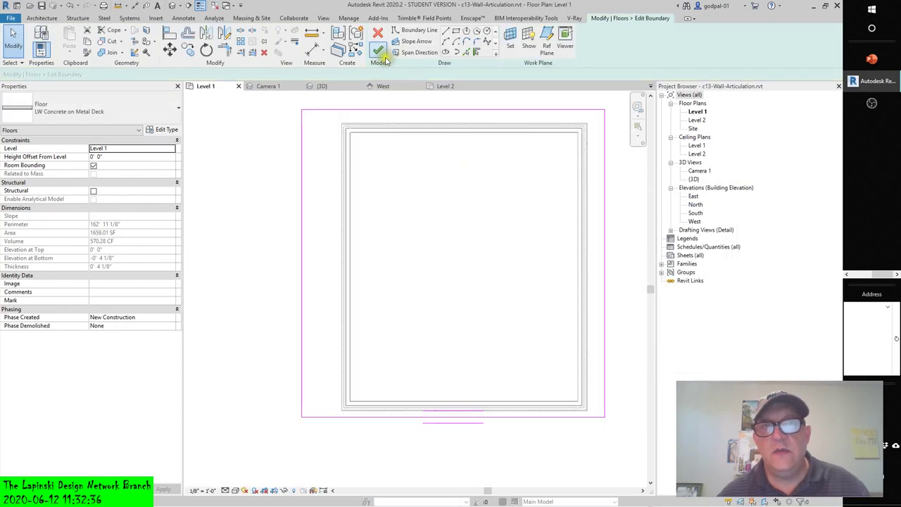
{"action": "left_click", "coordinate": [380, 52]}
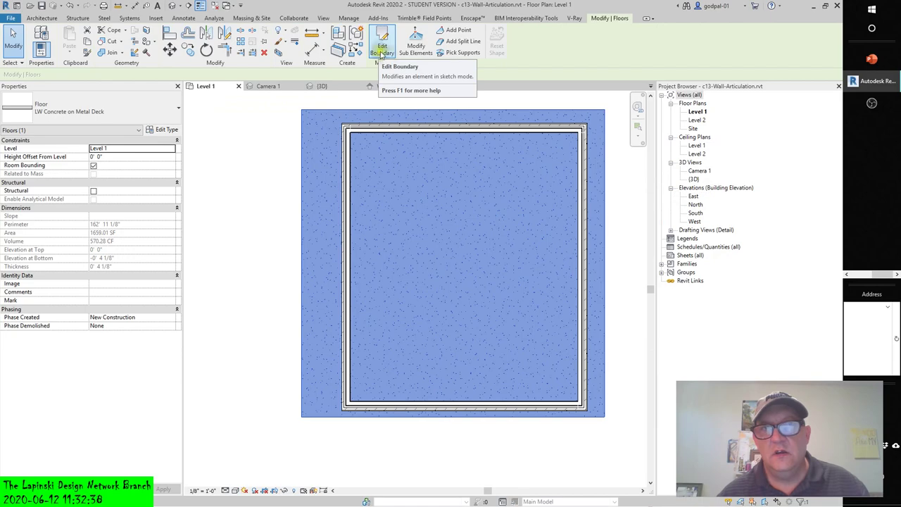
{"action": "left_click", "coordinate": [403, 173]}
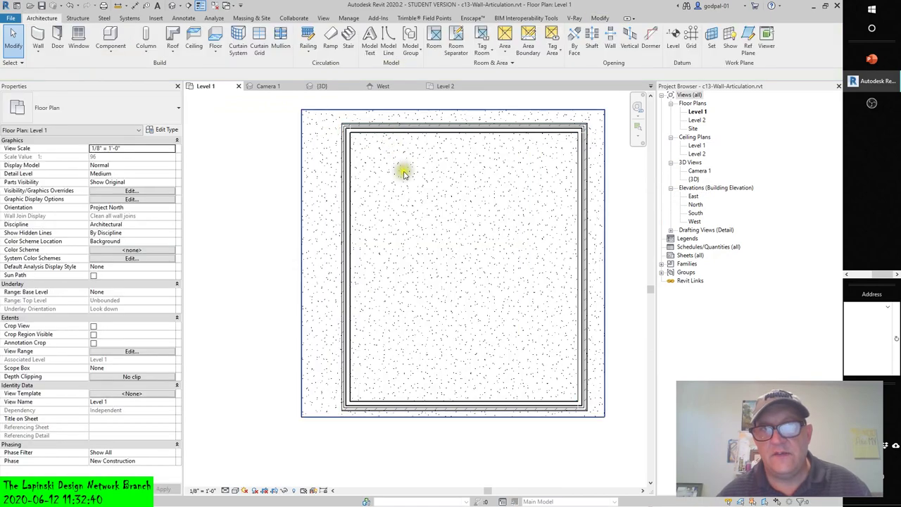
In Camera 1, re-finish the Level 2 floor boundary and attach the walls reaching it
{"action": "left_click", "coordinate": [271, 88]}
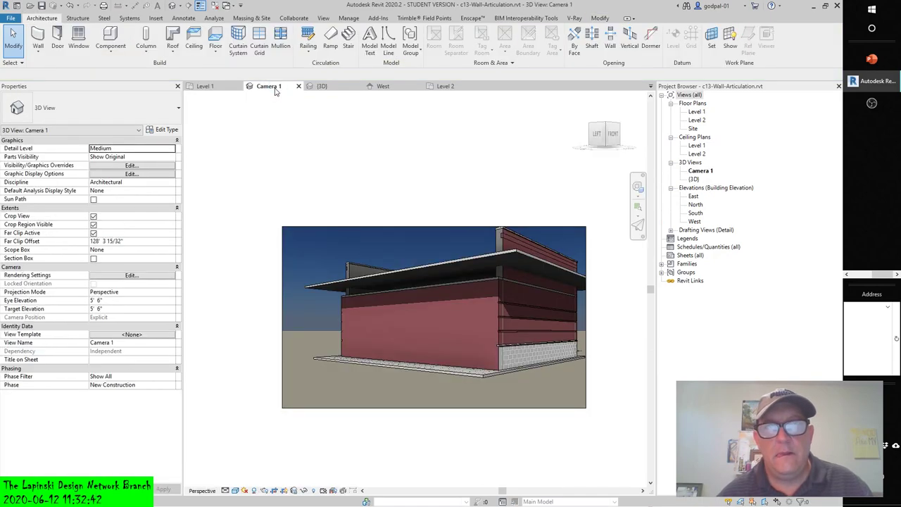
{"action": "left_click", "coordinate": [483, 284]}
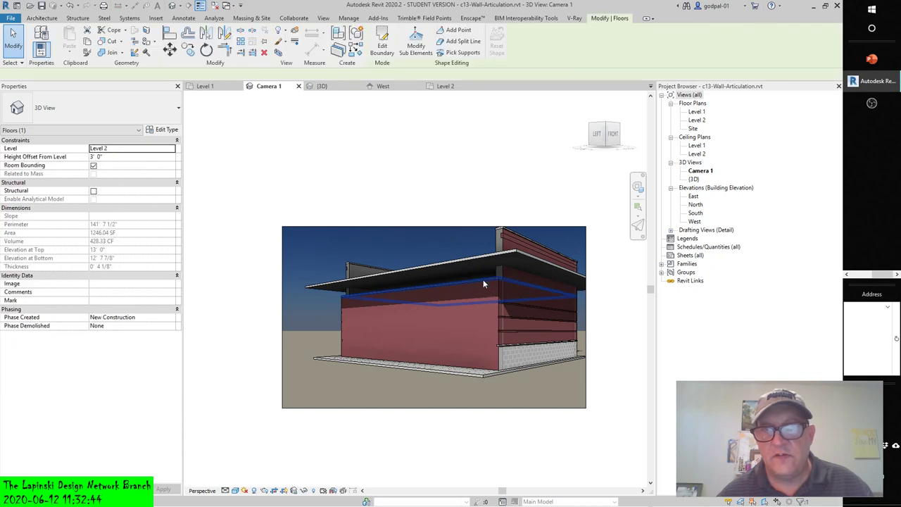
{"action": "left_click", "coordinate": [383, 46]}
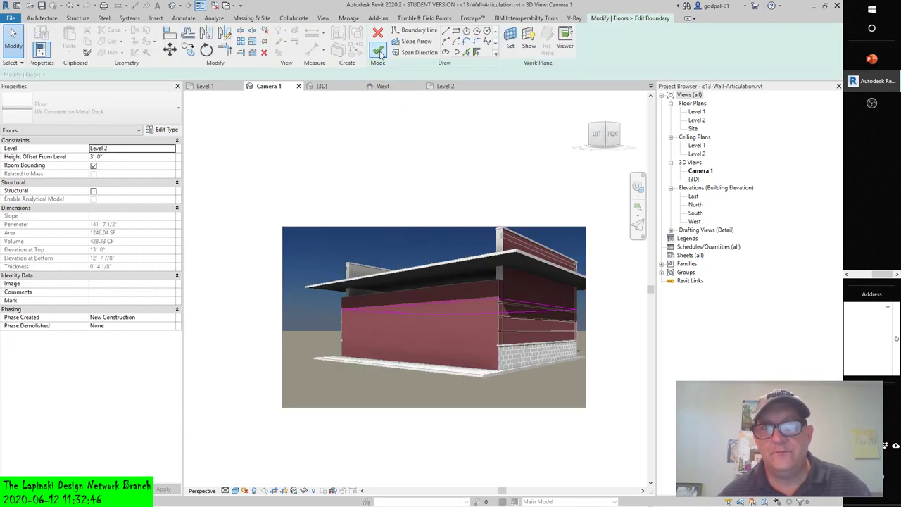
{"action": "left_click", "coordinate": [379, 51]}
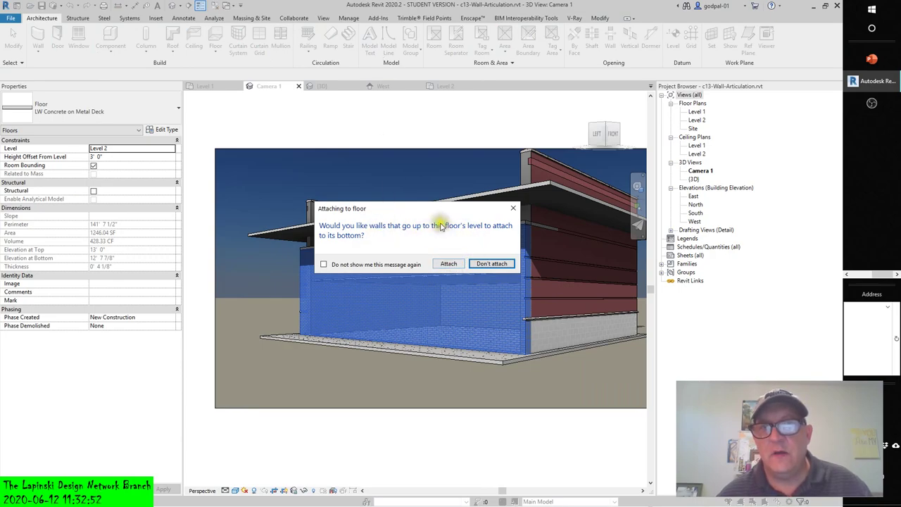
{"action": "left_click_drag", "start_coordinate": [423, 209], "coordinate": [509, 338]}
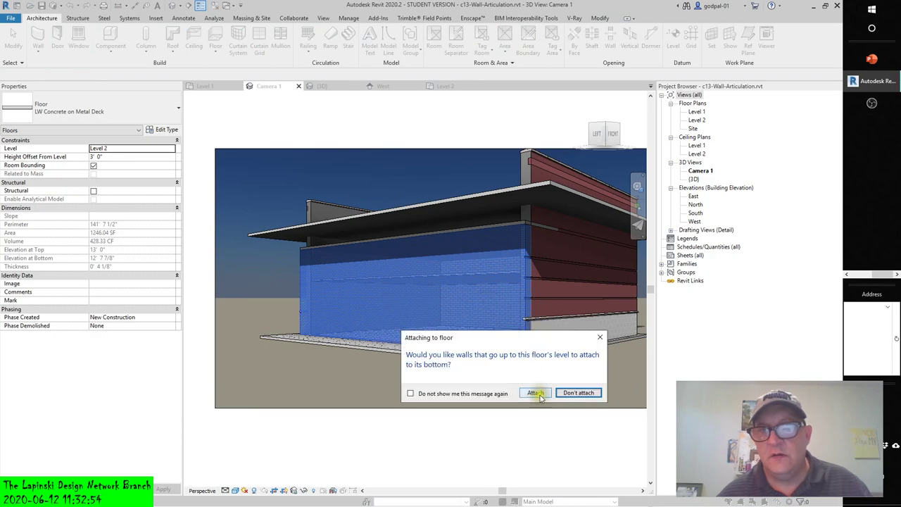
{"action": "left_click", "coordinate": [536, 392]}
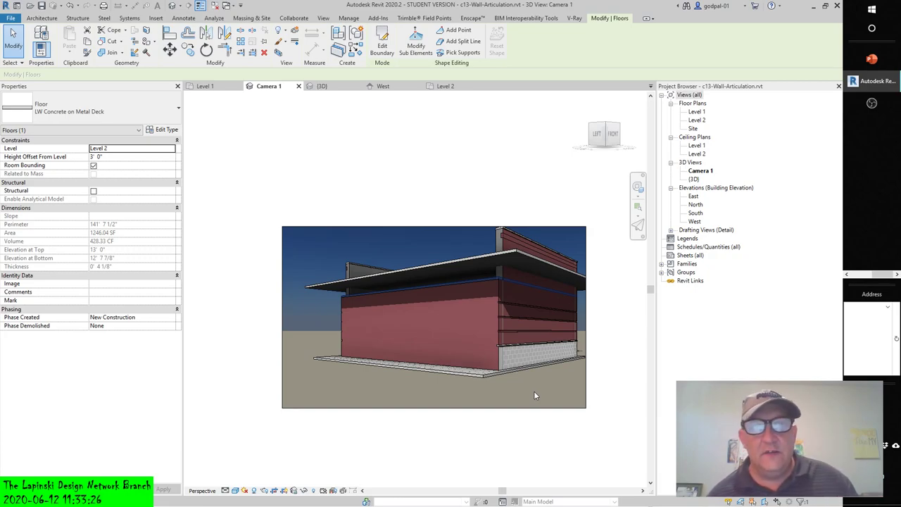
Compare the wall in the West and Camera 1 views, then select the brick wall in West
{"action": "left_click", "coordinate": [383, 86]}
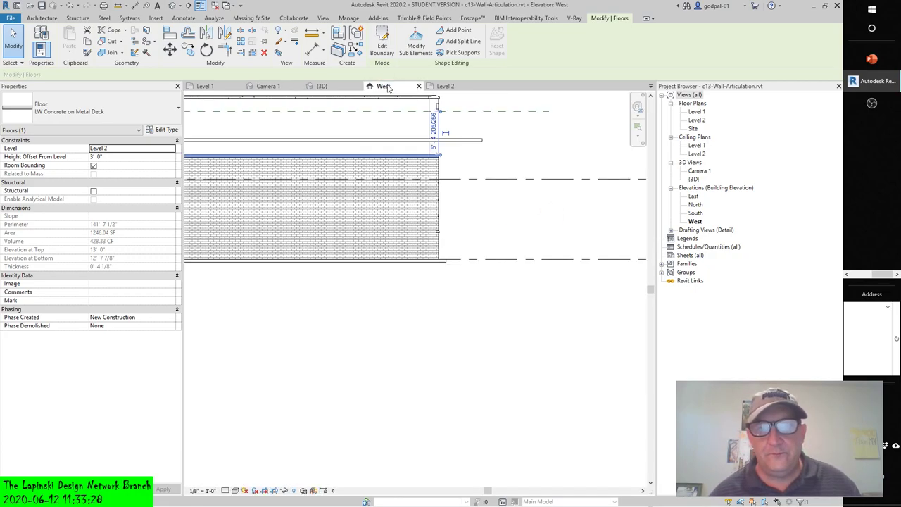
{"action": "scroll", "coordinate": [372, 216], "scroll_direction": "down", "scroll_amount": 3}
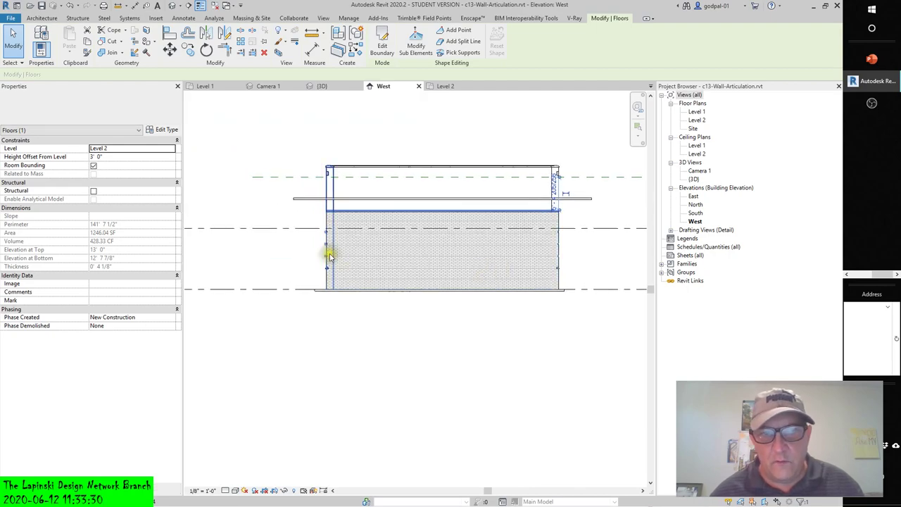
{"action": "scroll", "coordinate": [328, 255], "scroll_direction": "up", "scroll_amount": 3}
{"action": "scroll", "coordinate": [425, 253], "scroll_direction": "down", "scroll_amount": 4}
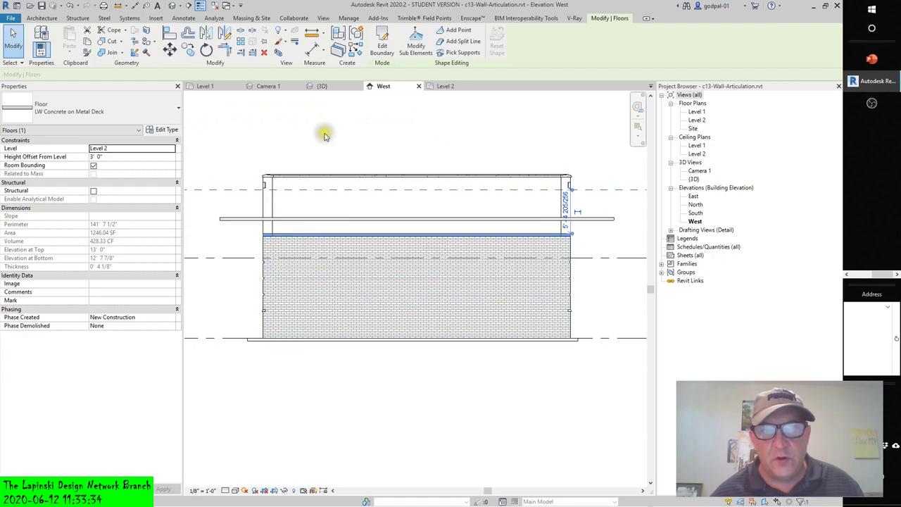
{"action": "left_click", "coordinate": [278, 86]}
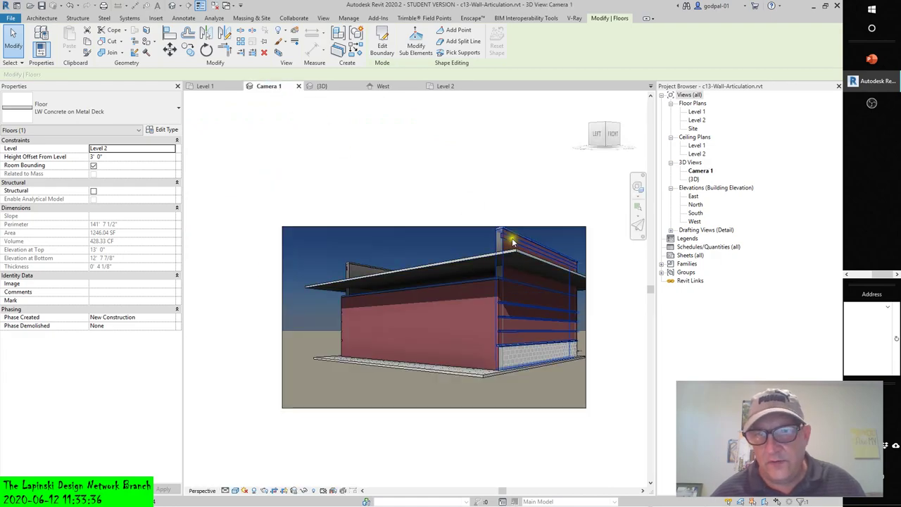
{"action": "scroll", "coordinate": [479, 225], "scroll_direction": "up", "scroll_amount": 2}
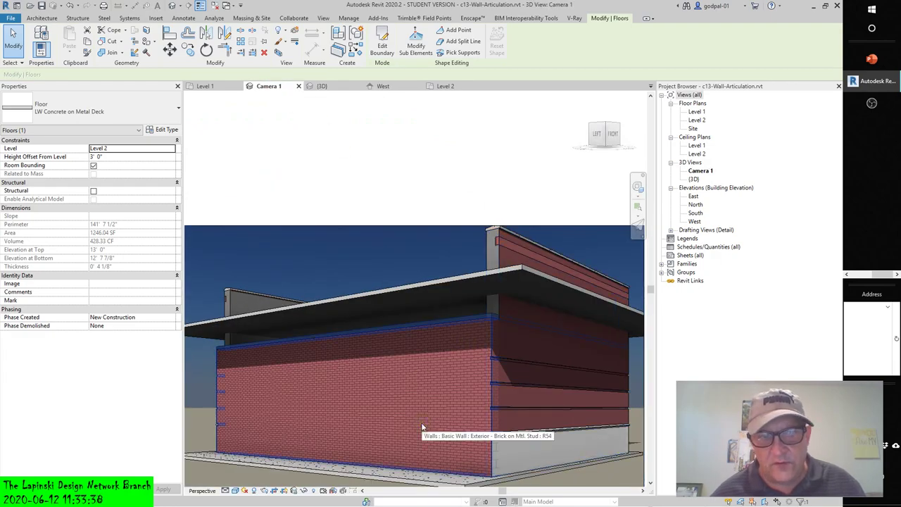
{"action": "scroll", "coordinate": [493, 352], "scroll_direction": "up", "scroll_amount": 4}
{"action": "scroll", "coordinate": [362, 359], "scroll_direction": "down", "scroll_amount": 6}
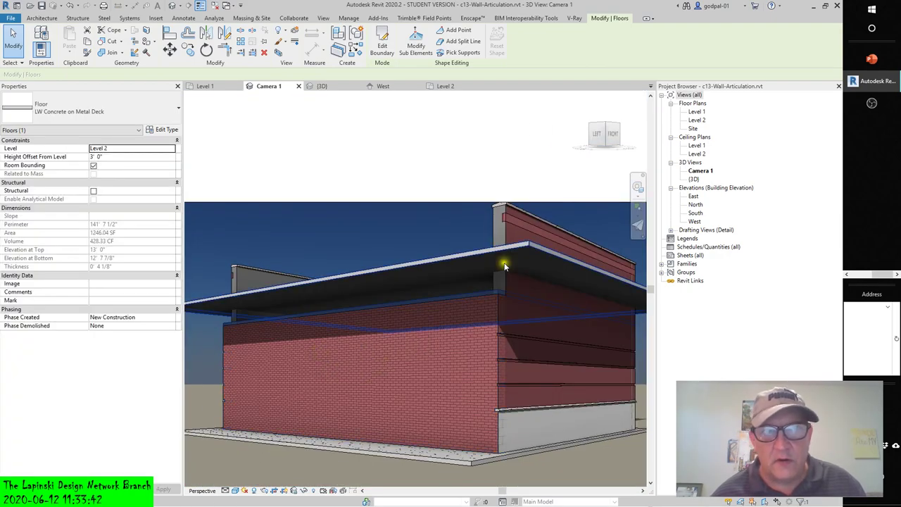
{"action": "left_click", "coordinate": [393, 89]}
{"action": "left_click", "coordinate": [406, 257]}
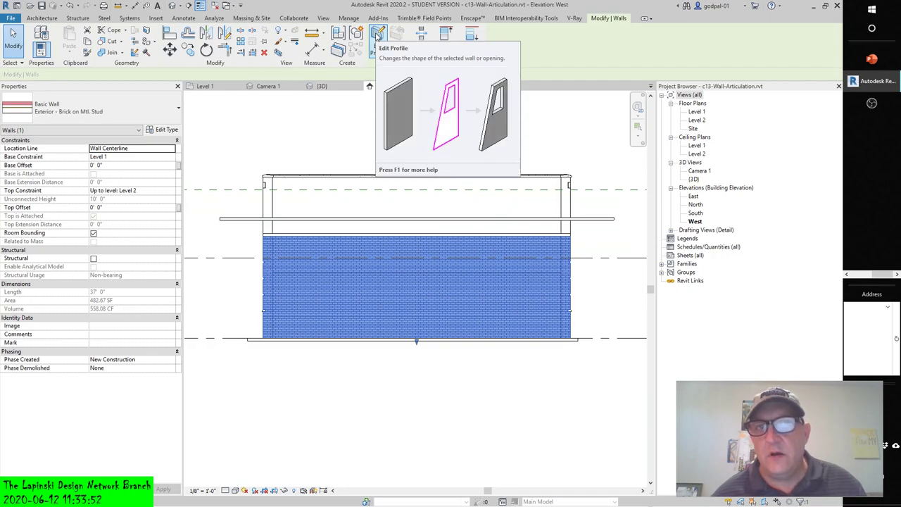
Edit the wall profile, unlocking and dragging its top line down to about 9' 4", then finish
{"action": "left_click", "coordinate": [378, 35]}
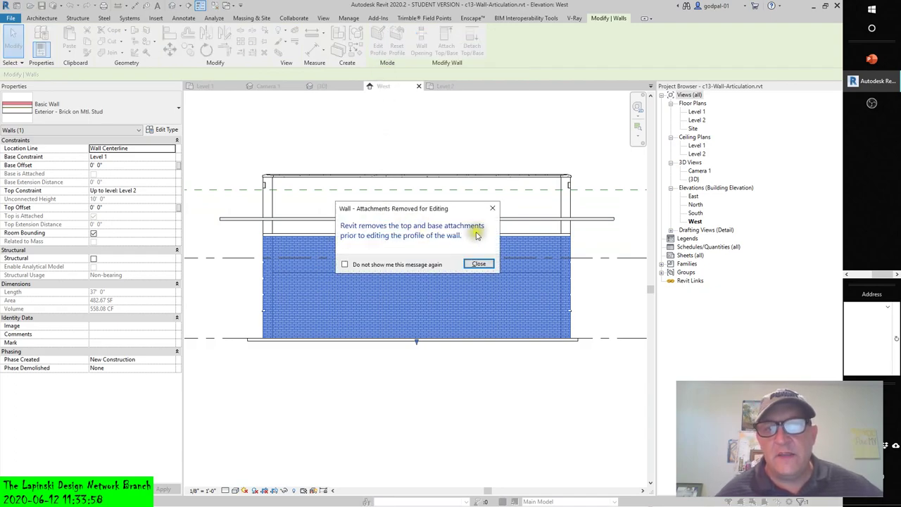
{"action": "left_click", "coordinate": [483, 267]}
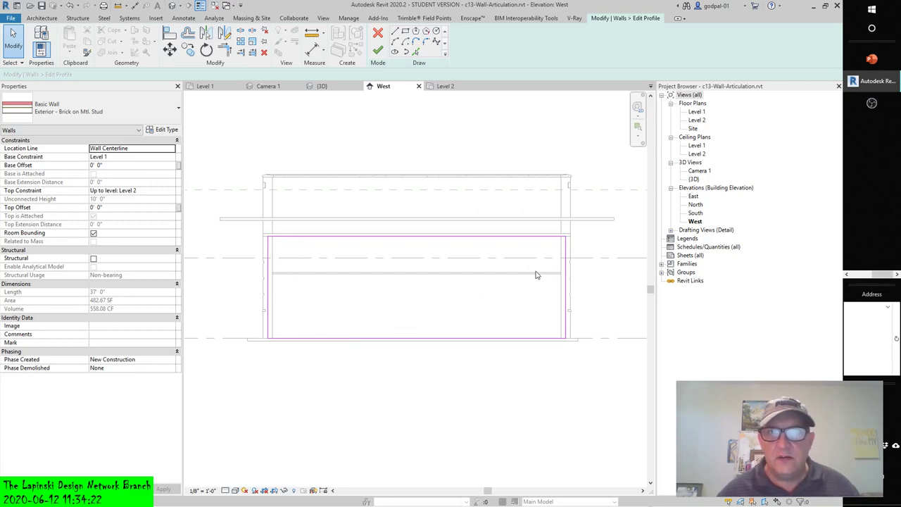
{"action": "left_click", "coordinate": [454, 237]}
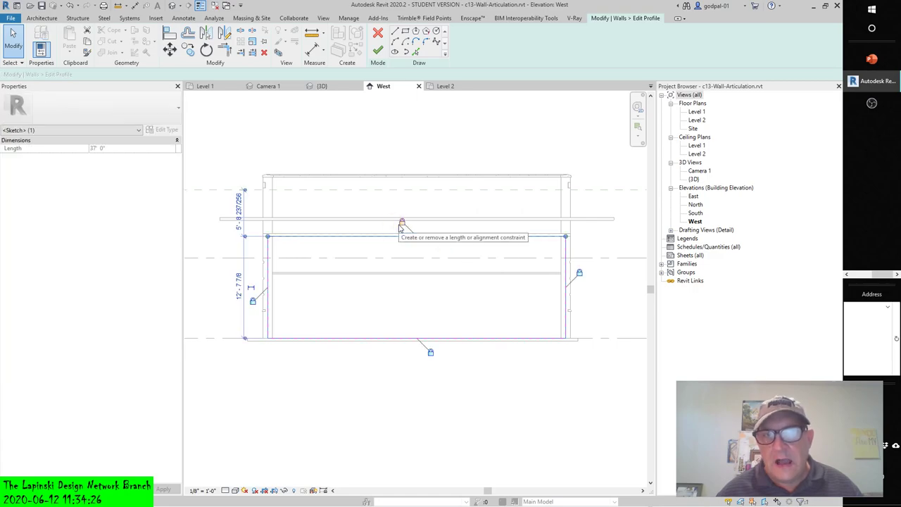
{"action": "left_click", "coordinate": [401, 223]}
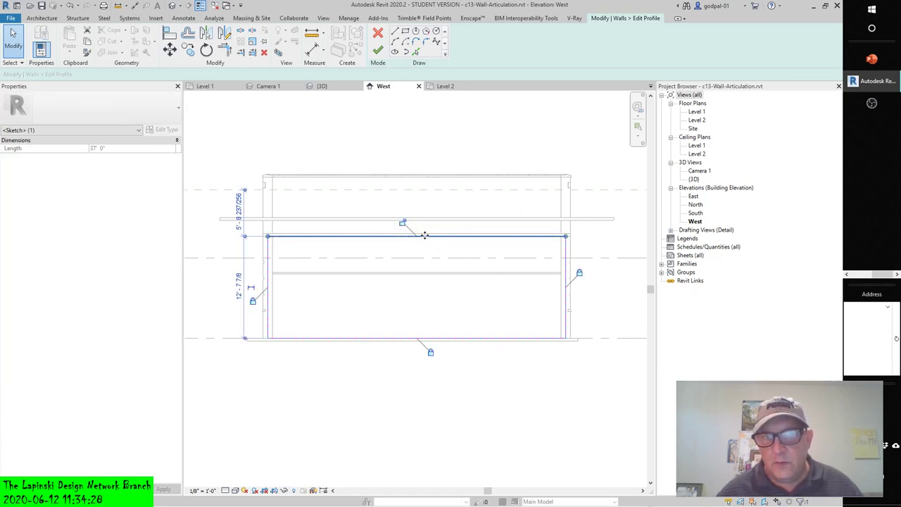
{"action": "left_click_drag", "start_coordinate": [427, 236], "coordinate": [429, 263]}
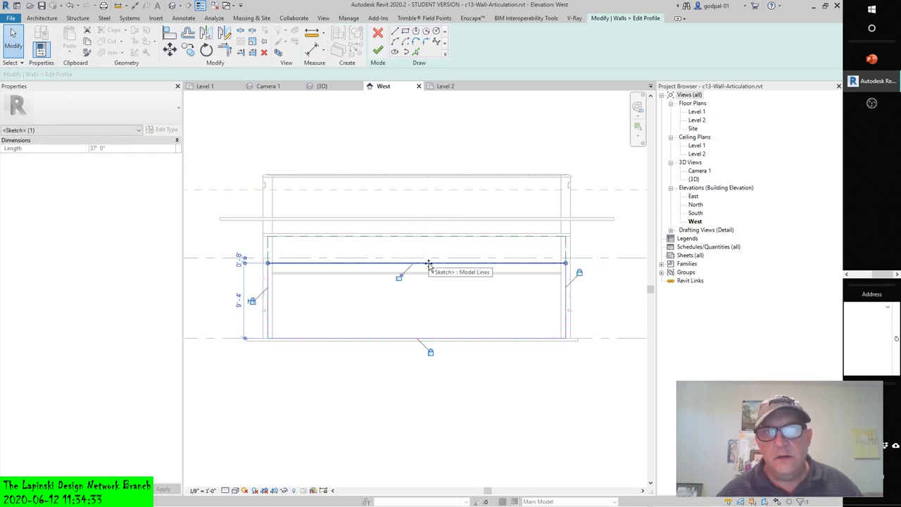
{"action": "left_click", "coordinate": [375, 53]}
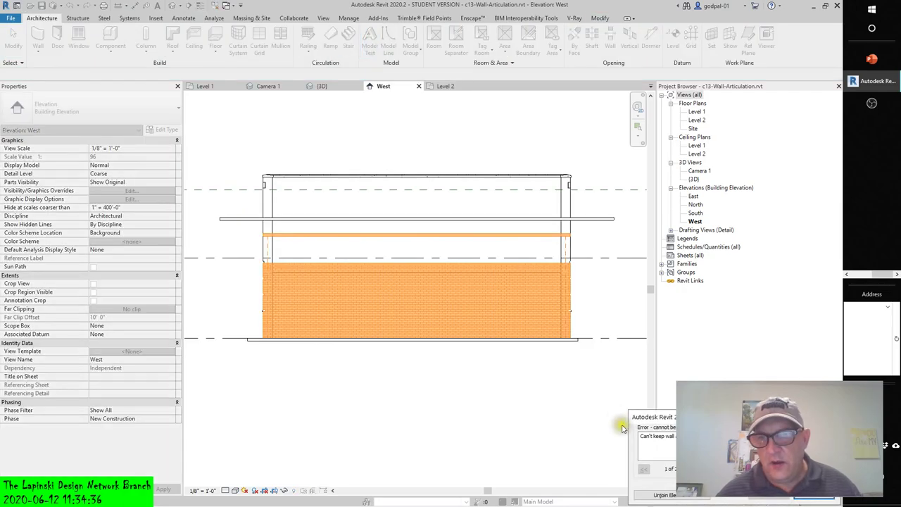
Dismiss the 'Can't keep wall' error and undo the last four commands
{"action": "left_click", "coordinate": [665, 495]}
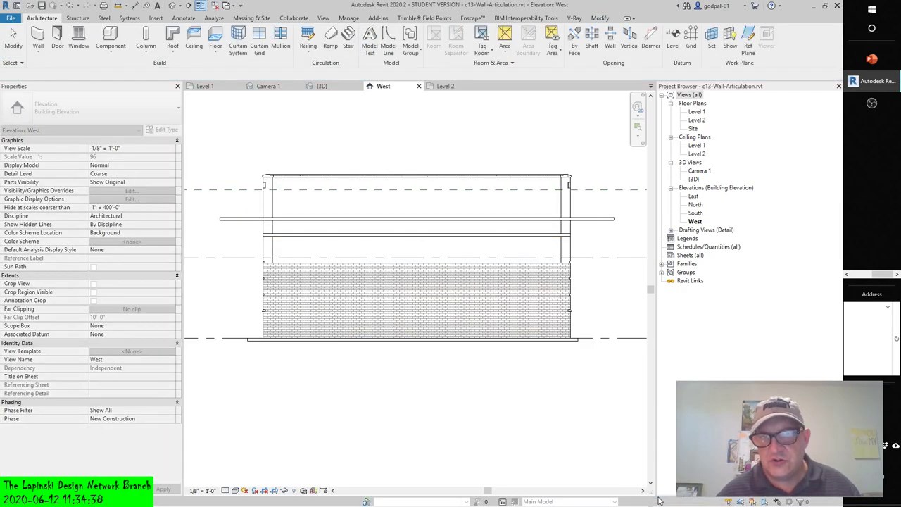
{"action": "left_click", "coordinate": [279, 86]}
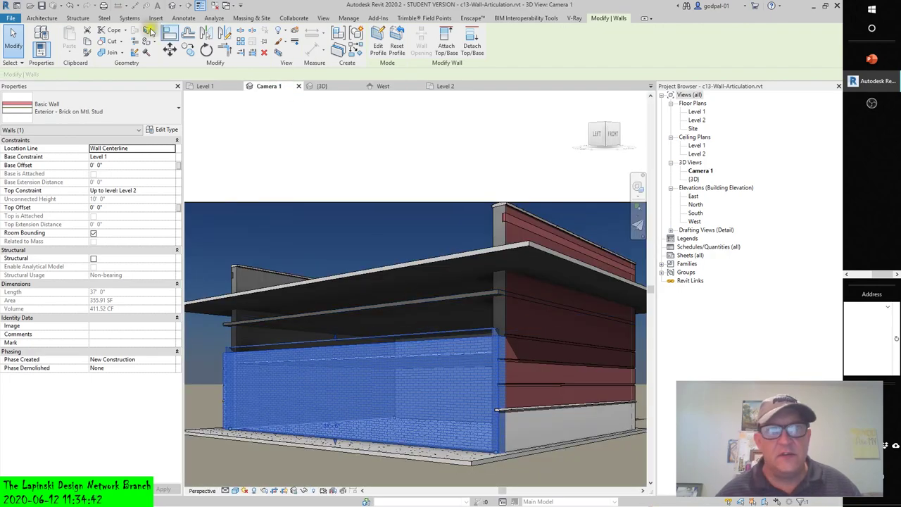
{"action": "left_click", "coordinate": [79, 6]}
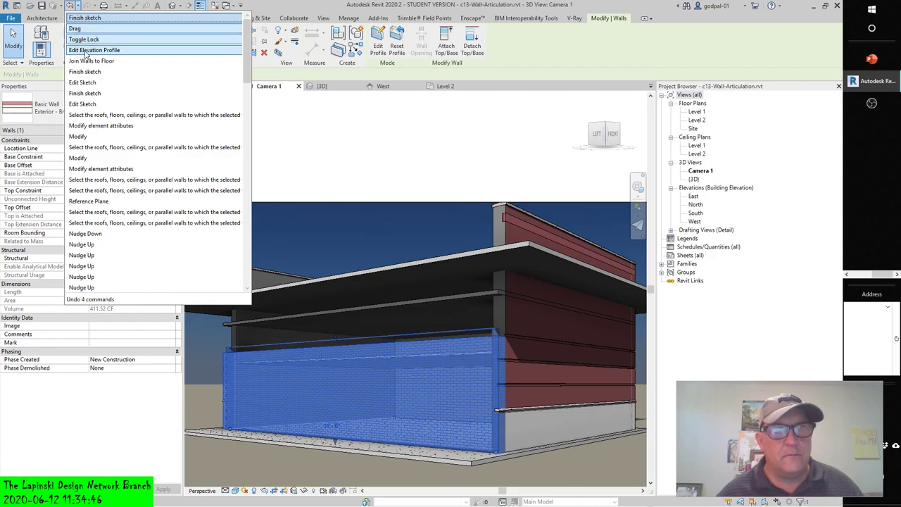
{"action": "left_click", "coordinate": [86, 53]}
Reopen the brick wall's profile sketch in the West elevation and toggle the top line's lock
{"action": "left_click", "coordinate": [384, 87]}
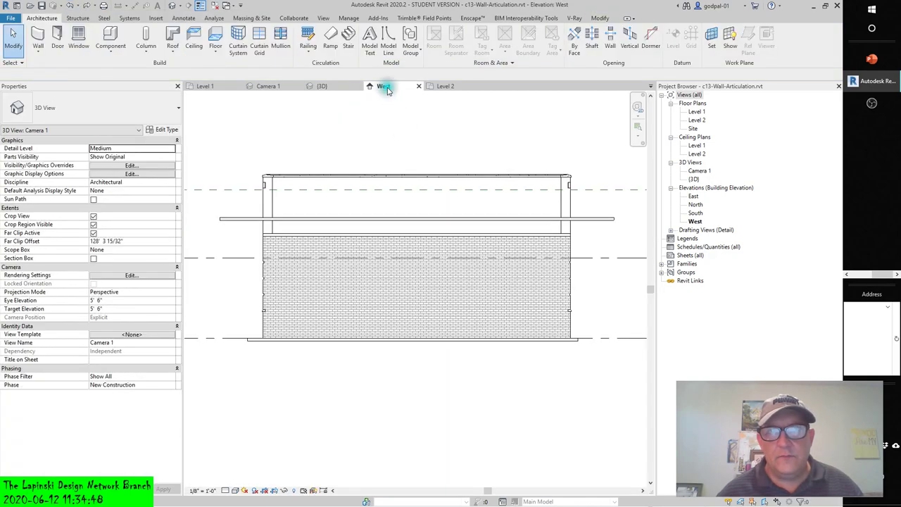
{"action": "left_click", "coordinate": [411, 243]}
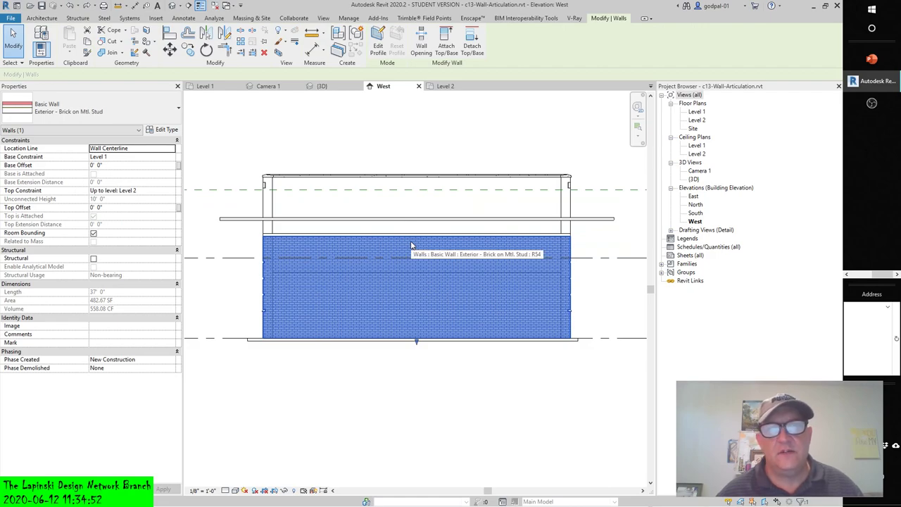
{"action": "left_click", "coordinate": [378, 44]}
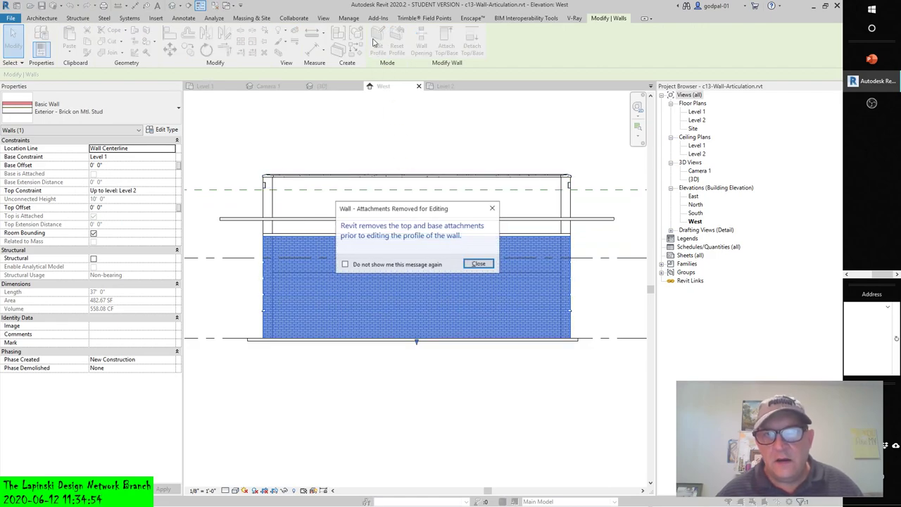
{"action": "left_click", "coordinate": [478, 264]}
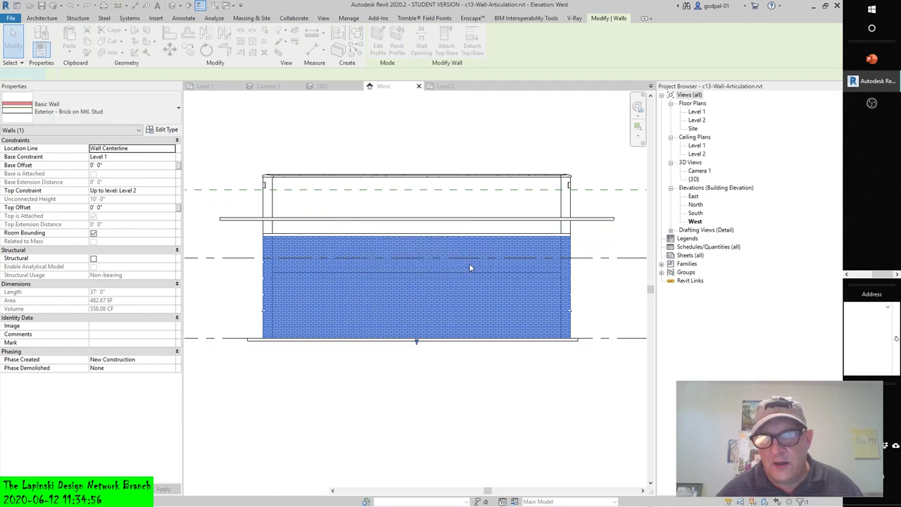
{"action": "left_click", "coordinate": [426, 237]}
{"action": "left_click", "coordinate": [403, 224]}
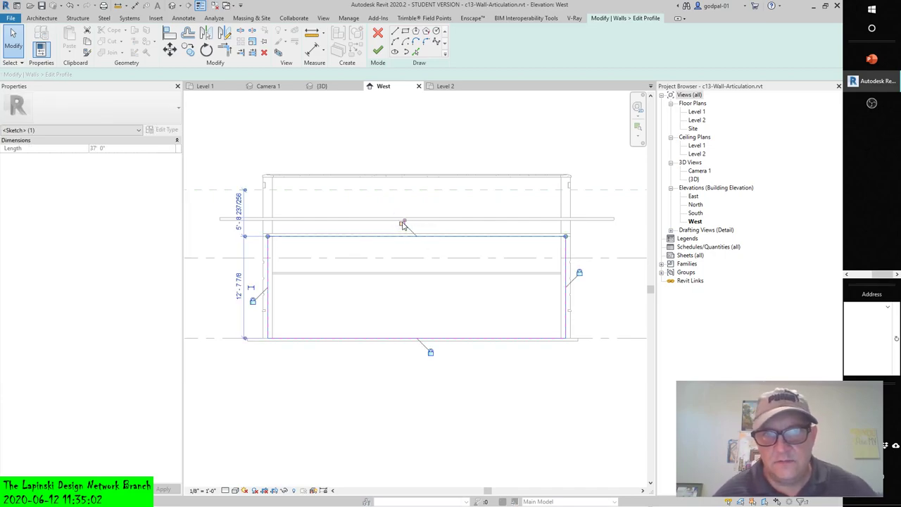
{"action": "key", "text": "Escape"}
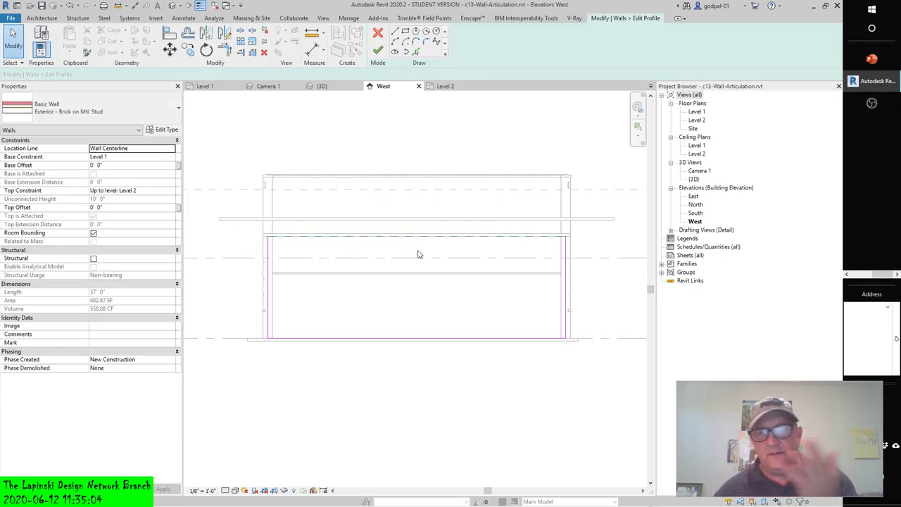
Drag the profile's left edge top endpoint down to about 8'-6"
{"action": "left_click", "coordinate": [268, 242]}
{"action": "mouse_move", "coordinate": [268, 236]}
{"action": "left_mouse_down"}
{"action": "mouse_move", "coordinate": [264, 281]}
{"action": "mouse_move", "coordinate": [266, 272]}
{"action": "left_mouse_up"}
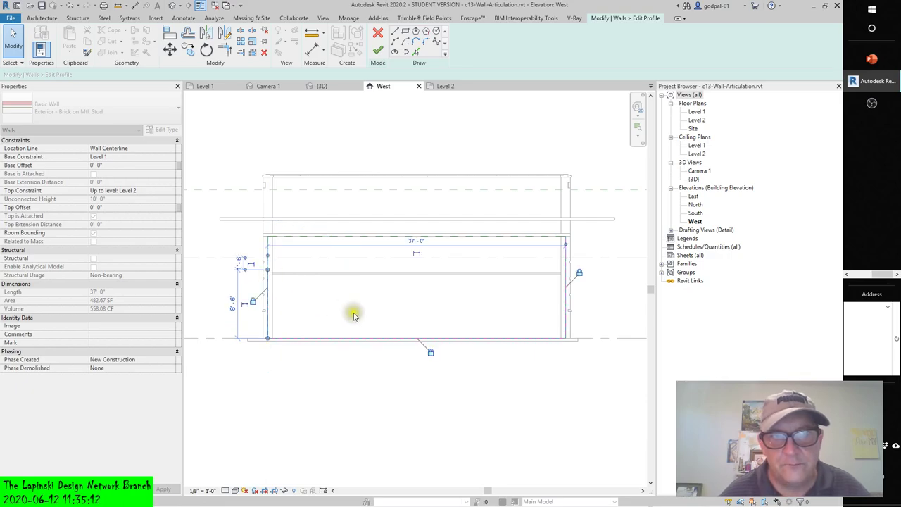
{"action": "left_click", "coordinate": [355, 317]}
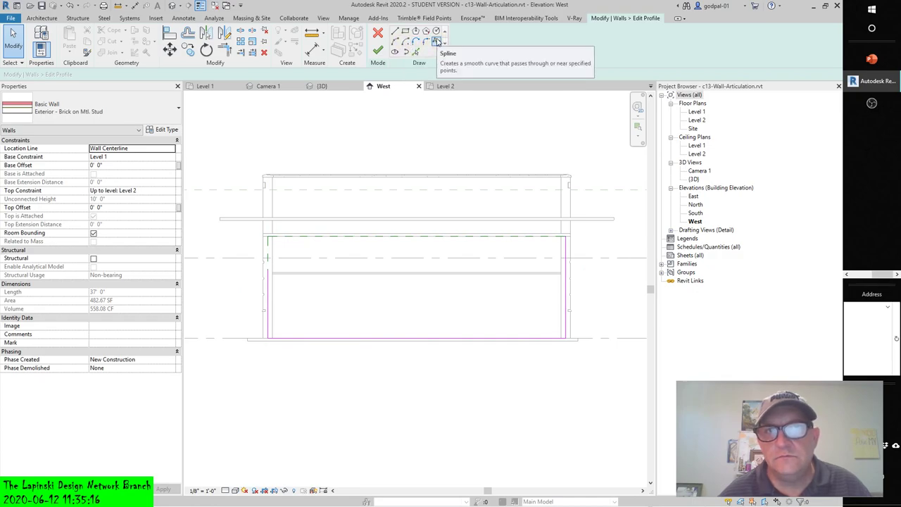
Draw a zigzag of straight sketch lines from the profile's left edge
{"action": "left_click", "coordinate": [395, 31]}
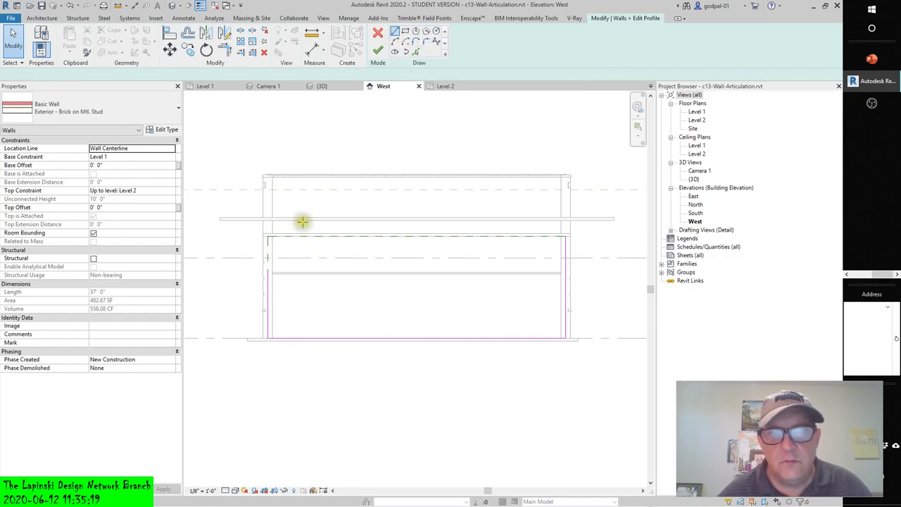
{"action": "left_click", "coordinate": [267, 269]}
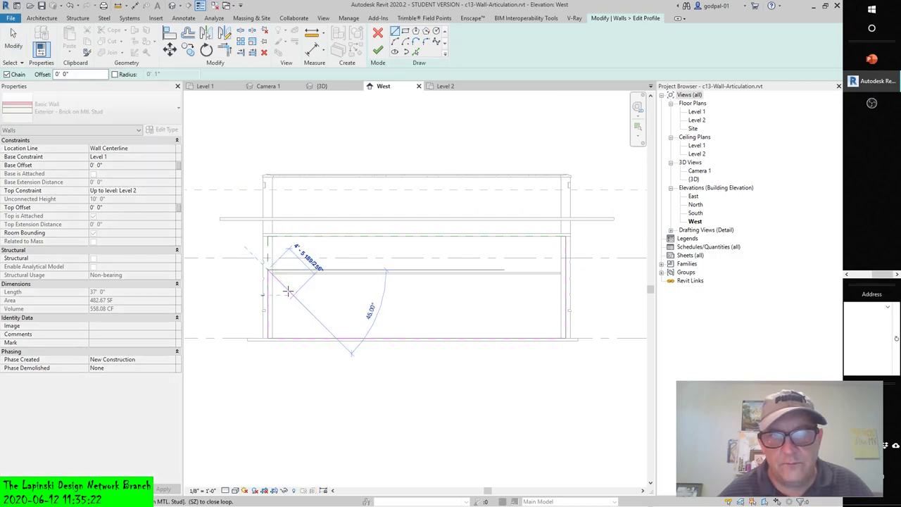
{"action": "left_click", "coordinate": [293, 294]}
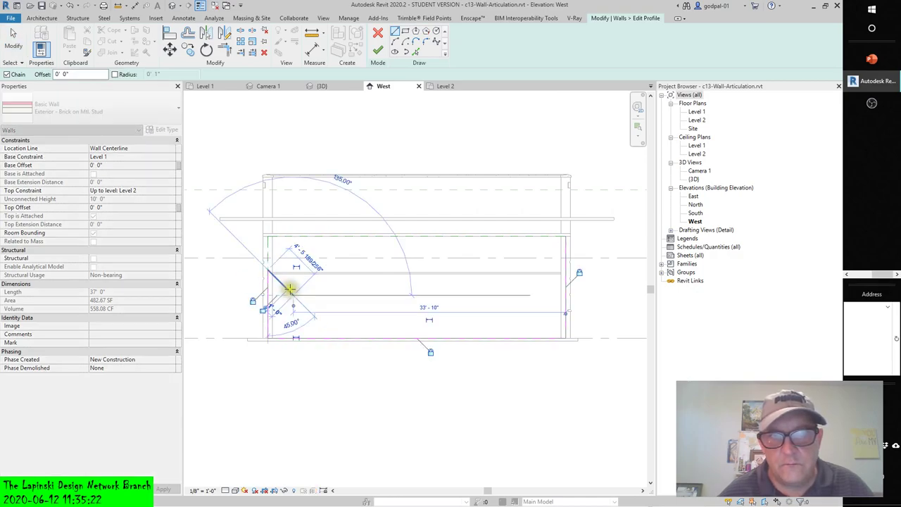
{"action": "left_click", "coordinate": [324, 252]}
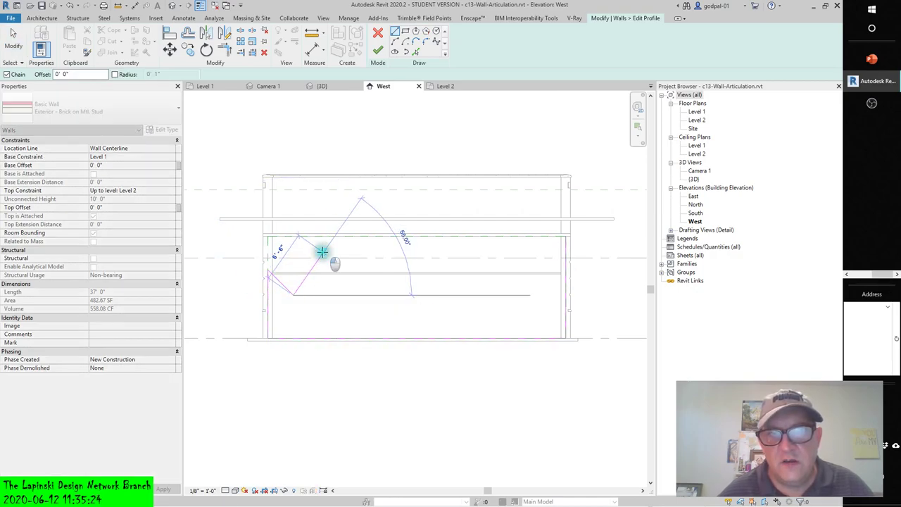
{"action": "left_click", "coordinate": [347, 282]}
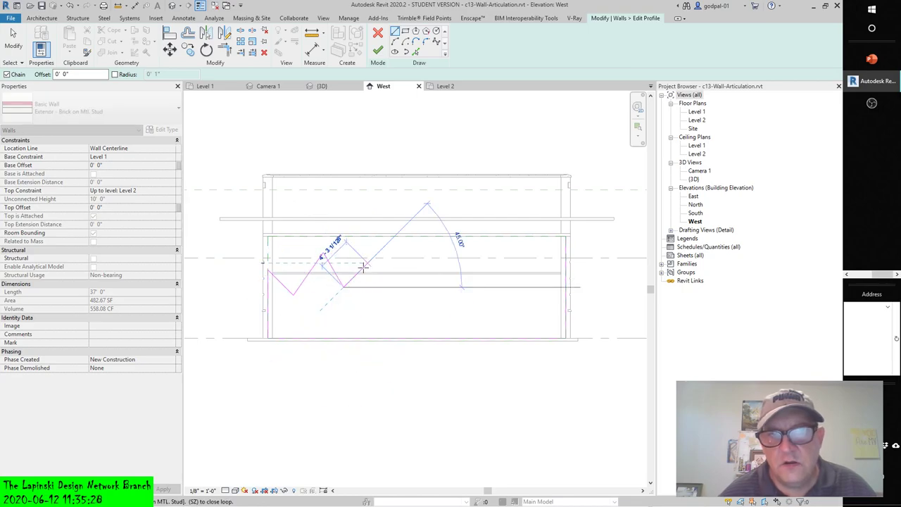
Draw a wavy spline along the wall top continuing from the zigzag
{"action": "left_click", "coordinate": [437, 42]}
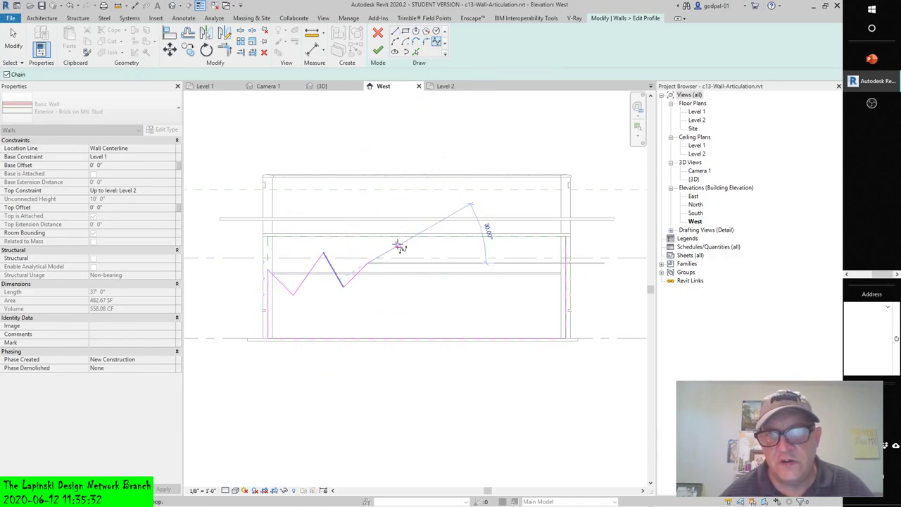
{"action": "scroll", "coordinate": [415, 257], "scroll_direction": "up", "scroll_amount": 1}
{"action": "scroll", "coordinate": [423, 259], "scroll_direction": "up", "scroll_amount": 4}
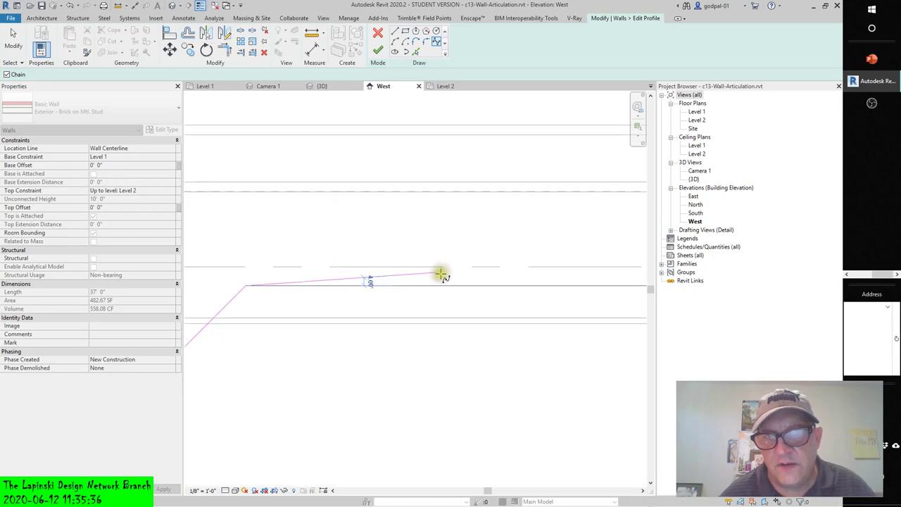
{"action": "left_click", "coordinate": [440, 274]}
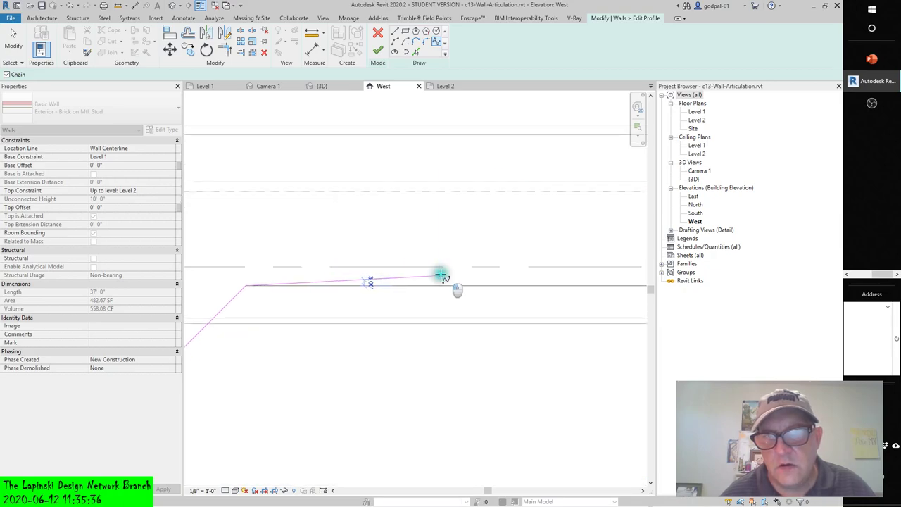
{"action": "left_click", "coordinate": [509, 295]}
{"action": "left_click", "coordinate": [501, 257]}
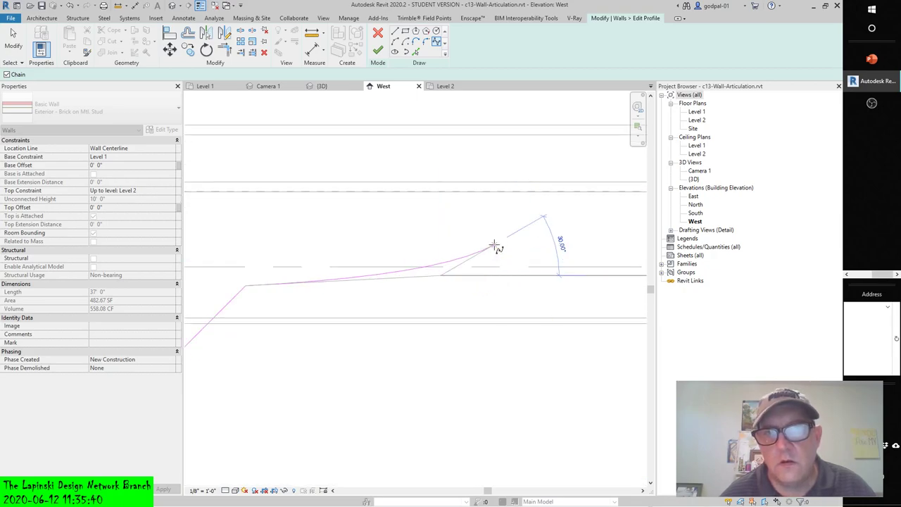
{"action": "left_click", "coordinate": [449, 235]}
Extend the curve to the wall's right edge and finish the profile, giving 361.27 SF
{"action": "scroll", "coordinate": [587, 226], "scroll_direction": "down", "scroll_amount": 2}
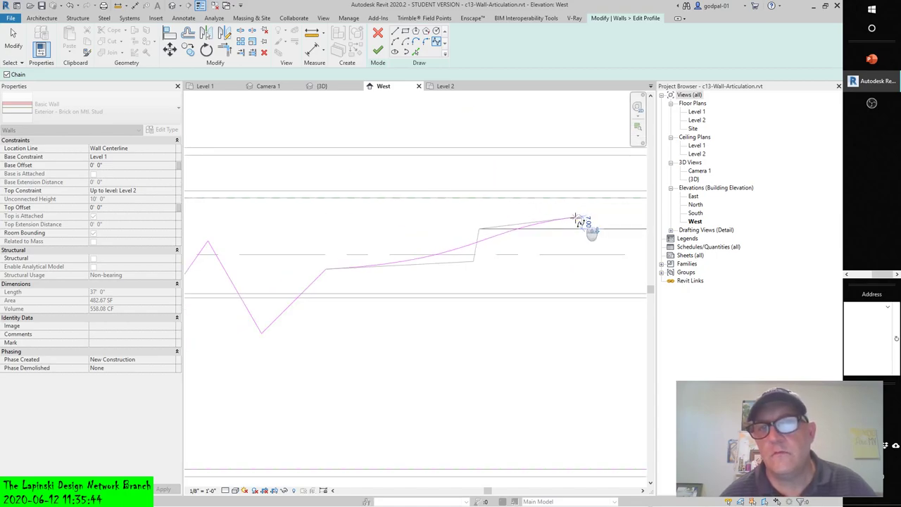
{"action": "middle_click_drag", "start_coordinate": [587, 225], "coordinate": [334, 261]}
{"action": "scroll", "coordinate": [334, 261], "scroll_direction": "up", "scroll_amount": 1}
{"action": "left_click", "coordinate": [385, 227]}
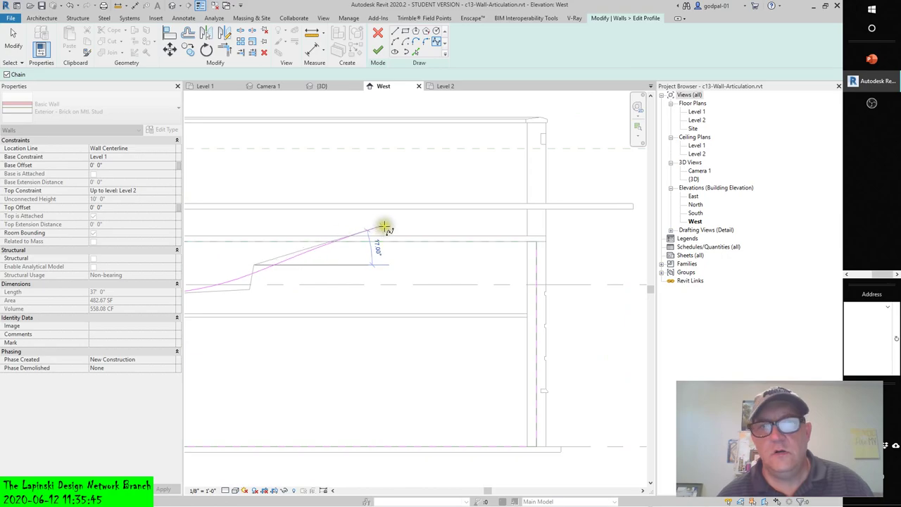
{"action": "left_click", "coordinate": [426, 219]}
{"action": "left_click", "coordinate": [537, 242]}
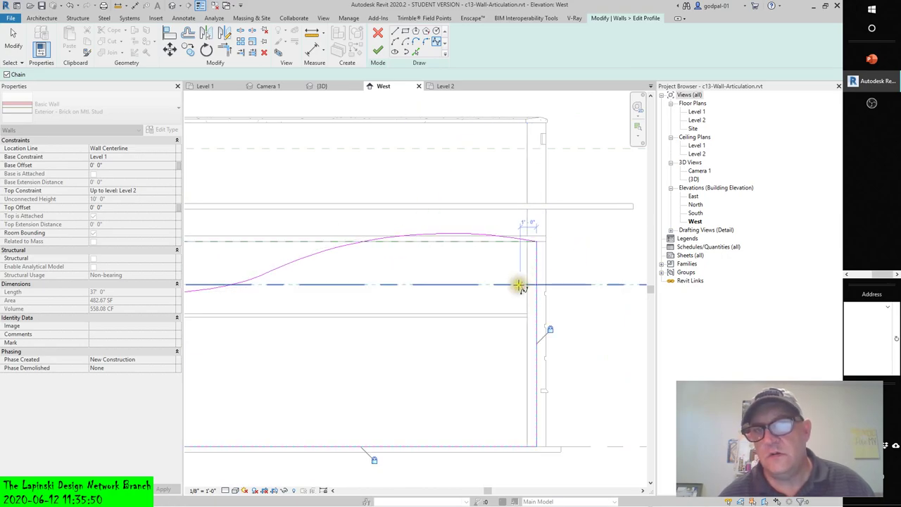
{"action": "key", "text": "Escape"}
{"action": "scroll", "coordinate": [519, 283], "scroll_direction": "down", "scroll_amount": 3}
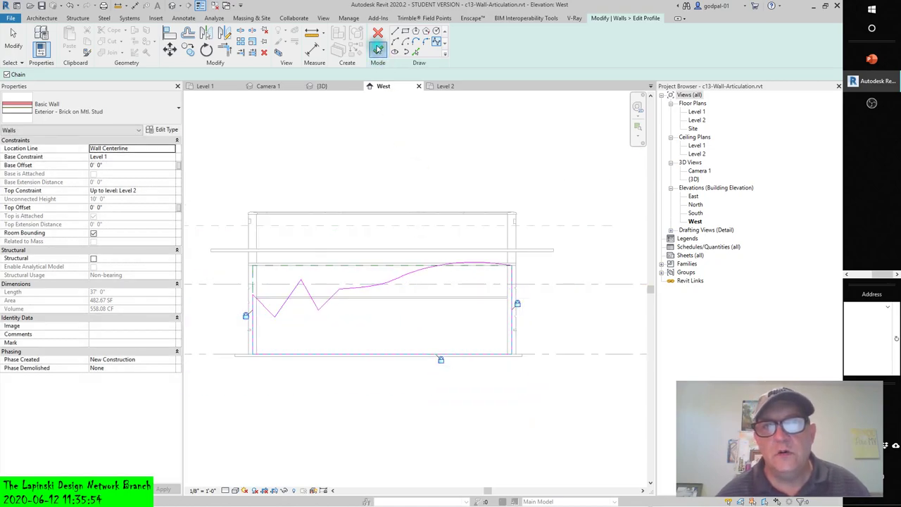
{"action": "left_click", "coordinate": [378, 50]}
Unjoin the wall elements, then select the right-hand wall in the Camera 1 view
{"action": "left_click", "coordinate": [676, 495]}
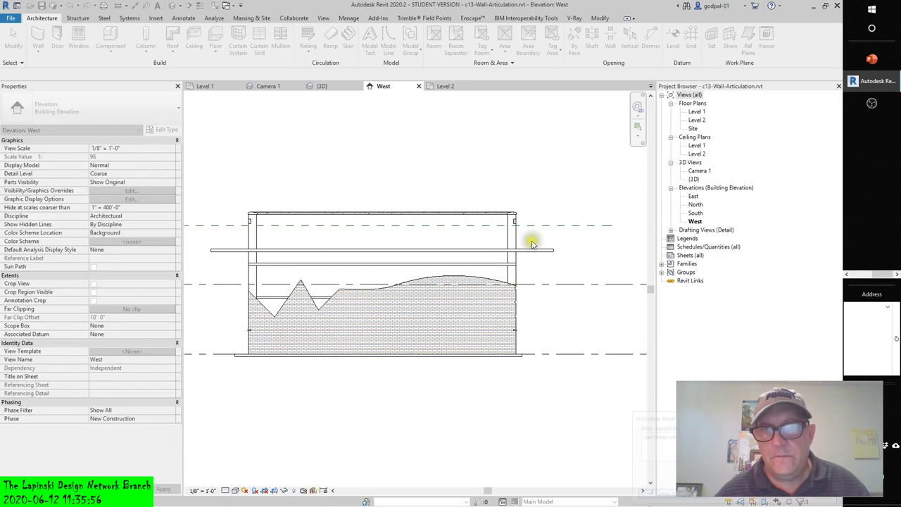
{"action": "left_click", "coordinate": [290, 86]}
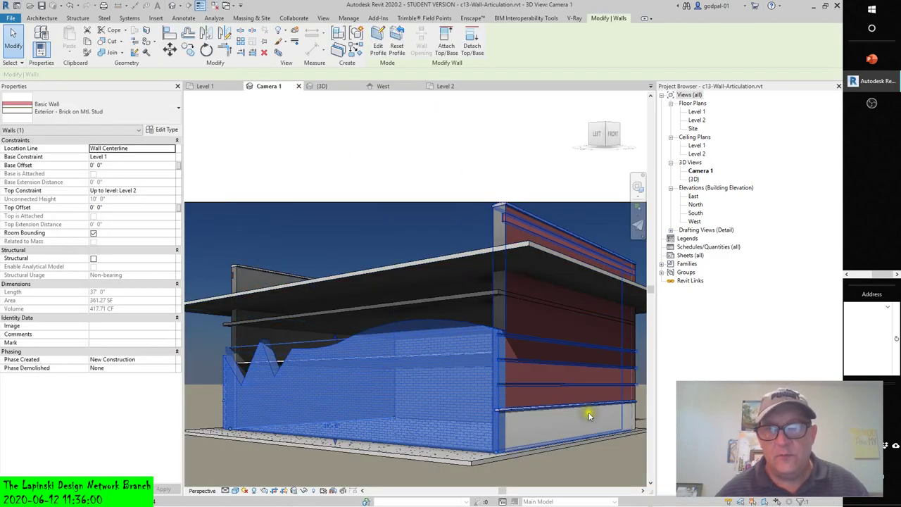
{"action": "left_click", "coordinate": [641, 363]}
{"action": "left_click", "coordinate": [642, 363]}
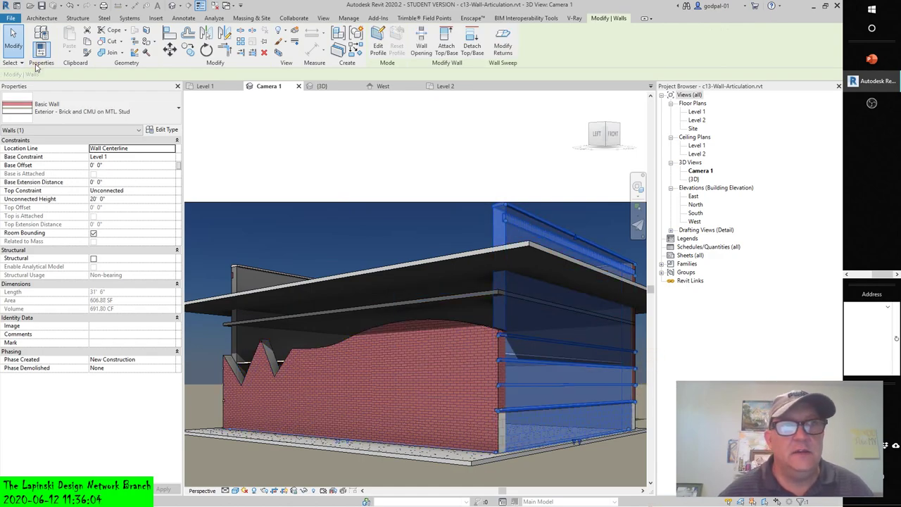
Place a Single-Flush 36" x 84" door in the brick wall beside the zigzag
{"action": "left_click", "coordinate": [42, 18]}
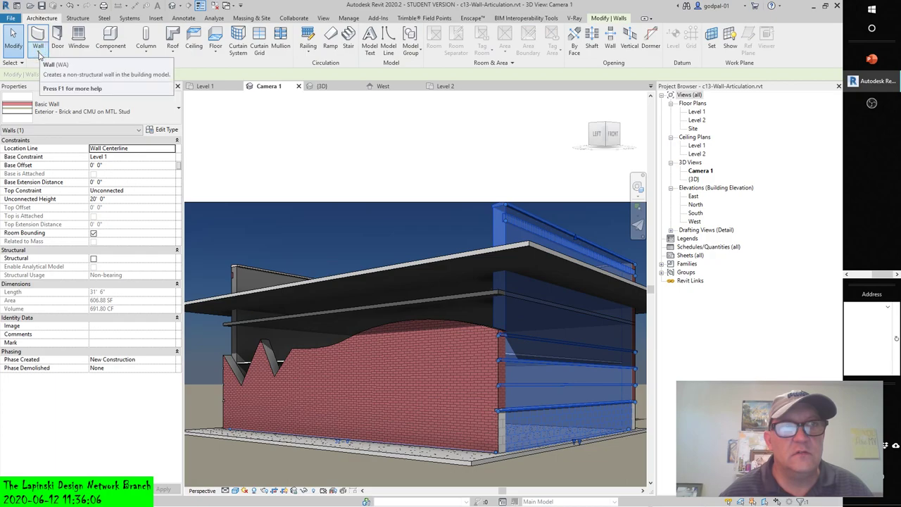
{"action": "left_click", "coordinate": [57, 39]}
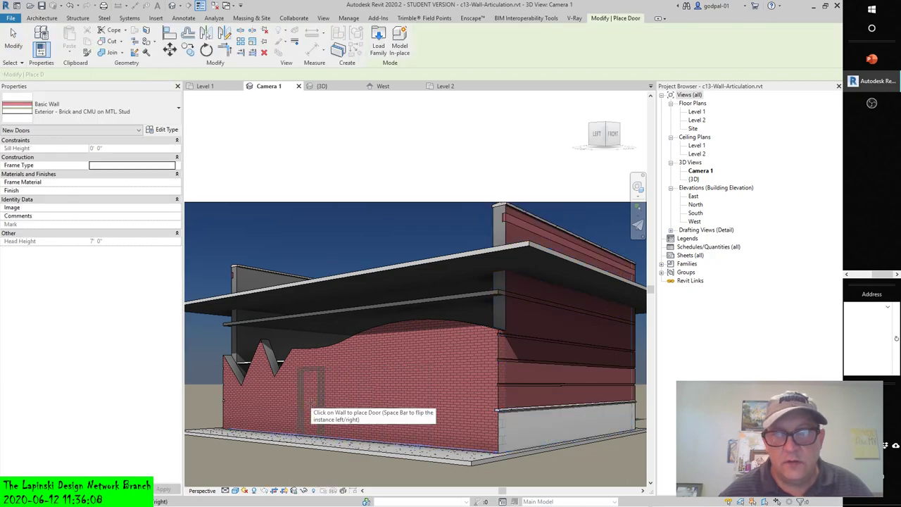
{"action": "left_click", "coordinate": [301, 399]}
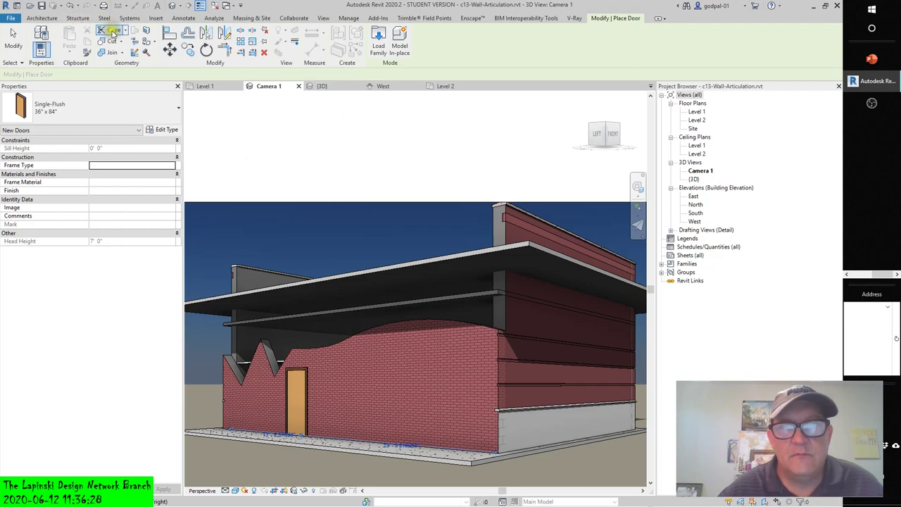
{"action": "scroll", "coordinate": [310, 296], "scroll_direction": "down", "scroll_amount": 1}
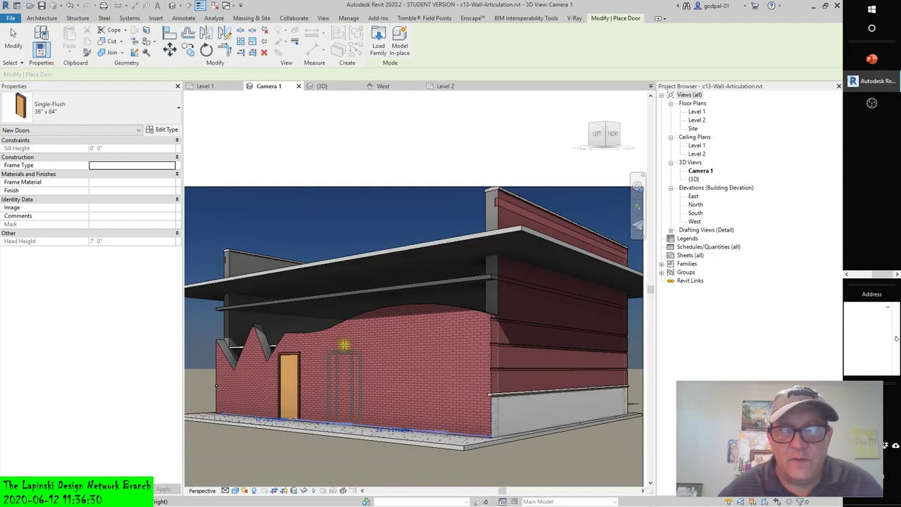
{"action": "middle_click_drag", "start_coordinate": [345, 338], "coordinate": [407, 364], "text": "shift"}
{"action": "scroll", "coordinate": [406, 364], "scroll_direction": "down", "scroll_amount": 5}
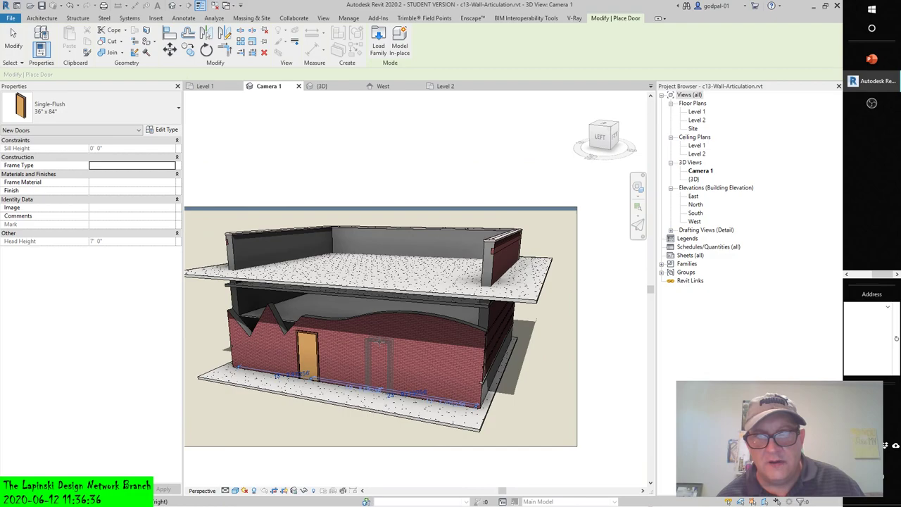
{"action": "middle_click_drag", "start_coordinate": [384, 351], "coordinate": [397, 349], "text": "shift"}
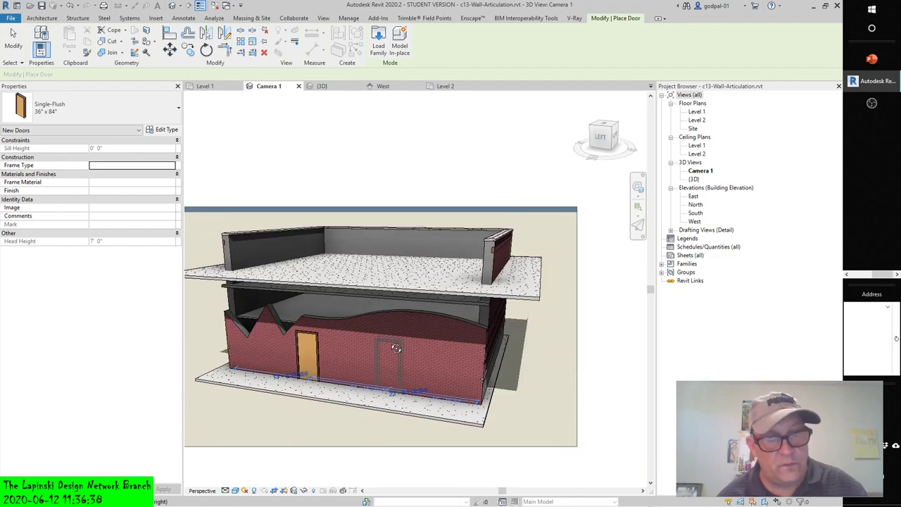
{"action": "key", "text": "Escape"}
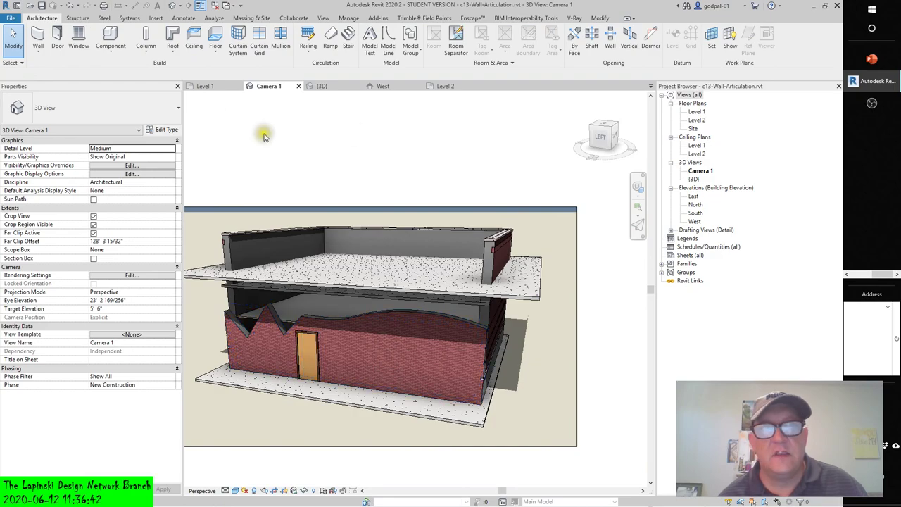
On the Level 1 plan, window-select only the right-hand wall and delete it
{"action": "left_click", "coordinate": [213, 88]}
{"action": "scroll", "coordinate": [337, 253], "scroll_direction": "down", "scroll_amount": 4}
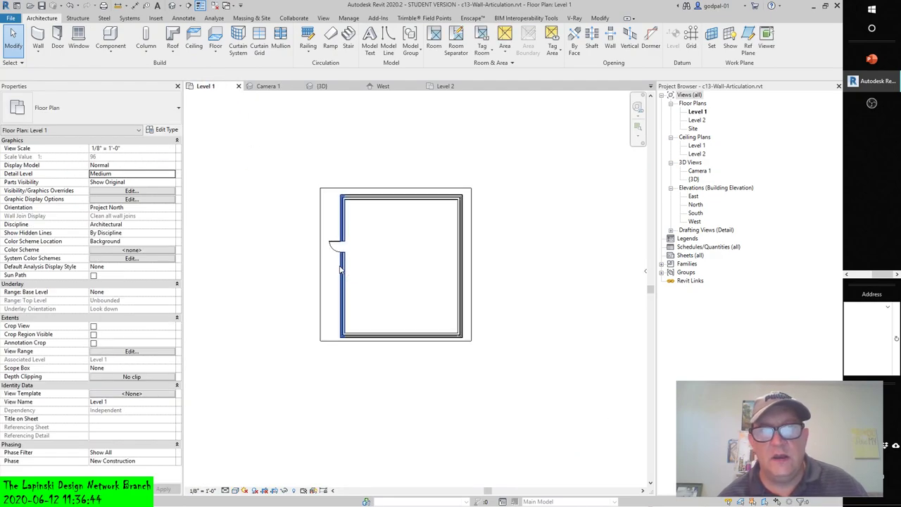
{"action": "left_click_drag", "start_coordinate": [327, 167], "coordinate": [375, 353]}
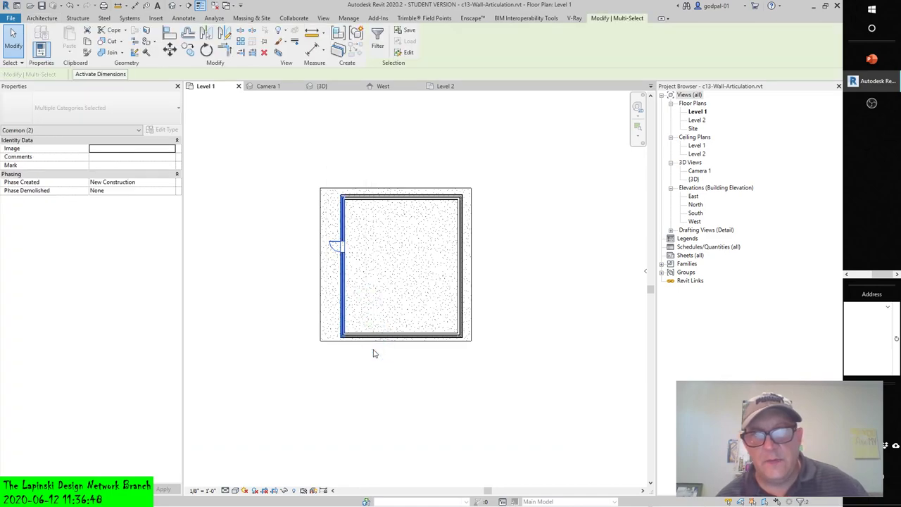
{"action": "left_click_drag", "start_coordinate": [440, 164], "coordinate": [497, 415]}
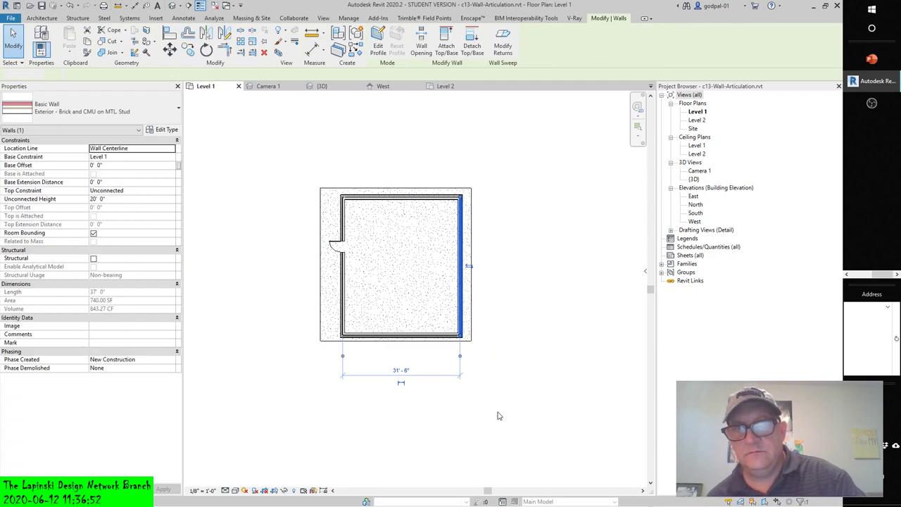
{"action": "key", "text": "Delete"}
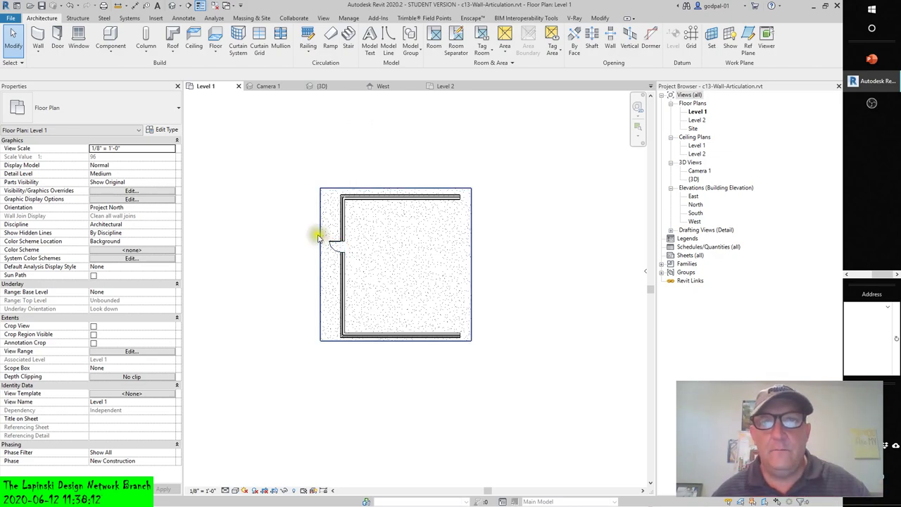
Create a Model In-Place element in the Walls category, keeping the name Walls 1
{"action": "left_click", "coordinate": [332, 147]}
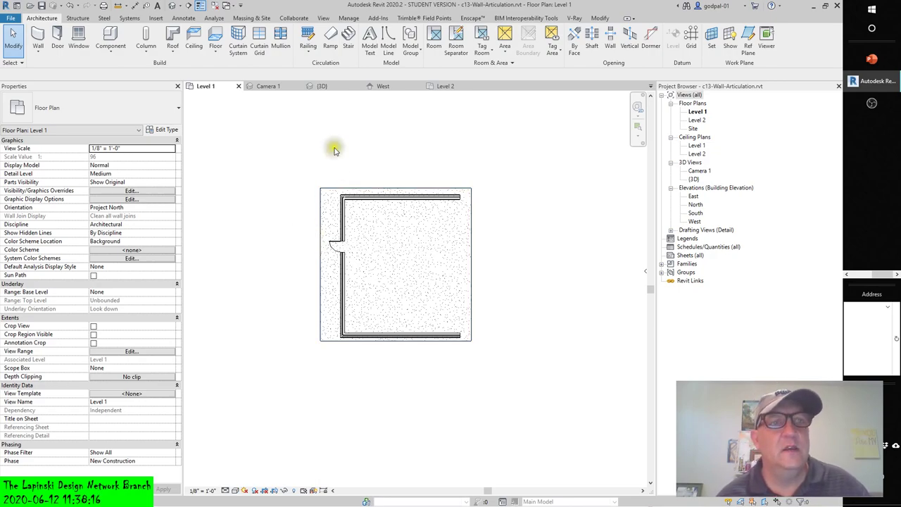
{"action": "left_click", "coordinate": [111, 49]}
{"action": "left_click", "coordinate": [127, 89]}
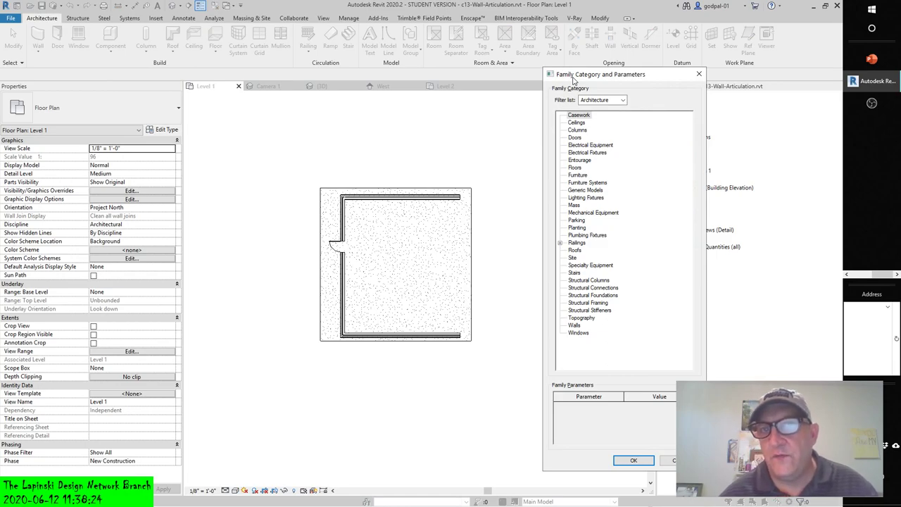
{"action": "left_click", "coordinate": [572, 327]}
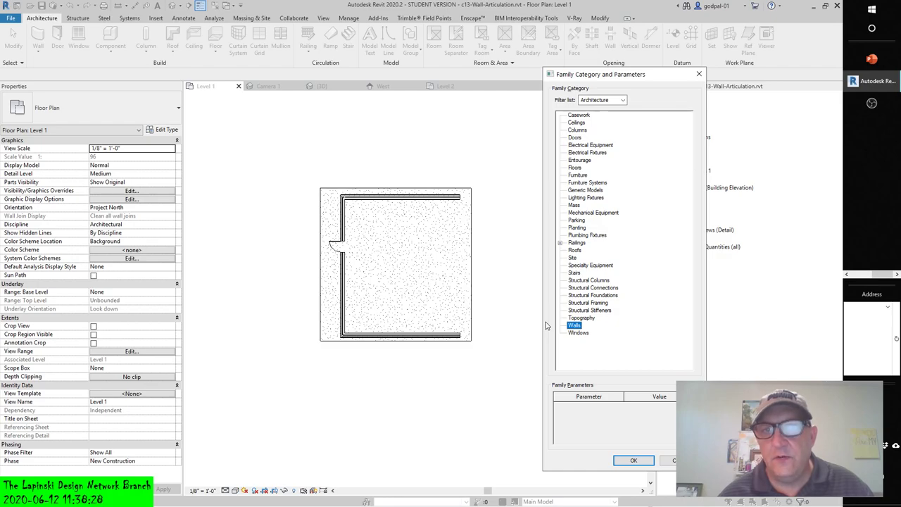
{"action": "left_click", "coordinate": [633, 462]}
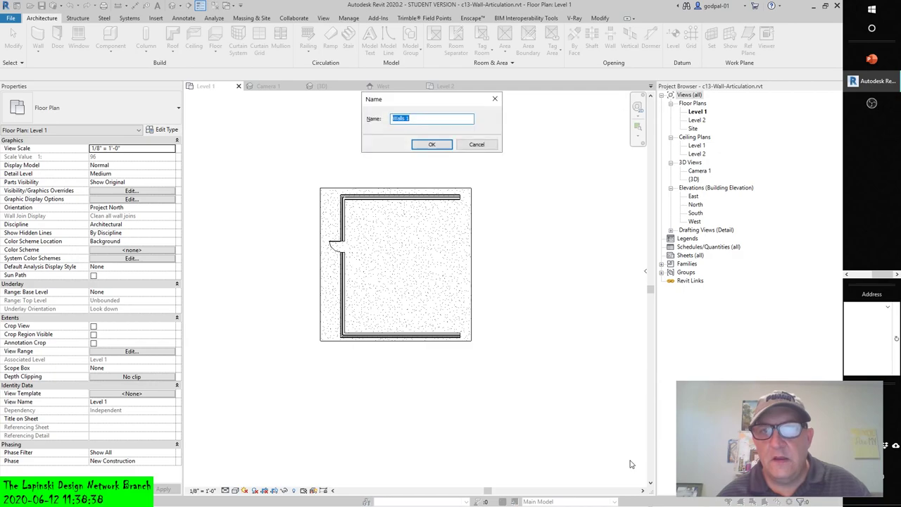
{"action": "left_click", "coordinate": [429, 144]}
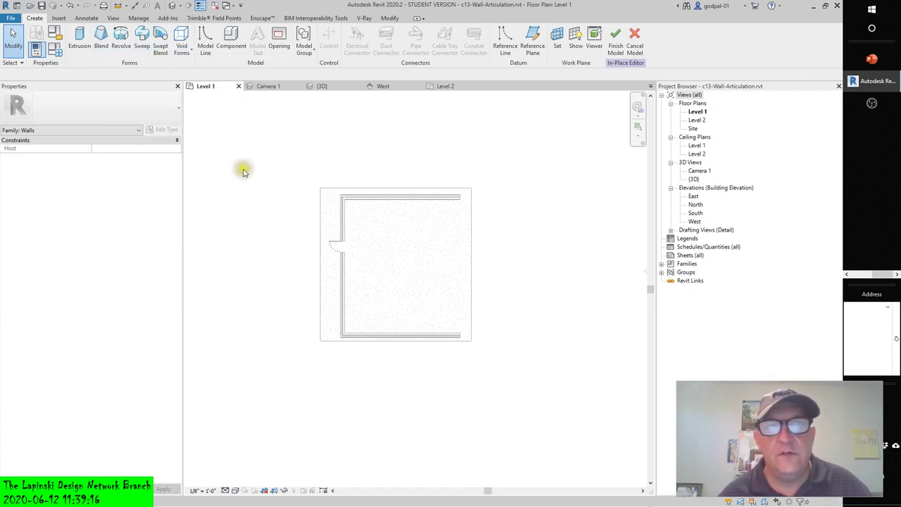
{"action": "left_click", "coordinate": [209, 44]}
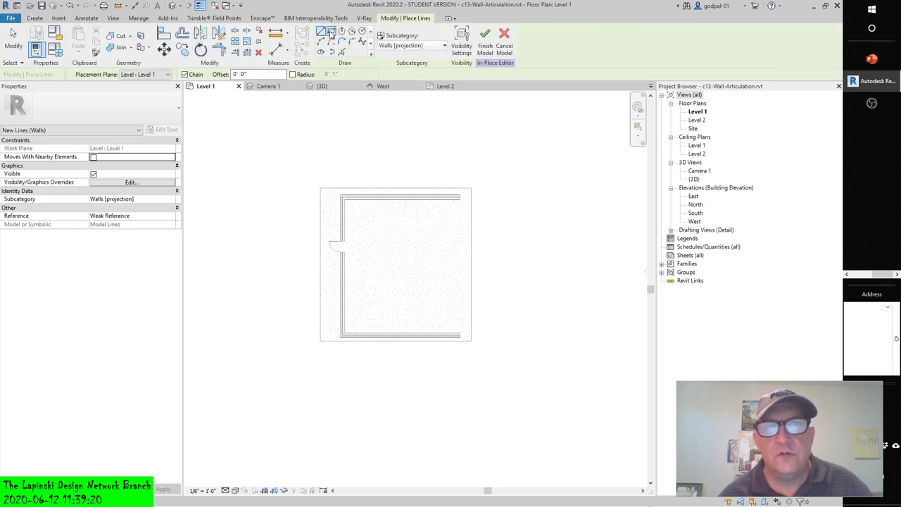
{"action": "left_click", "coordinate": [331, 33]}
{"action": "scroll", "coordinate": [457, 211], "scroll_direction": "up", "scroll_amount": 3}
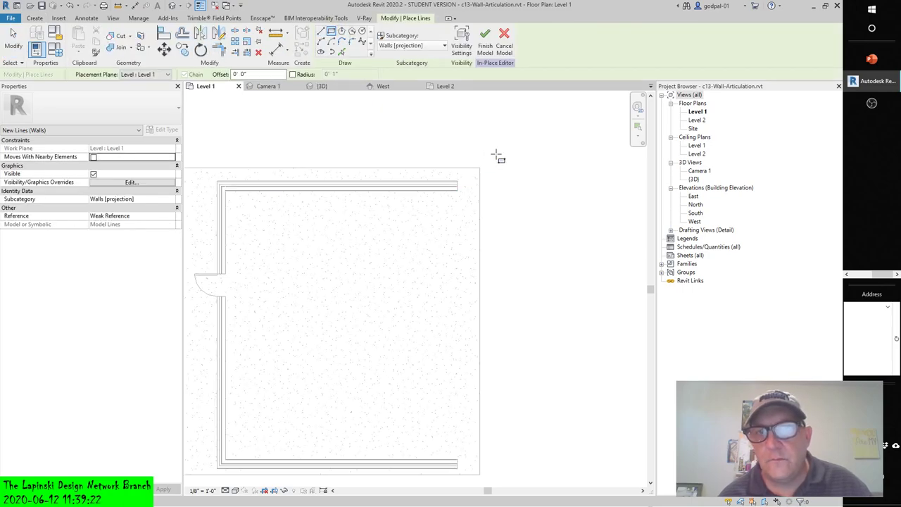
{"action": "left_click", "coordinate": [481, 187]}
{"action": "middle_click_drag", "start_coordinate": [479, 416], "coordinate": [443, 350]}
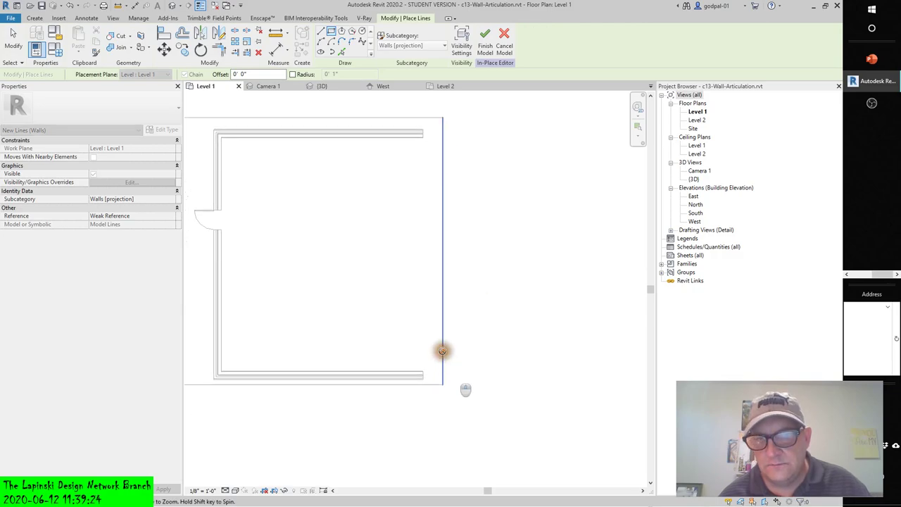
{"action": "scroll", "coordinate": [442, 352], "scroll_direction": "up", "scroll_amount": 5}
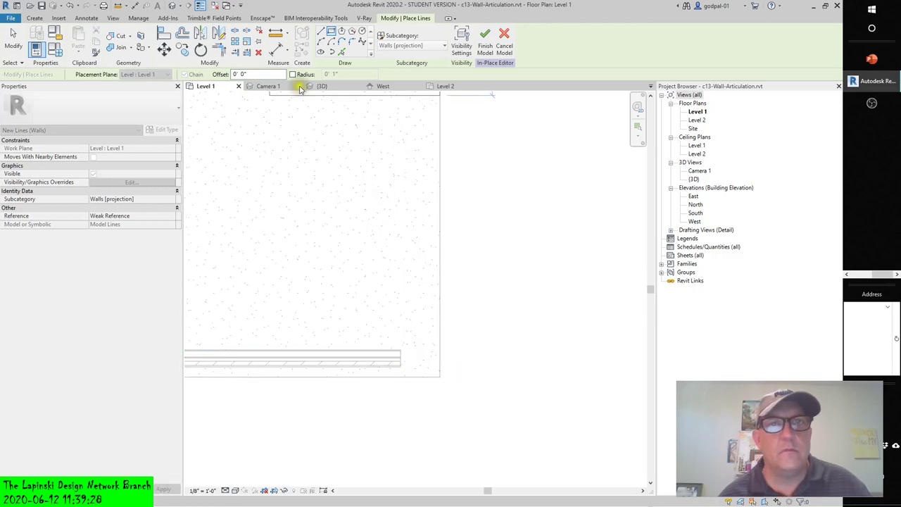
{"action": "scroll", "coordinate": [421, 133], "scroll_direction": "down", "scroll_amount": 3}
{"action": "key", "text": "Escape"}
{"action": "key", "text": "Escape"}
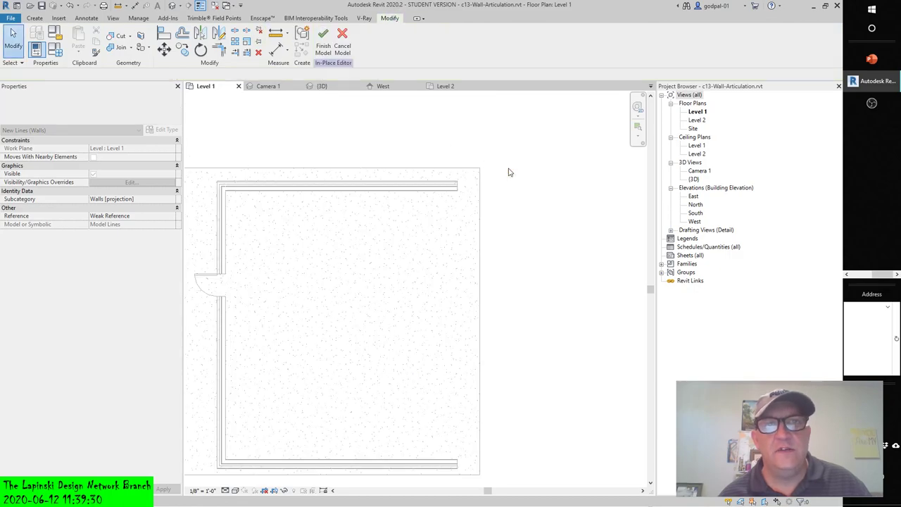
Cancel the unfinished model, then Model In-Place a new Walls family named Walls 1
{"action": "left_click", "coordinate": [342, 41]}
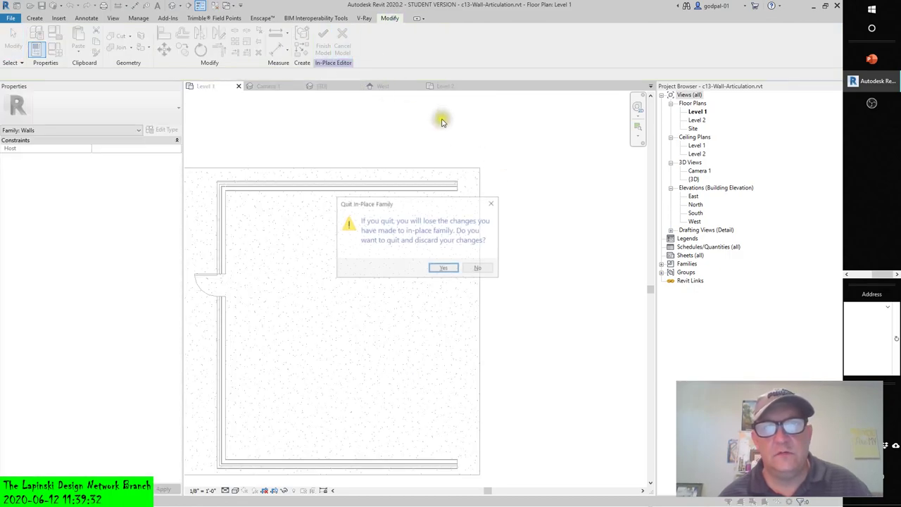
{"action": "left_click", "coordinate": [444, 269]}
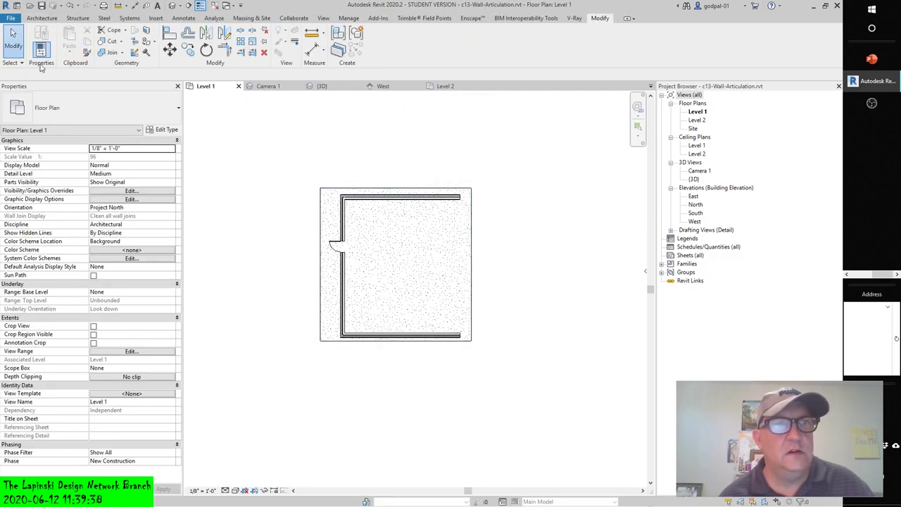
{"action": "left_click", "coordinate": [43, 18]}
{"action": "left_click", "coordinate": [111, 52]}
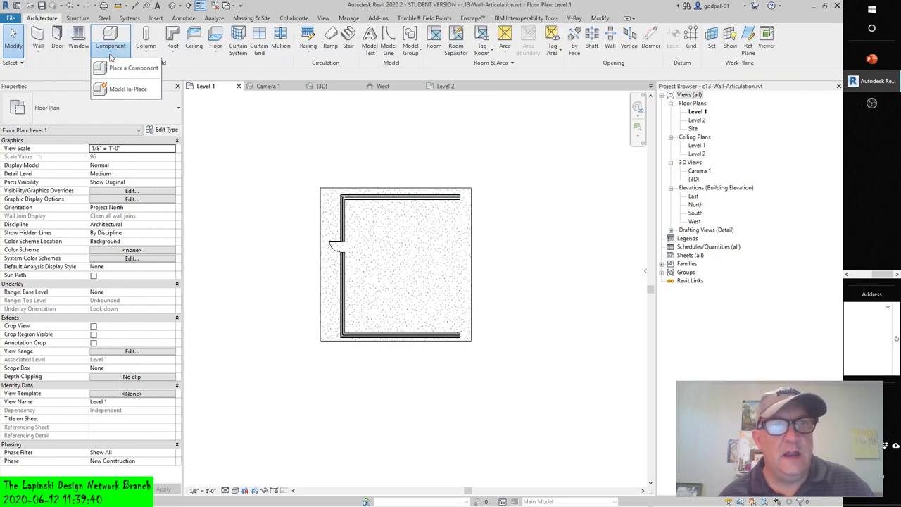
{"action": "left_click", "coordinate": [144, 84]}
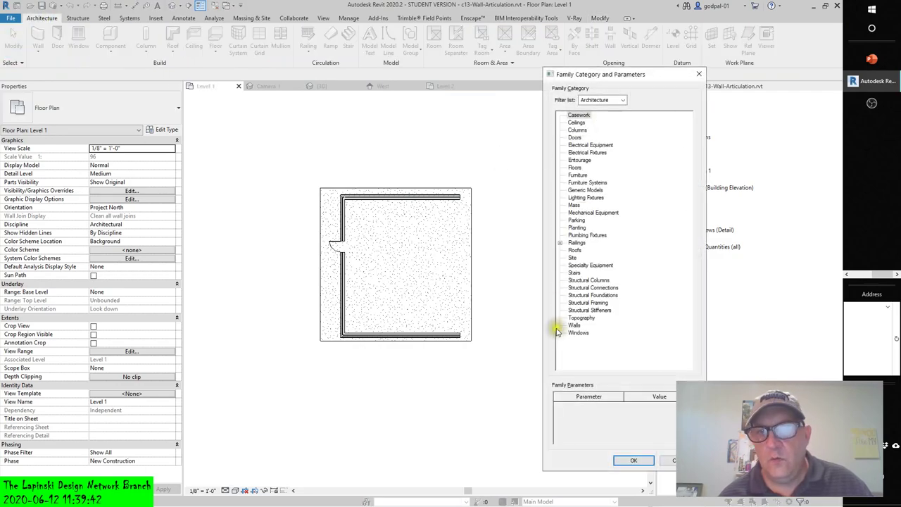
{"action": "left_click", "coordinate": [634, 461]}
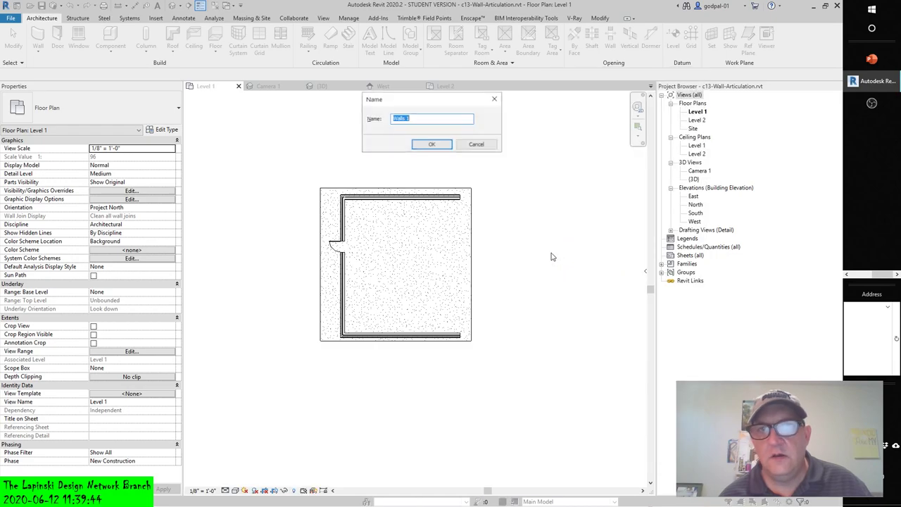
{"action": "left_click", "coordinate": [429, 144]}
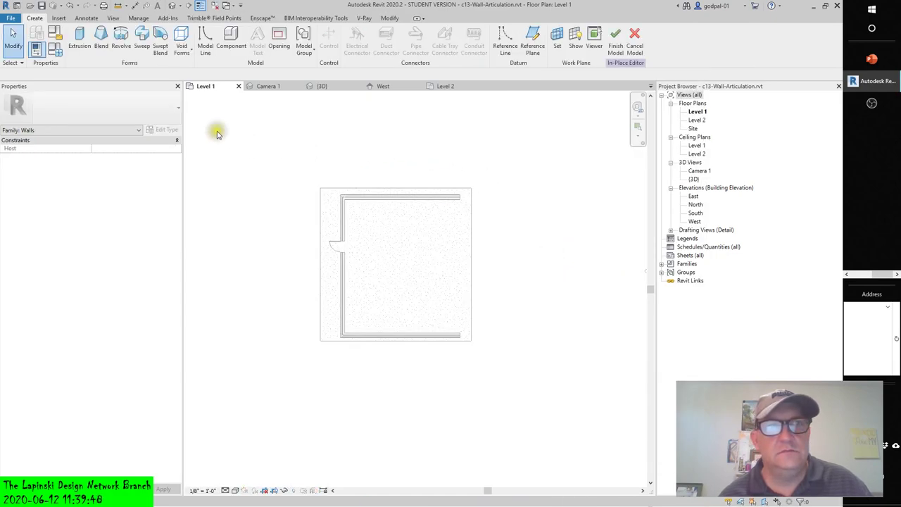
Start a Blend and draw its rectangular base corner to corner over the right-hand wall
{"action": "left_click", "coordinate": [101, 41]}
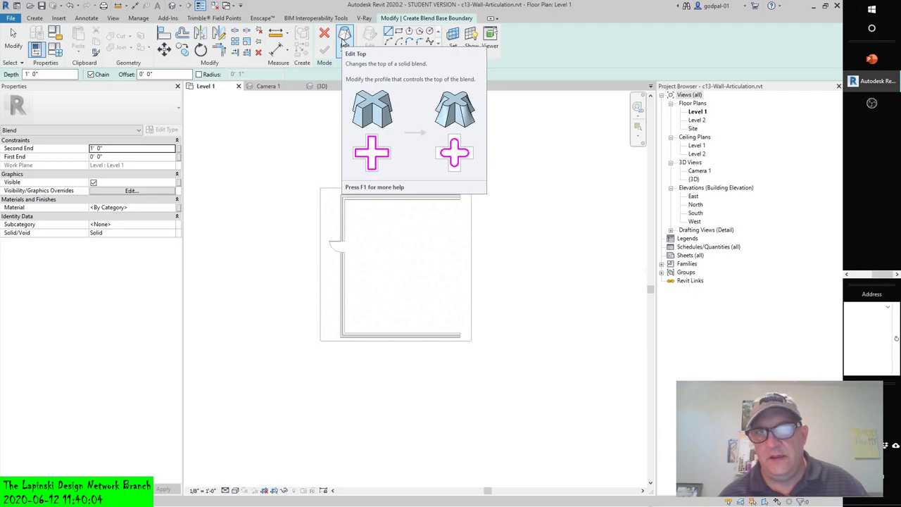
{"action": "left_click", "coordinate": [399, 31]}
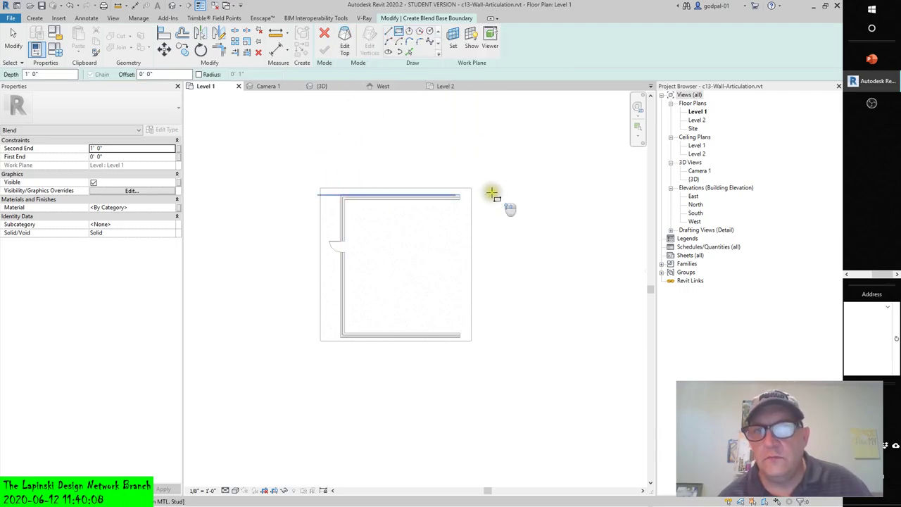
{"action": "scroll", "coordinate": [491, 193], "scroll_direction": "up", "scroll_amount": 5}
{"action": "left_click", "coordinate": [419, 181]}
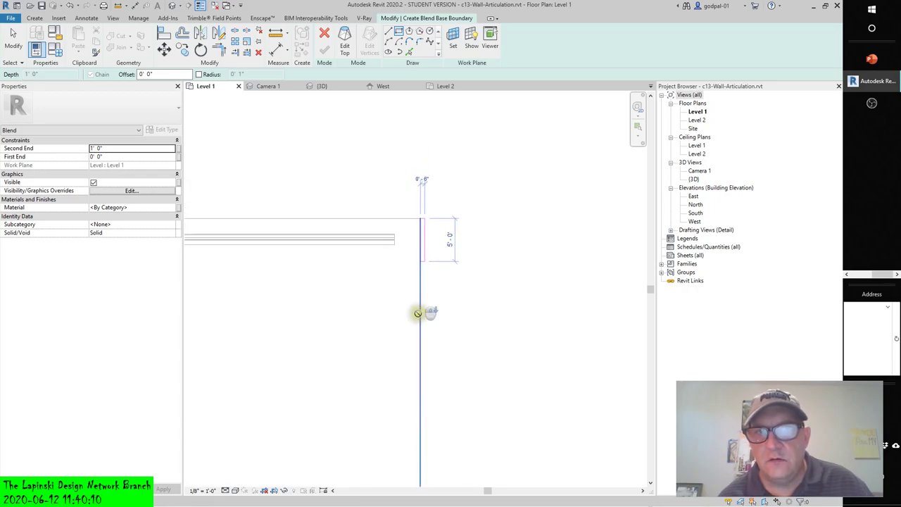
{"action": "scroll", "coordinate": [416, 171], "scroll_direction": "down", "scroll_amount": 3}
{"action": "scroll", "coordinate": [416, 378], "scroll_direction": "up", "scroll_amount": 3}
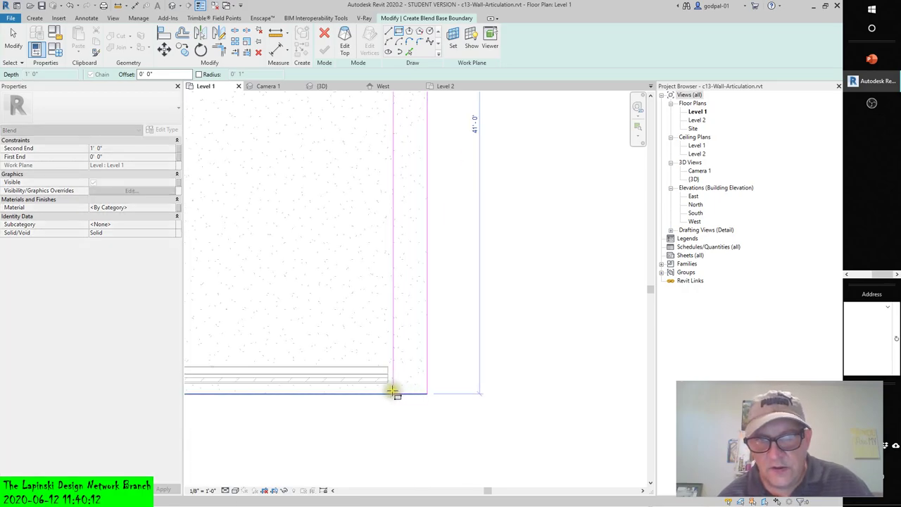
{"action": "left_click", "coordinate": [388, 391]}
{"action": "scroll", "coordinate": [356, 302], "scroll_direction": "down", "scroll_amount": 5}
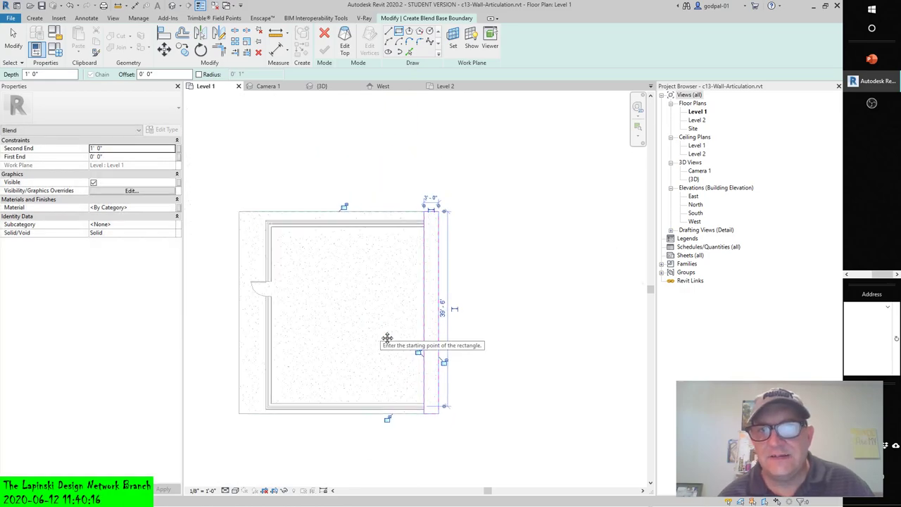
Sketch the blend's top outline from the base's top-right corner down along the right wall
{"action": "left_click", "coordinate": [340, 44]}
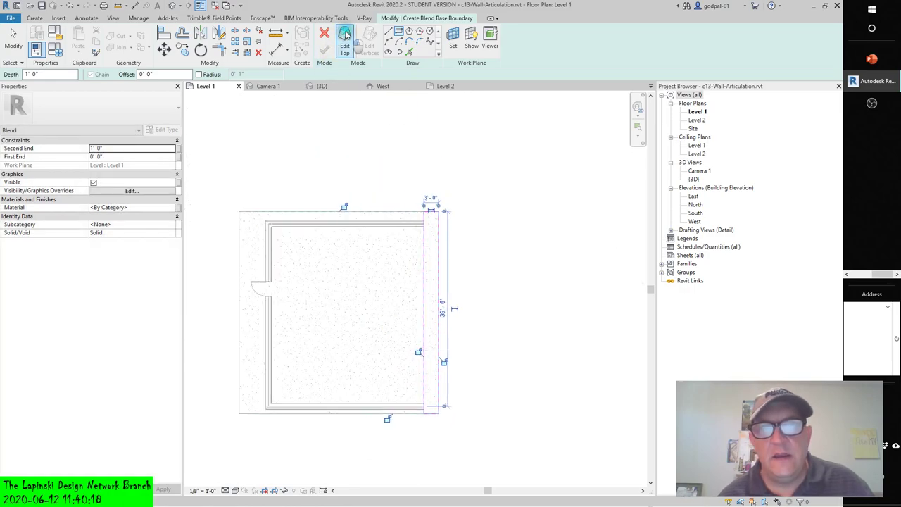
{"action": "left_click", "coordinate": [422, 212]}
{"action": "scroll", "coordinate": [433, 415], "scroll_direction": "up", "scroll_amount": 3}
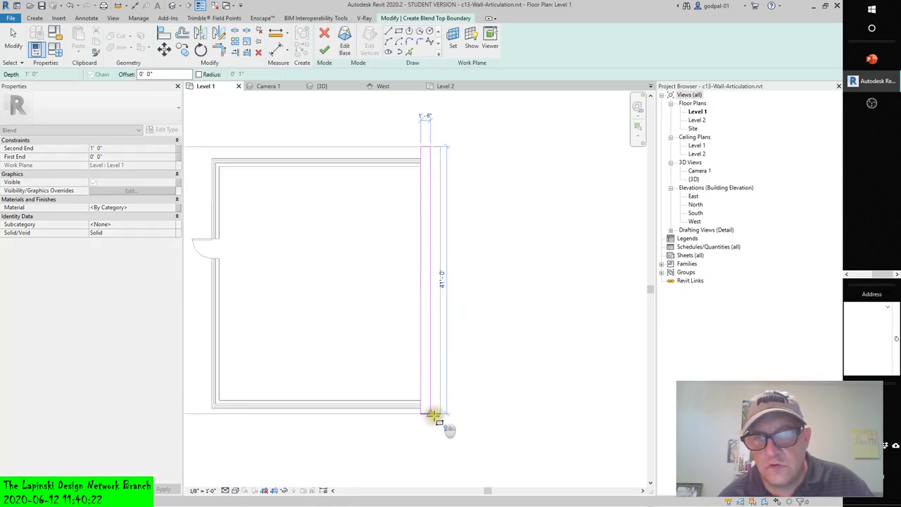
{"action": "left_click", "coordinate": [427, 411]}
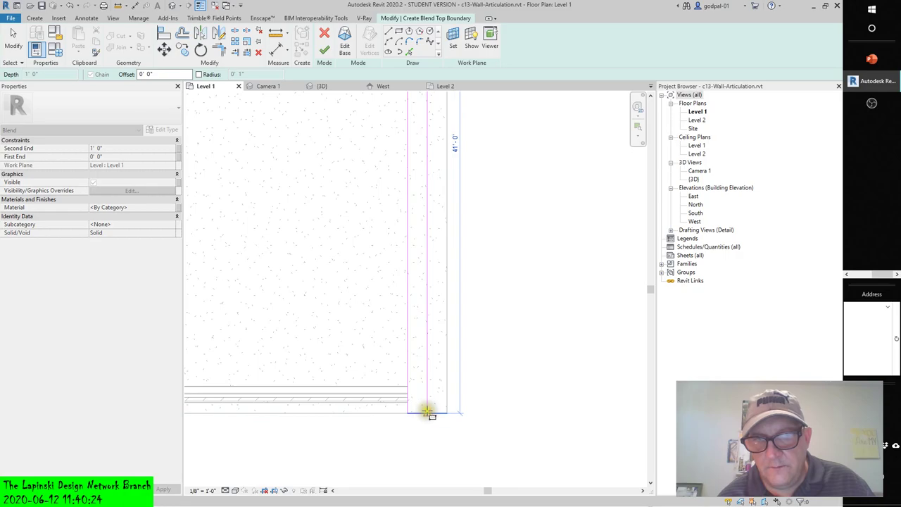
{"action": "left_click", "coordinate": [451, 396]}
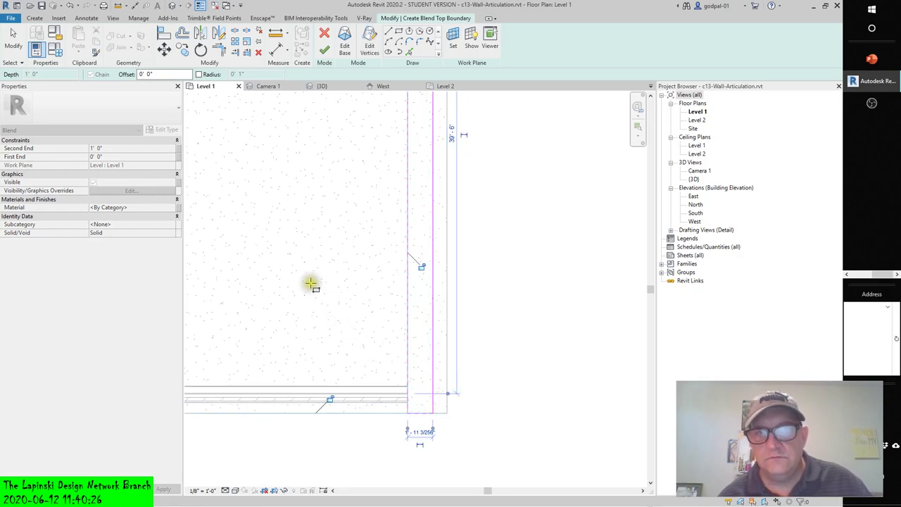
{"action": "scroll", "coordinate": [302, 271], "scroll_direction": "down", "scroll_amount": 2}
{"action": "scroll", "coordinate": [299, 256], "scroll_direction": "down", "scroll_amount": 2}
{"action": "middle_click_drag", "start_coordinate": [291, 242], "coordinate": [431, 323]}
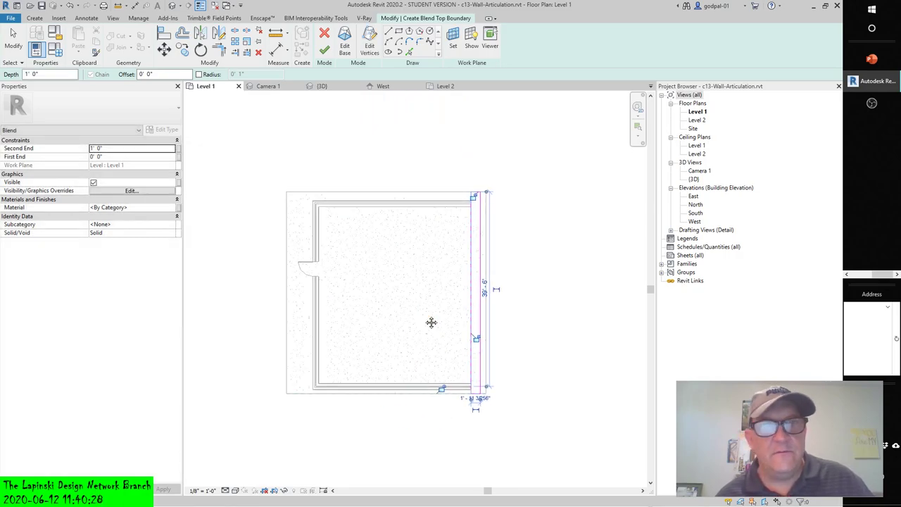
Exit the line tool and inspect the right-hand top sketch line, then deselect it
{"action": "key", "text": "Escape"}
{"action": "key", "text": "Escape"}
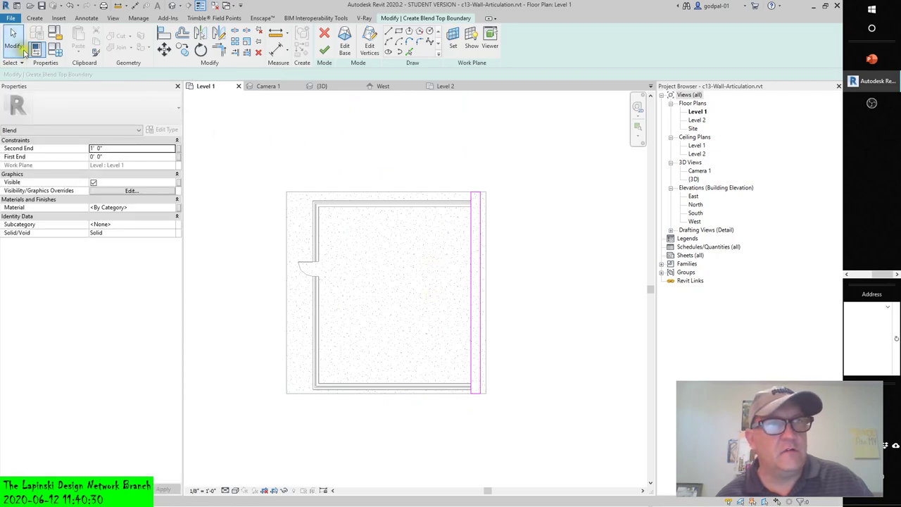
{"action": "left_click", "coordinate": [12, 37]}
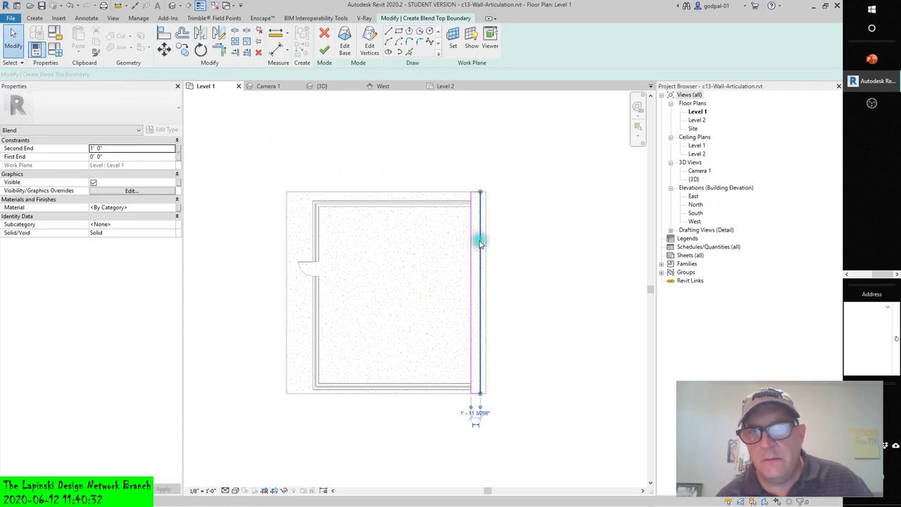
{"action": "left_click", "coordinate": [479, 244]}
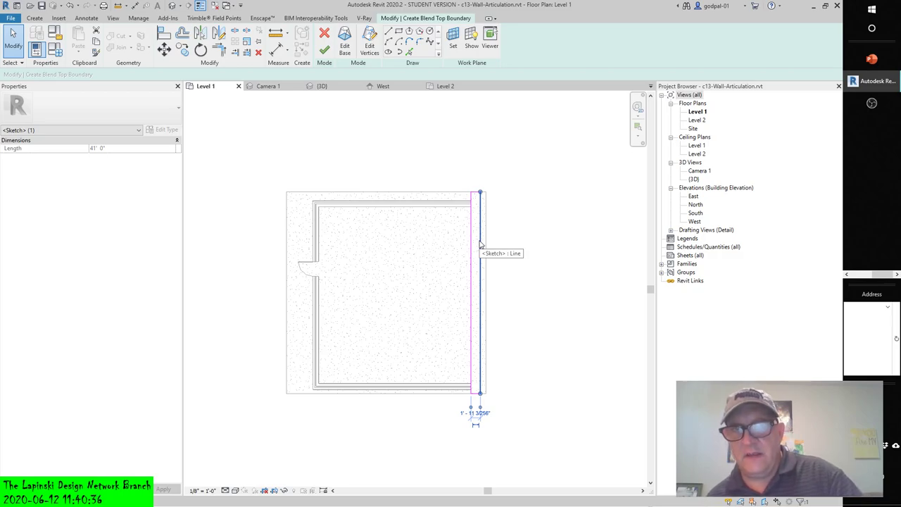
{"action": "key", "text": "Escape"}
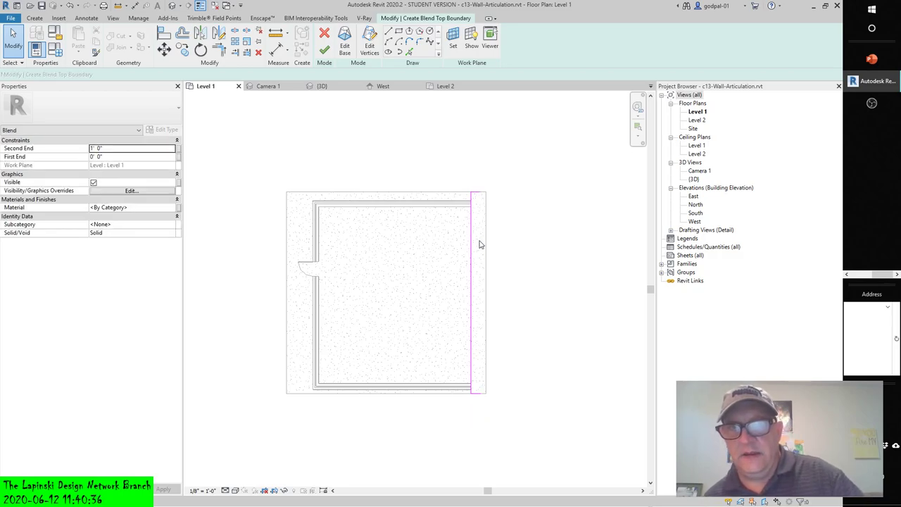
Draw chained arcs for the wavy top edge from the top-right wall corner downward
{"action": "left_click", "coordinate": [428, 43]}
{"action": "scroll", "coordinate": [476, 204], "scroll_direction": "up", "scroll_amount": 5}
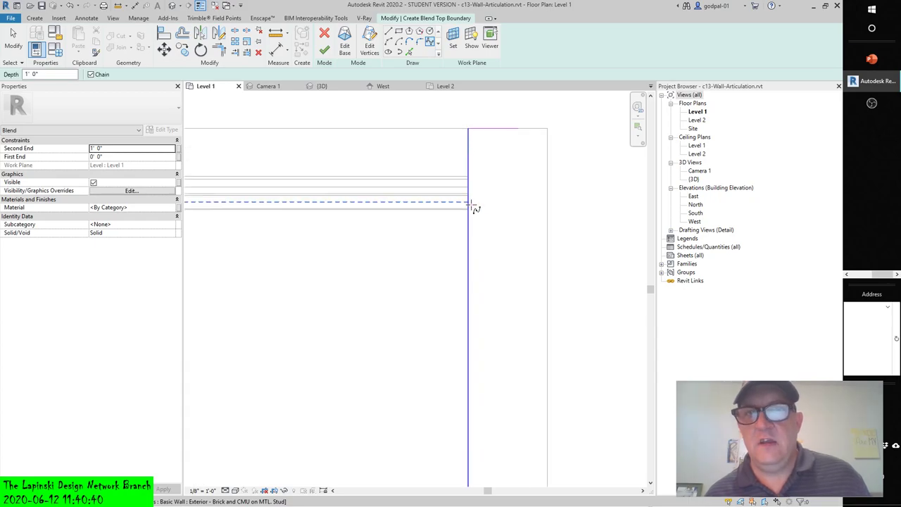
{"action": "left_click", "coordinate": [519, 129]}
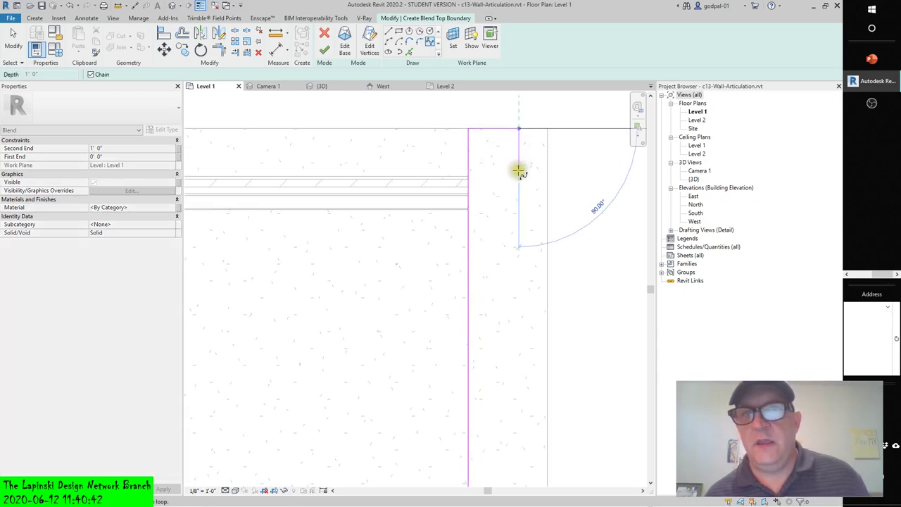
{"action": "left_click", "coordinate": [511, 177]}
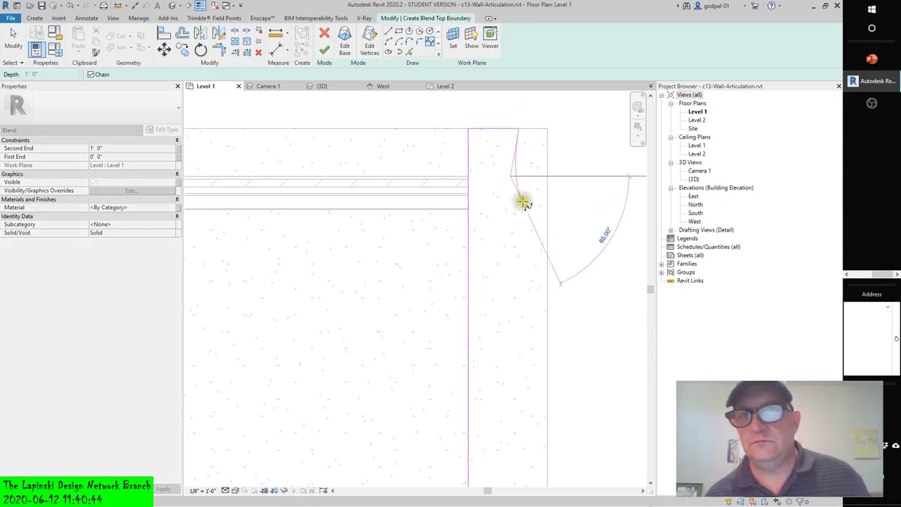
{"action": "left_click", "coordinate": [528, 223]}
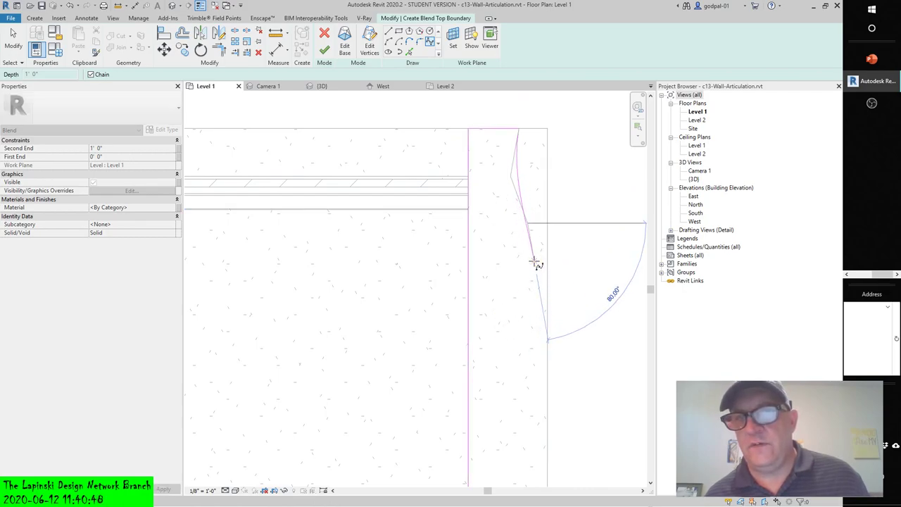
{"action": "left_click", "coordinate": [523, 295]}
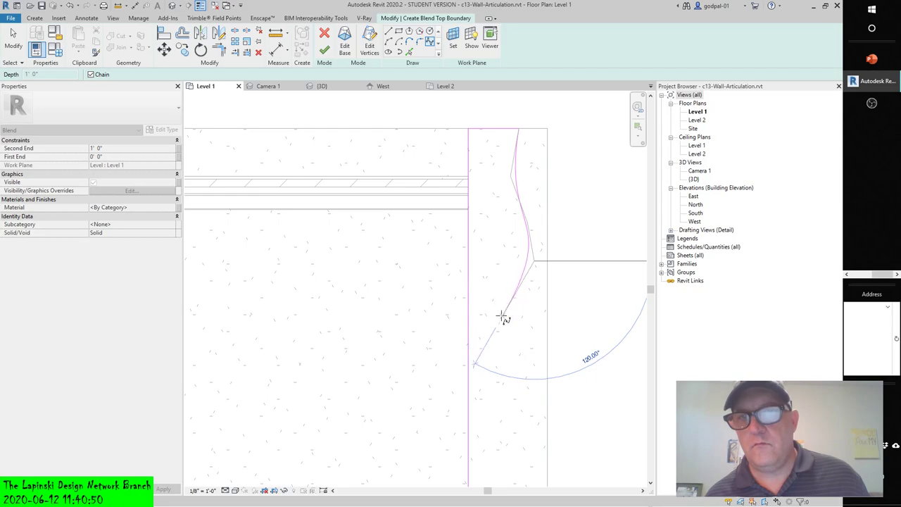
{"action": "left_click", "coordinate": [502, 316]}
{"action": "scroll", "coordinate": [504, 345], "scroll_direction": "down", "scroll_amount": 3}
{"action": "middle_click_drag", "start_coordinate": [507, 374], "coordinate": [509, 224]}
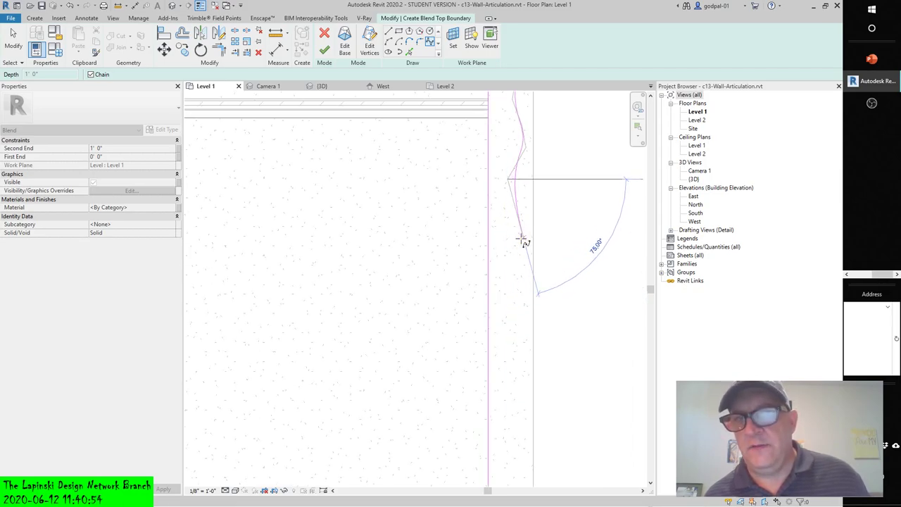
Continue the wavy arcs to the lower end of the wall and exit the arc tool
{"action": "left_click", "coordinate": [523, 242]}
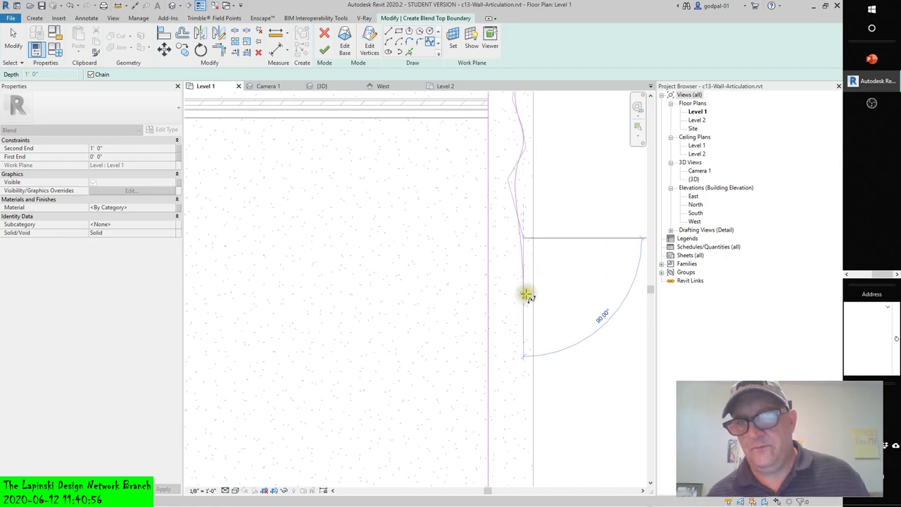
{"action": "scroll", "coordinate": [527, 294], "scroll_direction": "up", "scroll_amount": 5}
{"action": "scroll", "coordinate": [547, 249], "scroll_direction": "down", "scroll_amount": 3}
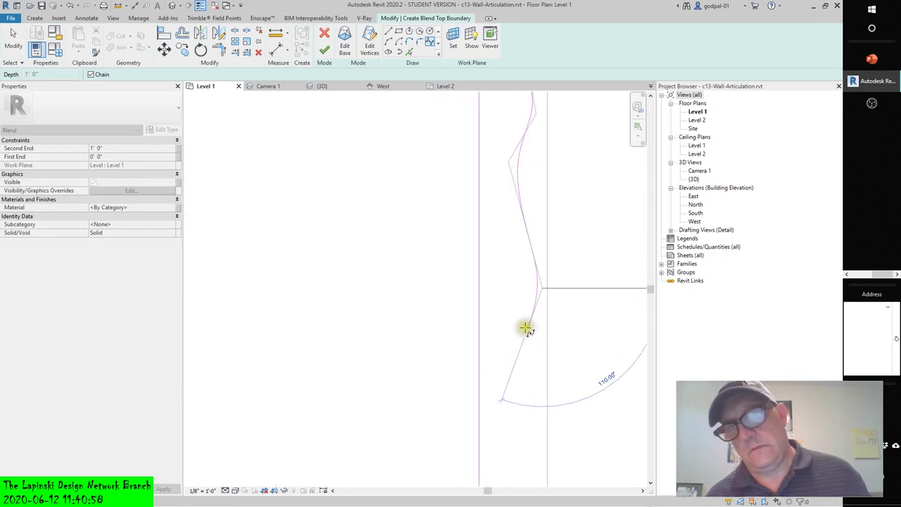
{"action": "scroll", "coordinate": [507, 346], "scroll_direction": "down", "scroll_amount": 2}
{"action": "left_click", "coordinate": [513, 359]}
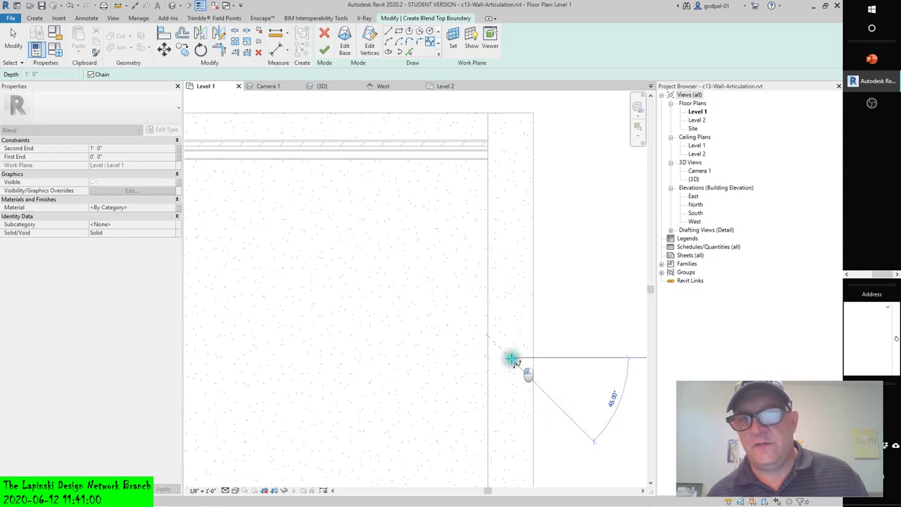
{"action": "scroll", "coordinate": [528, 317], "scroll_direction": "up", "scroll_amount": 2}
{"action": "scroll", "coordinate": [512, 295], "scroll_direction": "up", "scroll_amount": 1}
{"action": "left_click", "coordinate": [521, 291]}
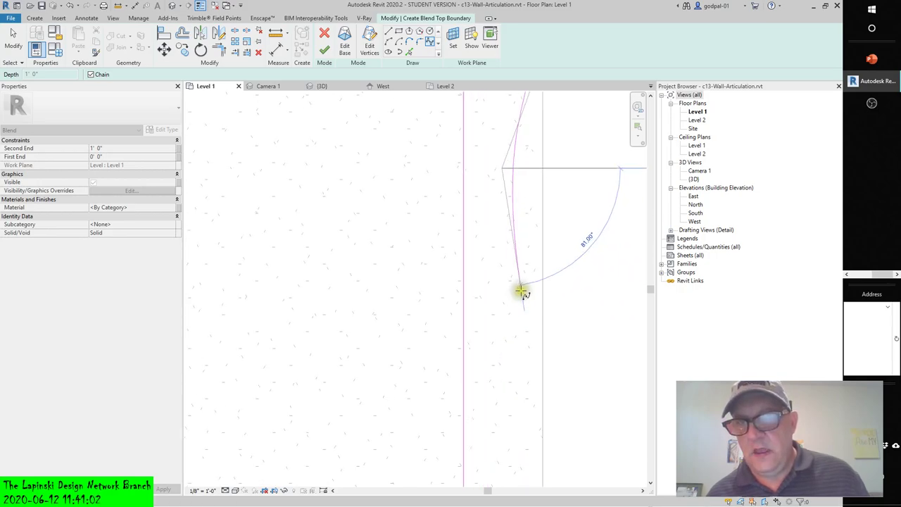
{"action": "left_click", "coordinate": [525, 328]}
{"action": "left_click", "coordinate": [507, 367]}
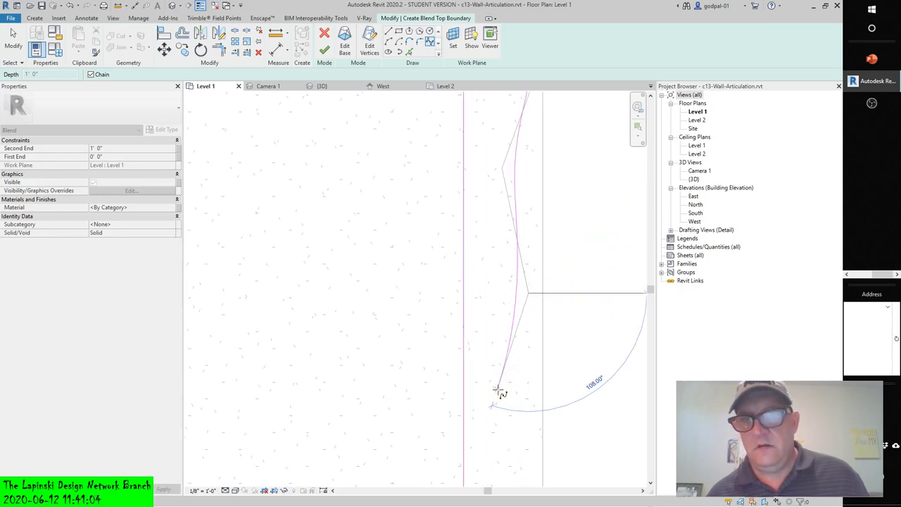
{"action": "scroll", "coordinate": [529, 315], "scroll_direction": "up", "scroll_amount": 3}
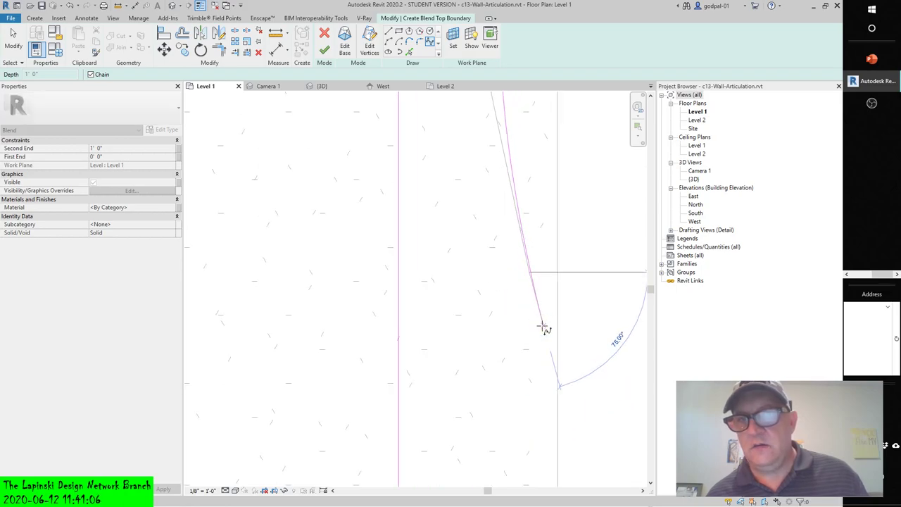
{"action": "scroll", "coordinate": [523, 376], "scroll_direction": "down", "scroll_amount": 4}
{"action": "middle_click_drag", "start_coordinate": [512, 259], "coordinate": [509, 220]}
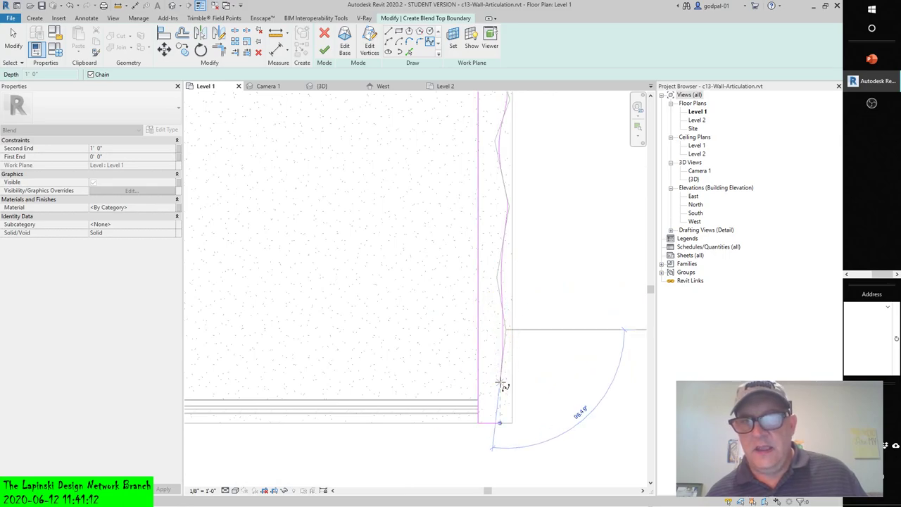
{"action": "key", "text": "Escape"}
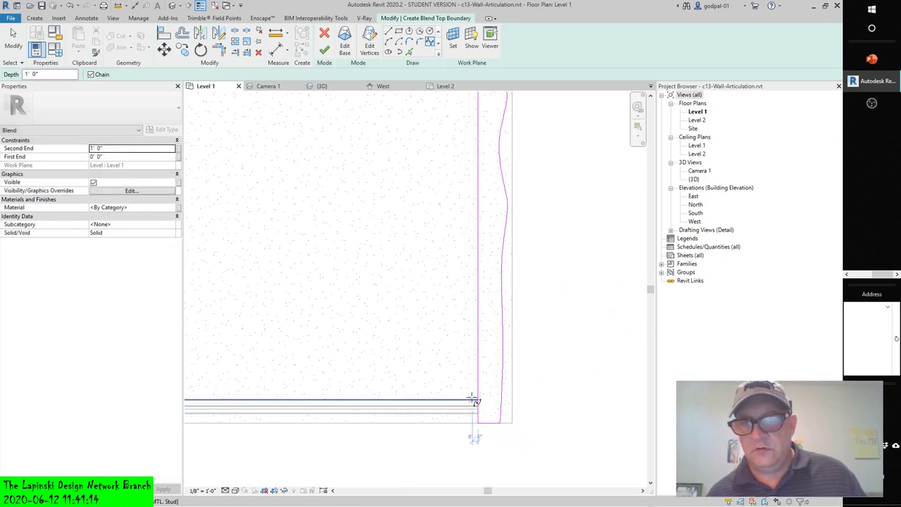
{"action": "key", "text": "Escape"}
Finish the blend's edit mode and the in-place wall model
{"action": "left_click", "coordinate": [320, 53]}
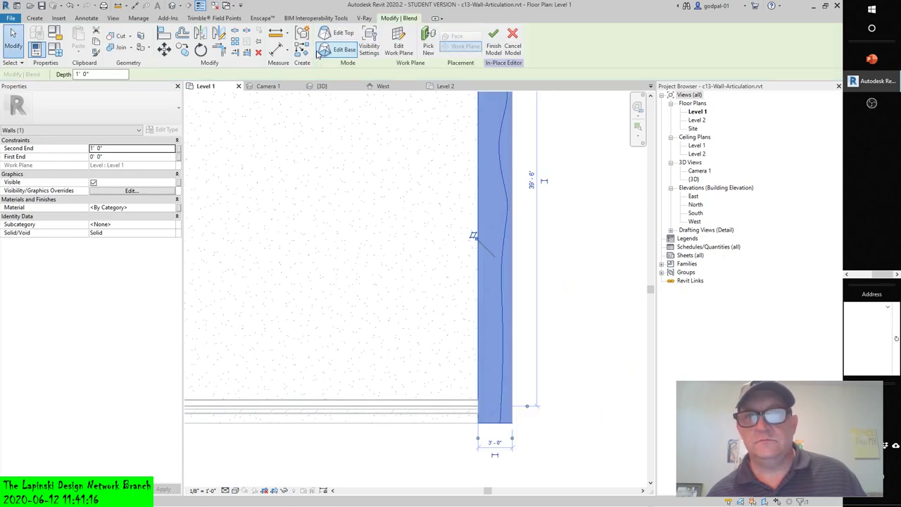
{"action": "left_click", "coordinate": [494, 41]}
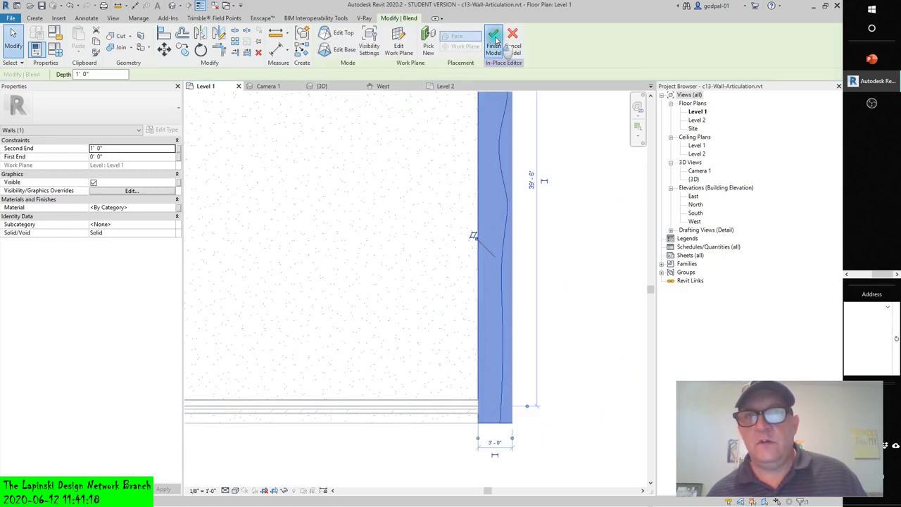
{"action": "left_click", "coordinate": [285, 88]}
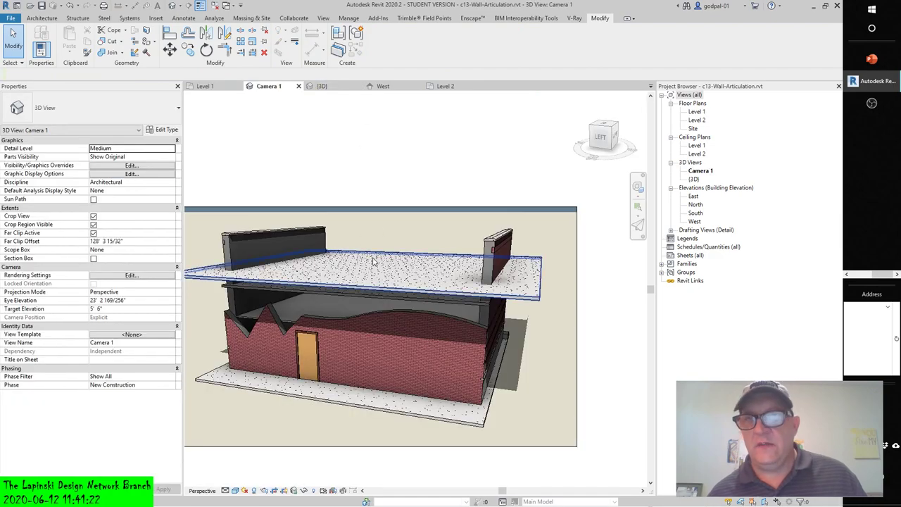
Open the {3D} view, select the wavy wall and view it from the ViewCube's Right face
{"action": "double_click", "coordinate": [694, 180]}
{"action": "scroll", "coordinate": [434, 310], "scroll_direction": "down", "scroll_amount": 3}
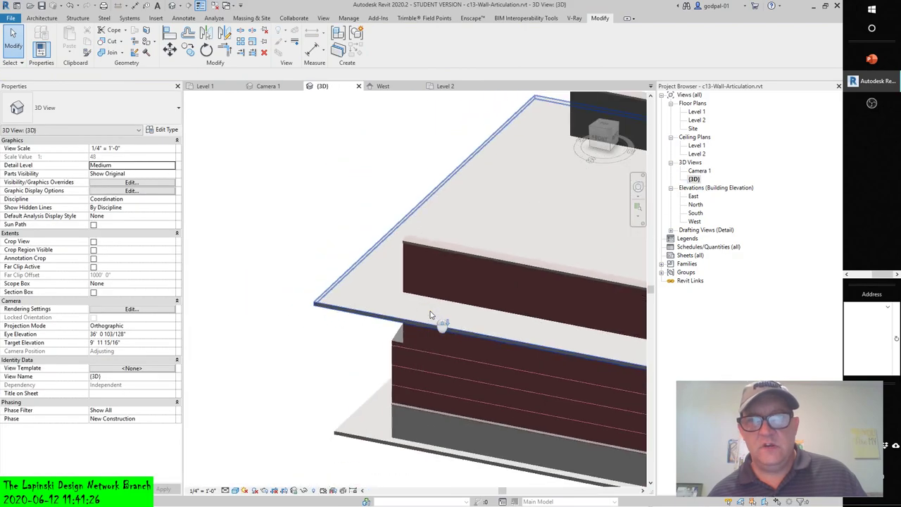
{"action": "scroll", "coordinate": [434, 311], "scroll_direction": "down", "scroll_amount": 2}
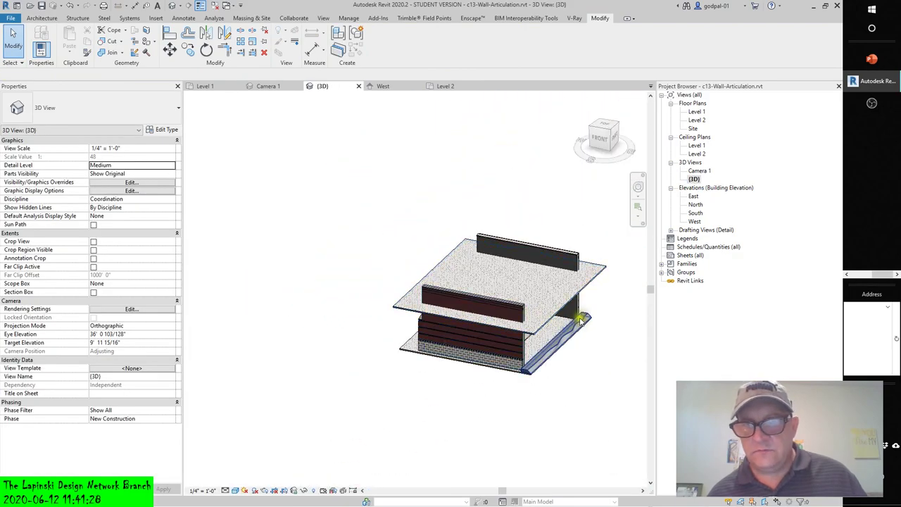
{"action": "scroll", "coordinate": [582, 321], "scroll_direction": "up", "scroll_amount": 5}
{"action": "middle_click_drag", "start_coordinate": [583, 321], "coordinate": [472, 309], "text": "shift"}
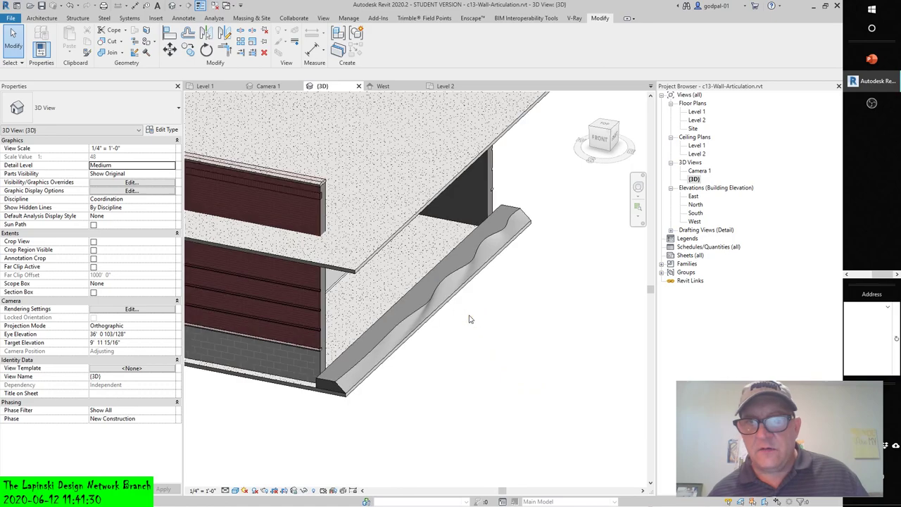
{"action": "left_click", "coordinate": [457, 280]}
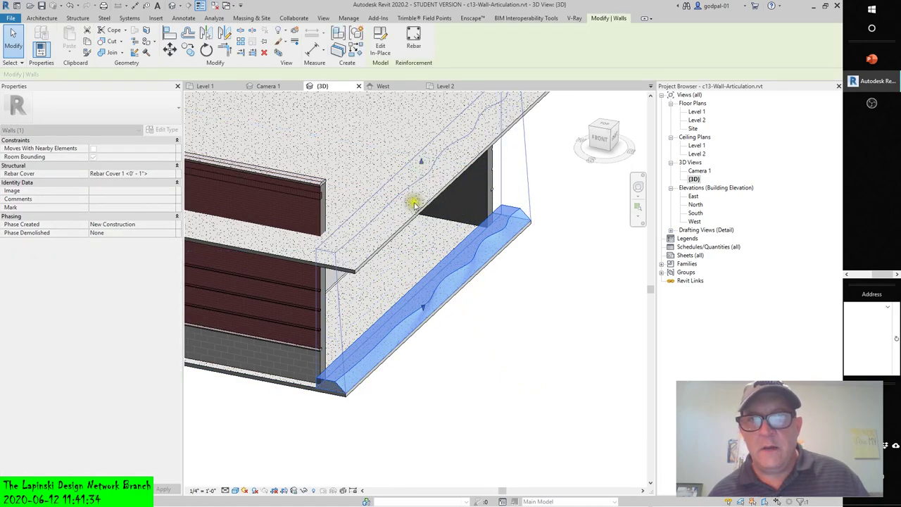
{"action": "scroll", "coordinate": [423, 247], "scroll_direction": "down", "scroll_amount": 5}
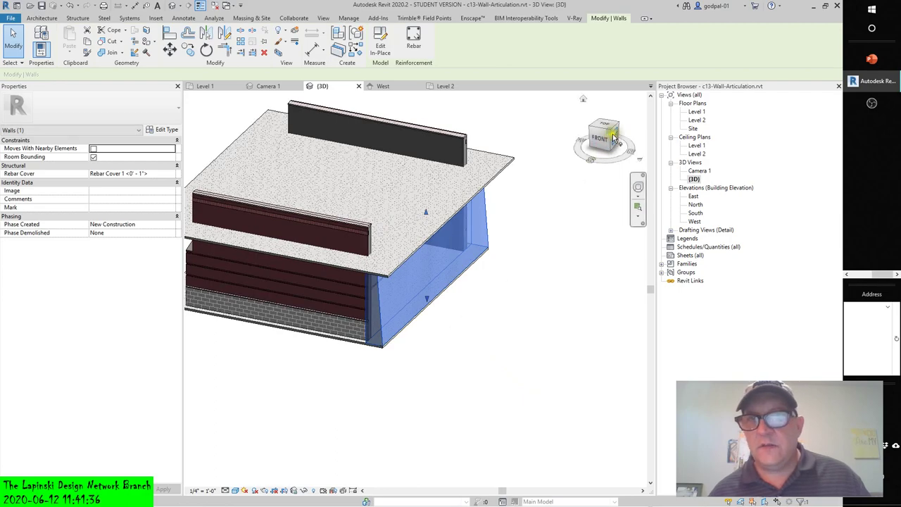
{"action": "left_click", "coordinate": [614, 139]}
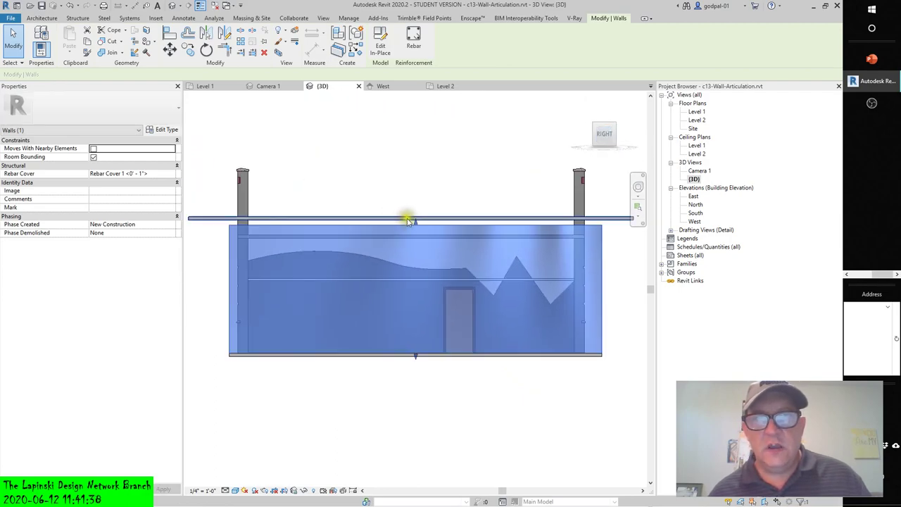
{"action": "left_click", "coordinate": [415, 219]}
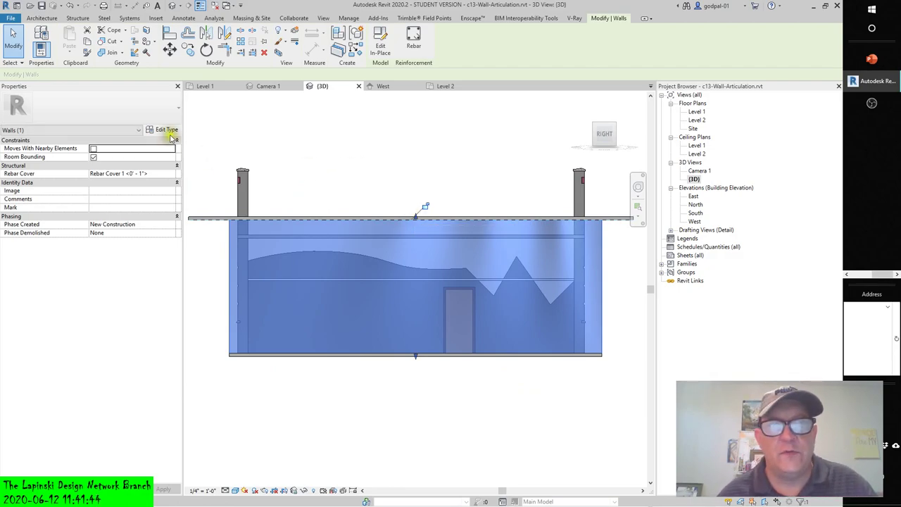
Set the in-place wall type's Function to Exterior and its Fire Rating to 2HR
{"action": "left_click", "coordinate": [167, 131]}
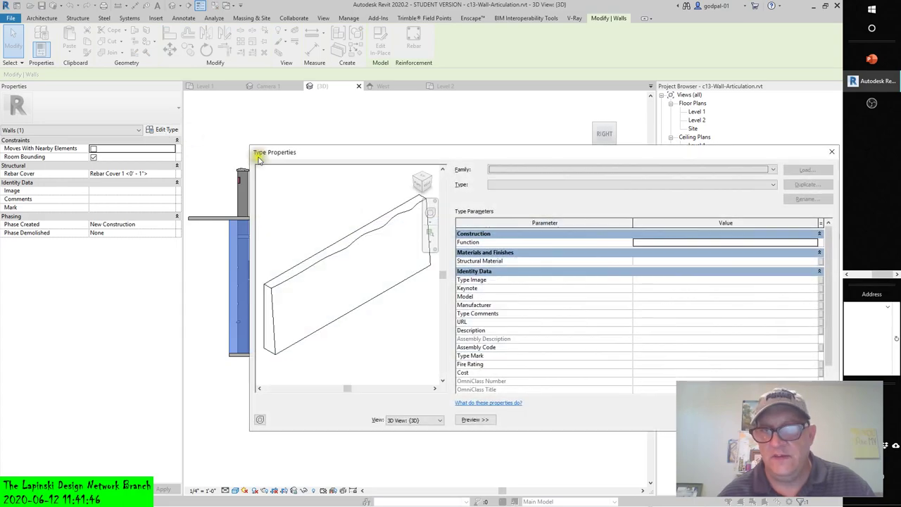
{"action": "left_click", "coordinate": [813, 243]}
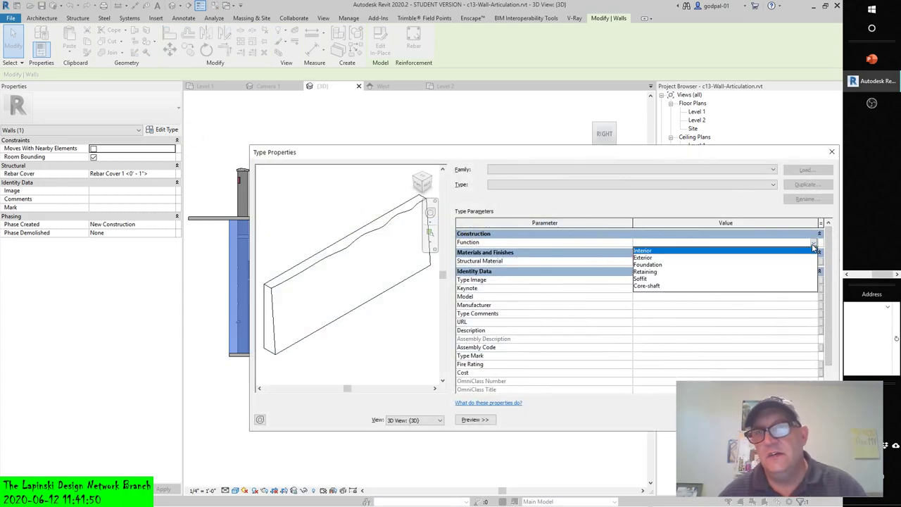
{"action": "left_click", "coordinate": [649, 257]}
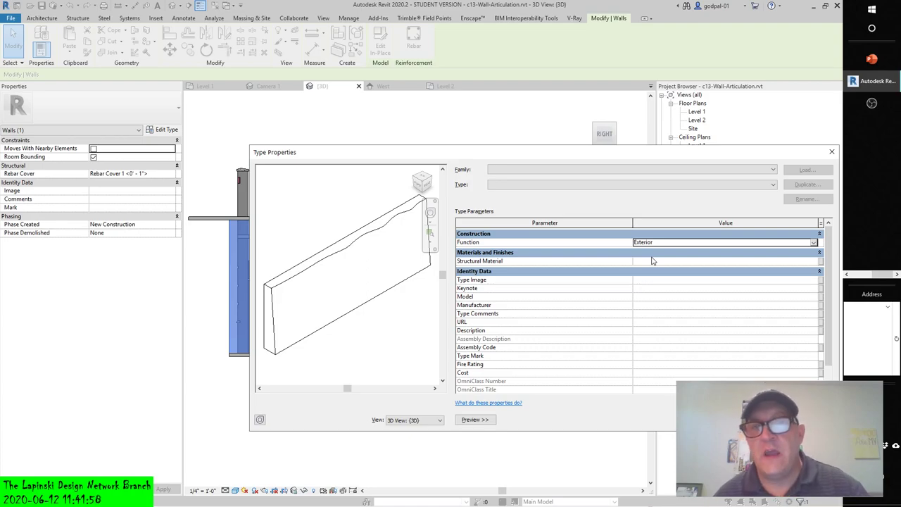
{"action": "left_click", "coordinate": [649, 364]}
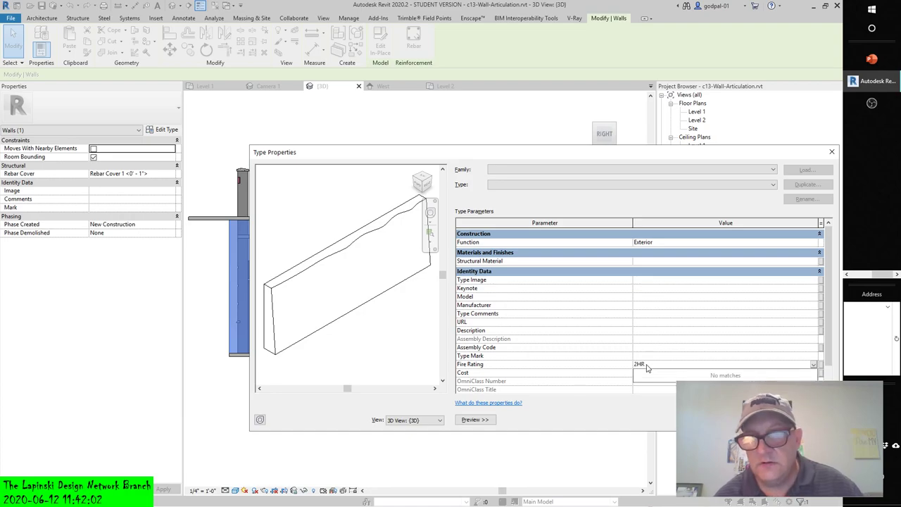
{"action": "key", "text": "Return"}
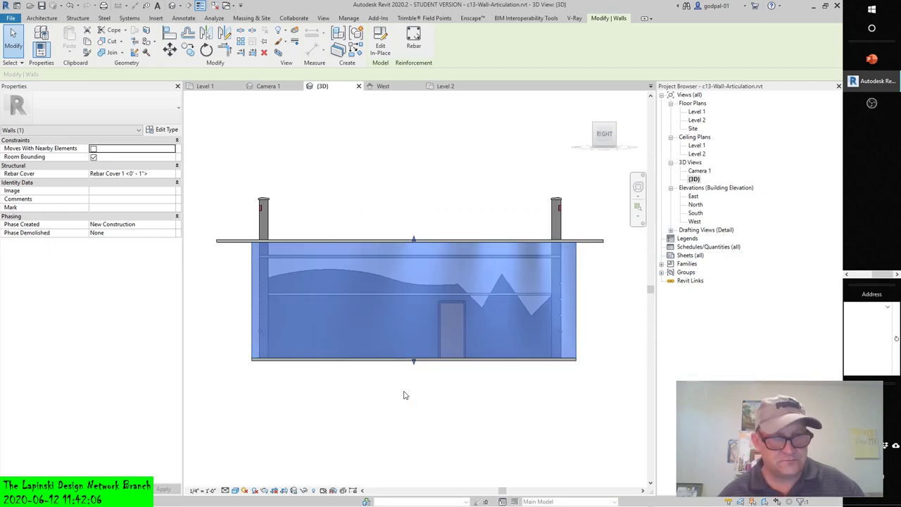
Place a Single-Flush 36" x 84" door in the new wavy wall
{"action": "left_click", "coordinate": [398, 392]}
{"action": "middle_click_drag", "start_coordinate": [312, 410], "coordinate": [481, 413], "text": "shift"}
{"action": "middle_click_drag", "start_coordinate": [493, 407], "coordinate": [382, 225], "text": "shift"}
{"action": "left_click", "coordinate": [41, 19]}
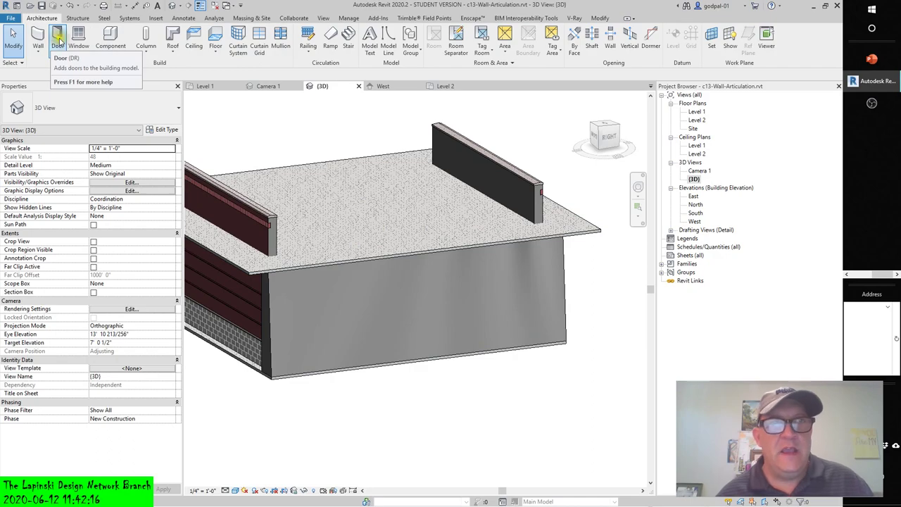
{"action": "left_click", "coordinate": [58, 39]}
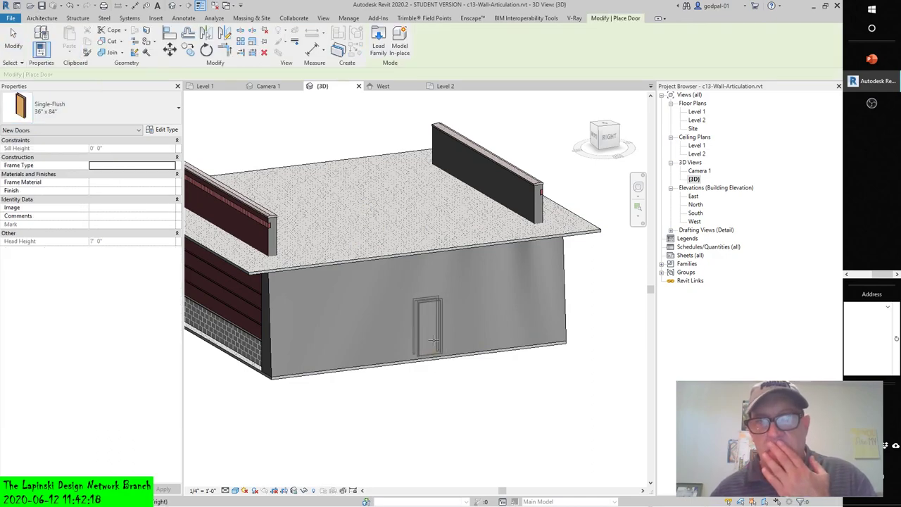
{"action": "left_click", "coordinate": [433, 341]}
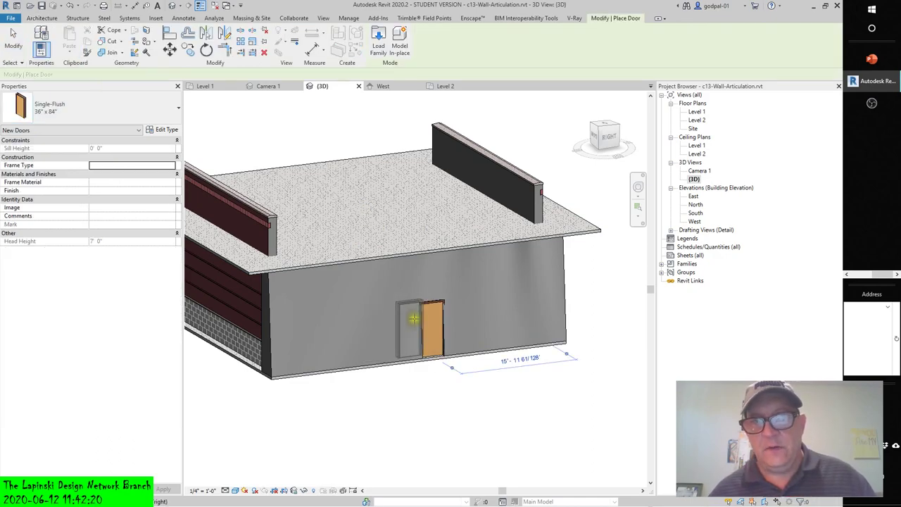
Add a Fixed 36" x 48" window left of the door, then select the brick front wall
{"action": "left_click", "coordinate": [50, 18]}
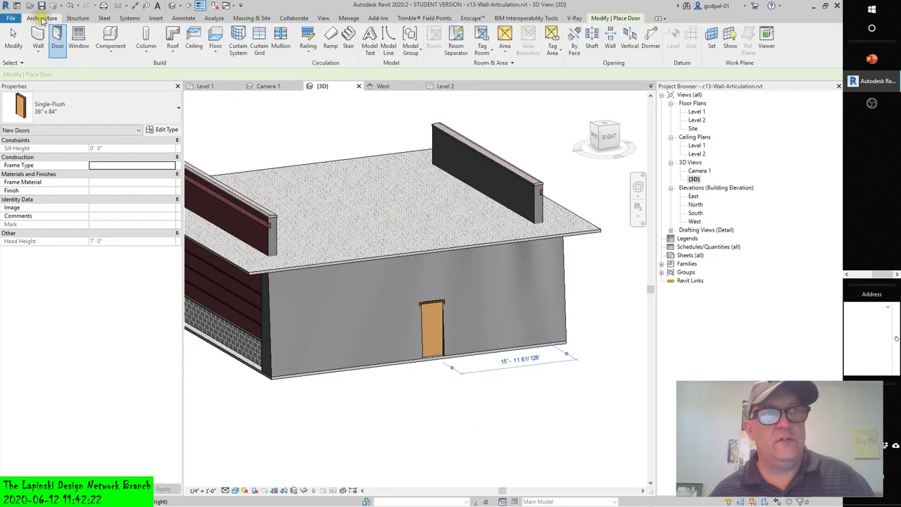
{"action": "left_click", "coordinate": [79, 39]}
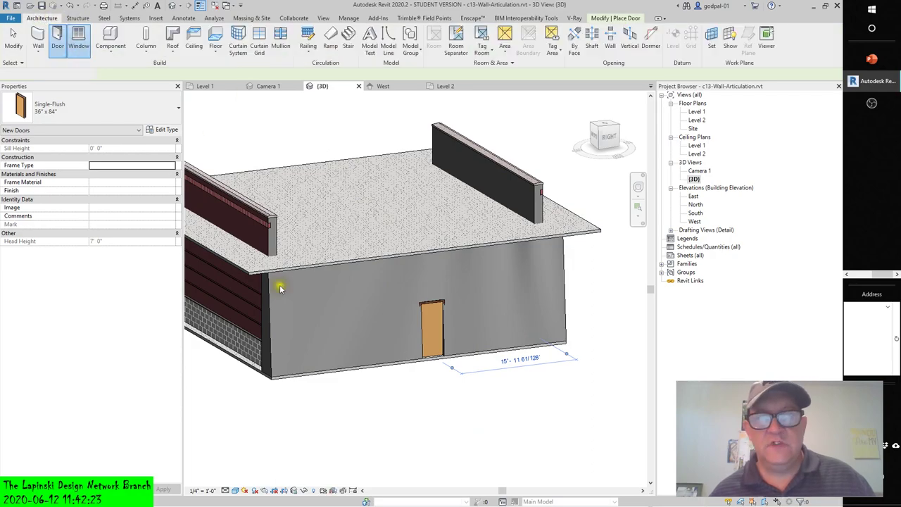
{"action": "left_click", "coordinate": [358, 329]}
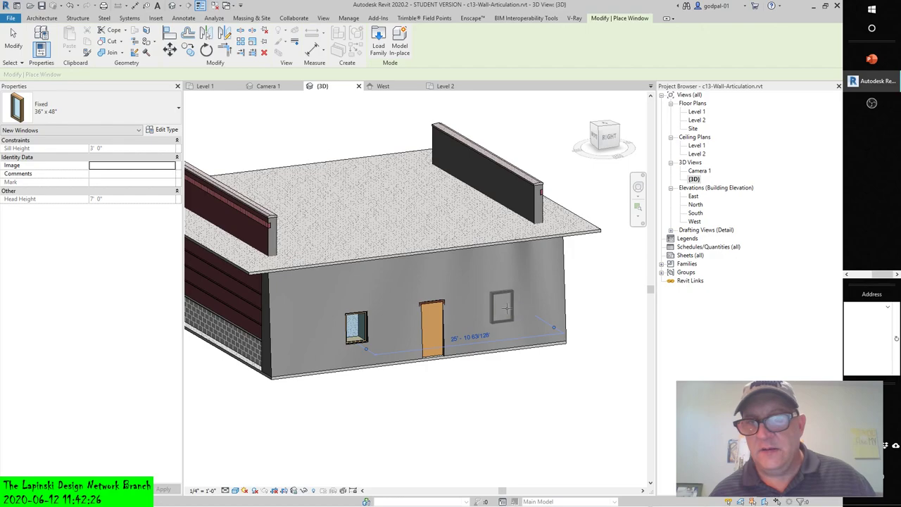
{"action": "key", "text": "Escape"}
{"action": "key", "text": "Escape"}
{"action": "middle_click_drag", "start_coordinate": [296, 358], "coordinate": [470, 294], "text": "shift"}
{"action": "left_click", "coordinate": [470, 295]}
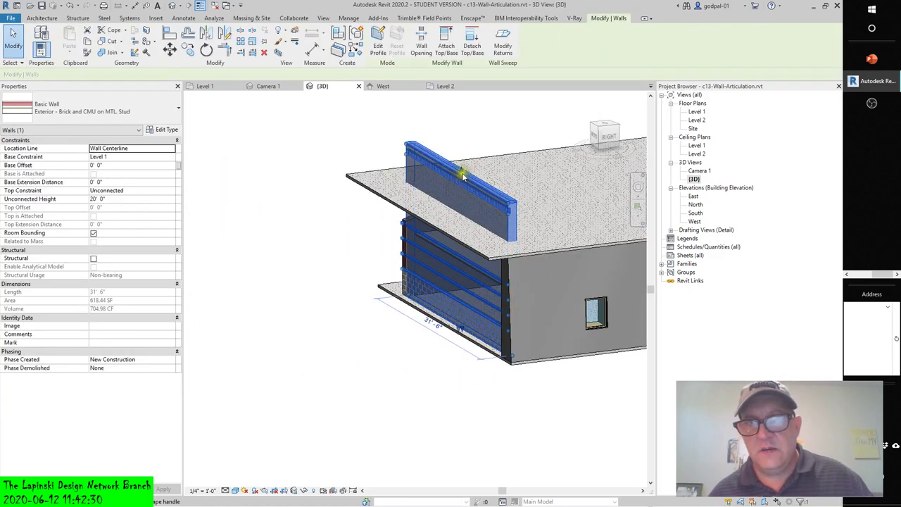
Lower the brick wall's top to about 4 feet, then delete the Exterior - Brick and CMU on MTL. Stud wall
{"action": "left_click_drag", "start_coordinate": [464, 172], "coordinate": [465, 299]}
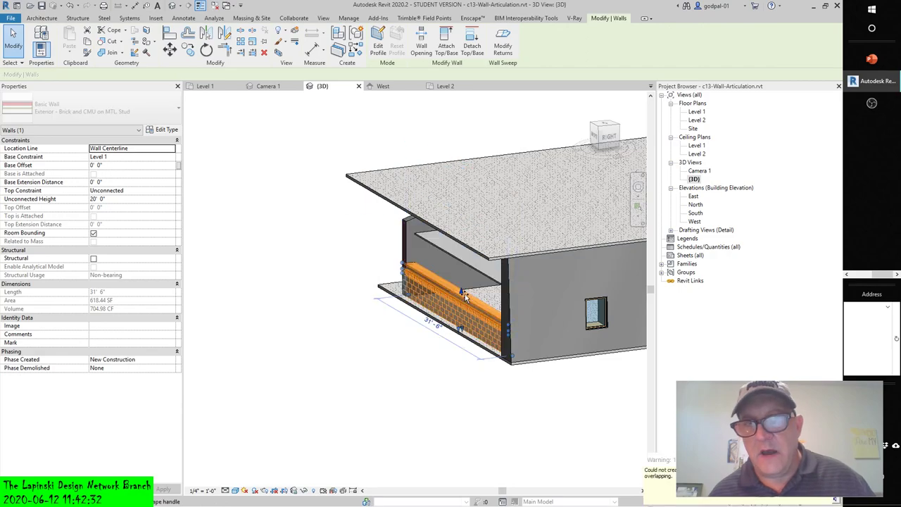
{"action": "middle_click_drag", "start_coordinate": [464, 299], "coordinate": [537, 270], "text": "shift"}
{"action": "scroll", "coordinate": [527, 288], "scroll_direction": "up", "scroll_amount": 5}
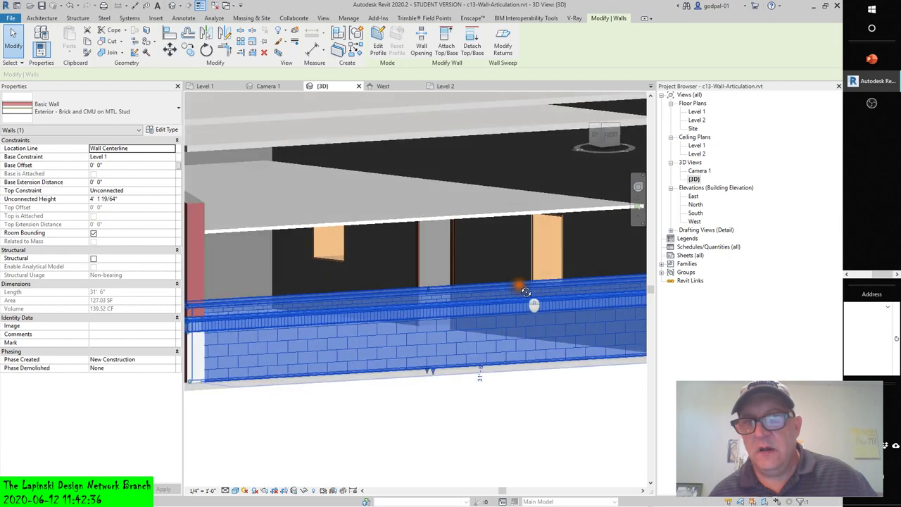
{"action": "middle_click_drag", "start_coordinate": [535, 302], "coordinate": [538, 288], "text": "shift"}
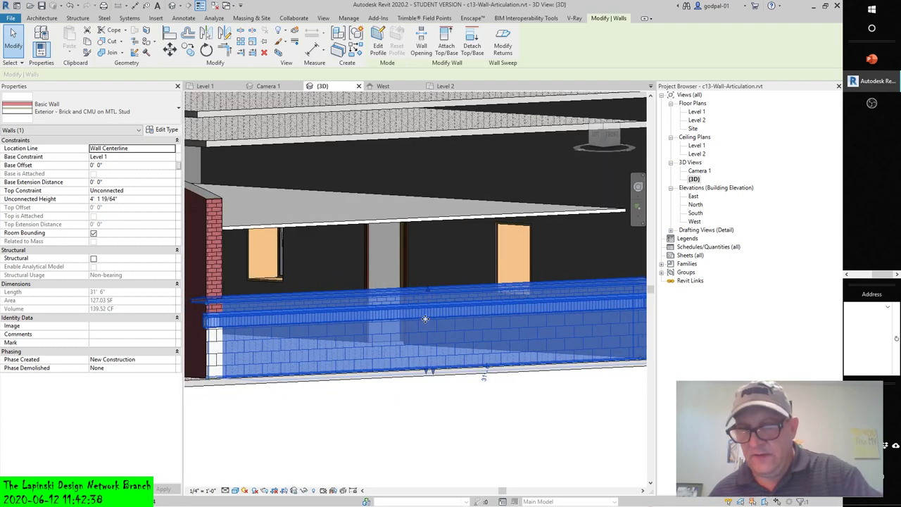
{"action": "key", "text": "Delete"}
{"action": "middle_click_drag", "start_coordinate": [413, 354], "coordinate": [443, 385], "text": "shift"}
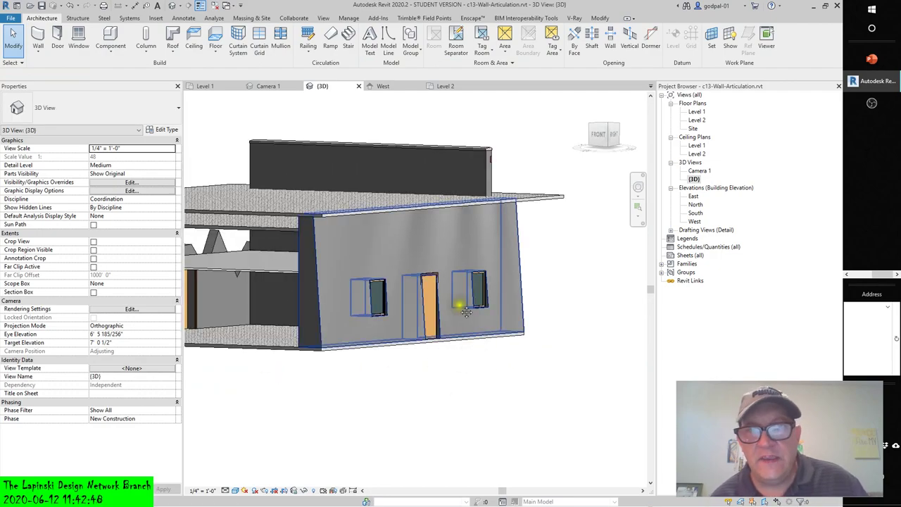
Select the wavy-topped wall and bring up its type's Structural Material library
{"action": "middle_click_drag", "start_coordinate": [466, 312], "coordinate": [505, 312]}
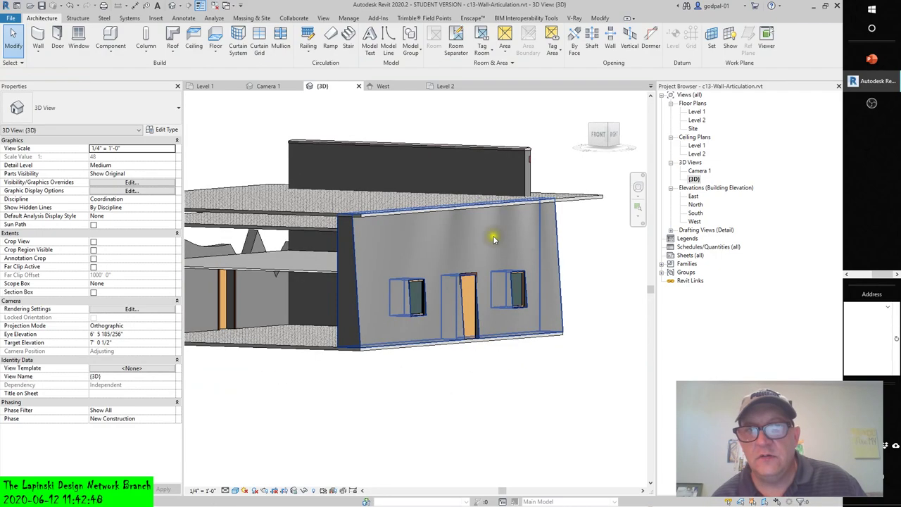
{"action": "left_click", "coordinate": [388, 253]}
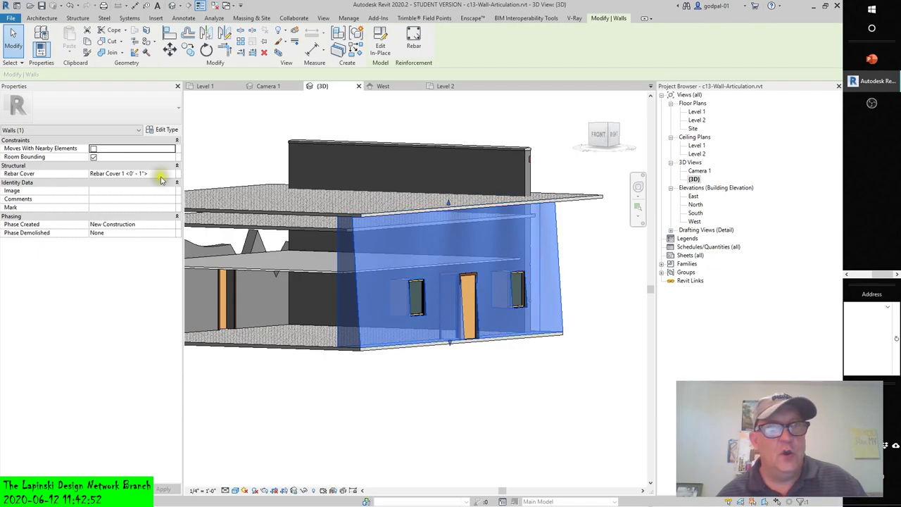
{"action": "left_click", "coordinate": [171, 131]}
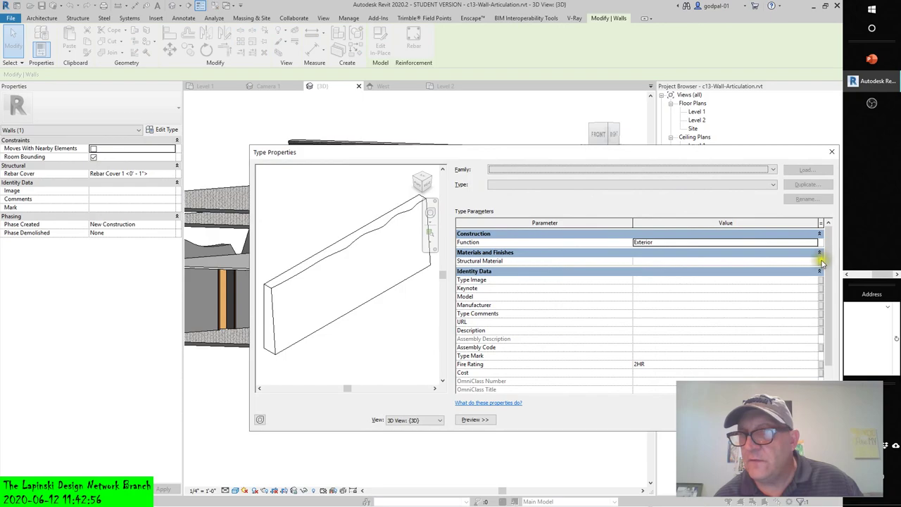
{"action": "left_click", "coordinate": [813, 262]}
{"action": "left_click", "coordinate": [814, 262]}
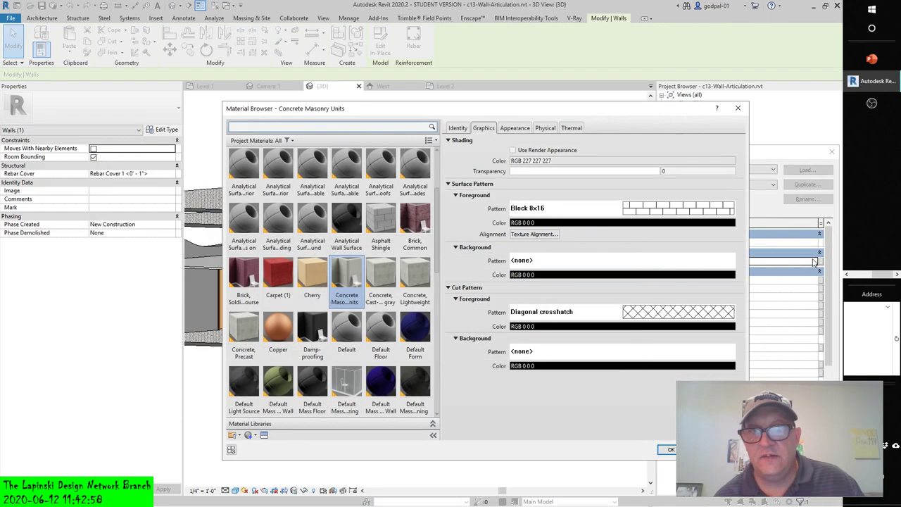
Preview brick and shingle materials, then assign Concrete Masonry Units as the structural material
{"action": "left_click", "coordinate": [414, 220]}
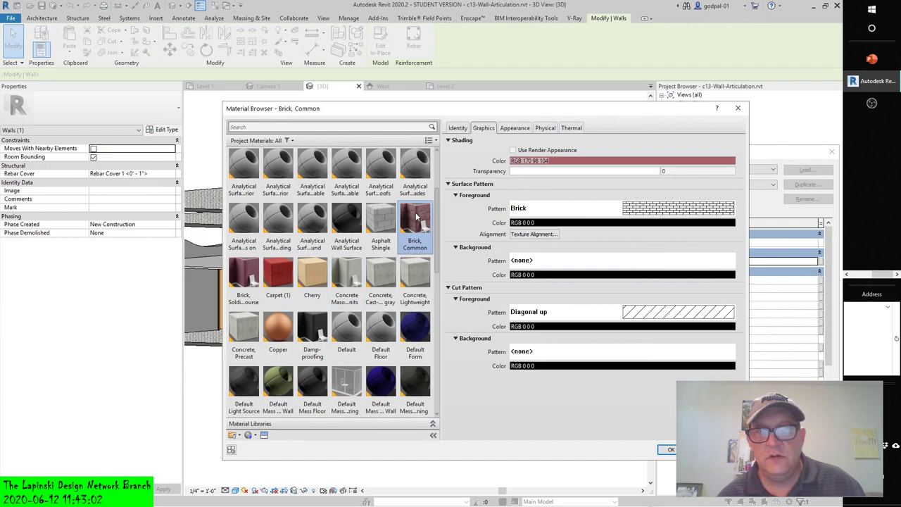
{"action": "scroll", "coordinate": [415, 219], "scroll_direction": "down", "scroll_amount": 10}
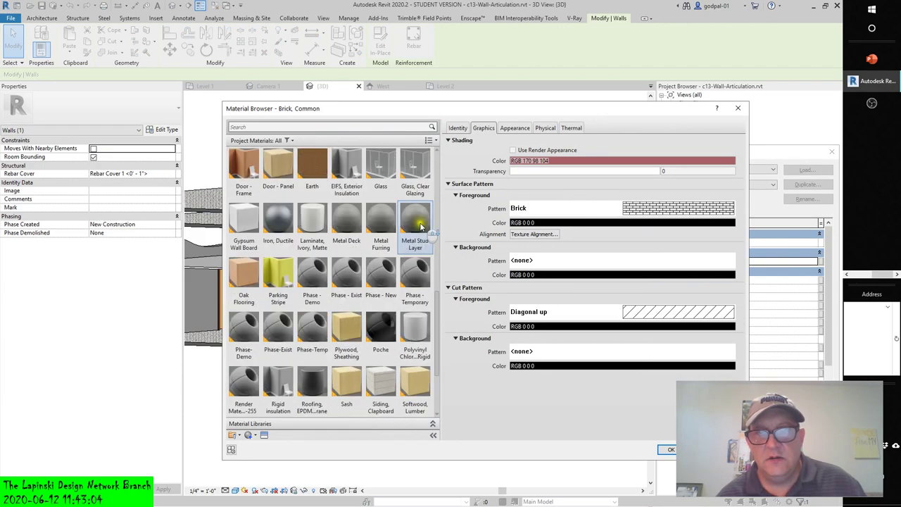
{"action": "scroll", "coordinate": [402, 282], "scroll_direction": "up", "scroll_amount": 10}
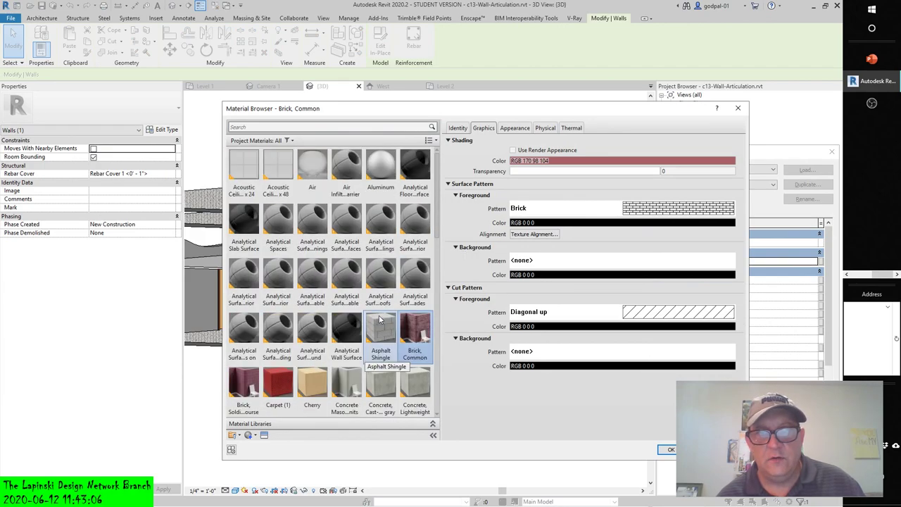
{"action": "scroll", "coordinate": [379, 321], "scroll_direction": "down", "scroll_amount": 5}
{"action": "scroll", "coordinate": [378, 320], "scroll_direction": "up", "scroll_amount": 6}
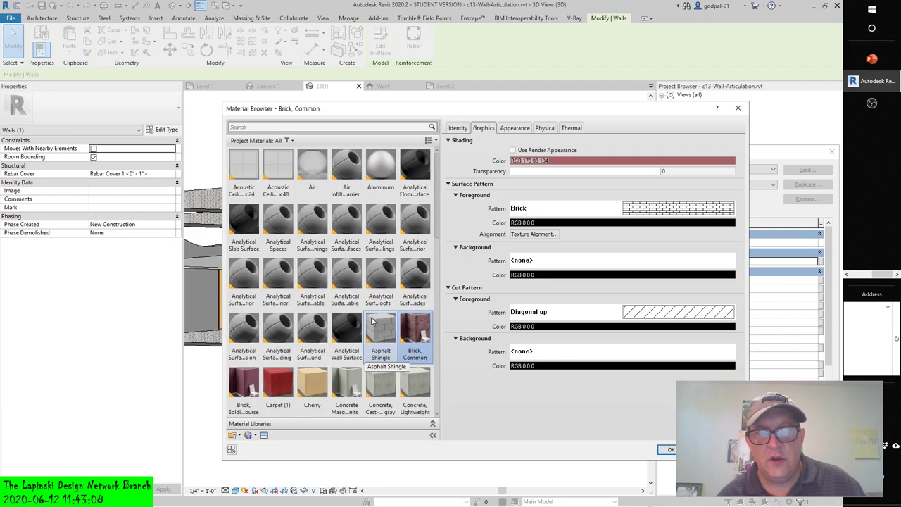
{"action": "scroll", "coordinate": [373, 322], "scroll_direction": "down", "scroll_amount": 3}
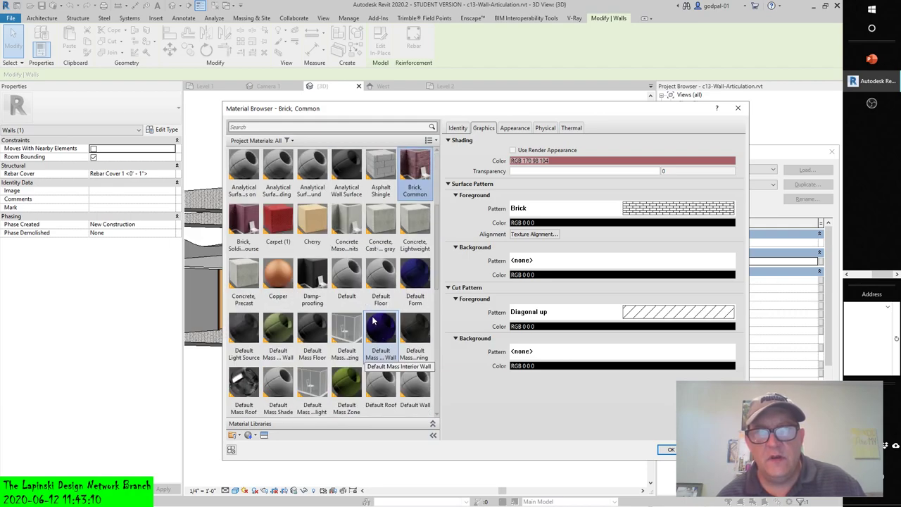
{"action": "left_click", "coordinate": [240, 215]}
{"action": "left_click", "coordinate": [380, 168]}
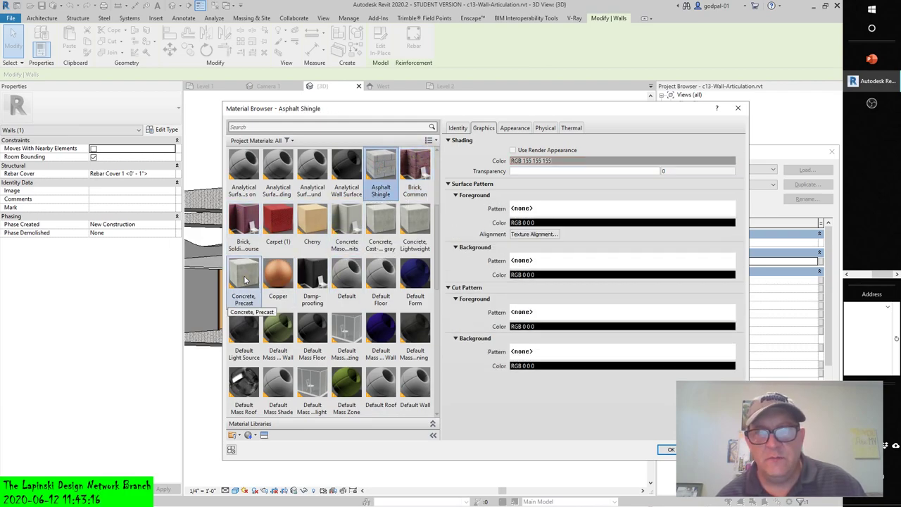
{"action": "left_click", "coordinate": [345, 222]}
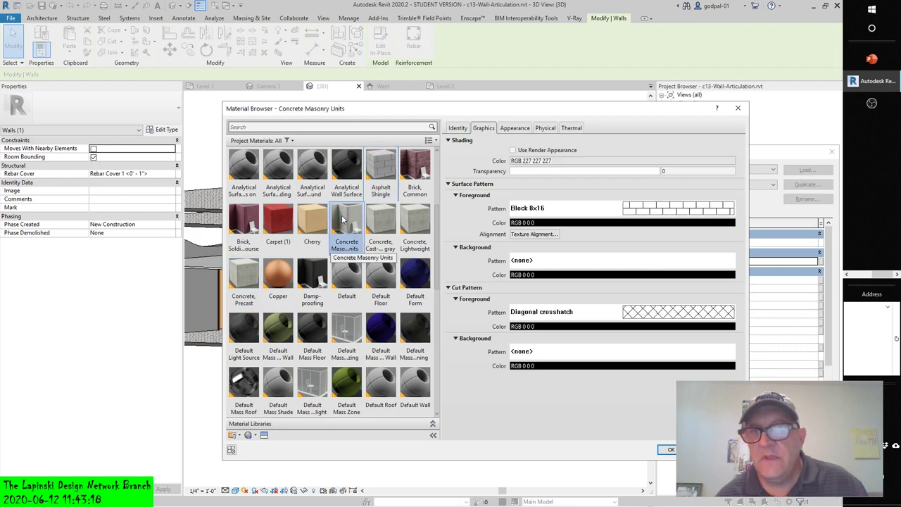
{"action": "left_click", "coordinate": [513, 129]}
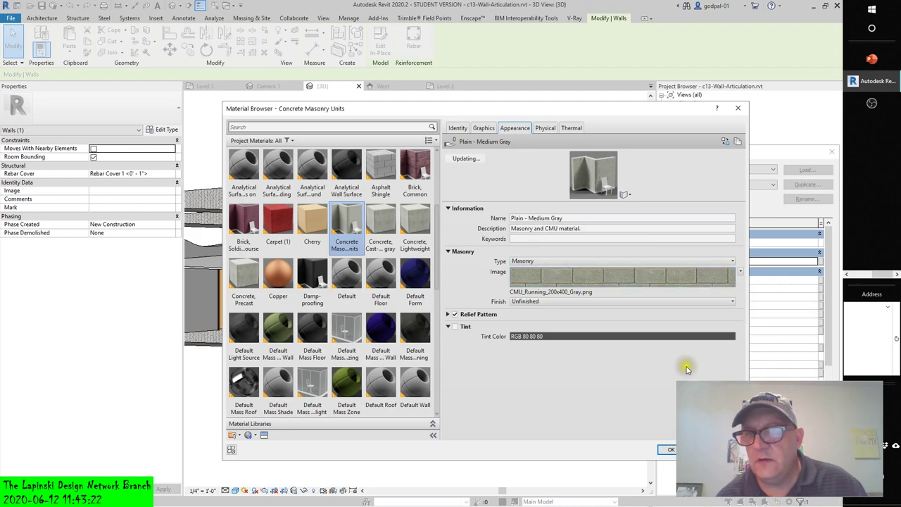
{"action": "left_click", "coordinate": [672, 450]}
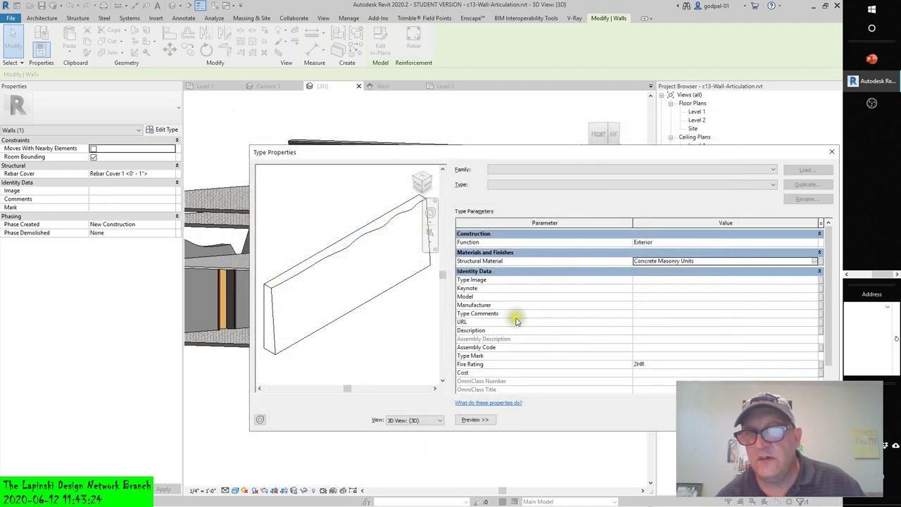
{"action": "left_click", "coordinate": [711, 419]}
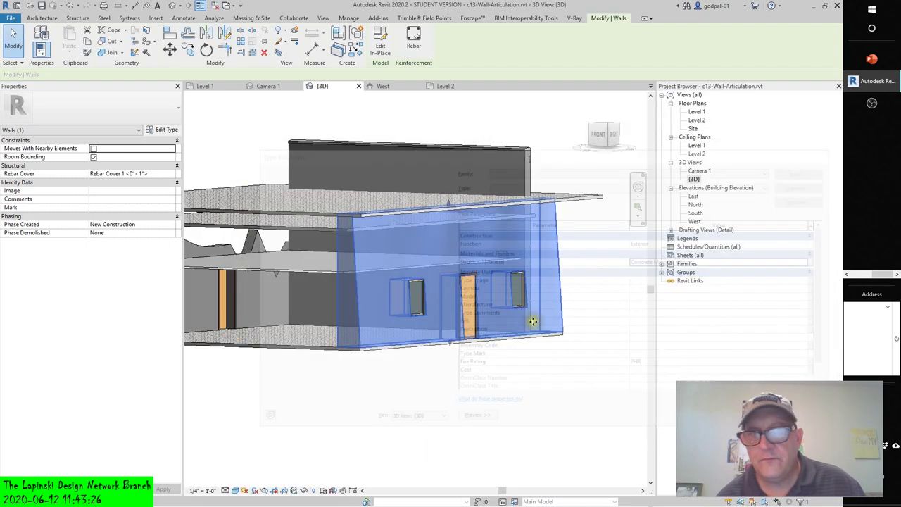
{"action": "left_click", "coordinate": [452, 403]}
{"action": "scroll", "coordinate": [451, 404], "scroll_direction": "up", "scroll_amount": 5}
{"action": "middle_click_drag", "start_coordinate": [426, 366], "coordinate": [493, 346], "text": "shift"}
{"action": "scroll", "coordinate": [364, 335], "scroll_direction": "down", "scroll_amount": 5}
{"action": "left_click", "coordinate": [423, 275]}
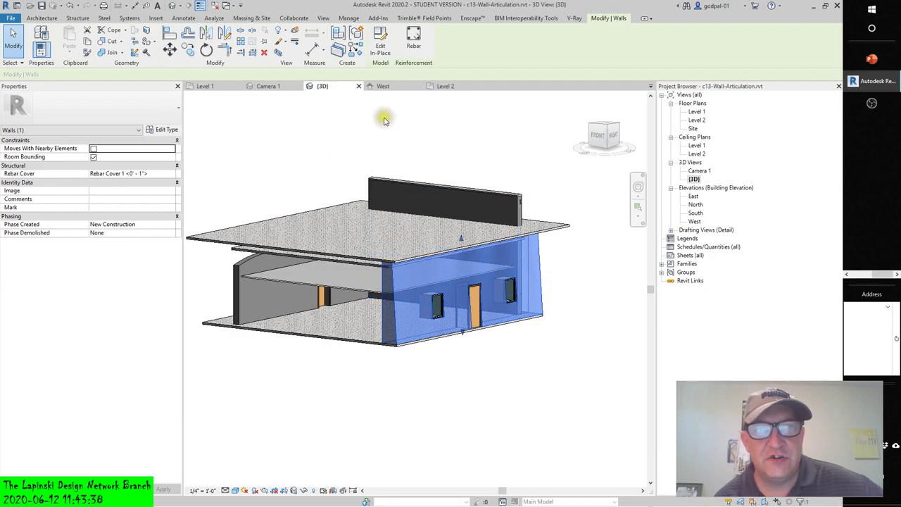
{"action": "left_click", "coordinate": [504, 141]}
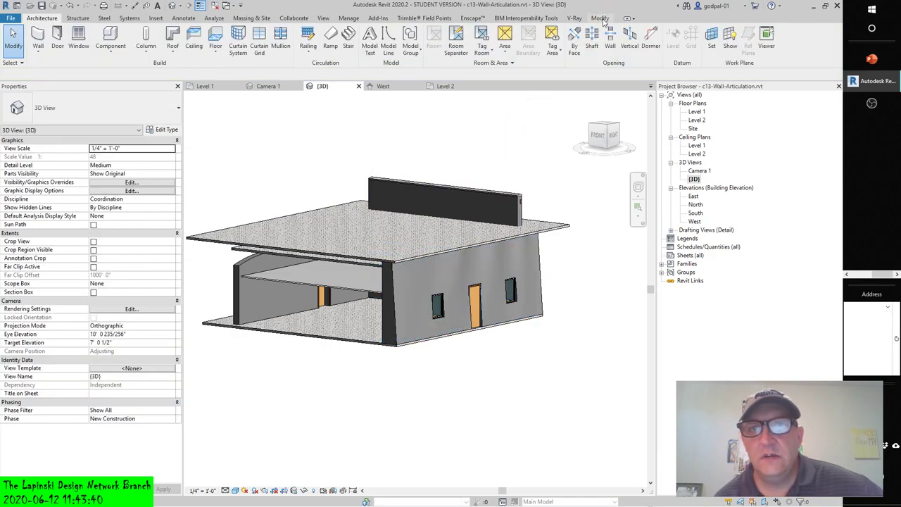
{"action": "left_click", "coordinate": [601, 19]}
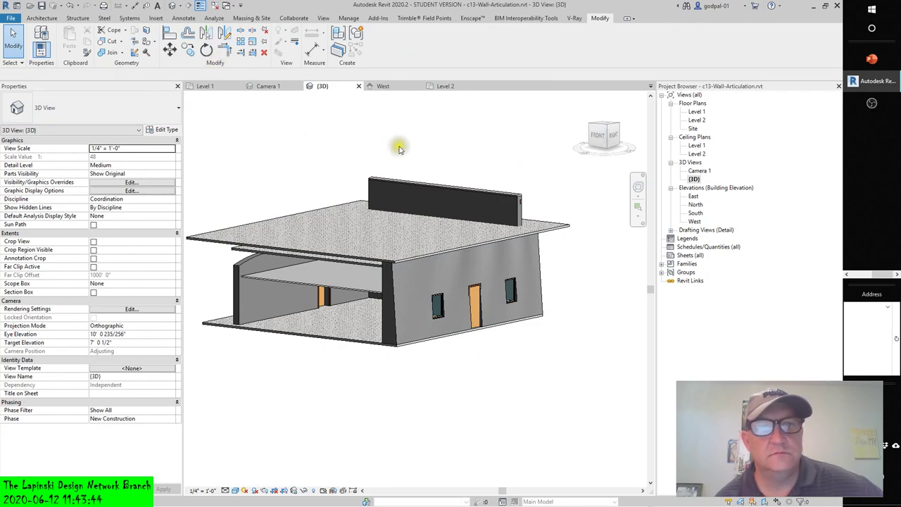
{"action": "left_click", "coordinate": [424, 279]}
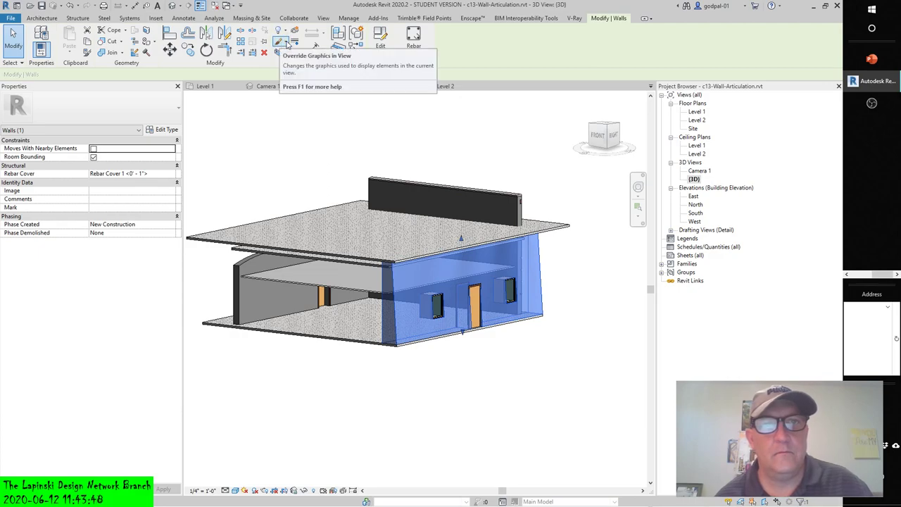
{"action": "left_click", "coordinate": [287, 44]}
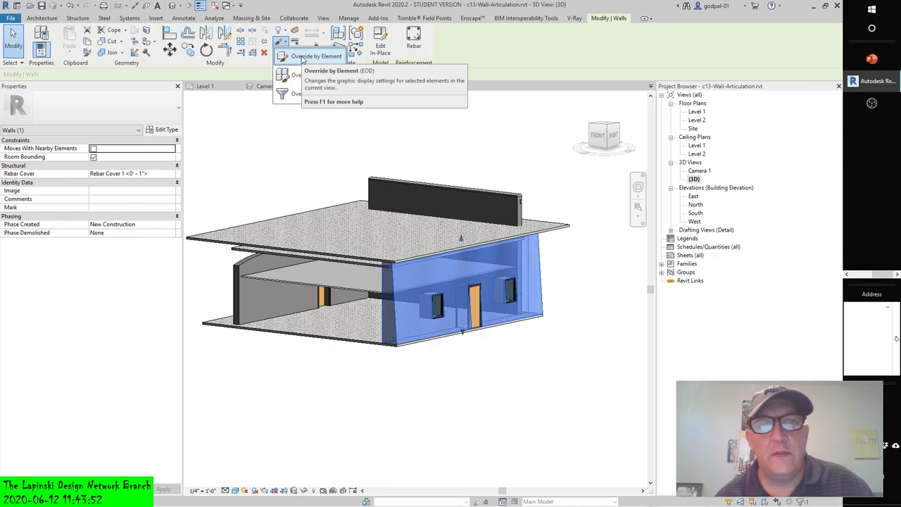
{"action": "left_click", "coordinate": [304, 57]}
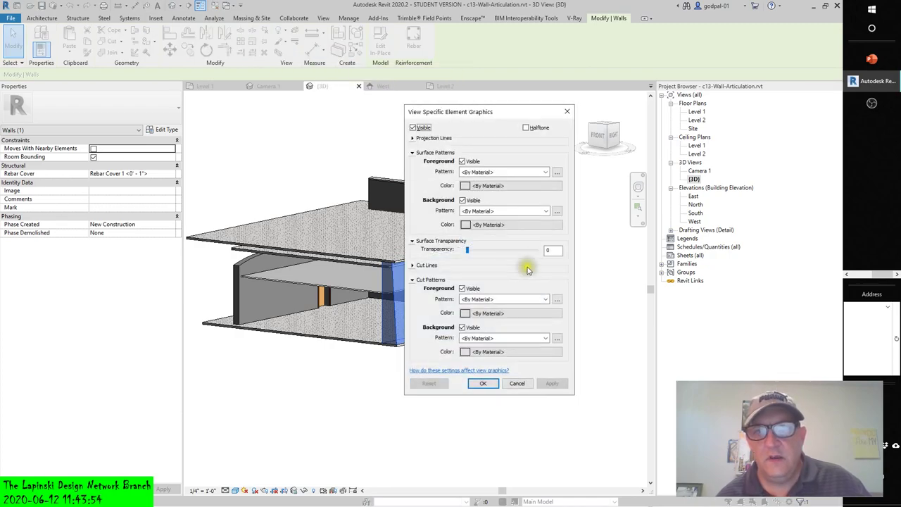
{"action": "left_click", "coordinate": [519, 385]}
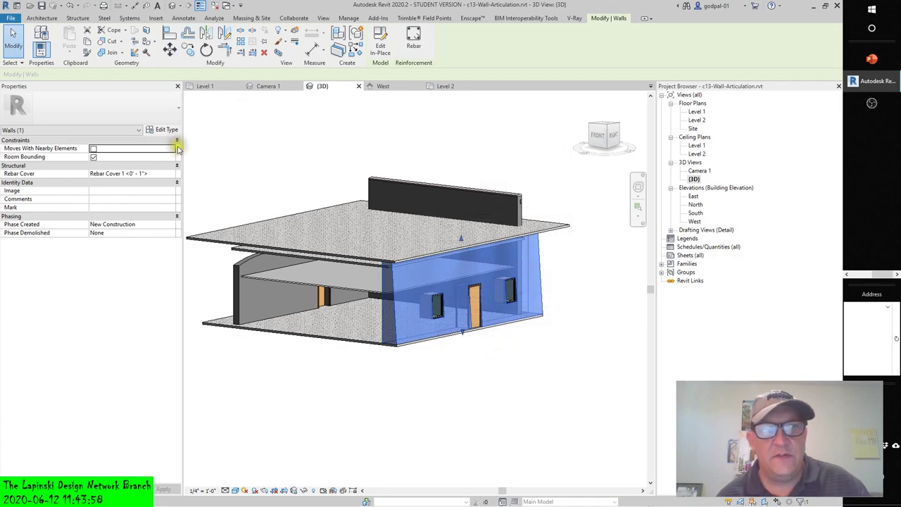
Reach the Concrete Masonry Units appearance and open the Texture Editor for CMU_Running_200x400_Gray.png
{"action": "left_click", "coordinate": [167, 130]}
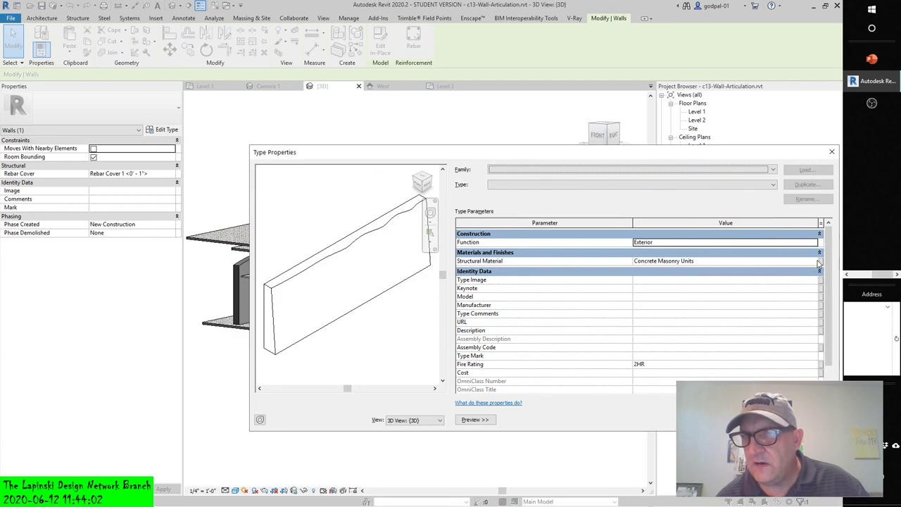
{"action": "left_click", "coordinate": [821, 262]}
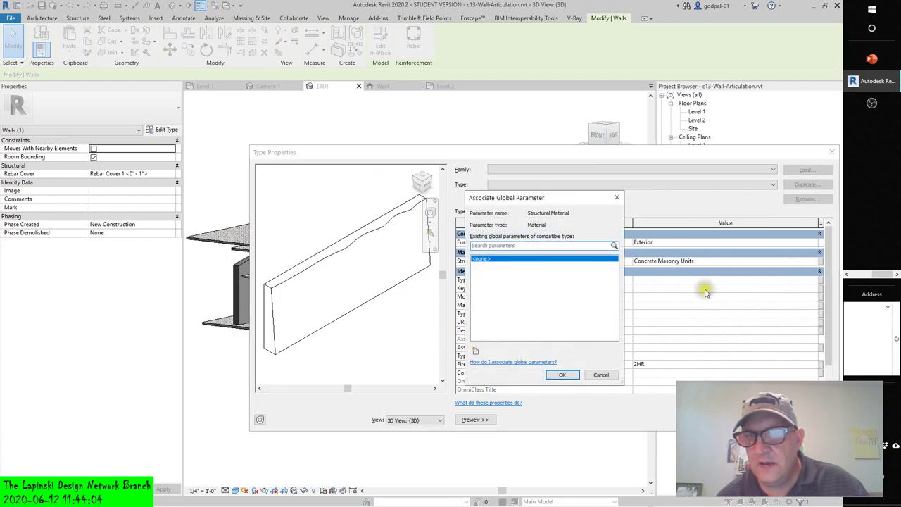
{"action": "left_click", "coordinate": [609, 374]}
{"action": "left_click", "coordinate": [813, 262]}
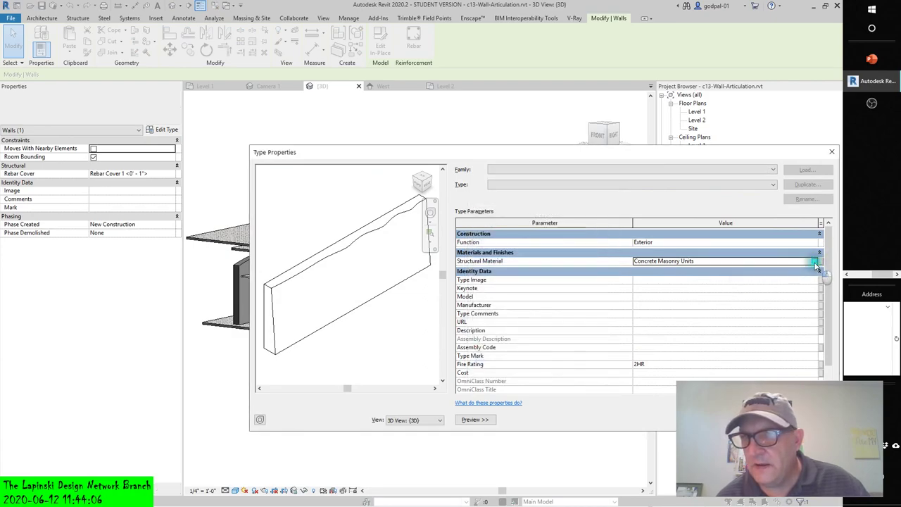
{"action": "left_click", "coordinate": [818, 261]}
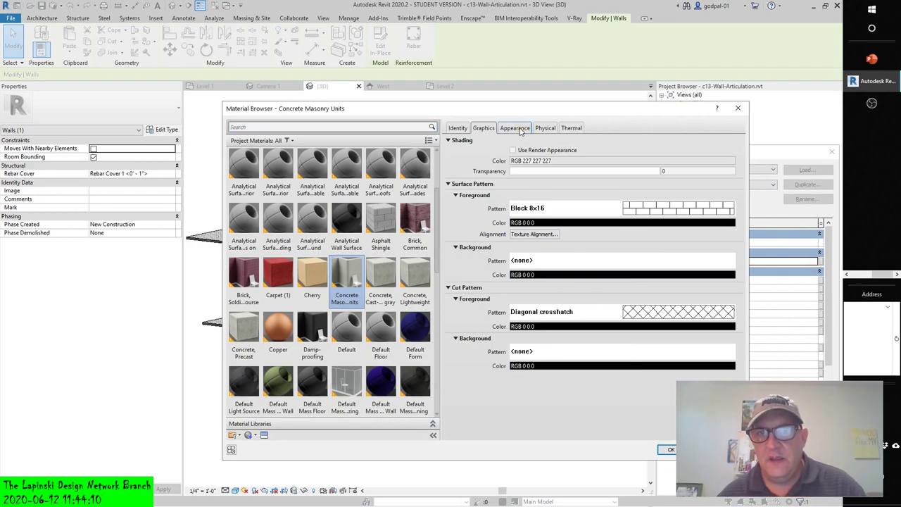
{"action": "left_click", "coordinate": [518, 129]}
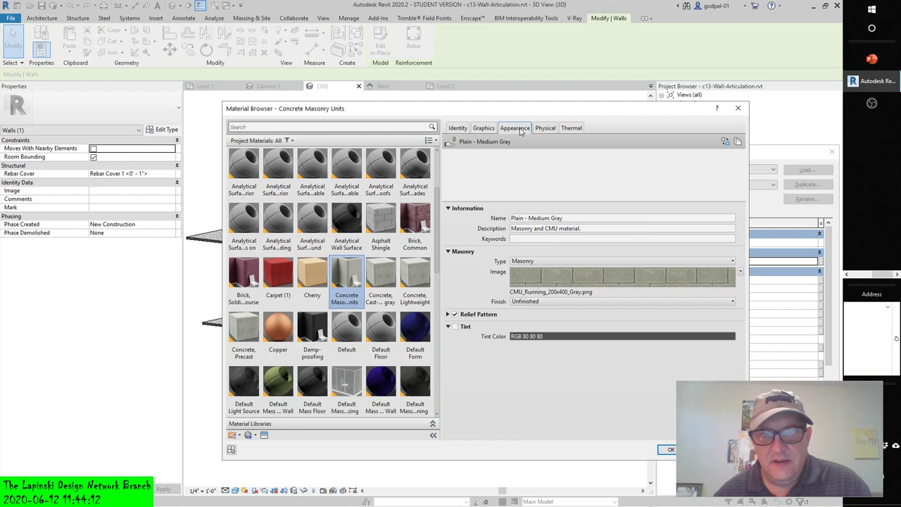
{"action": "left_click", "coordinate": [572, 280]}
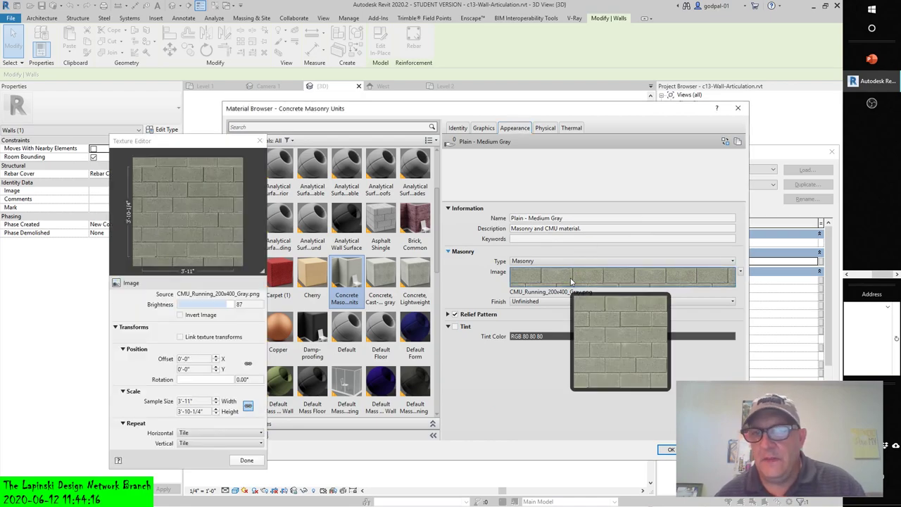
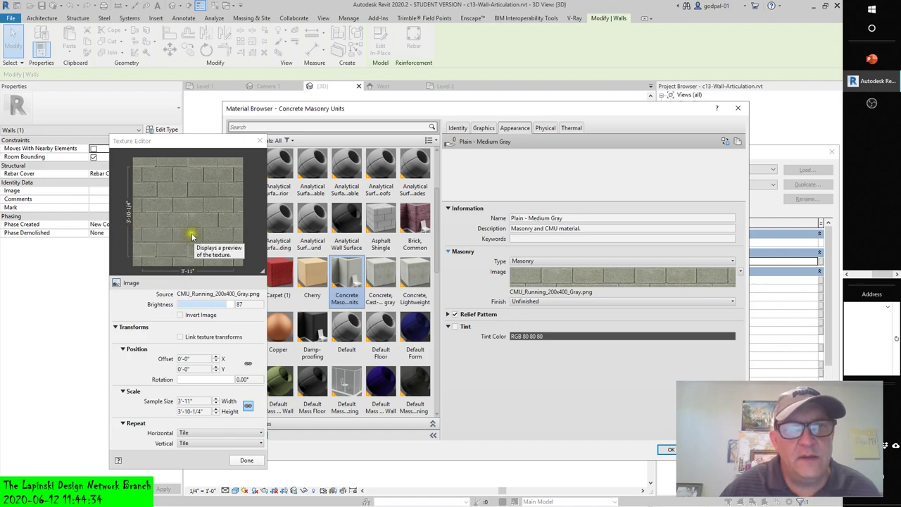
Bring the Texture Editor forward and open the file chooser to replace CMU_Running_200x400_Gray.png
{"action": "left_click", "coordinate": [143, 169]}
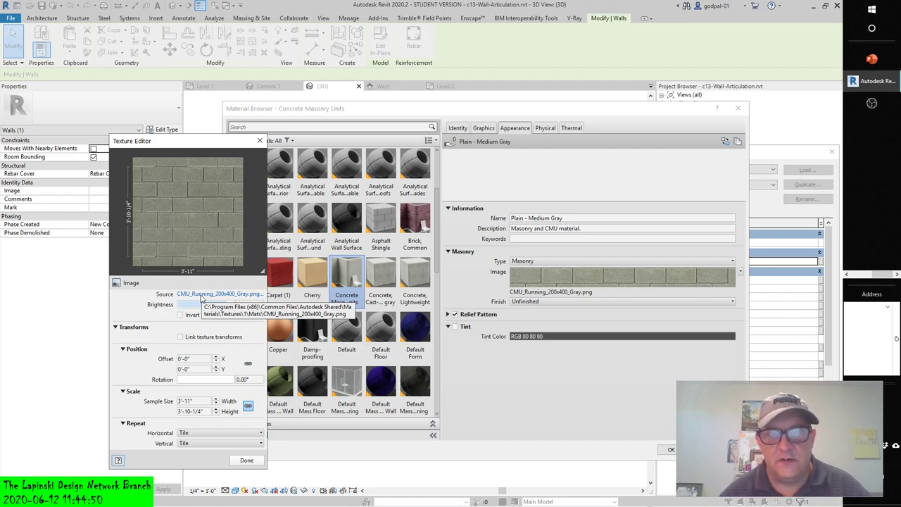
{"action": "left_click", "coordinate": [201, 296]}
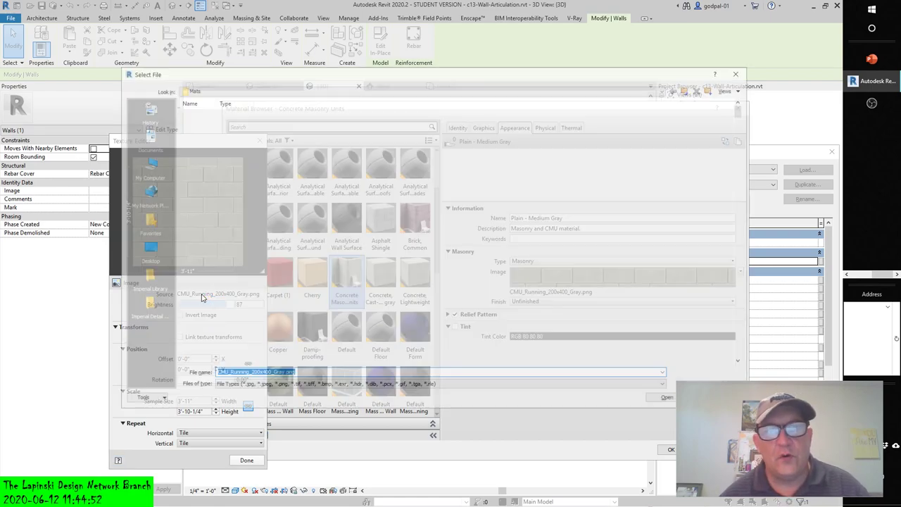
Scroll the Mats folder and preview the fieldstone colour and bump texture files
{"action": "scroll", "coordinate": [426, 232], "scroll_direction": "down", "scroll_amount": 5}
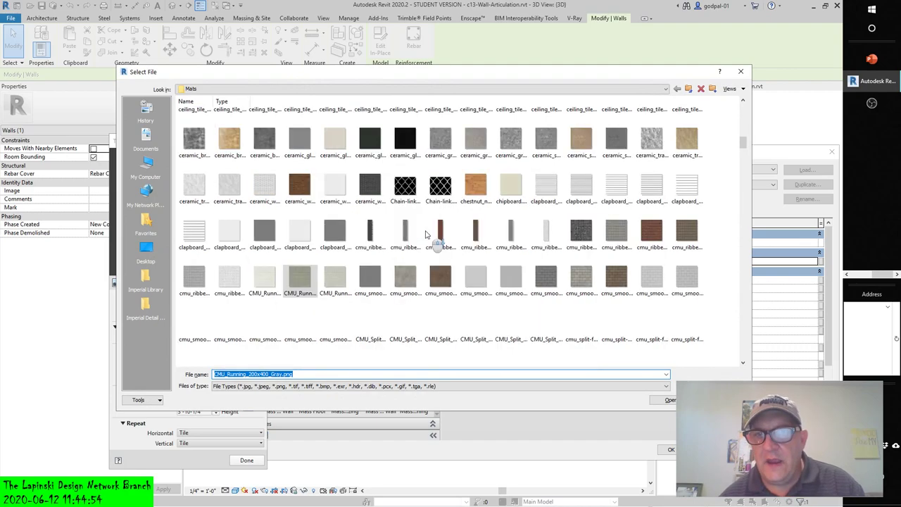
{"action": "scroll", "coordinate": [426, 233], "scroll_direction": "down", "scroll_amount": 3}
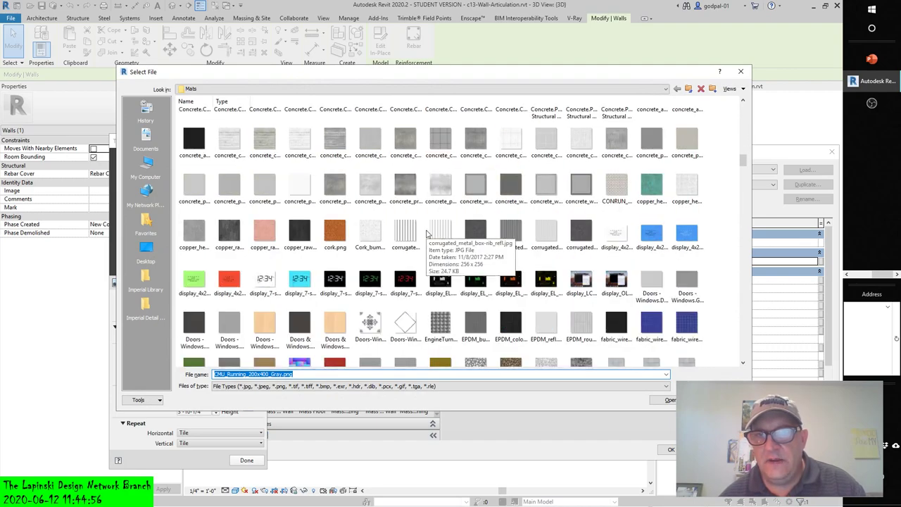
{"action": "scroll", "coordinate": [426, 232], "scroll_direction": "down", "scroll_amount": 2}
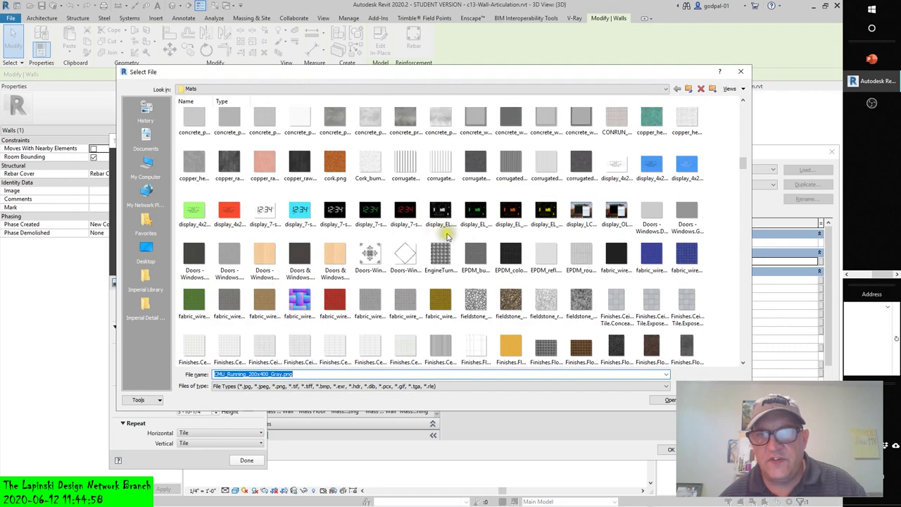
{"action": "left_click", "coordinate": [514, 301]}
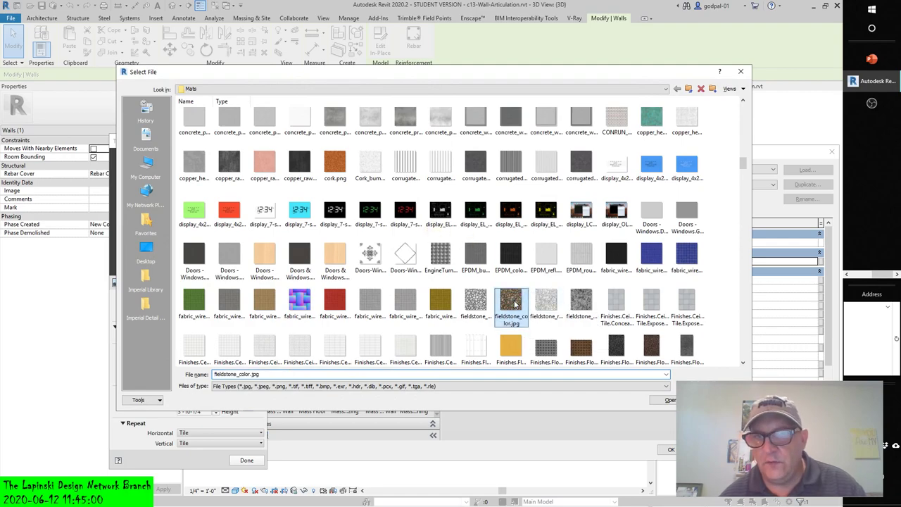
{"action": "left_click", "coordinate": [476, 303]}
Load Masonry.Stone.Limestone.Ashlar.Coursed.jpg as the masonry texture source
{"action": "scroll", "coordinate": [477, 303], "scroll_direction": "down", "scroll_amount": 2}
{"action": "scroll", "coordinate": [477, 303], "scroll_direction": "down", "scroll_amount": 6}
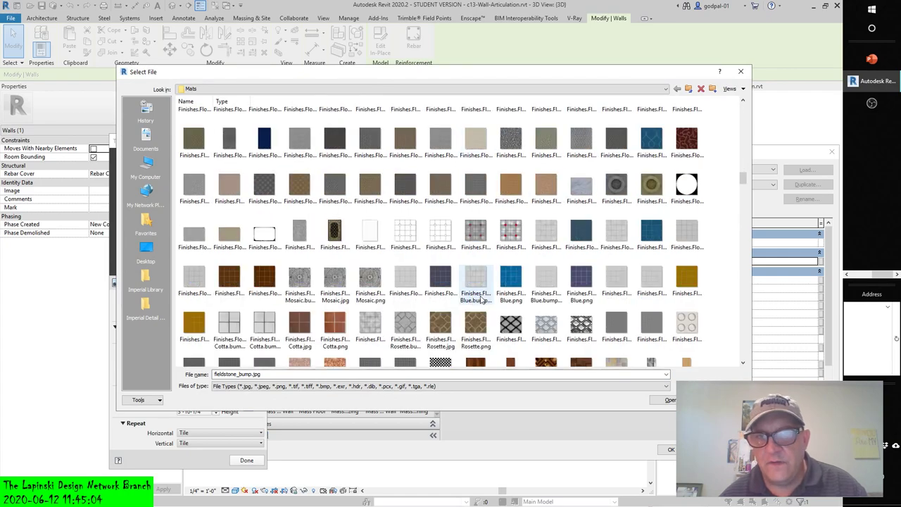
{"action": "scroll", "coordinate": [481, 300], "scroll_direction": "down", "scroll_amount": 8}
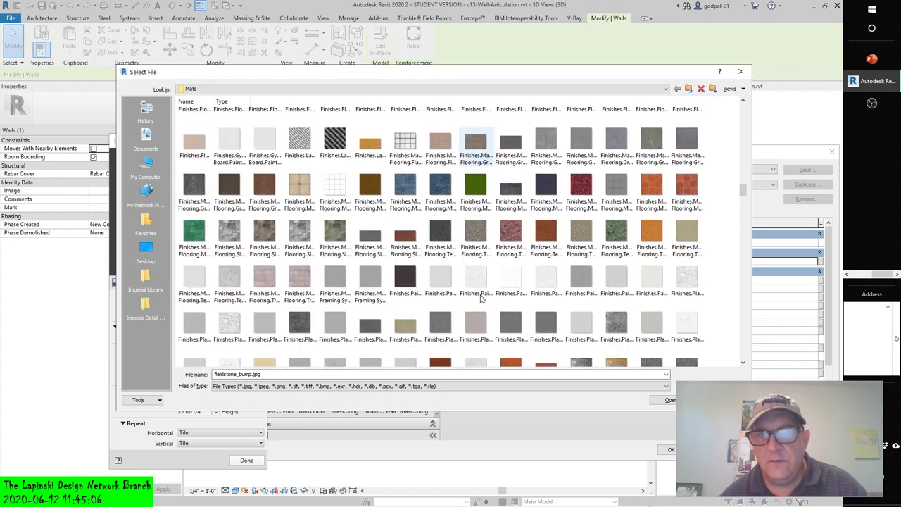
{"action": "scroll", "coordinate": [481, 300], "scroll_direction": "down", "scroll_amount": 2}
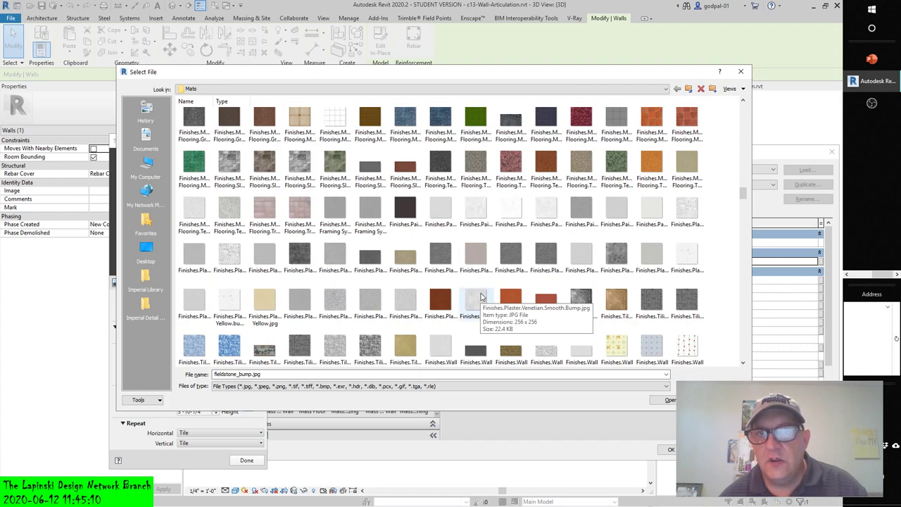
{"action": "scroll", "coordinate": [480, 296], "scroll_direction": "down", "scroll_amount": 5}
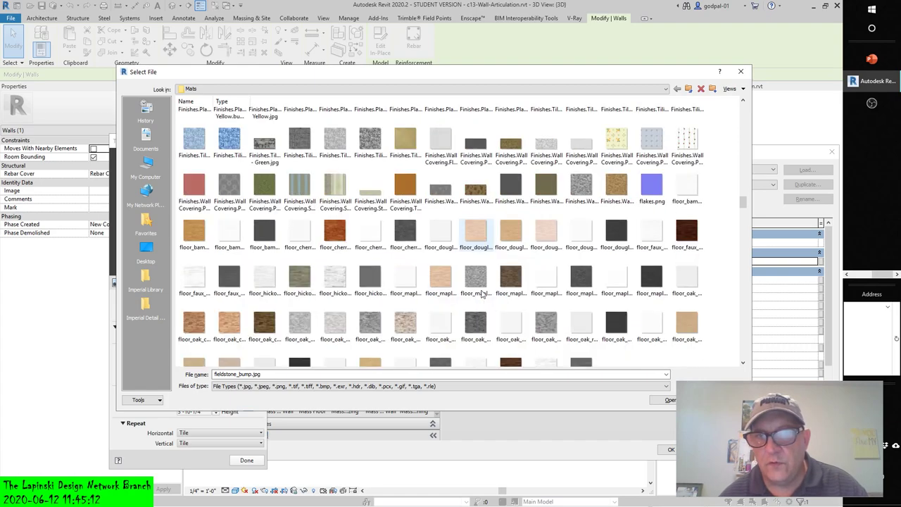
{"action": "scroll", "coordinate": [482, 294], "scroll_direction": "down", "scroll_amount": 5}
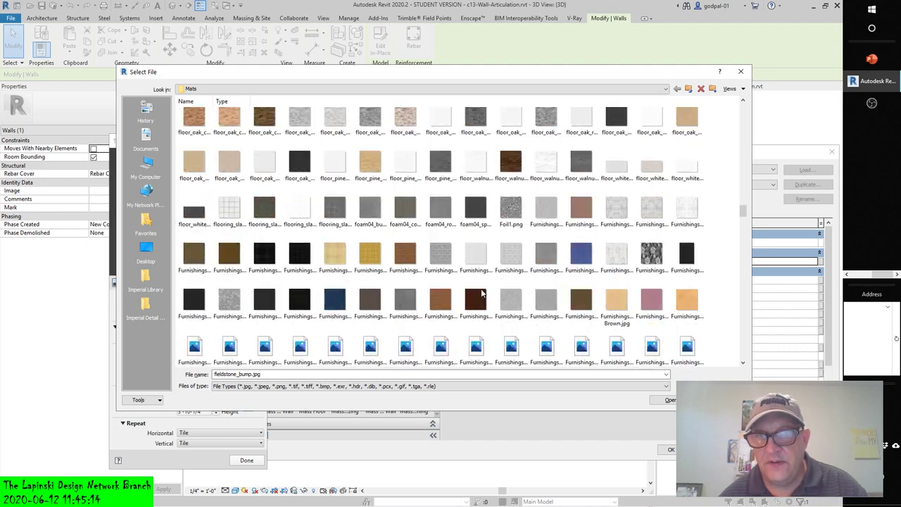
{"action": "scroll", "coordinate": [482, 294], "scroll_direction": "down", "scroll_amount": 3}
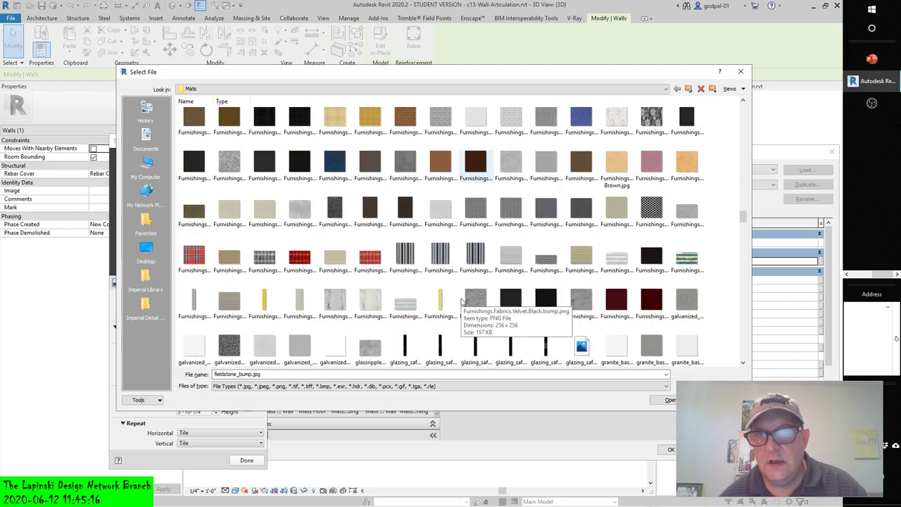
{"action": "scroll", "coordinate": [462, 302], "scroll_direction": "down", "scroll_amount": 3}
{"action": "scroll", "coordinate": [461, 302], "scroll_direction": "down", "scroll_amount": 3}
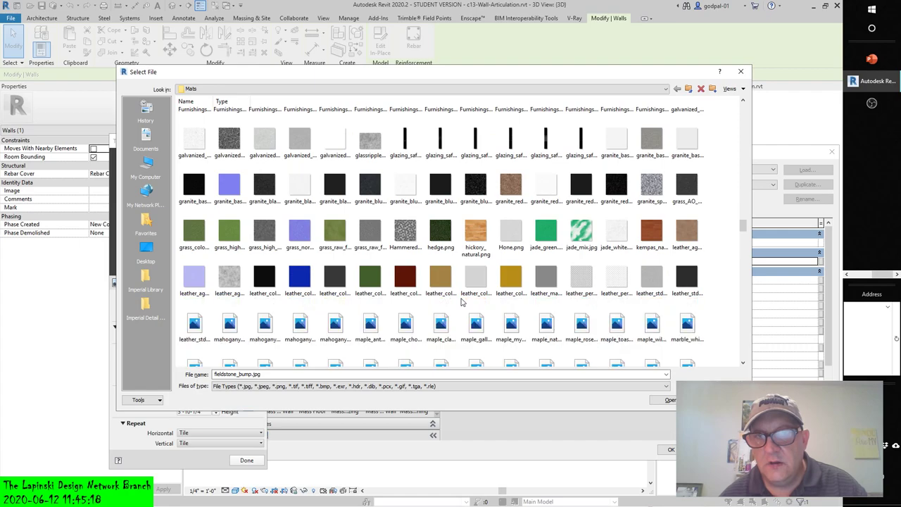
{"action": "scroll", "coordinate": [462, 301], "scroll_direction": "down", "scroll_amount": 3}
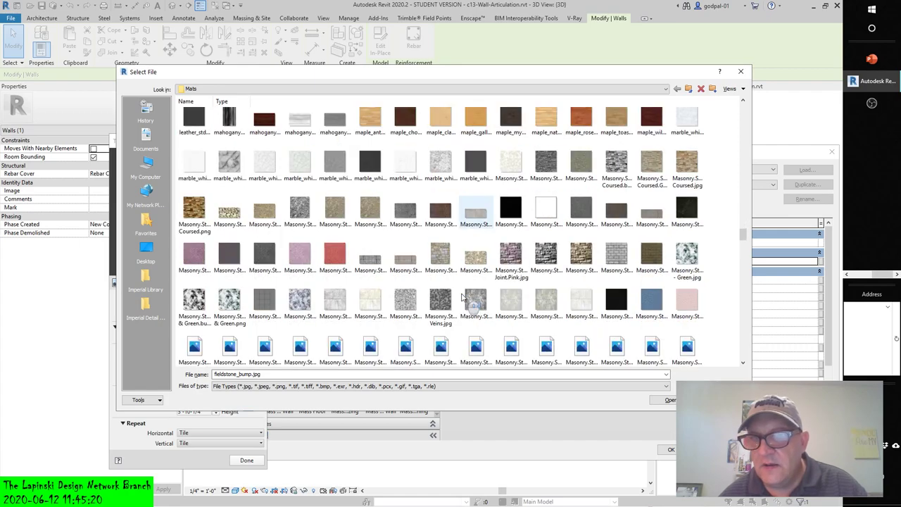
{"action": "scroll", "coordinate": [462, 302], "scroll_direction": "down", "scroll_amount": 1}
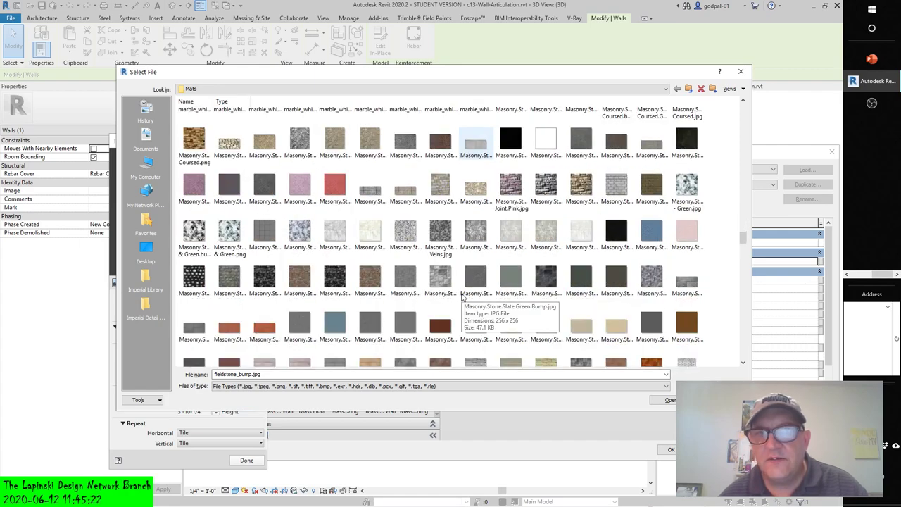
{"action": "scroll", "coordinate": [462, 302], "scroll_direction": "down", "scroll_amount": 2}
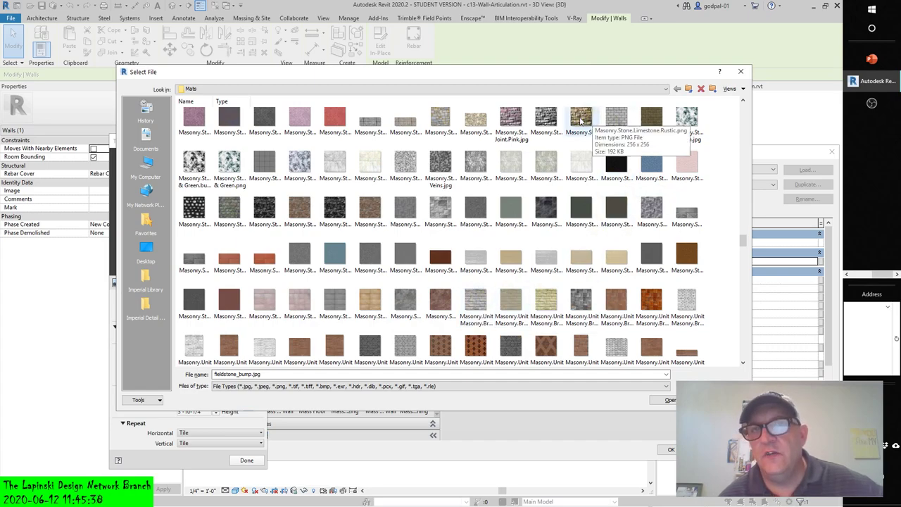
{"action": "left_click", "coordinate": [442, 120]}
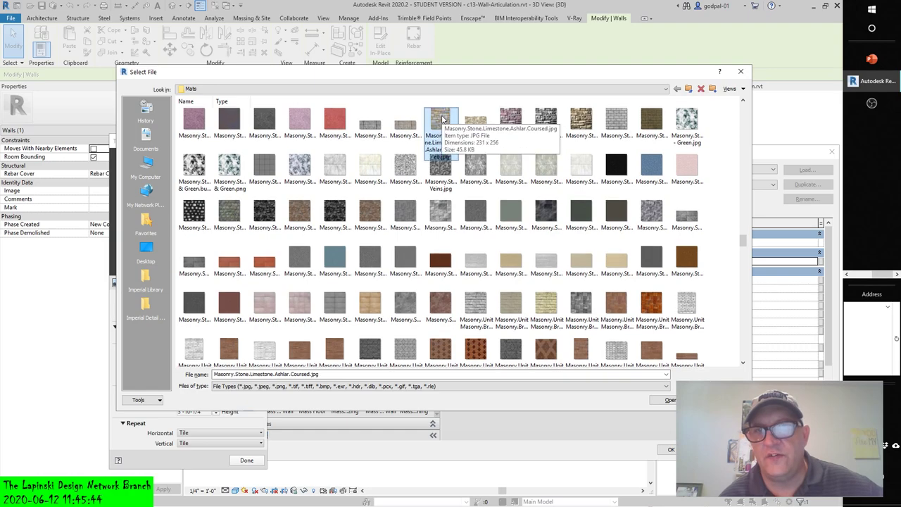
{"action": "left_click", "coordinate": [670, 399]}
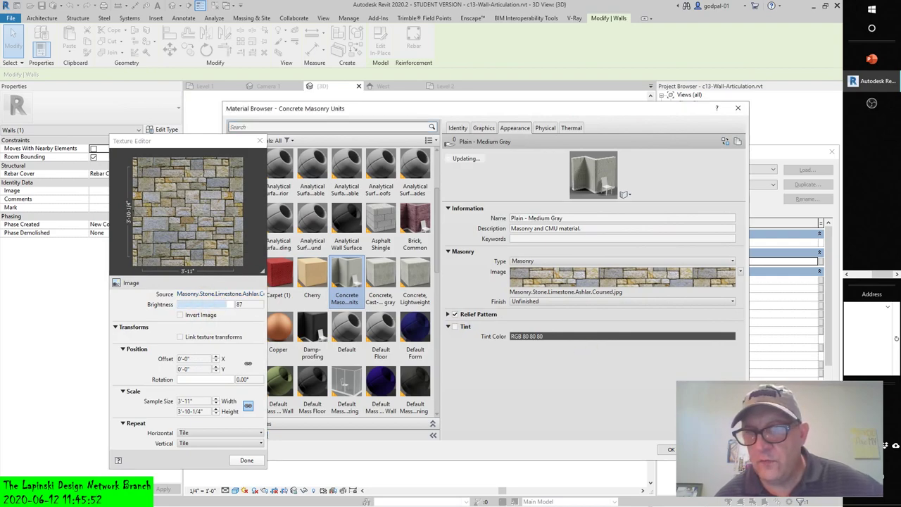
Close the Texture Editor, Material Browser and Type Properties, keeping the stone texture
{"action": "left_click", "coordinate": [247, 460]}
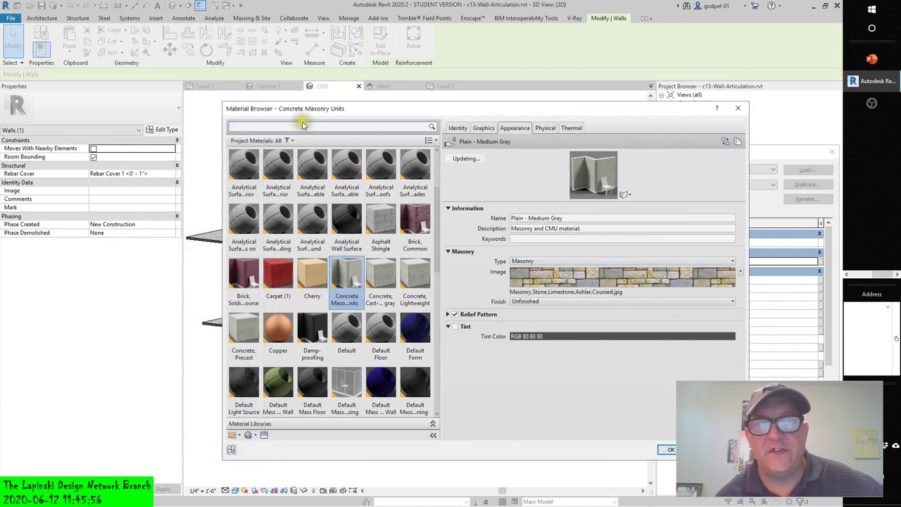
{"action": "left_click", "coordinate": [669, 449]}
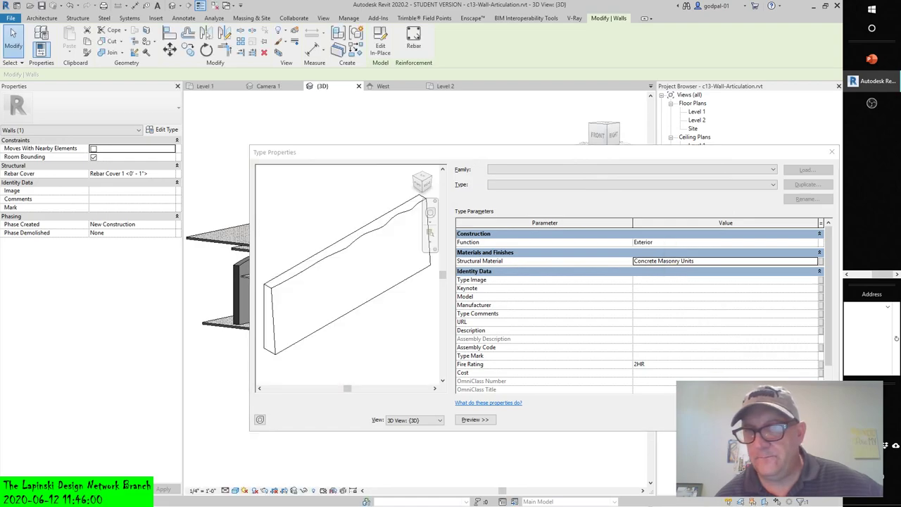
{"action": "left_click", "coordinate": [718, 420]}
Zoom in on the textured wall, then reselect it and reopen its type properties
{"action": "left_click", "coordinate": [547, 410]}
{"action": "scroll", "coordinate": [528, 391], "scroll_direction": "up", "scroll_amount": 3}
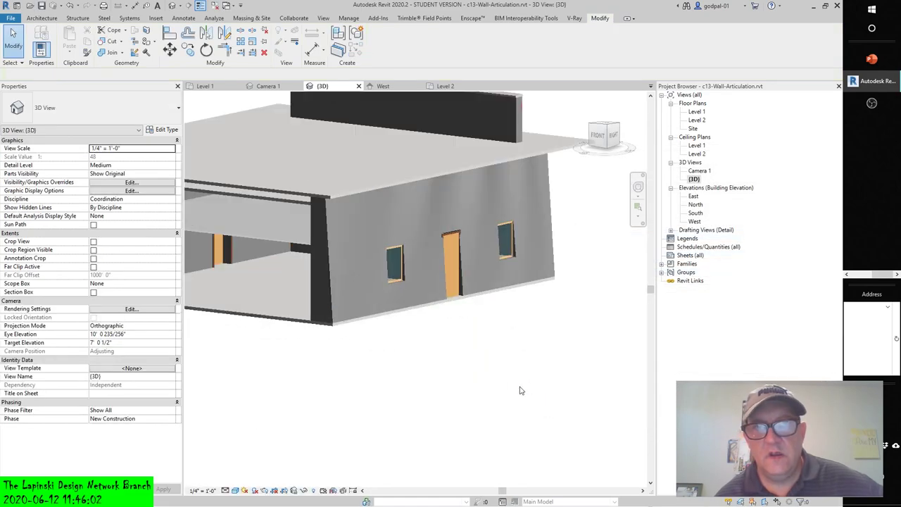
{"action": "scroll", "coordinate": [376, 302], "scroll_direction": "up", "scroll_amount": 2}
{"action": "left_click", "coordinate": [373, 305]}
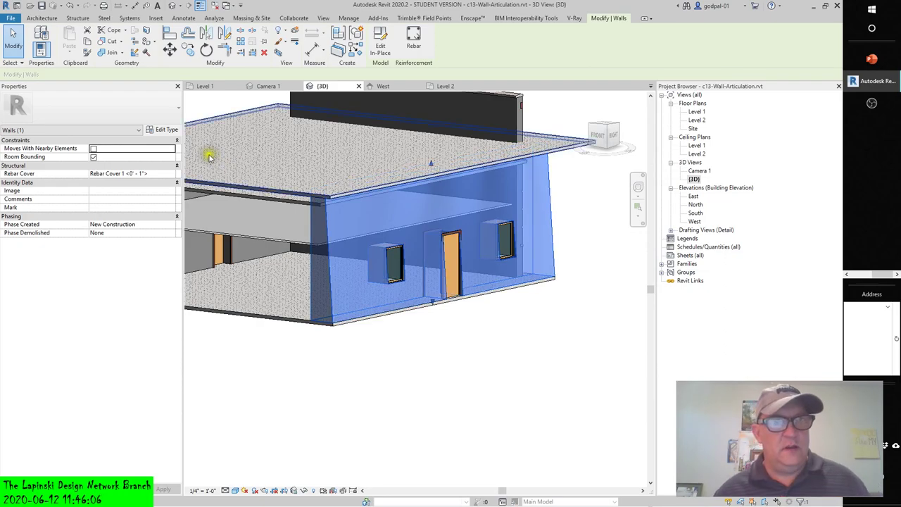
{"action": "left_click", "coordinate": [167, 130]}
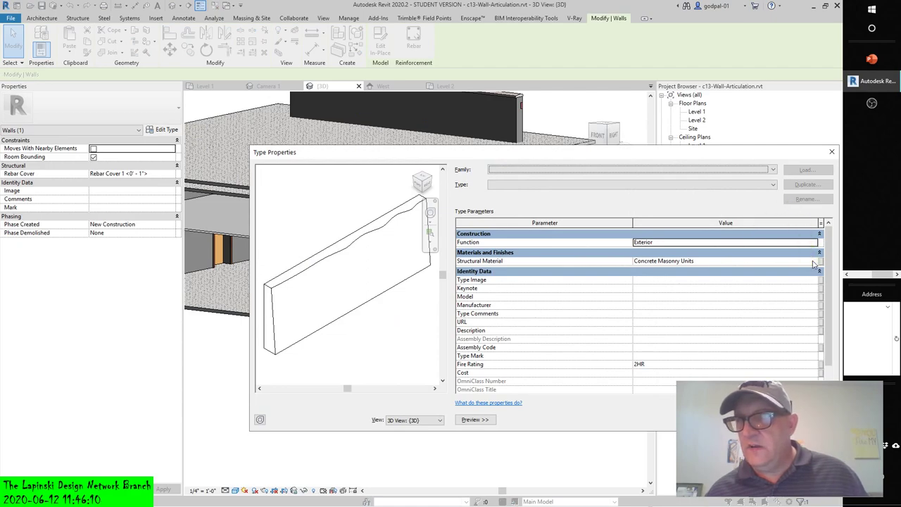
Turn on Use Render Appearance for Concrete Masonry Units, close the dialogs and deselect the wall
{"action": "left_click", "coordinate": [816, 262]}
{"action": "left_click", "coordinate": [818, 261]}
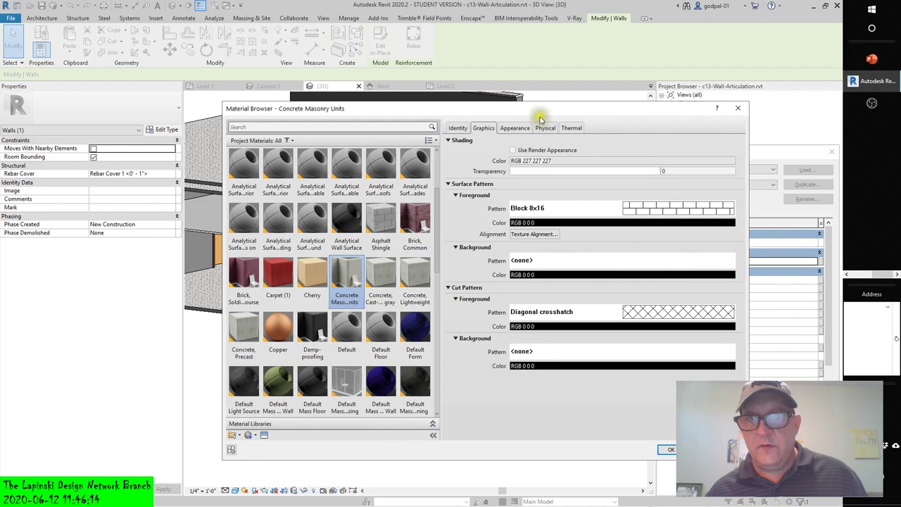
{"action": "left_click", "coordinate": [516, 128]}
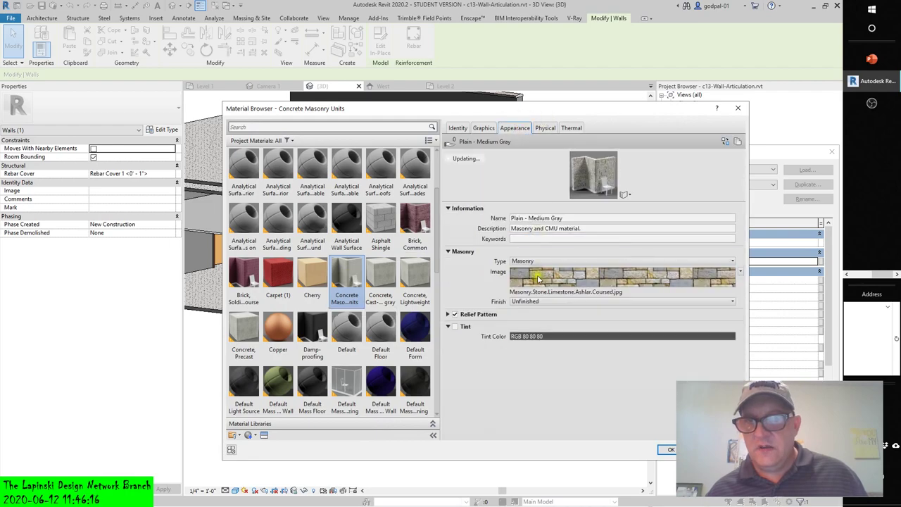
{"action": "mouse_move", "coordinate": [539, 282]}
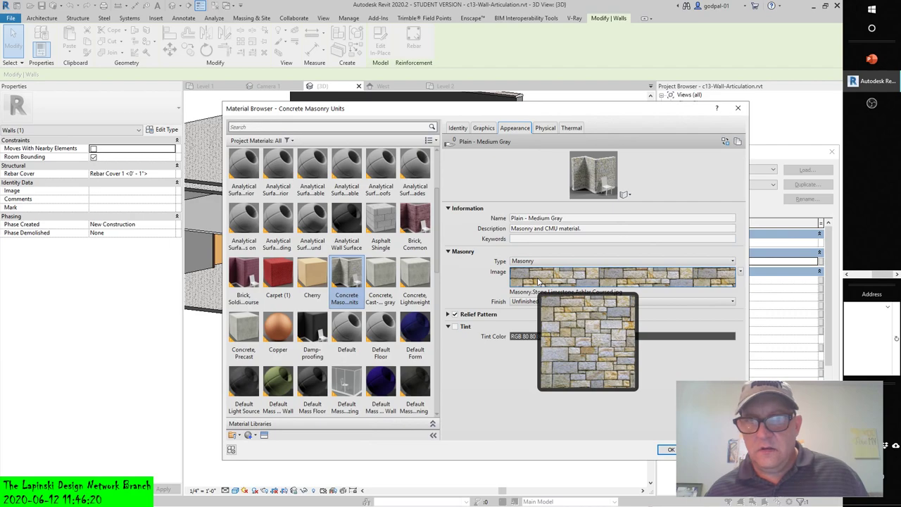
{"action": "left_click", "coordinate": [486, 129]}
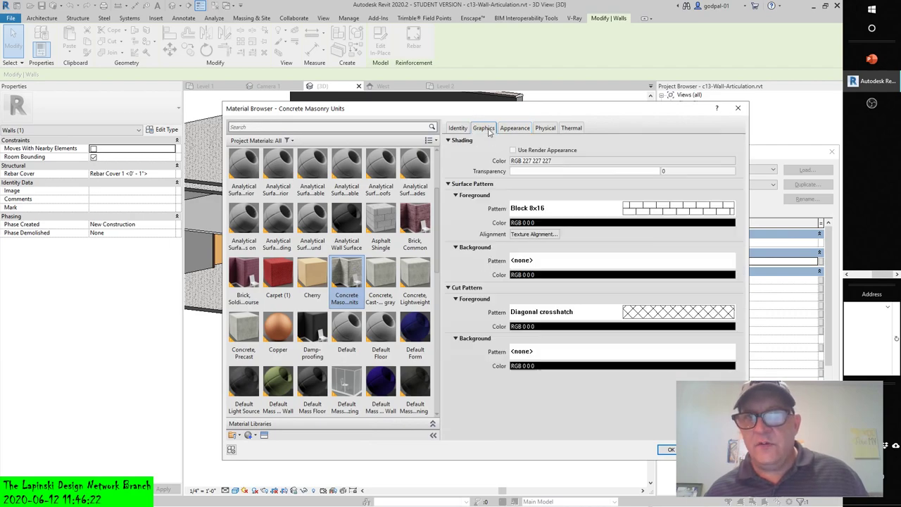
{"action": "left_click", "coordinate": [512, 150]}
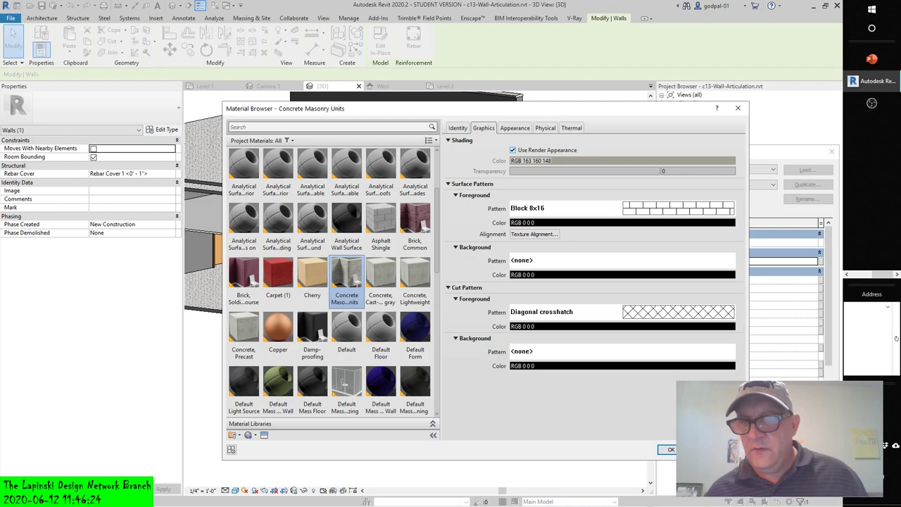
{"action": "left_click", "coordinate": [671, 449]}
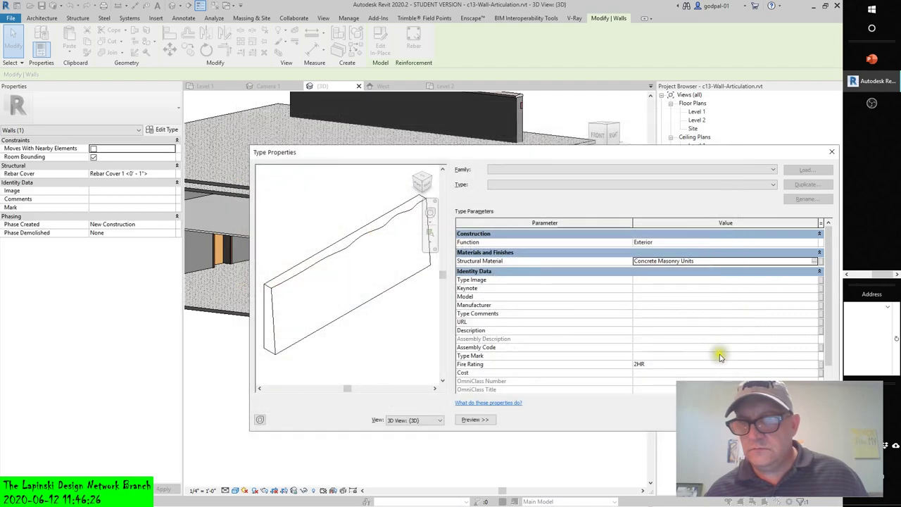
{"action": "key", "text": "Return"}
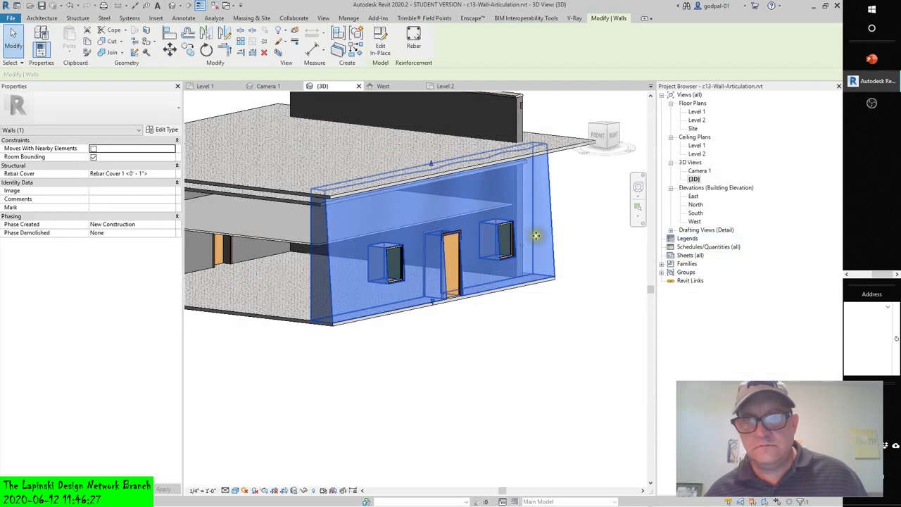
{"action": "left_click", "coordinate": [526, 373]}
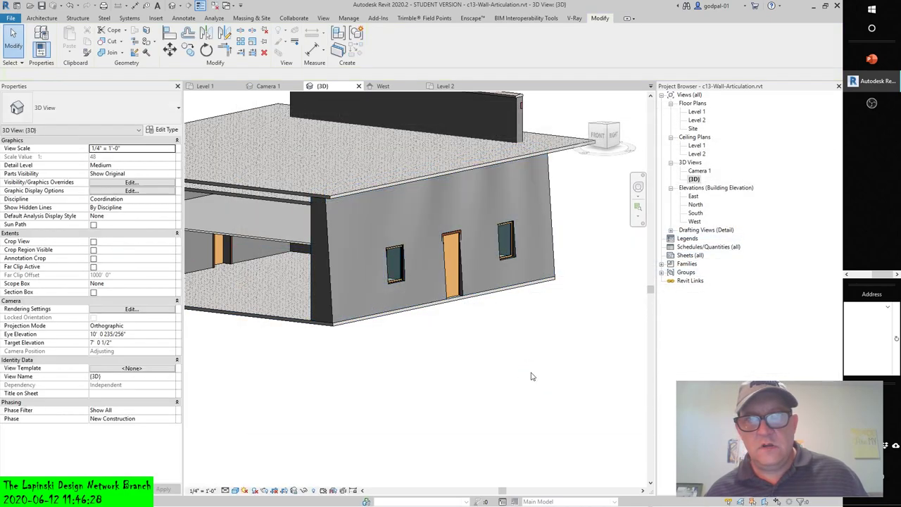
{"action": "left_click", "coordinate": [234, 490]}
{"action": "left_click", "coordinate": [386, 321]}
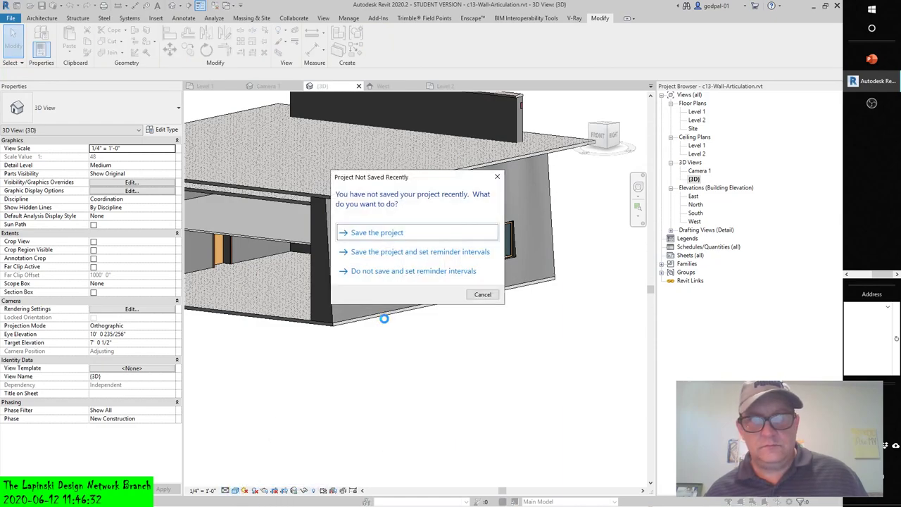
{"action": "left_click", "coordinate": [482, 294]}
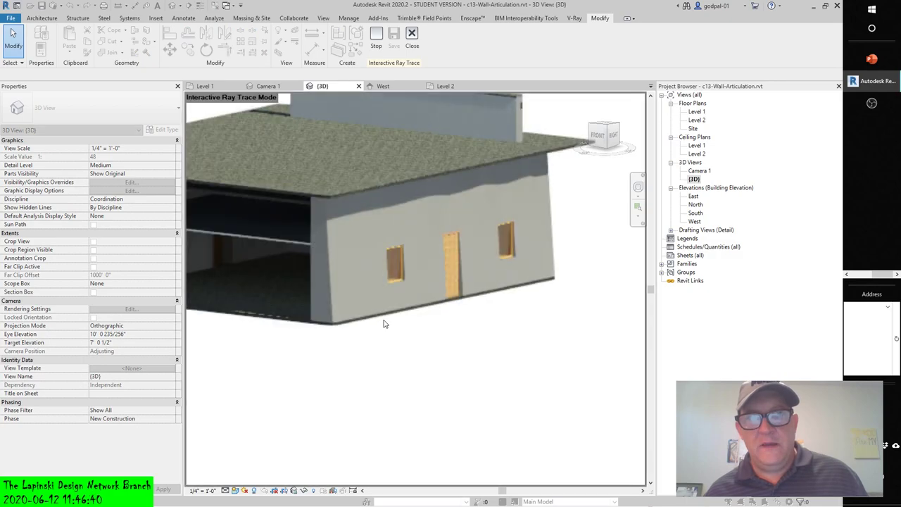
{"action": "mouse_move", "coordinate": [384, 324]}
{"action": "middle_mouse_down", "text": "shift"}
{"action": "mouse_move", "coordinate": [370, 354]}
{"action": "mouse_move", "coordinate": [310, 352]}
{"action": "mouse_move", "coordinate": [430, 359]}
{"action": "mouse_move", "coordinate": [320, 356]}
{"action": "middle_mouse_up", "text": "shift"}
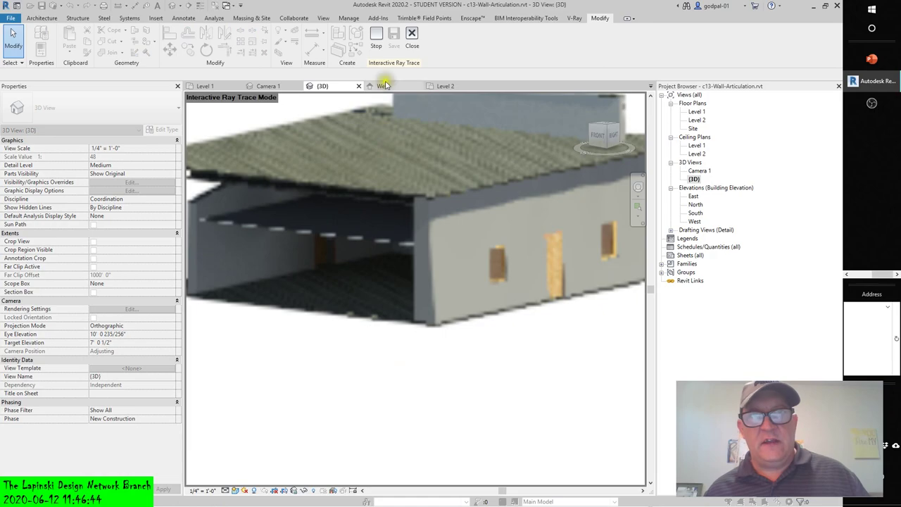
{"action": "left_click", "coordinate": [412, 35]}
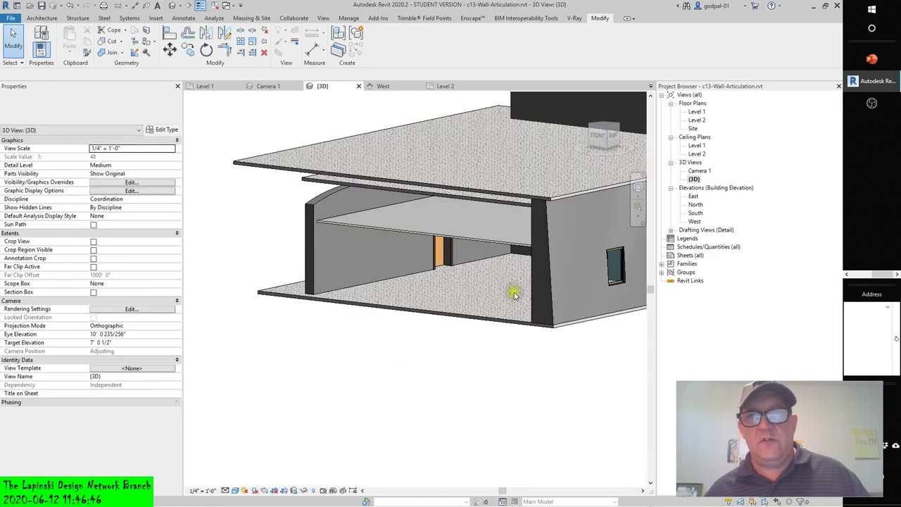
Orbit to the windowed side wall and open its Concrete Masonry Units structural material
{"action": "middle_click_drag", "start_coordinate": [515, 294], "coordinate": [359, 296], "text": "shift"}
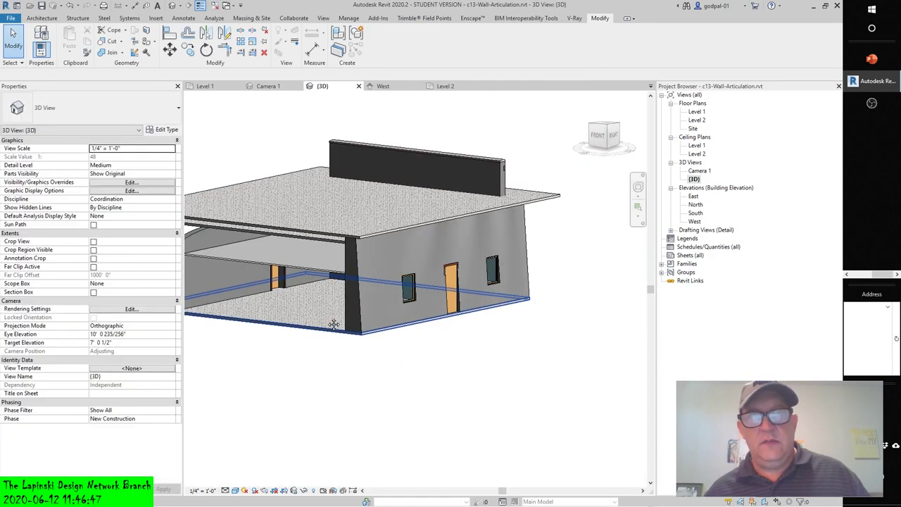
{"action": "left_click", "coordinate": [353, 292]}
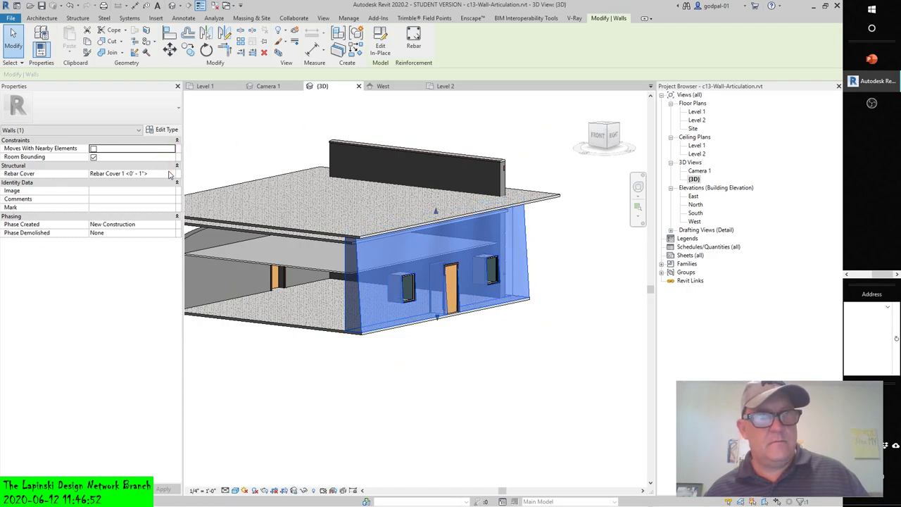
{"action": "left_click", "coordinate": [168, 129]}
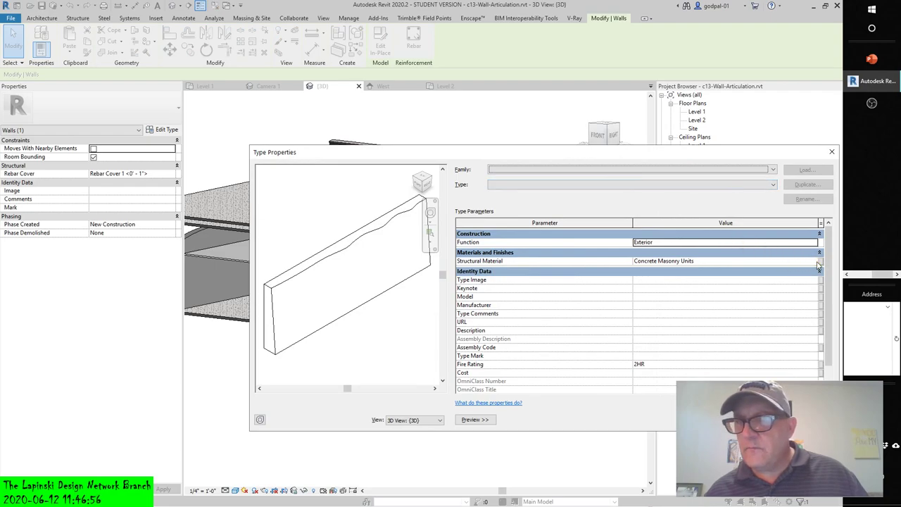
{"action": "left_click", "coordinate": [819, 261]}
{"action": "left_click", "coordinate": [817, 262]}
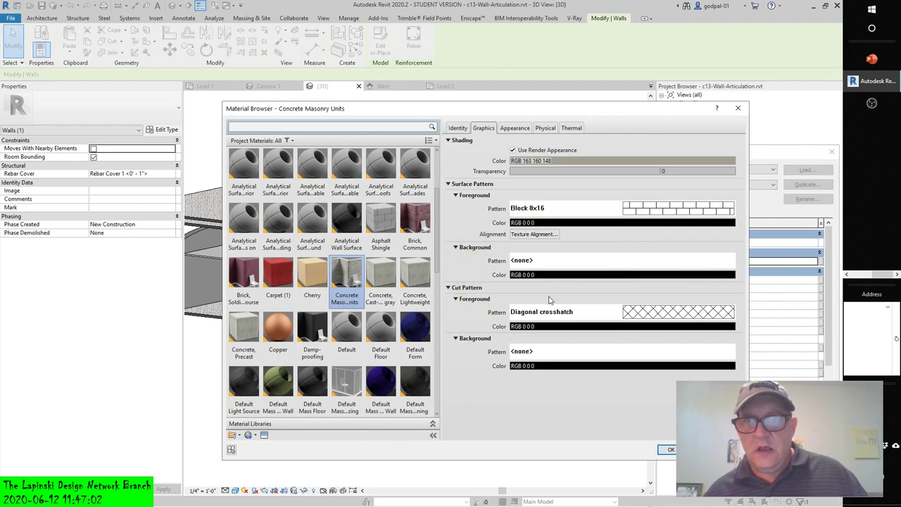
Shift the stone render texture right twice and down once to align with Block 8x16
{"action": "left_click", "coordinate": [534, 234]}
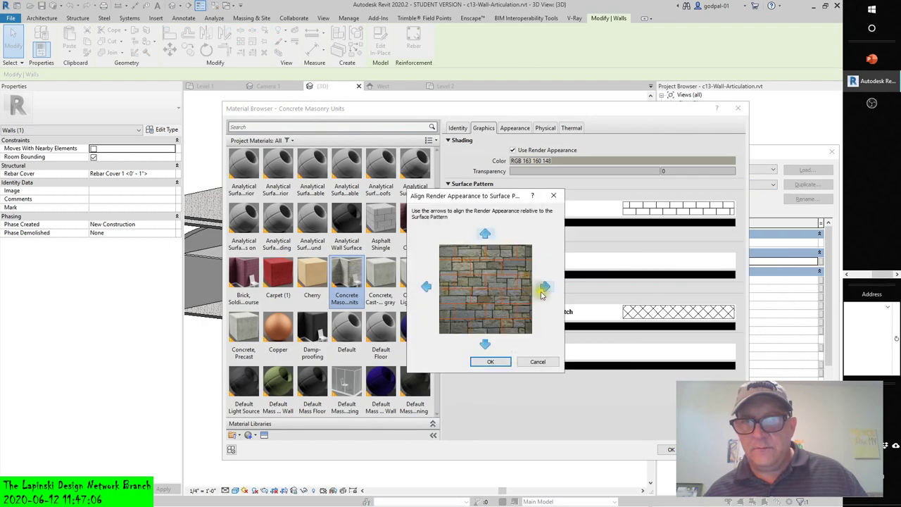
{"action": "left_click", "coordinate": [544, 288]}
{"action": "left_click", "coordinate": [543, 288]}
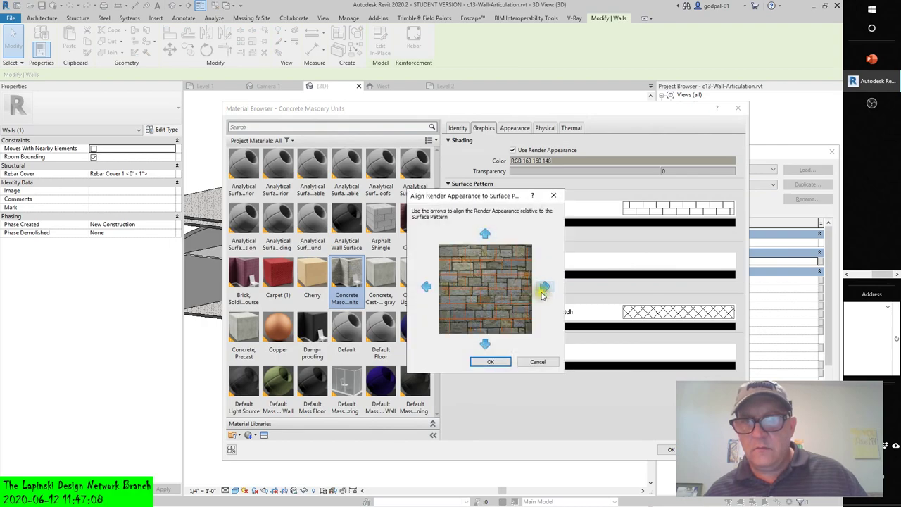
{"action": "left_click", "coordinate": [485, 346]}
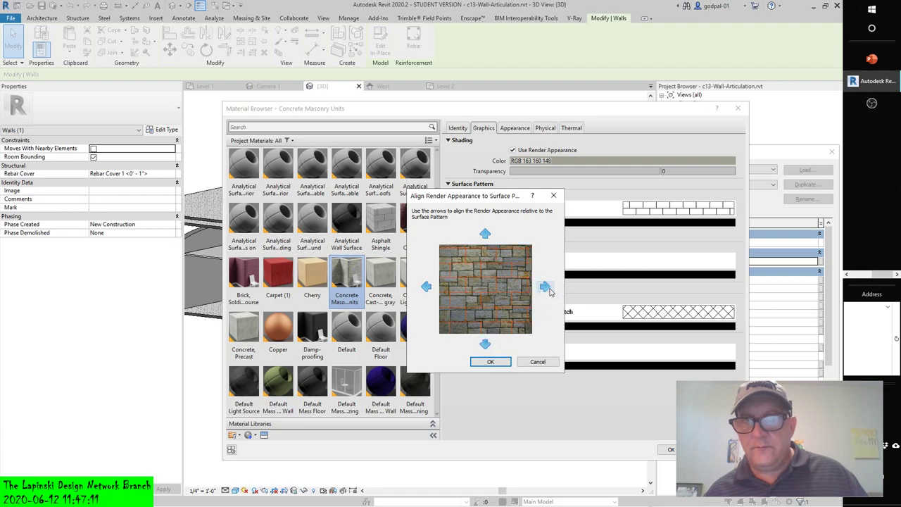
{"action": "left_click", "coordinate": [485, 363]}
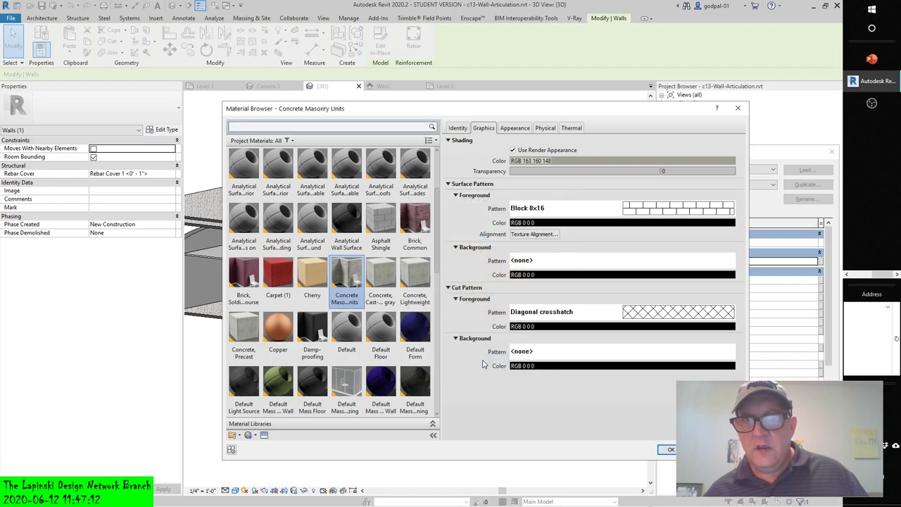
Set the appearance's masonry type to CMU and finish to Glossy, and enlarge the preview
{"action": "left_click", "coordinate": [516, 128]}
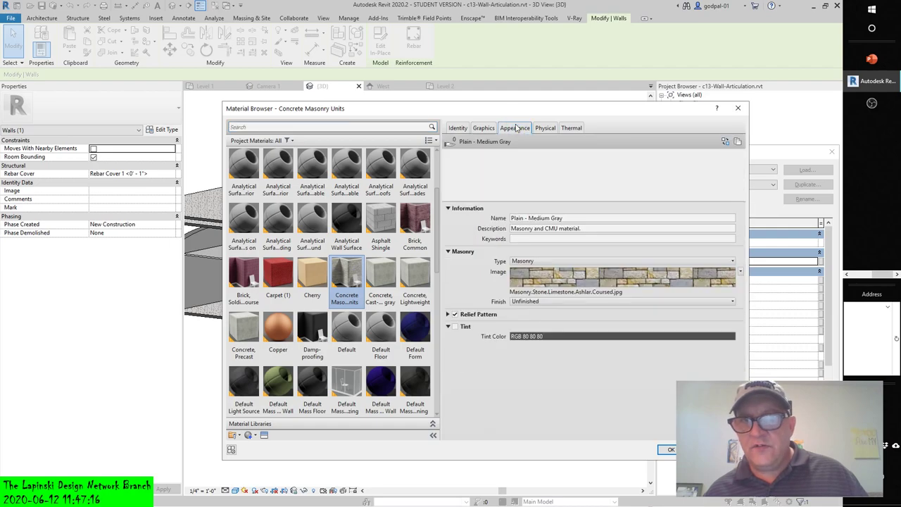
{"action": "left_click", "coordinate": [544, 262]}
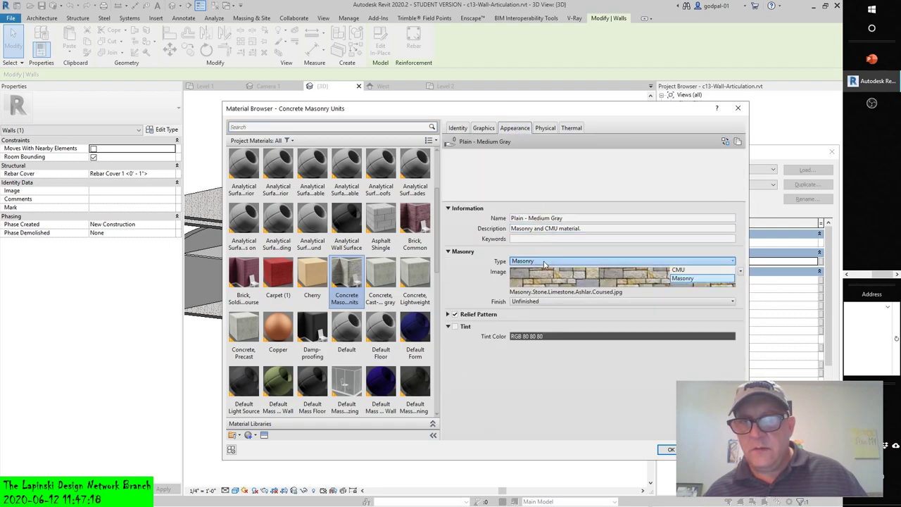
{"action": "left_click", "coordinate": [679, 271]}
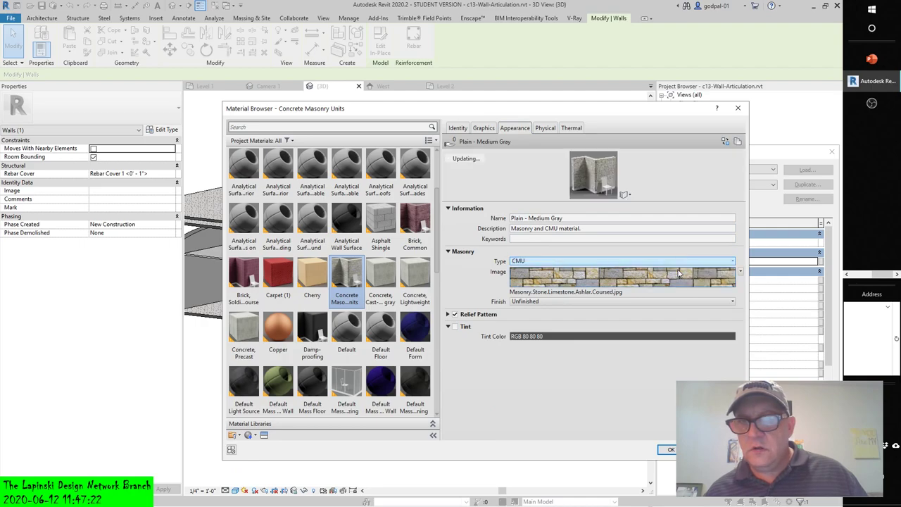
{"action": "mouse_move", "coordinate": [679, 273]}
{"action": "left_click", "coordinate": [563, 301]}
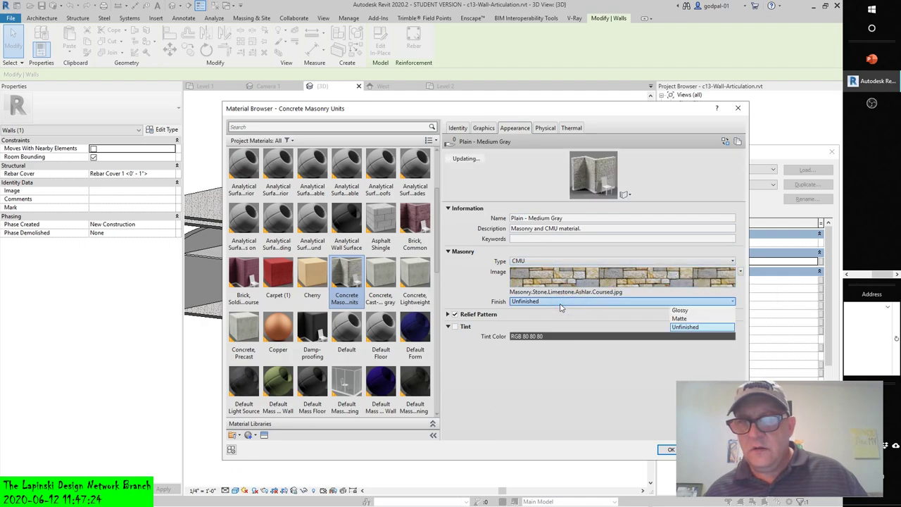
{"action": "left_click", "coordinate": [678, 311]}
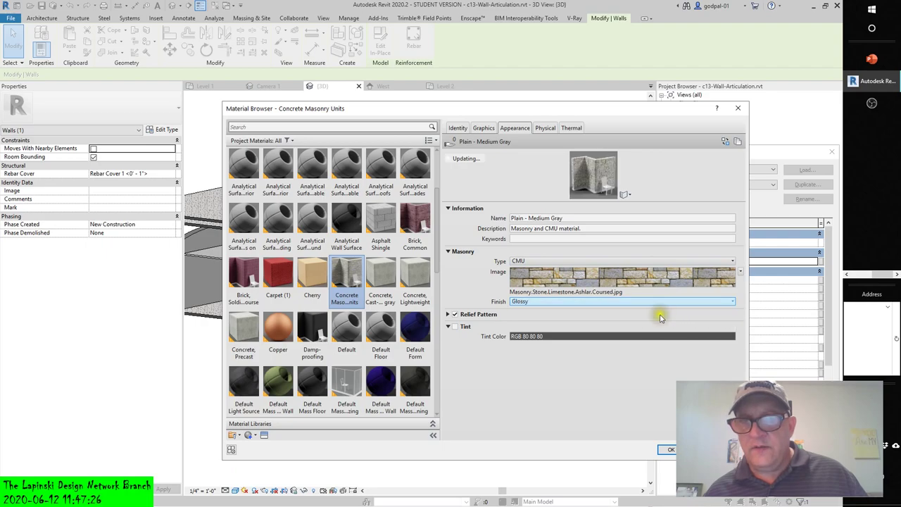
{"action": "left_click_drag", "start_coordinate": [636, 200], "coordinate": [649, 330]}
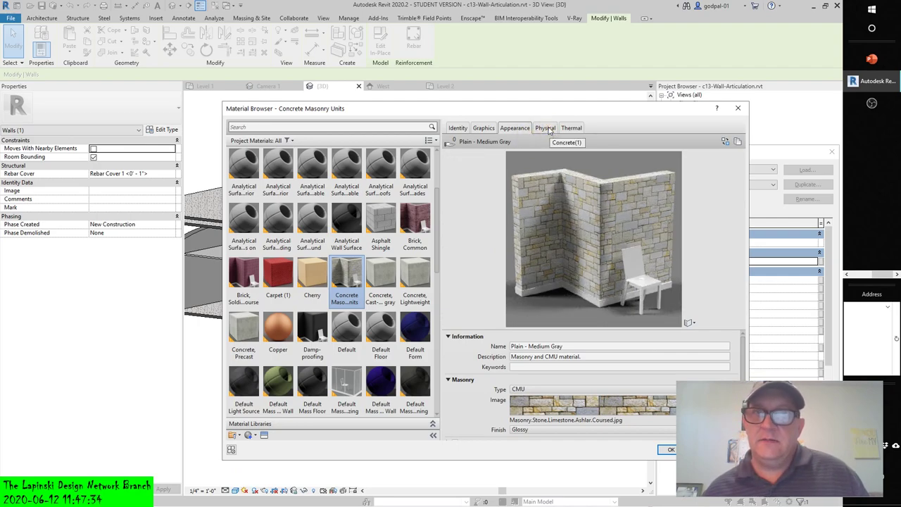
{"action": "left_click", "coordinate": [546, 128]}
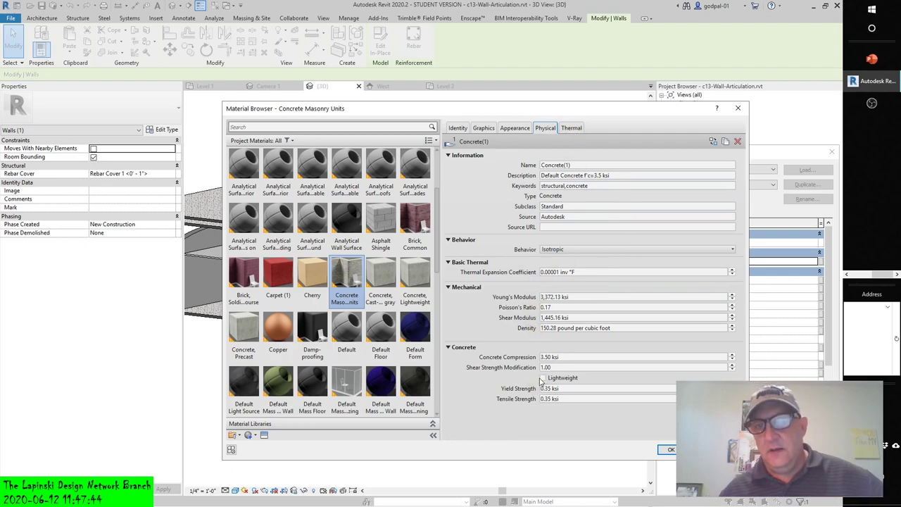
{"action": "left_click", "coordinate": [569, 128]}
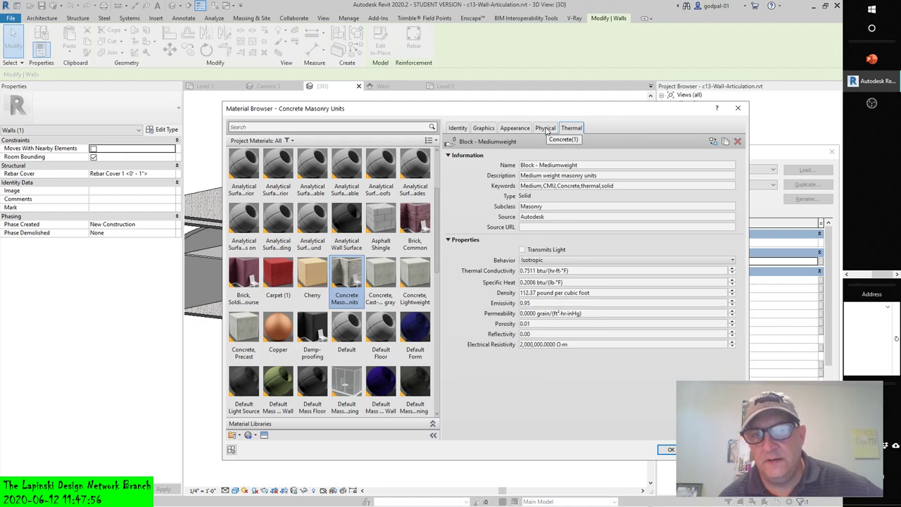
{"action": "left_click", "coordinate": [546, 128]}
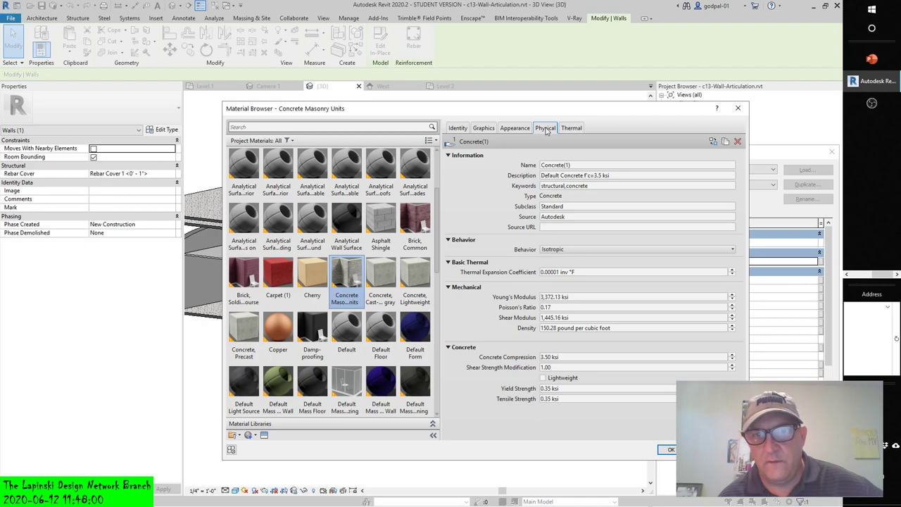
Review the masonry image's colour or image options on the Appearance tab without changing them
{"action": "left_click", "coordinate": [514, 128]}
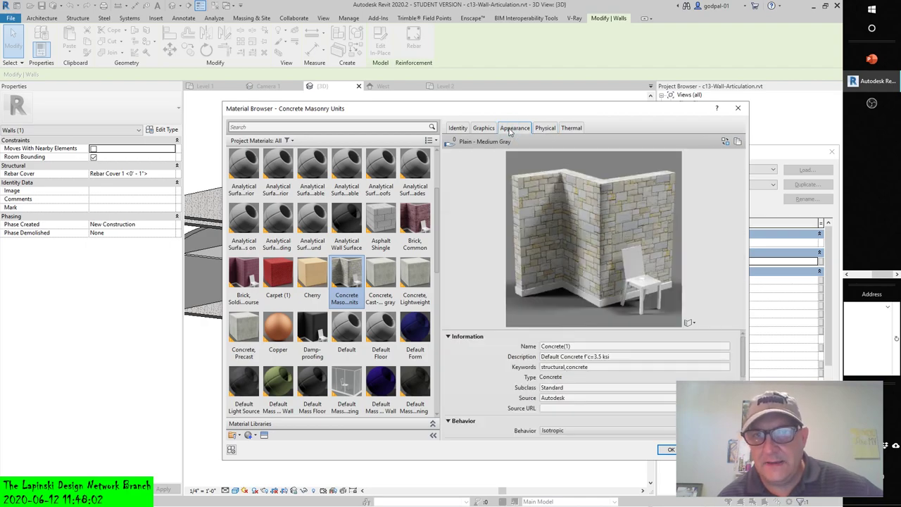
{"action": "scroll", "coordinate": [634, 388], "scroll_direction": "down", "scroll_amount": 2}
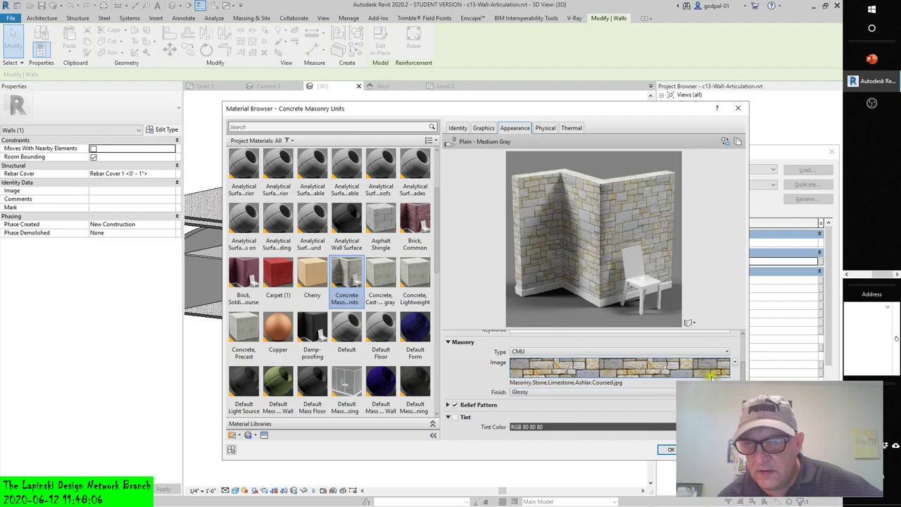
{"action": "left_click", "coordinate": [735, 363]}
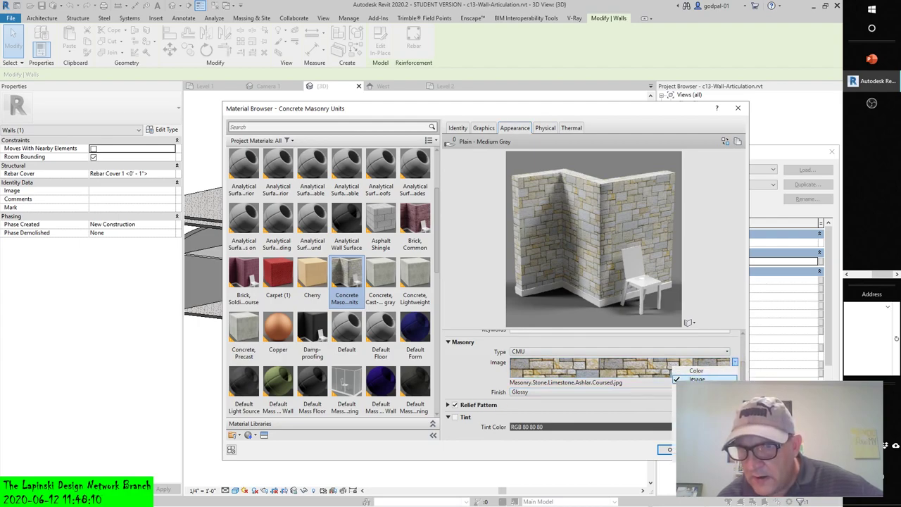
{"action": "left_click", "coordinate": [459, 384]}
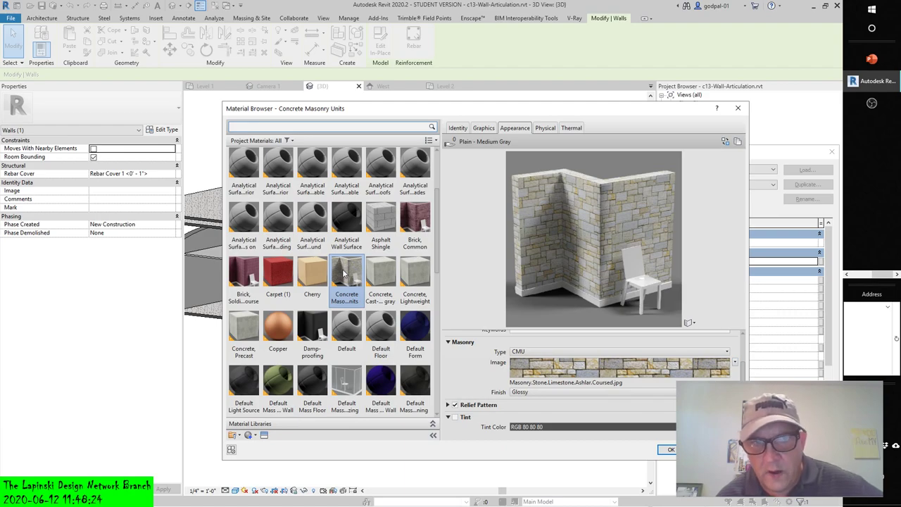
Accept Concrete Masonry Units, close Type Properties and clear the wall selection
{"action": "left_click", "coordinate": [669, 451]}
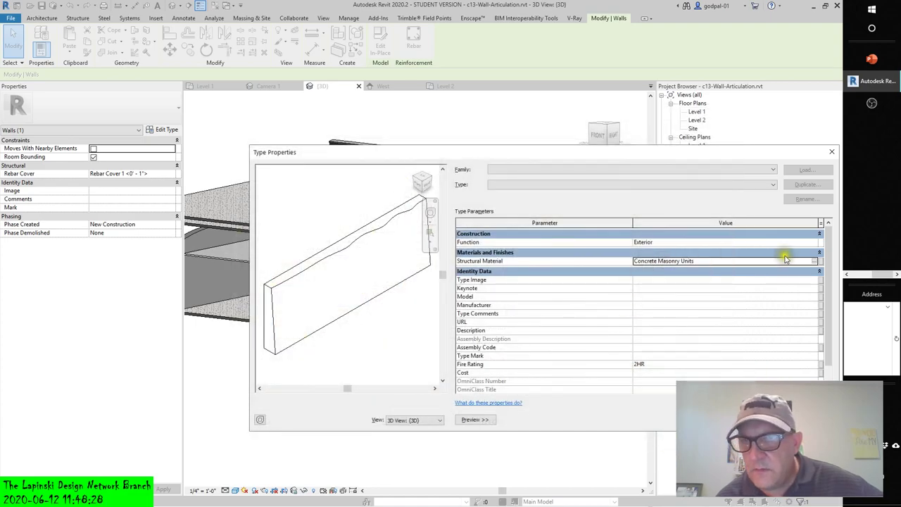
{"action": "left_click", "coordinate": [814, 261]}
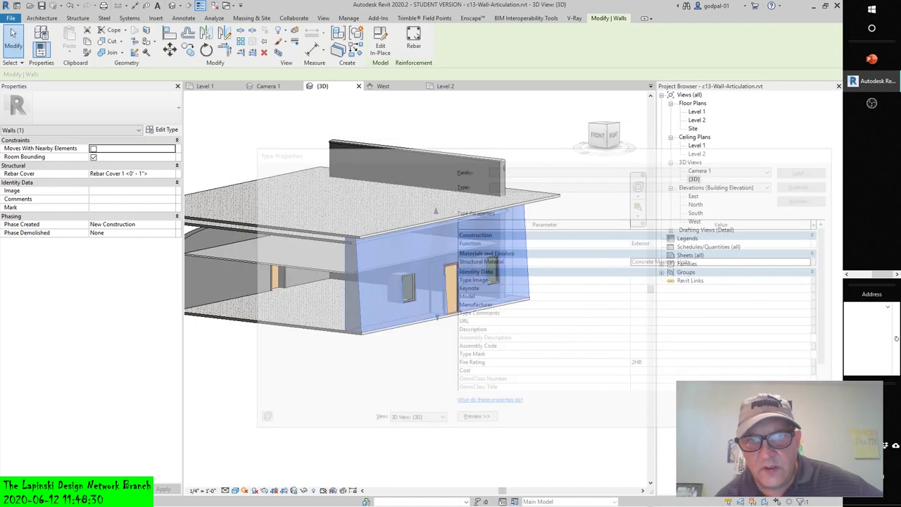
{"action": "left_click", "coordinate": [509, 424]}
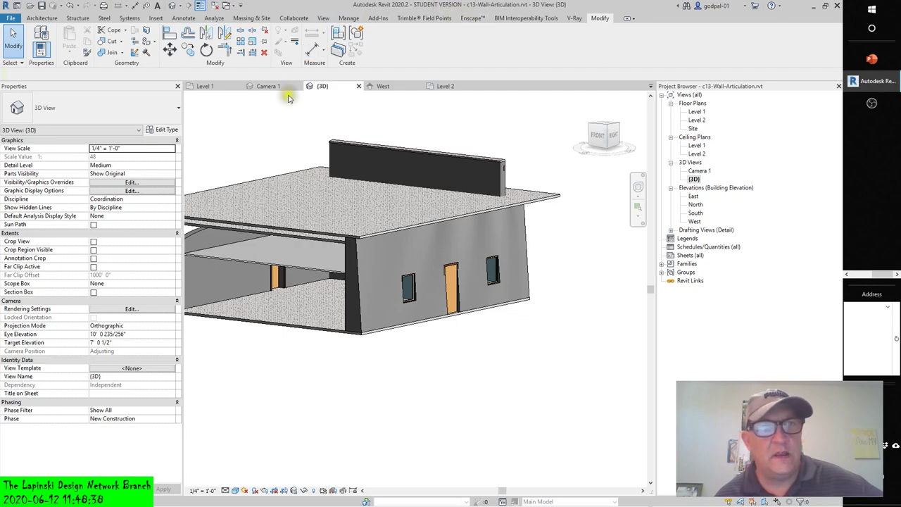
Paint the roof's top face with Concrete Masonry Units using the Paint tool, then finish
{"action": "left_click", "coordinate": [146, 41]}
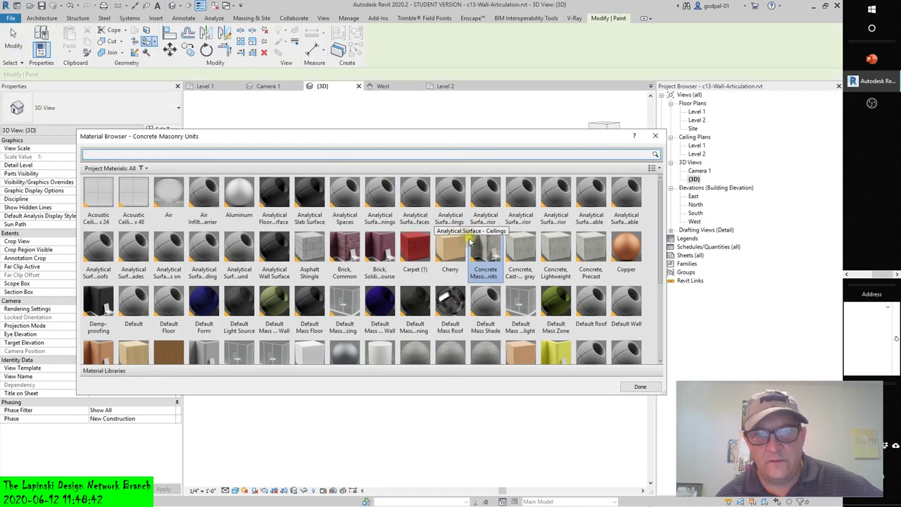
{"action": "left_click_drag", "start_coordinate": [474, 142], "coordinate": [633, 280]}
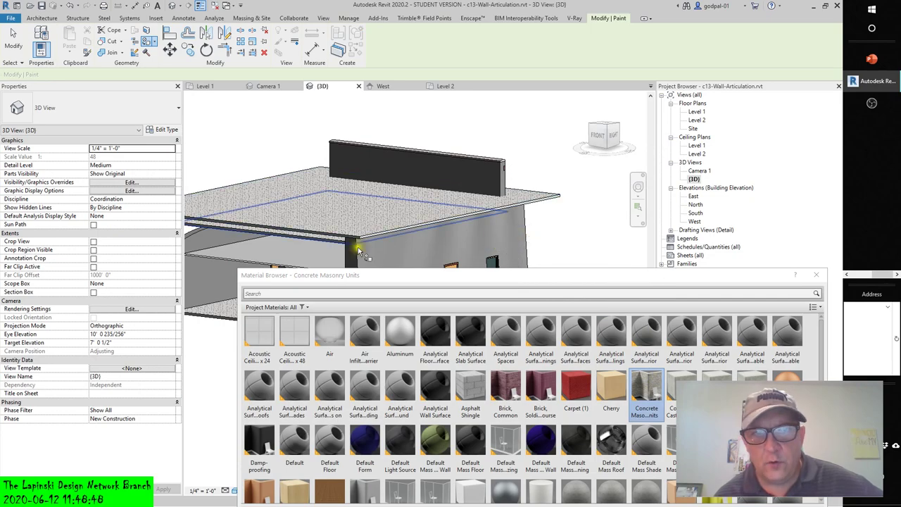
{"action": "left_click", "coordinate": [296, 197]}
{"action": "scroll", "coordinate": [302, 219], "scroll_direction": "up", "scroll_amount": 3}
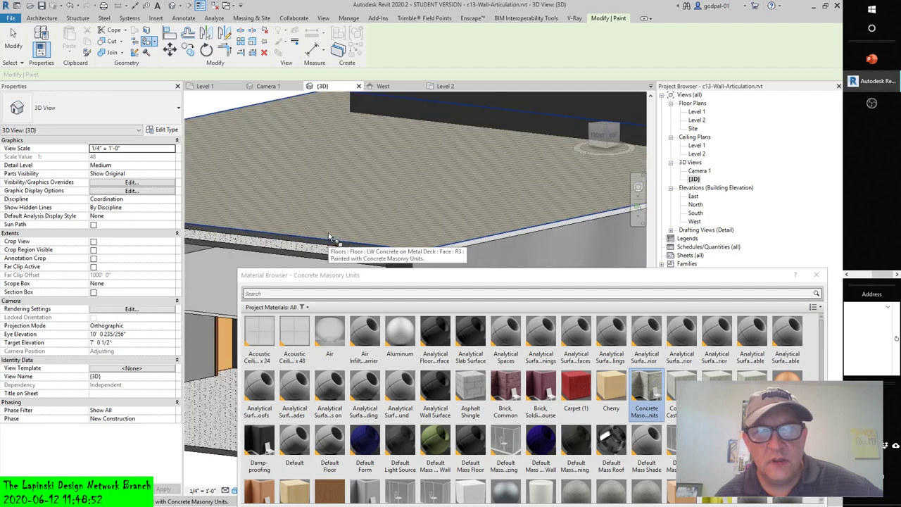
{"action": "scroll", "coordinate": [338, 229], "scroll_direction": "up", "scroll_amount": 2}
{"action": "scroll", "coordinate": [342, 228], "scroll_direction": "up", "scroll_amount": 2}
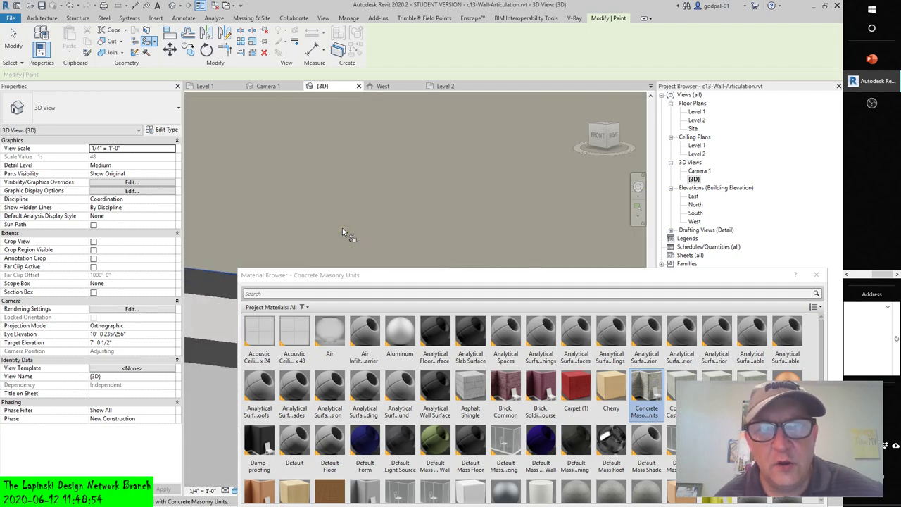
{"action": "scroll", "coordinate": [341, 223], "scroll_direction": "down", "scroll_amount": 2}
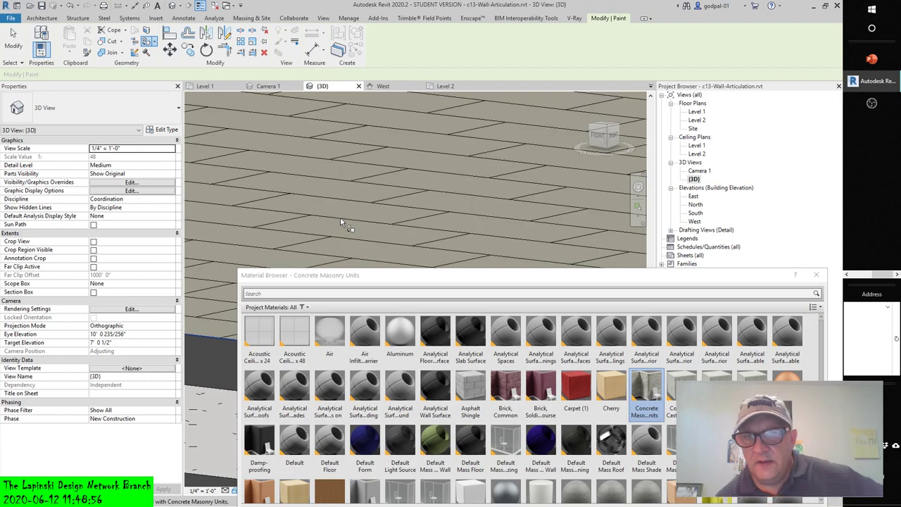
{"action": "scroll", "coordinate": [359, 191], "scroll_direction": "down", "scroll_amount": 2}
{"action": "scroll", "coordinate": [373, 187], "scroll_direction": "down", "scroll_amount": 3}
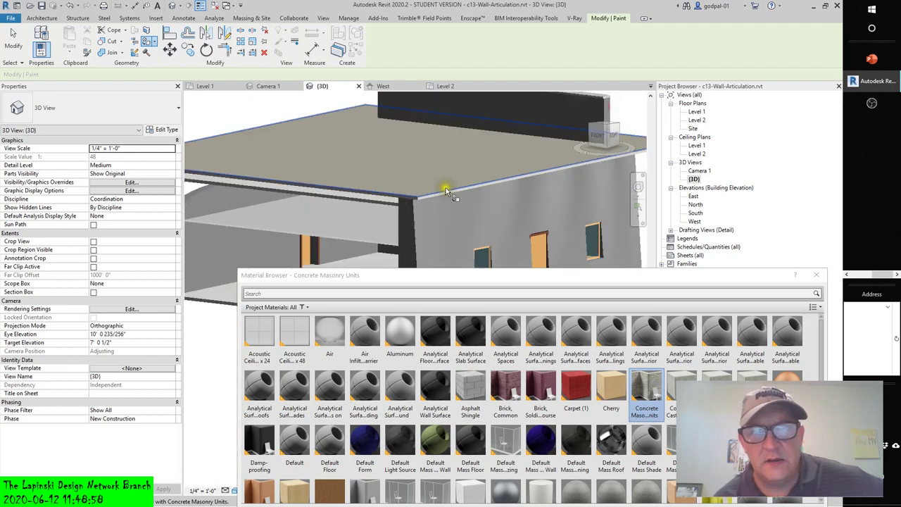
{"action": "scroll", "coordinate": [414, 126], "scroll_direction": "up", "scroll_amount": 1}
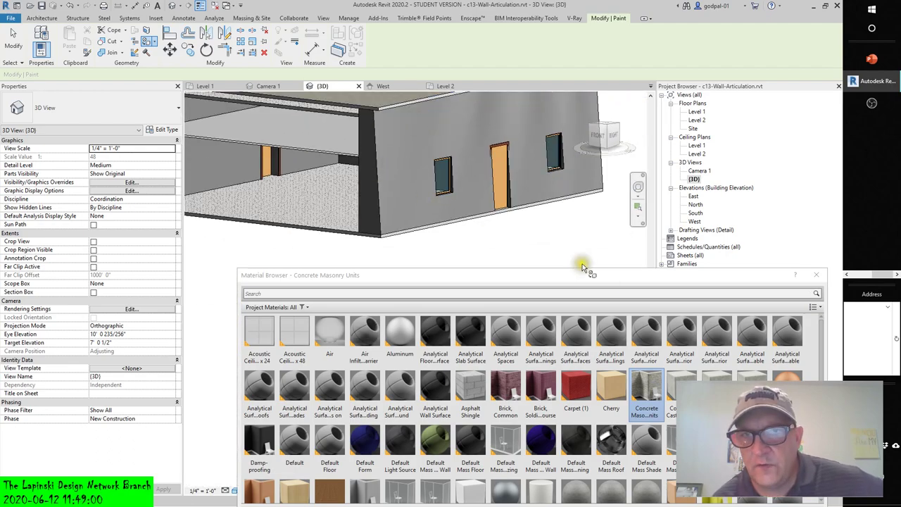
{"action": "scroll", "coordinate": [587, 225], "scroll_direction": "down", "scroll_amount": 3}
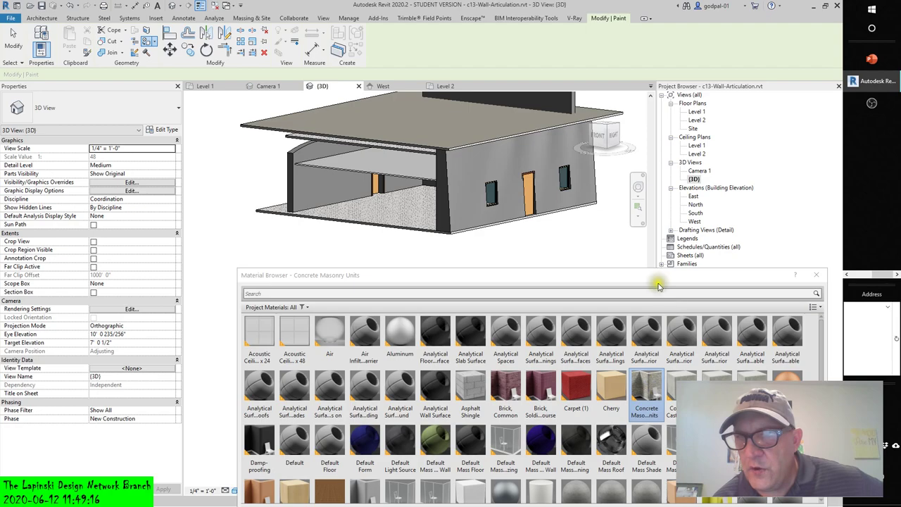
{"action": "left_click", "coordinate": [816, 274]}
Select the front exterior wall and open its structural material in the Material Browser
{"action": "scroll", "coordinate": [415, 197], "scroll_direction": "down", "scroll_amount": 2}
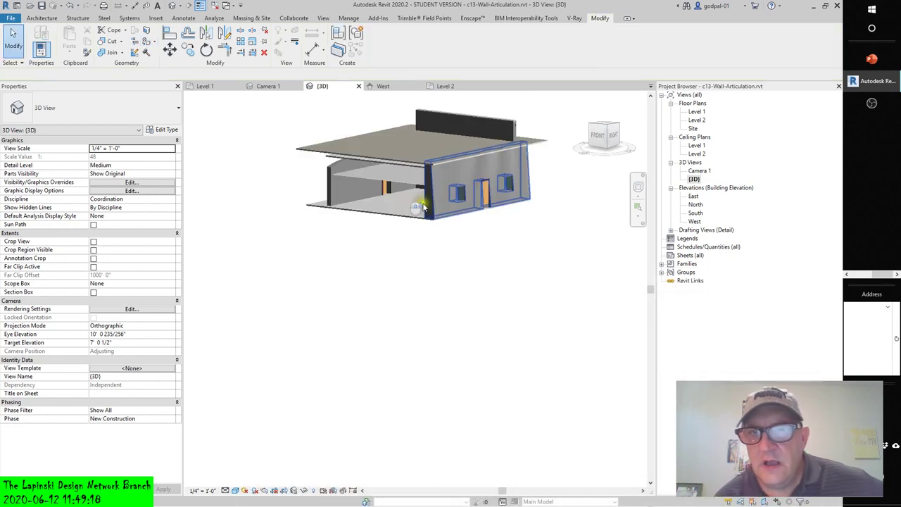
{"action": "scroll", "coordinate": [479, 219], "scroll_direction": "up", "scroll_amount": 4}
{"action": "left_click", "coordinate": [429, 211]}
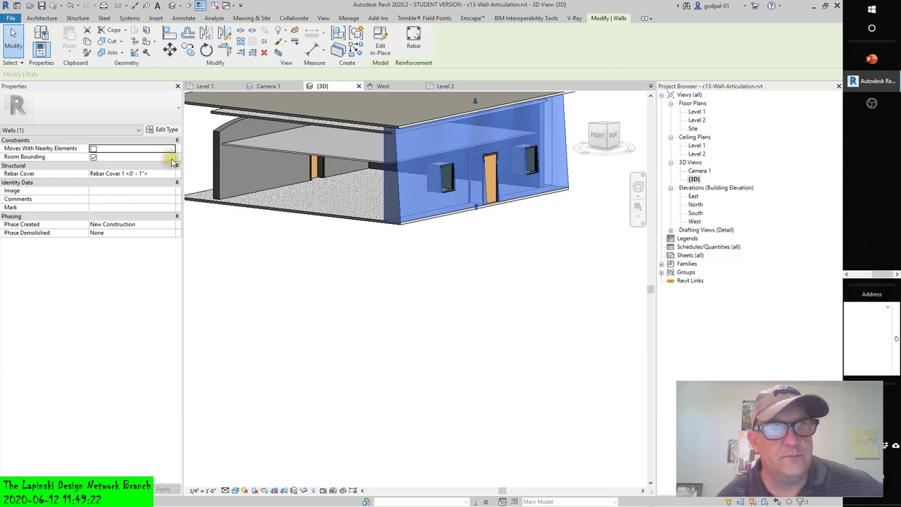
{"action": "left_click", "coordinate": [166, 130]}
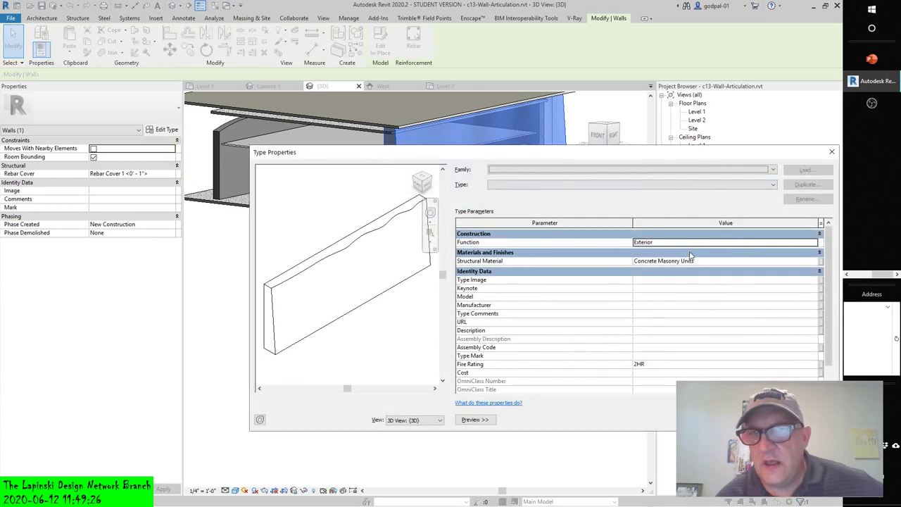
{"action": "left_click", "coordinate": [817, 262]}
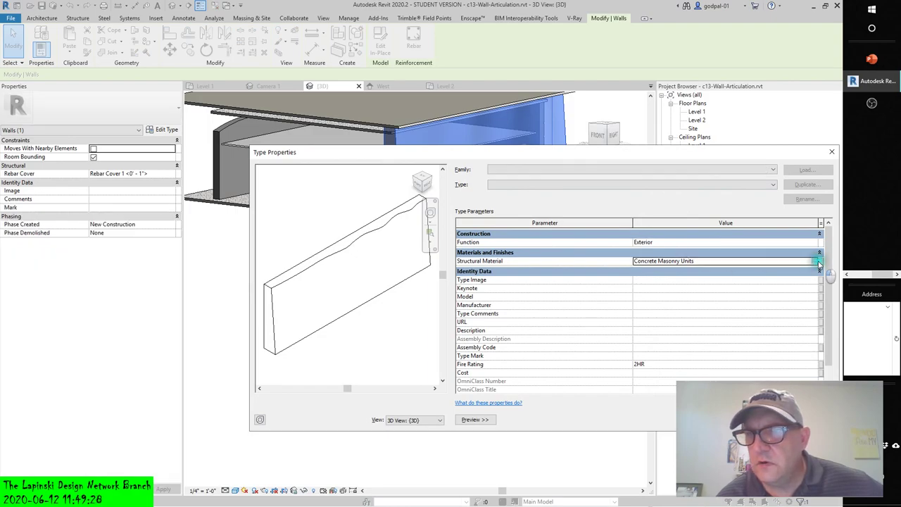
{"action": "left_click", "coordinate": [814, 262]}
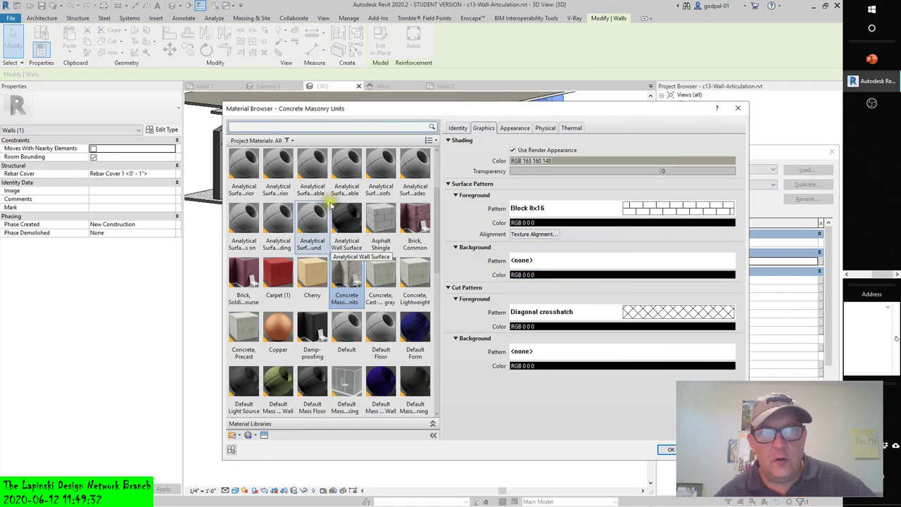
Duplicate Analytical Slab Surface as a new material and start choosing its Appearance image
{"action": "scroll", "coordinate": [243, 166], "scroll_direction": "up", "scroll_amount": 3}
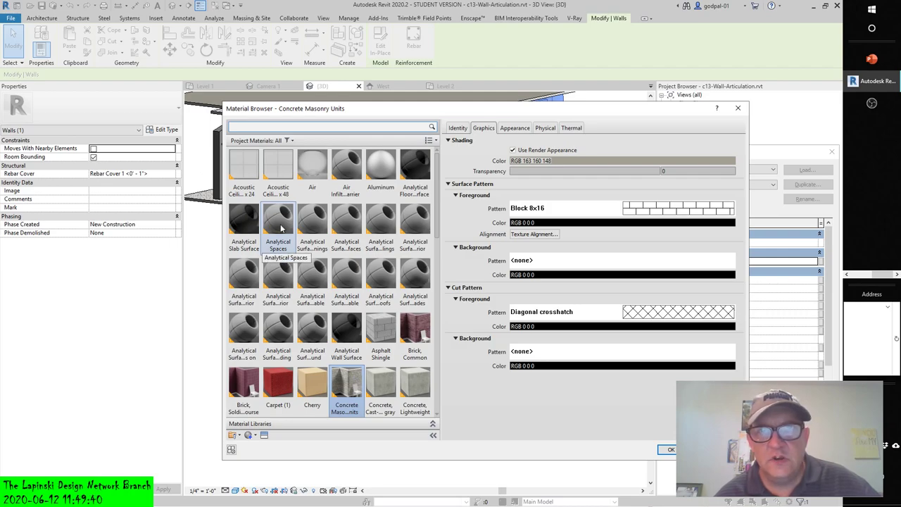
{"action": "left_click", "coordinate": [245, 224]}
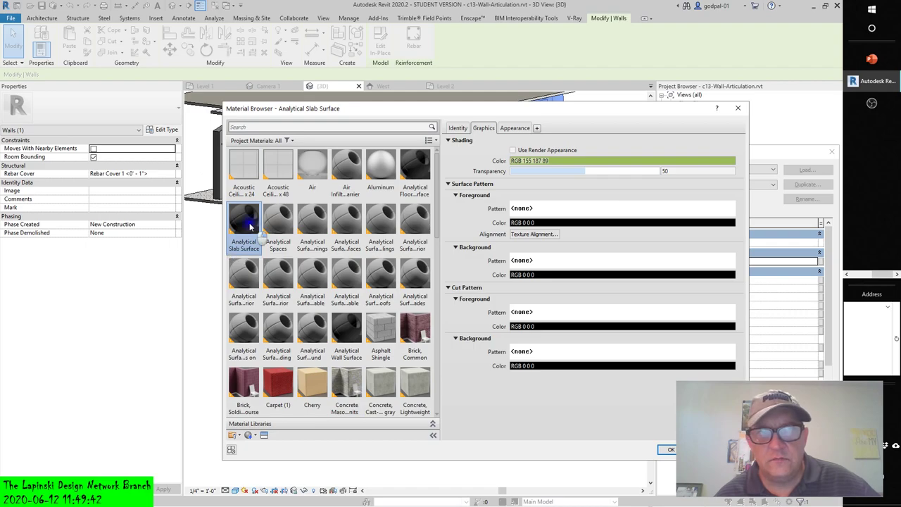
{"action": "right_click", "coordinate": [249, 225]}
{"action": "left_click", "coordinate": [276, 239]}
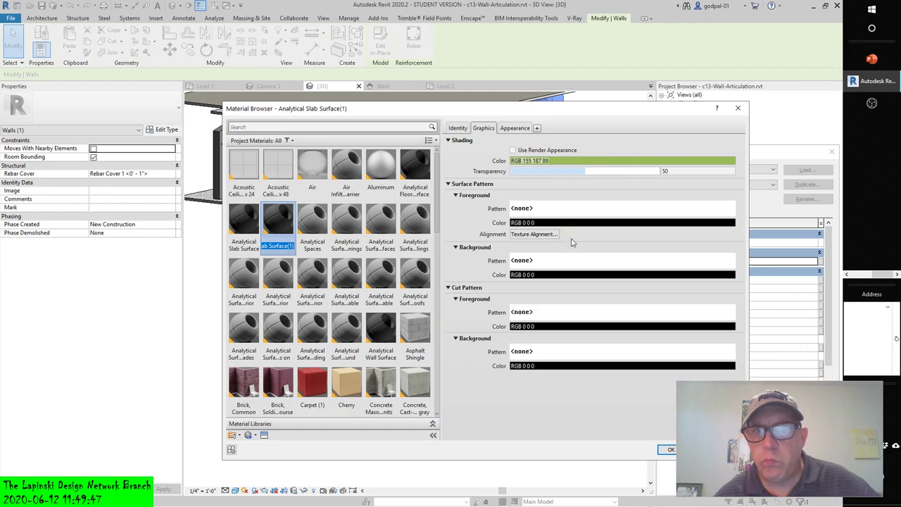
{"action": "left_click", "coordinate": [513, 128]}
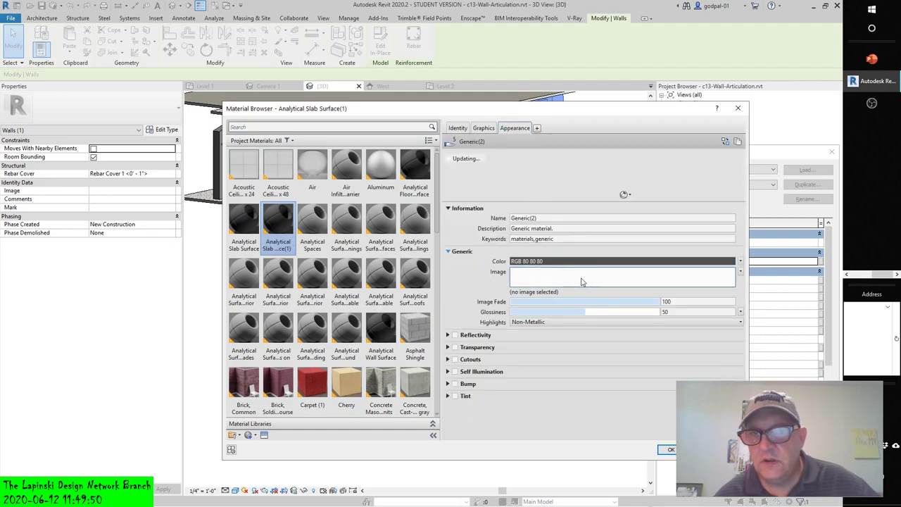
{"action": "left_click", "coordinate": [579, 278]}
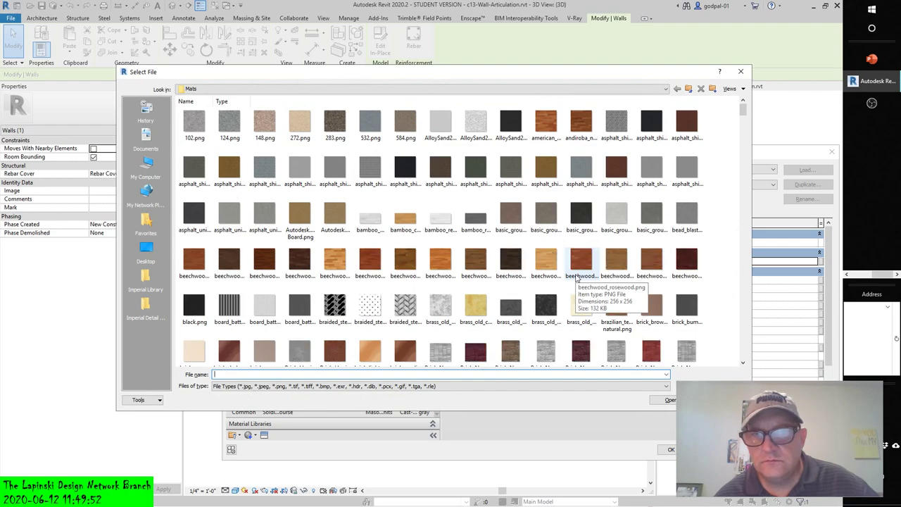
Load Masonry.Stone.Limestone.Ashlar.Coursed.jpg from the Mats folder as the Generic image
{"action": "scroll", "coordinate": [577, 279], "scroll_direction": "down", "scroll_amount": 5}
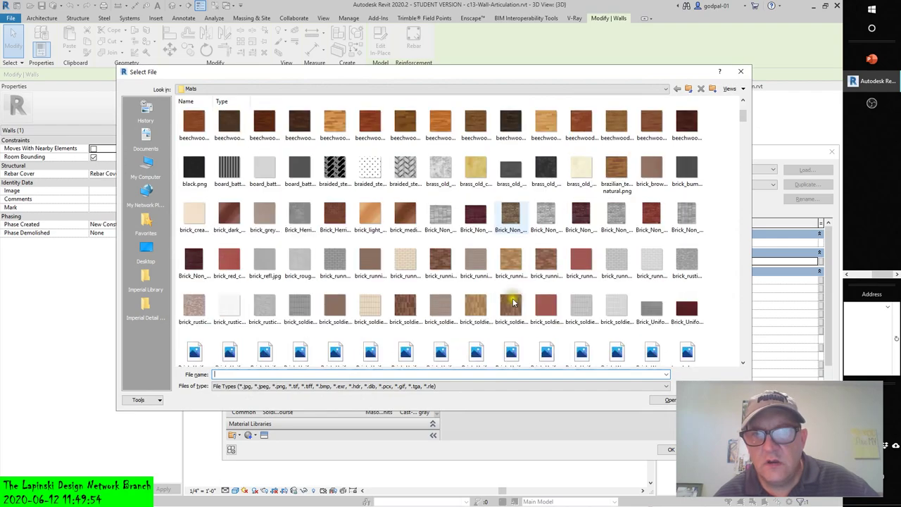
{"action": "scroll", "coordinate": [516, 300], "scroll_direction": "down", "scroll_amount": 3}
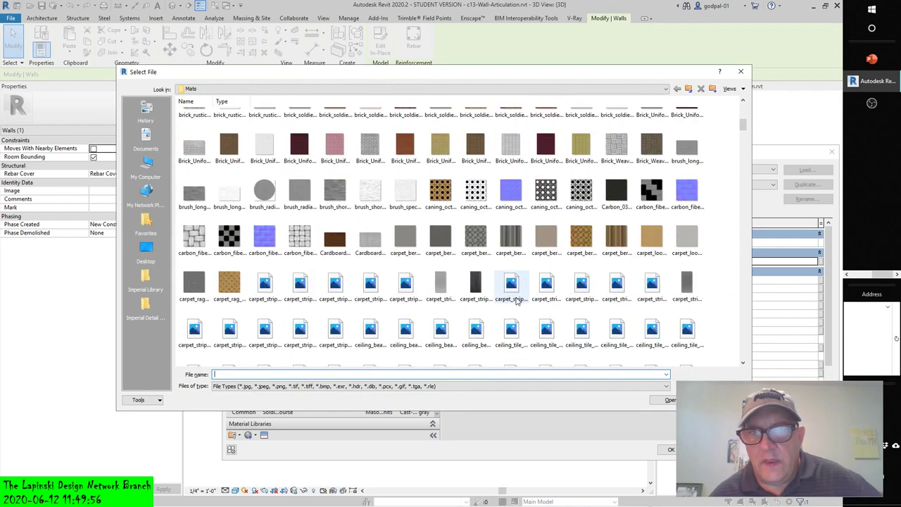
{"action": "scroll", "coordinate": [518, 297], "scroll_direction": "down", "scroll_amount": 2}
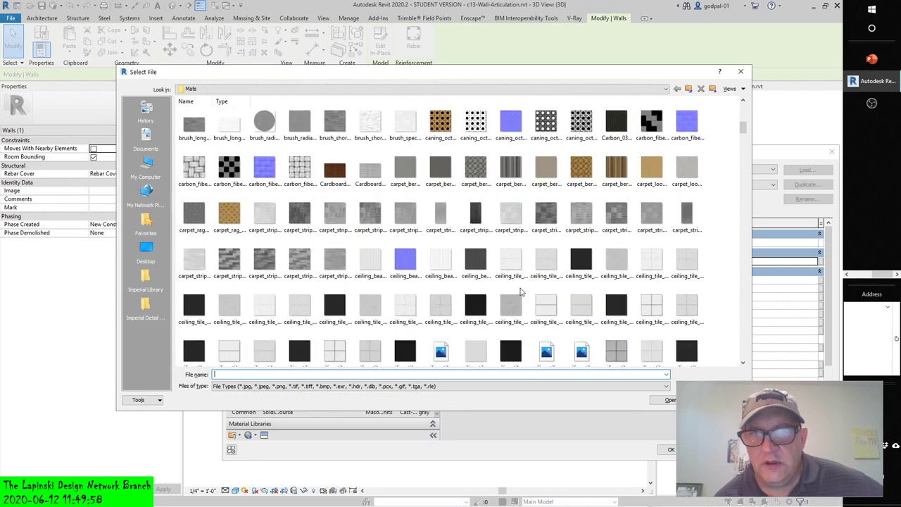
{"action": "scroll", "coordinate": [521, 292], "scroll_direction": "down", "scroll_amount": 2}
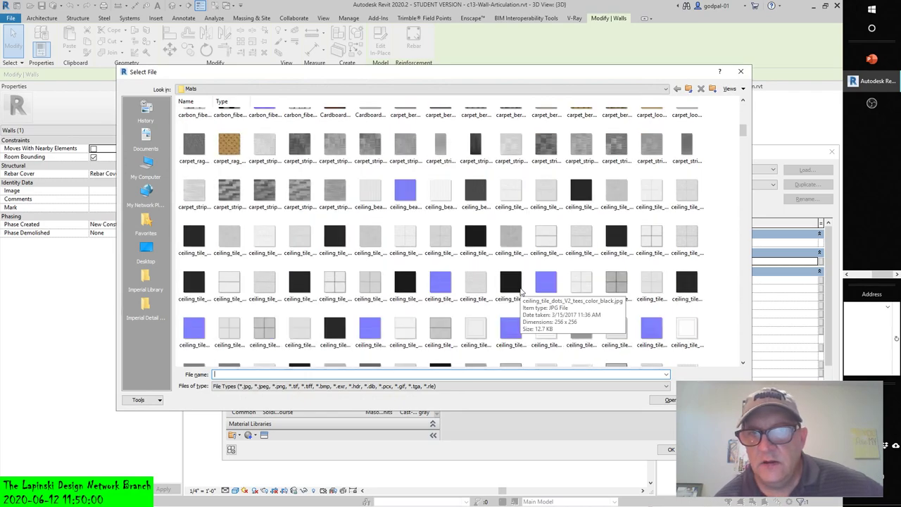
{"action": "scroll", "coordinate": [521, 290], "scroll_direction": "down", "scroll_amount": 5}
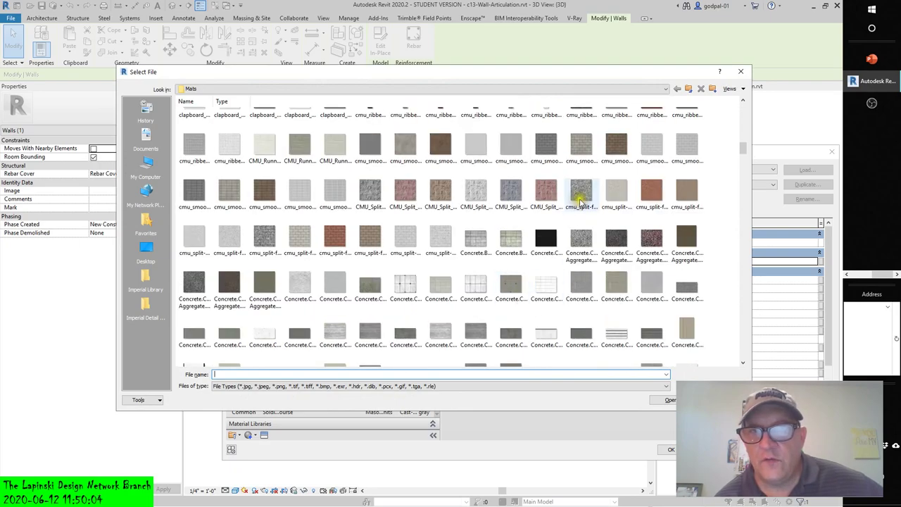
{"action": "scroll", "coordinate": [491, 206], "scroll_direction": "down", "scroll_amount": 2}
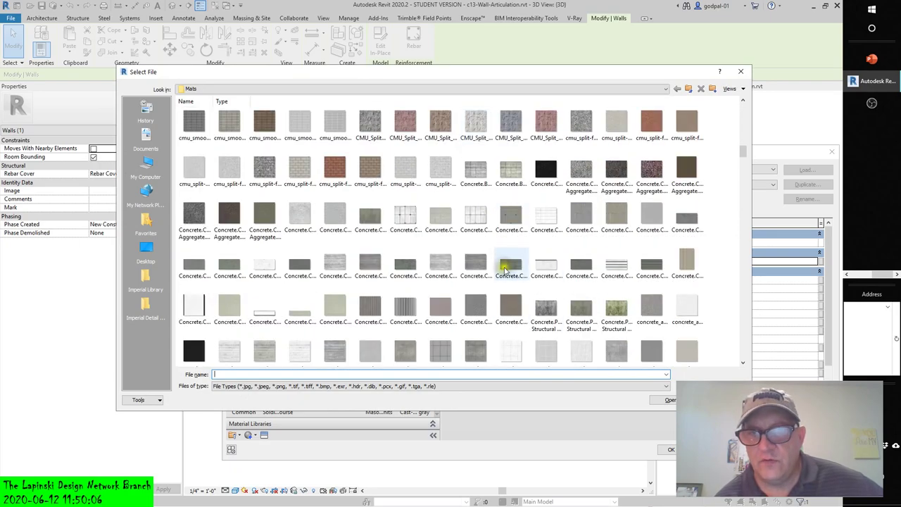
{"action": "scroll", "coordinate": [506, 264], "scroll_direction": "down", "scroll_amount": 4}
{"action": "scroll", "coordinate": [505, 271], "scroll_direction": "down", "scroll_amount": 3}
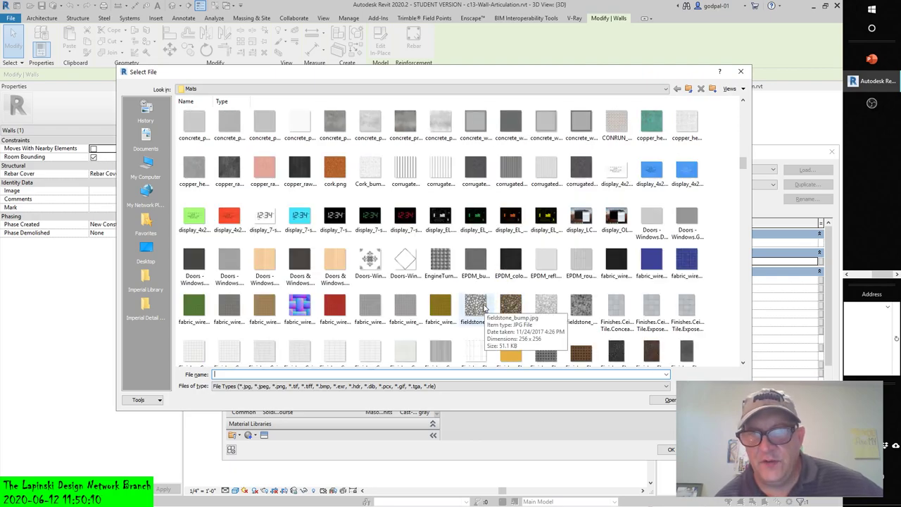
{"action": "scroll", "coordinate": [486, 296], "scroll_direction": "down", "scroll_amount": 2}
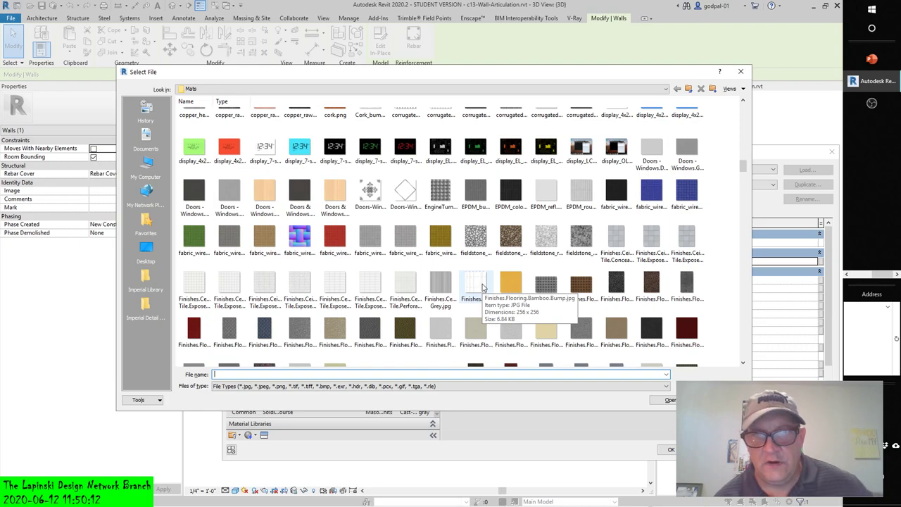
{"action": "scroll", "coordinate": [483, 286], "scroll_direction": "down", "scroll_amount": 3}
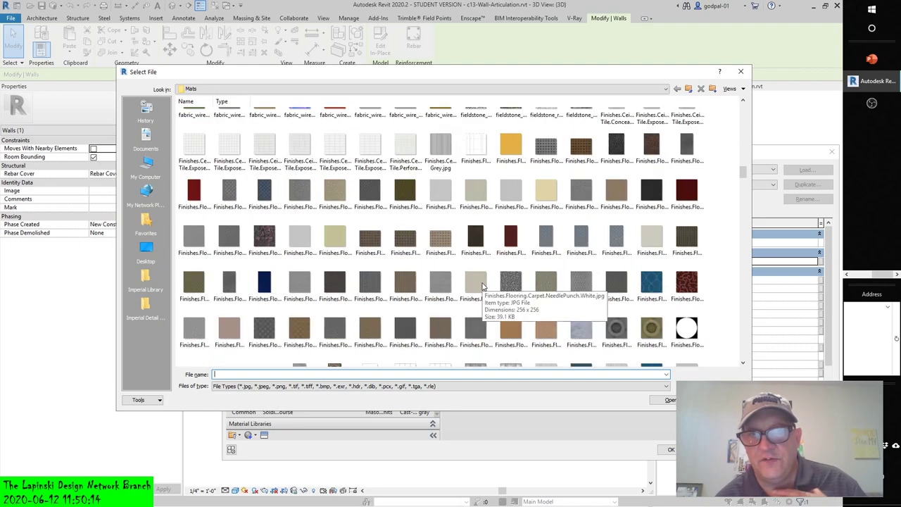
{"action": "scroll", "coordinate": [483, 287], "scroll_direction": "down", "scroll_amount": 5}
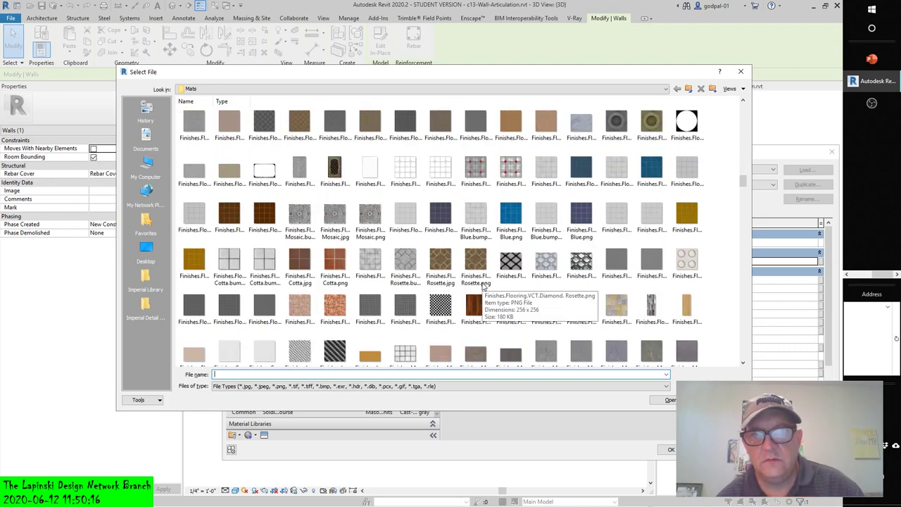
{"action": "scroll", "coordinate": [483, 286], "scroll_direction": "down", "scroll_amount": 3}
{"action": "scroll", "coordinate": [483, 287], "scroll_direction": "down", "scroll_amount": 3}
{"action": "scroll", "coordinate": [483, 287], "scroll_direction": "down", "scroll_amount": 10}
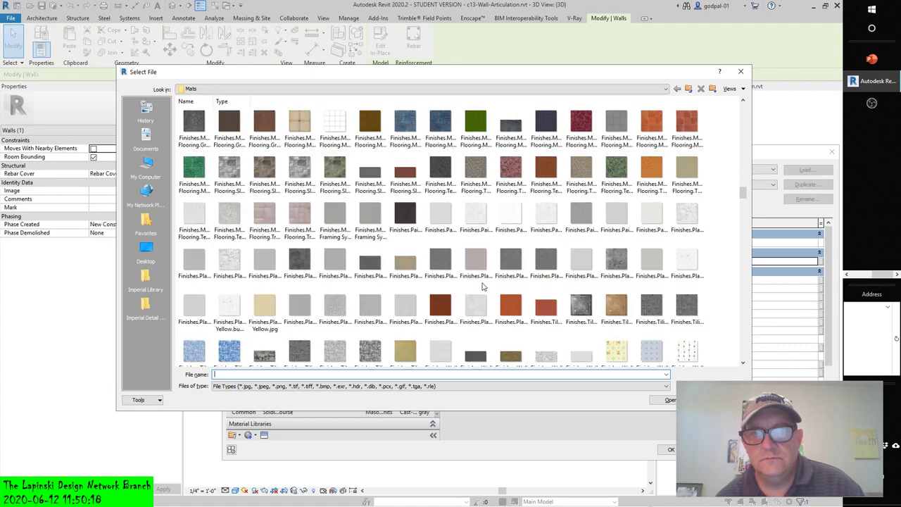
{"action": "scroll", "coordinate": [483, 287], "scroll_direction": "down", "scroll_amount": 10}
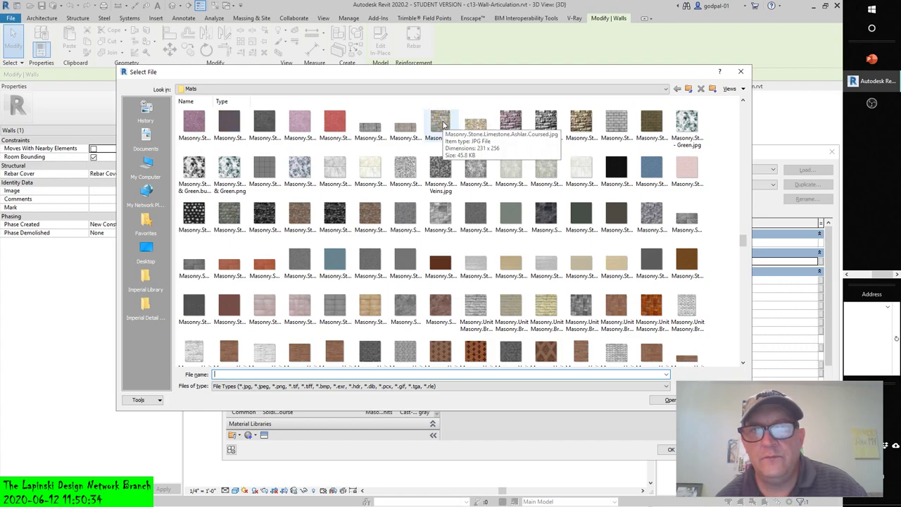
{"action": "left_click", "coordinate": [441, 122]}
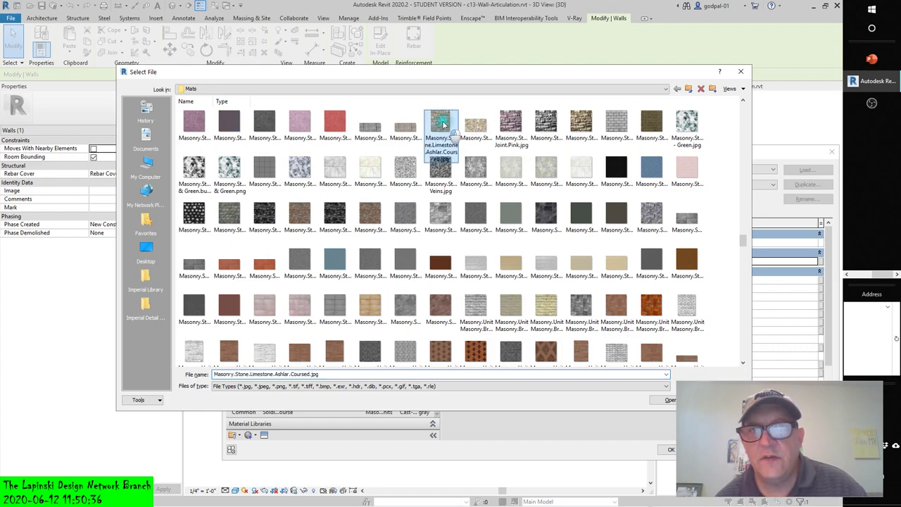
{"action": "double_click", "coordinate": [442, 124]}
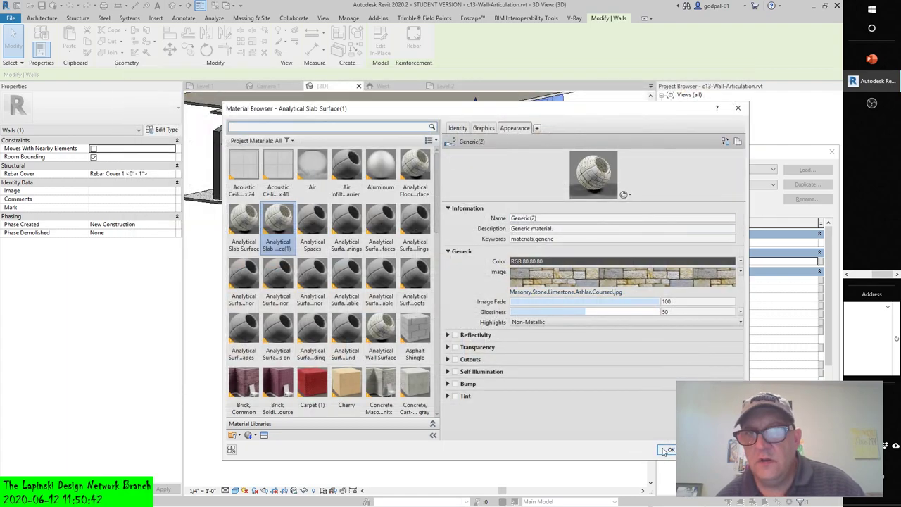
Show the Graphics settings of Analytical Slab Surface(1): shading RGB 155 187 89, transparency 50
{"action": "left_click", "coordinate": [456, 130]}
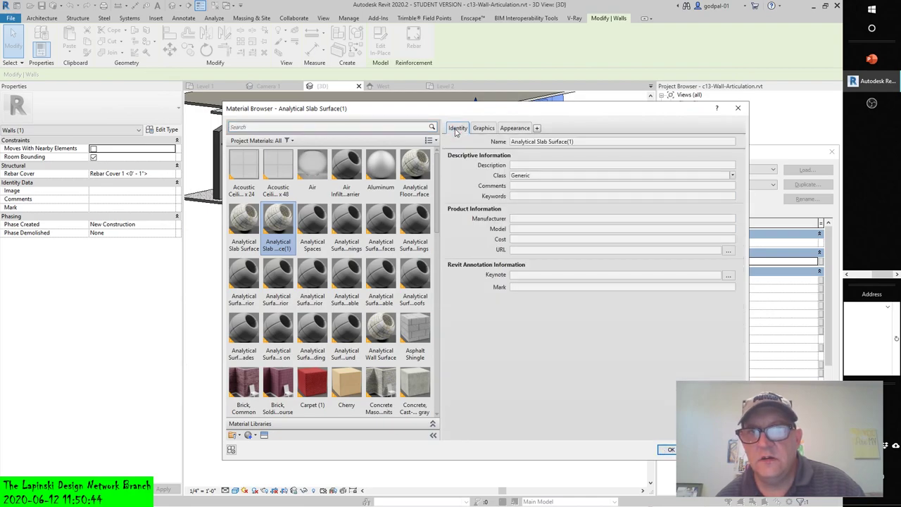
{"action": "left_click", "coordinate": [483, 129]}
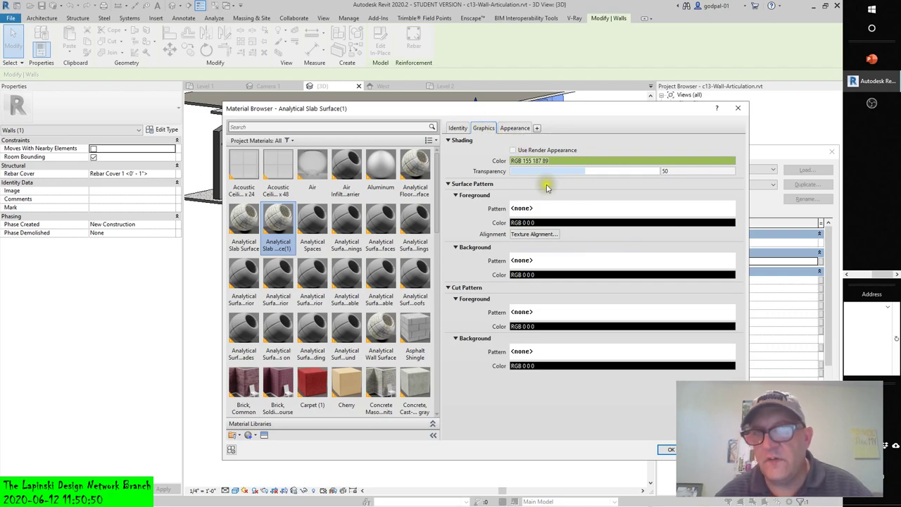
Accept the Material Browser and Type Properties, then deselect the wall
{"action": "left_click", "coordinate": [668, 450]}
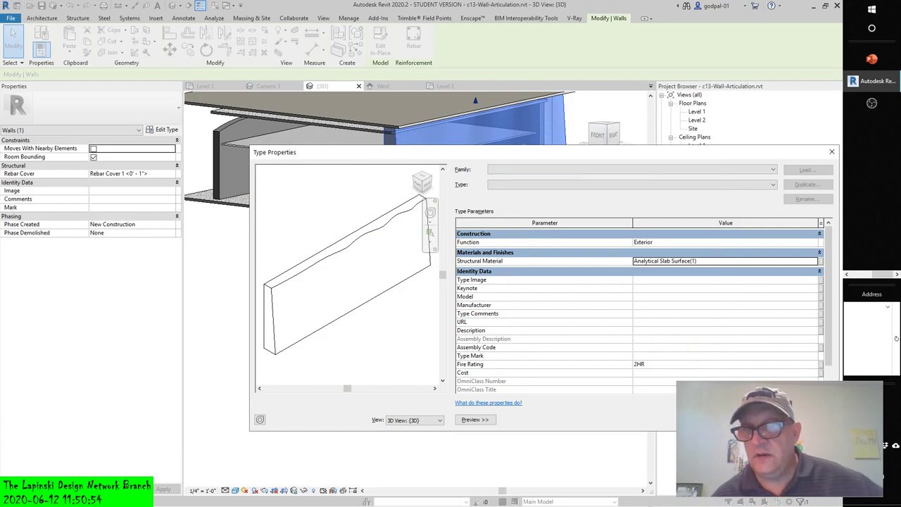
{"action": "left_click", "coordinate": [718, 419]}
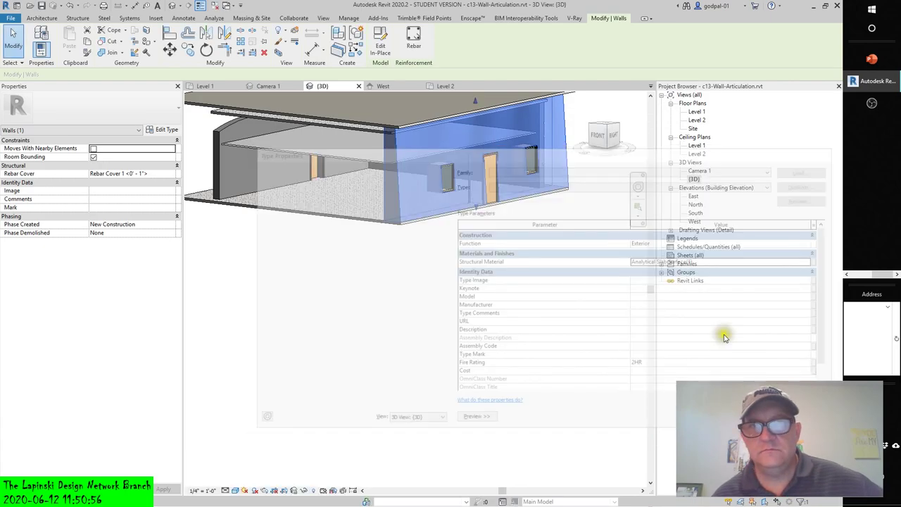
{"action": "left_click", "coordinate": [465, 289]}
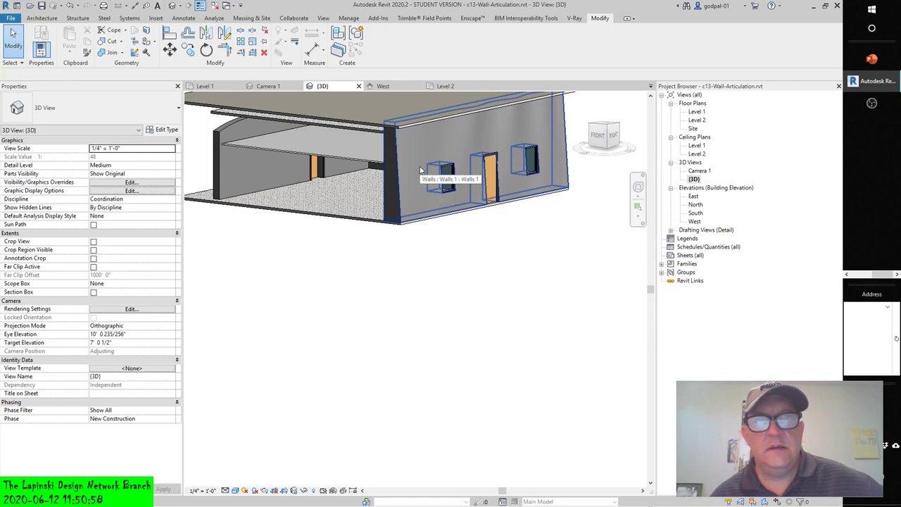
Set the Visual Style to Realistic and orbit around the textured building
{"action": "left_click", "coordinate": [235, 490]}
{"action": "left_click", "coordinate": [251, 472]}
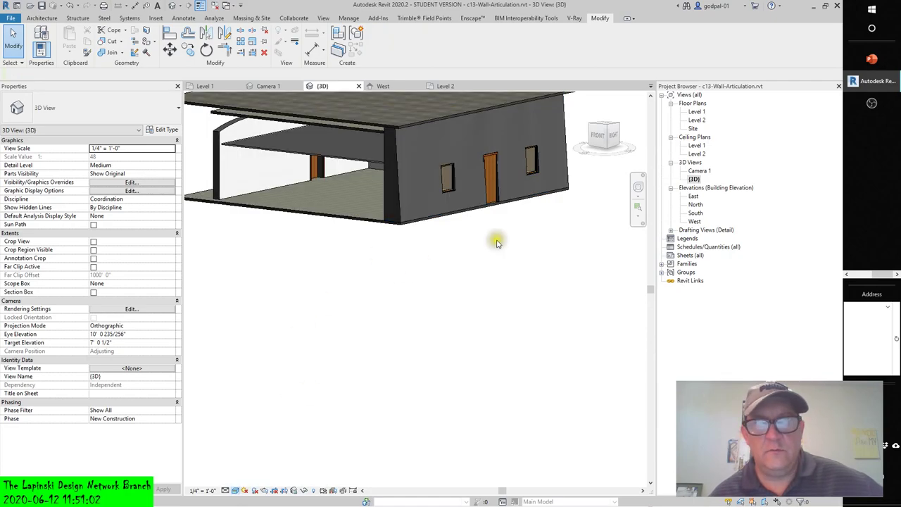
{"action": "mouse_move", "coordinate": [497, 239]}
{"action": "middle_mouse_down"}
{"action": "mouse_move", "coordinate": [466, 312]}
{"action": "mouse_move", "coordinate": [342, 232]}
{"action": "mouse_move", "coordinate": [346, 267]}
{"action": "middle_mouse_up"}
{"action": "scroll", "coordinate": [465, 312], "scroll_direction": "up", "scroll_amount": 2}
{"action": "scroll", "coordinate": [347, 268], "scroll_direction": "up", "scroll_amount": 4}
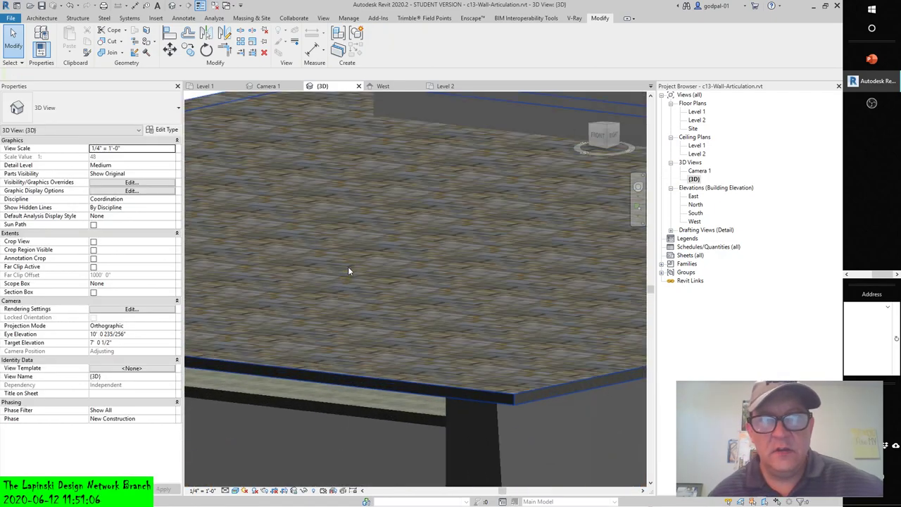
{"action": "scroll", "coordinate": [364, 268], "scroll_direction": "up", "scroll_amount": 5}
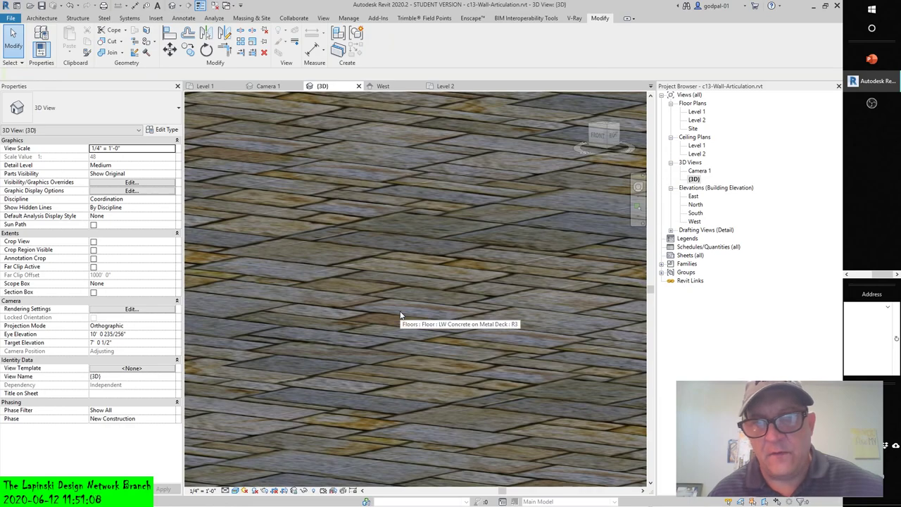
{"action": "scroll", "coordinate": [402, 302], "scroll_direction": "down", "scroll_amount": 8}
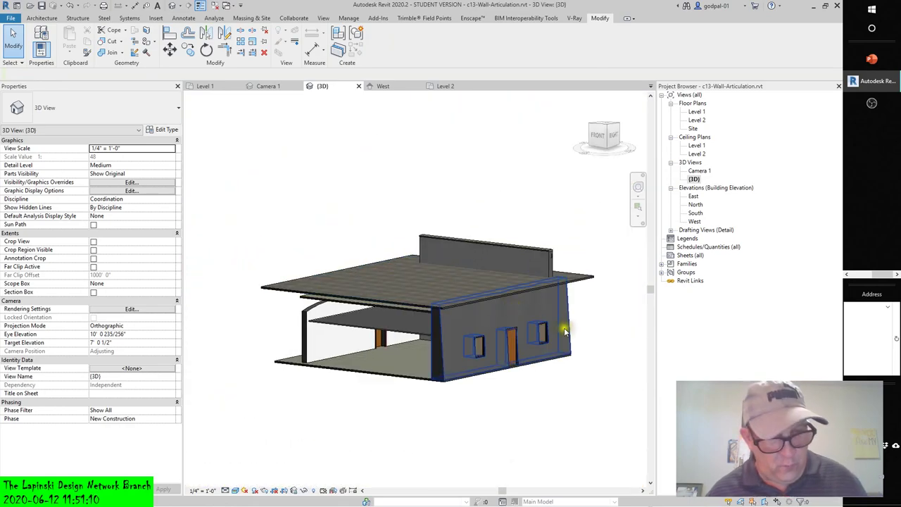
{"action": "middle_click_drag", "start_coordinate": [564, 328], "coordinate": [409, 328], "text": "shift"}
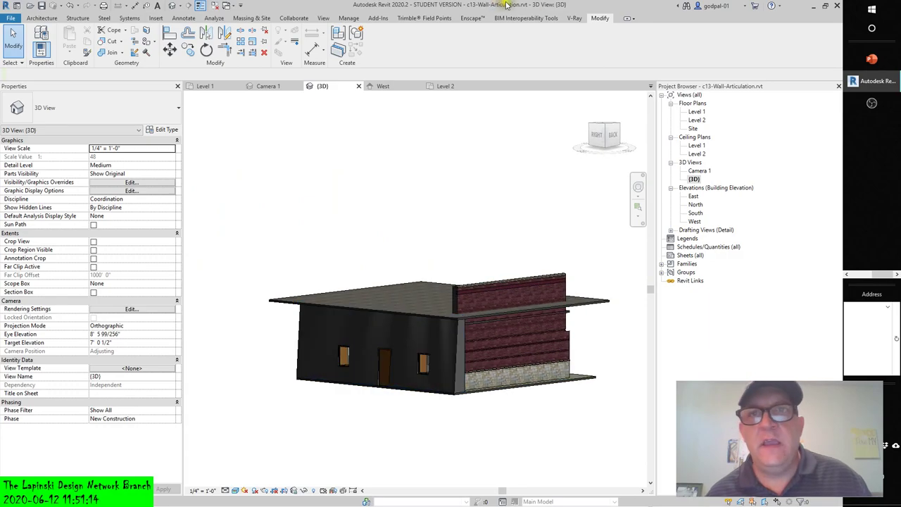
{"action": "middle_click_drag", "start_coordinate": [444, 352], "coordinate": [467, 317], "text": "shift"}
{"action": "scroll", "coordinate": [458, 363], "scroll_direction": "up", "scroll_amount": 4}
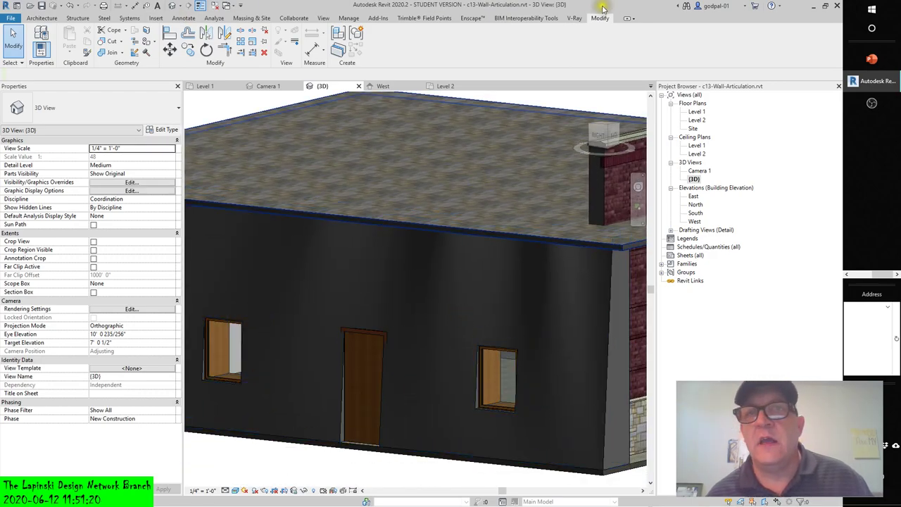
Start the Paint tool and paint the right wall face with Concrete Masonry Units
{"action": "left_click", "coordinate": [153, 41]}
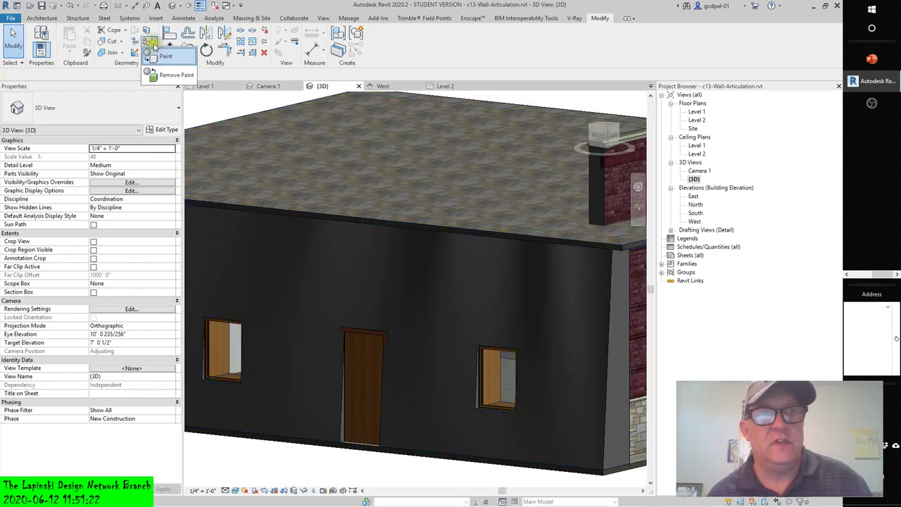
{"action": "left_click", "coordinate": [160, 57]}
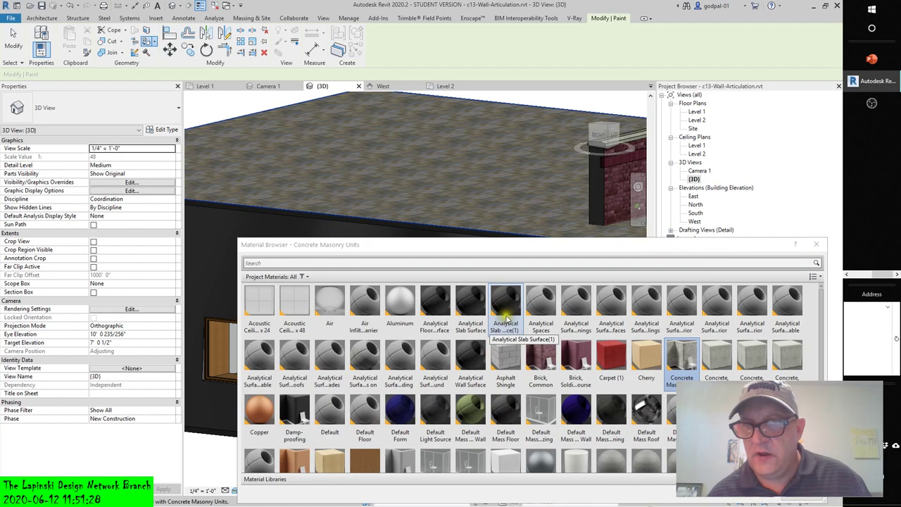
{"action": "left_click", "coordinate": [679, 358]}
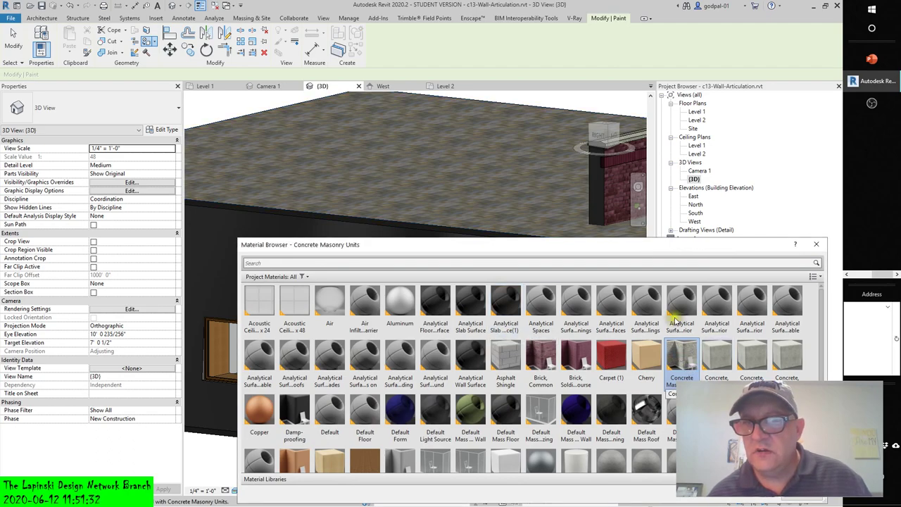
{"action": "middle_click_drag", "start_coordinate": [610, 194], "coordinate": [292, 149], "text": "shift"}
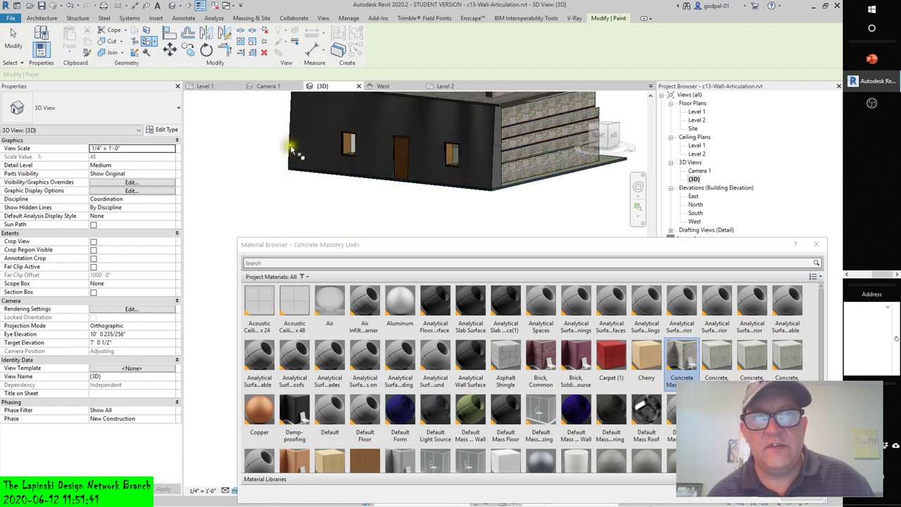
{"action": "left_click", "coordinate": [521, 194]}
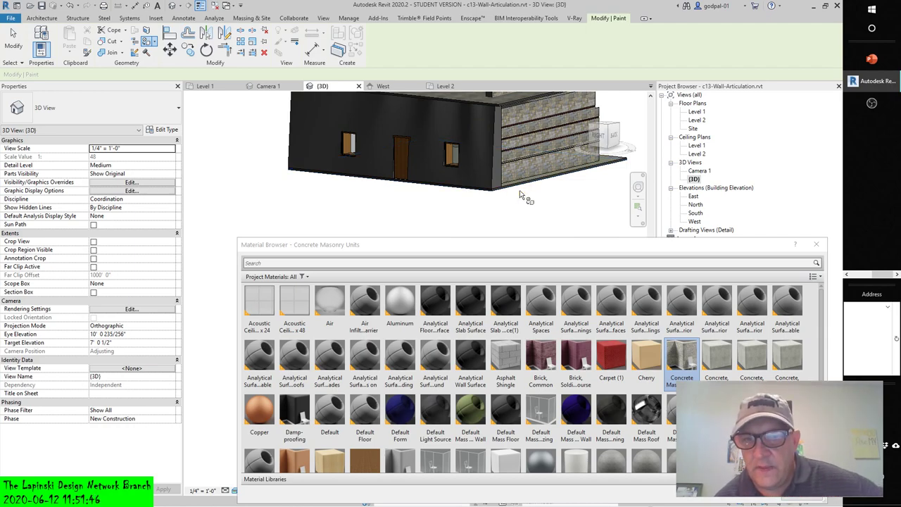
Paint the face near the roof edge with Asphalt Shingle and view the whole building
{"action": "left_click", "coordinate": [512, 353]}
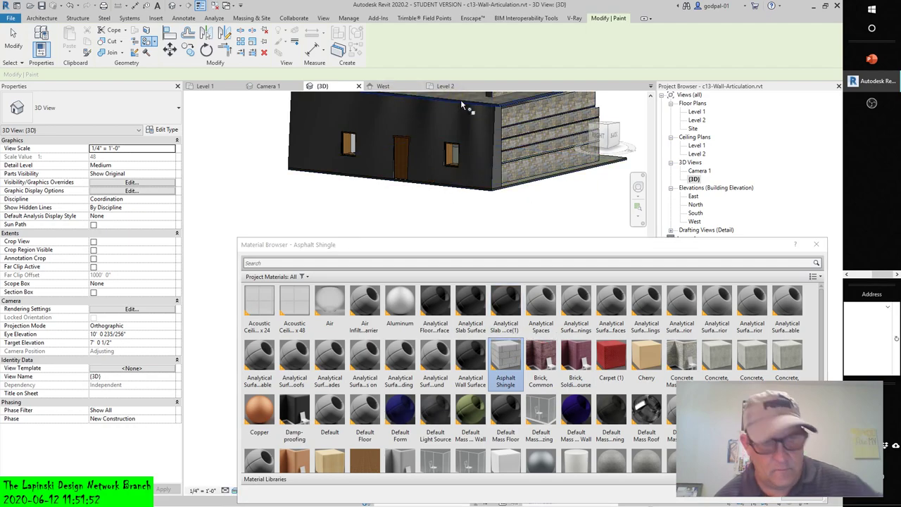
{"action": "left_click", "coordinate": [479, 116]}
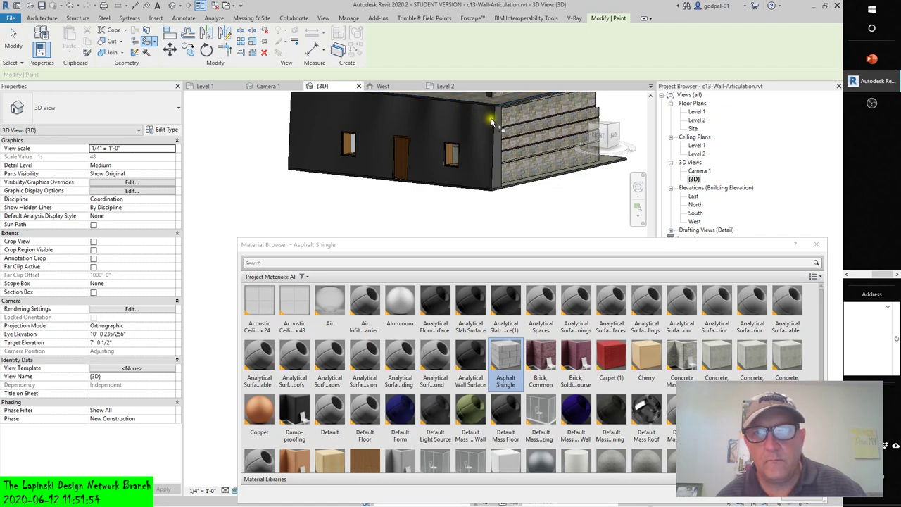
{"action": "scroll", "coordinate": [491, 122], "scroll_direction": "down", "scroll_amount": 2}
{"action": "middle_click_drag", "start_coordinate": [496, 148], "coordinate": [460, 199], "text": "shift"}
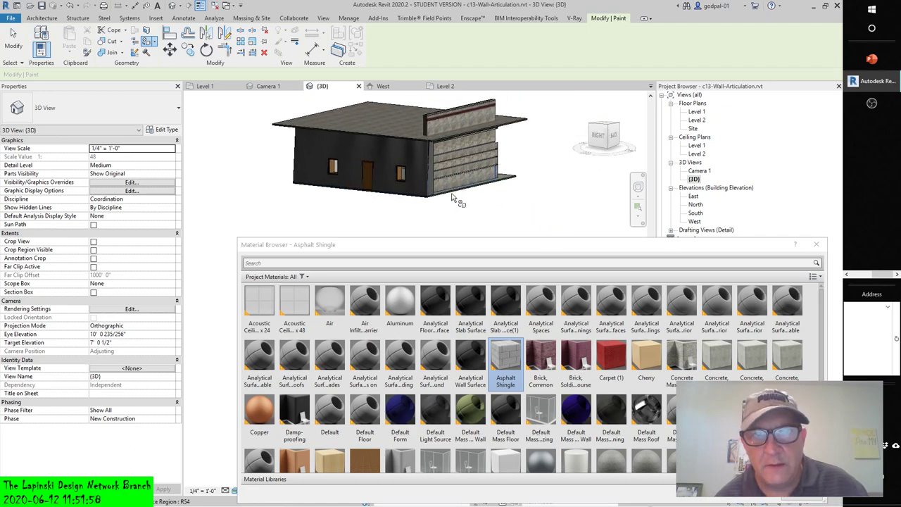
{"action": "scroll", "coordinate": [493, 159], "scroll_direction": "up", "scroll_amount": 4}
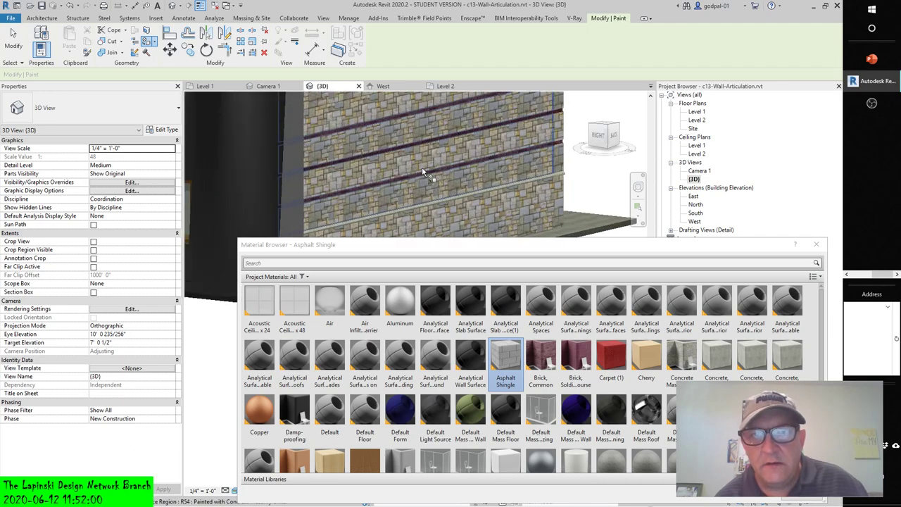
{"action": "scroll", "coordinate": [423, 171], "scroll_direction": "up", "scroll_amount": 2}
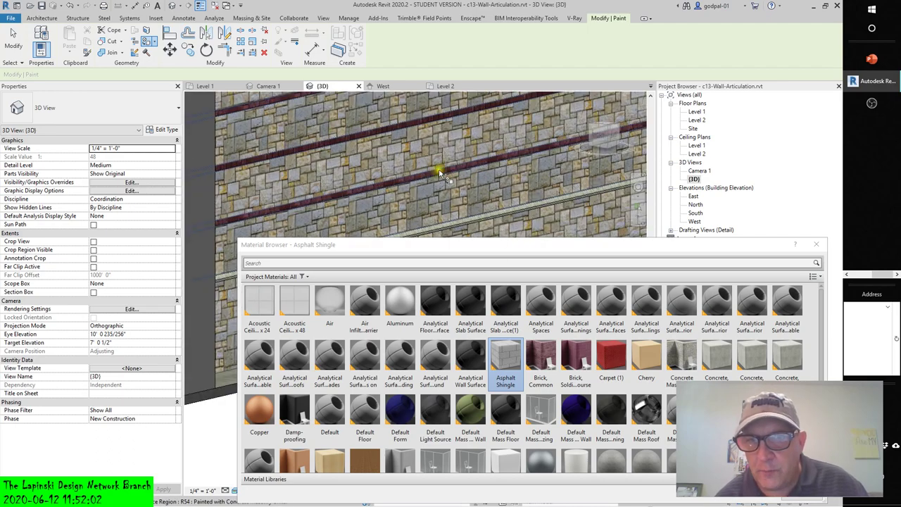
{"action": "scroll", "coordinate": [646, 381], "scroll_direction": "down", "scroll_amount": 3}
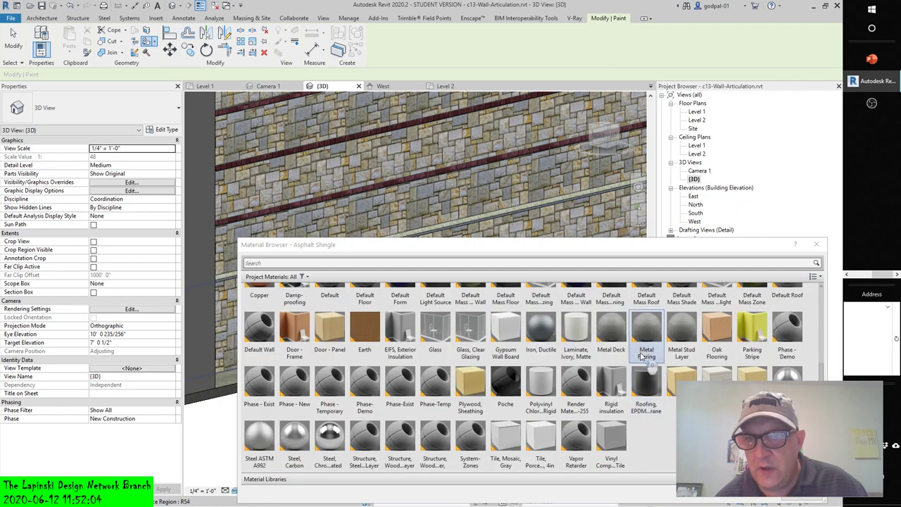
Paint the upper wall face with Default Mass Roof, then with Cherry
{"action": "scroll", "coordinate": [646, 381], "scroll_direction": "up", "scroll_amount": 3}
{"action": "left_click", "coordinate": [646, 415]}
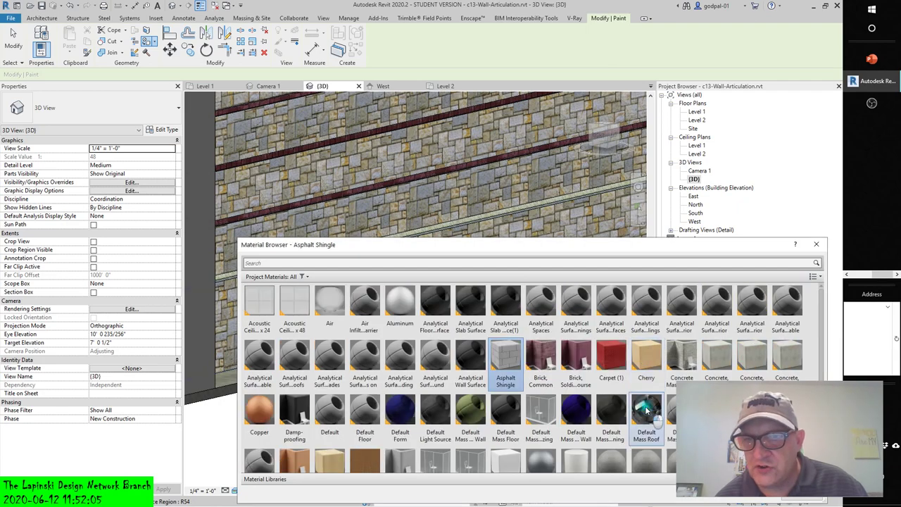
{"action": "left_click", "coordinate": [516, 190]}
{"action": "left_click", "coordinate": [646, 357]}
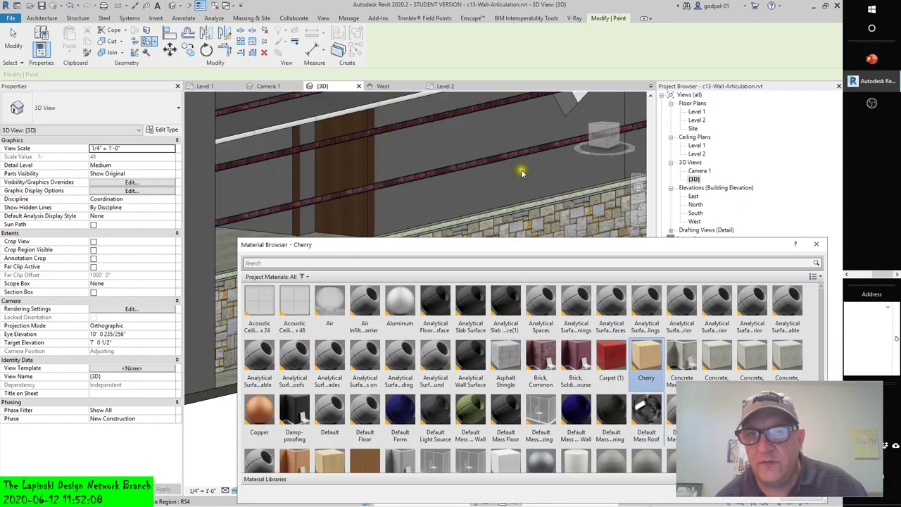
{"action": "left_click", "coordinate": [519, 169]}
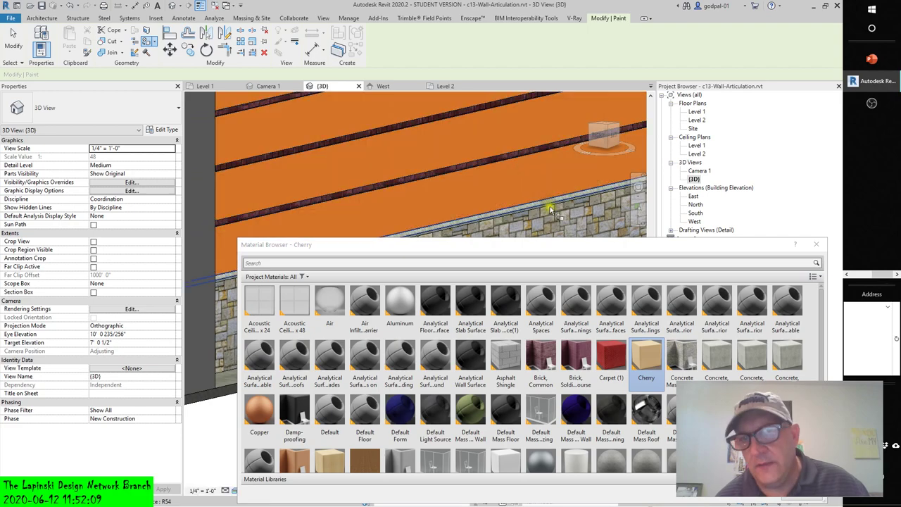
Repaint the upper wall face with Carpet (1), then Asphalt Shingle, and orbit lower
{"action": "left_click", "coordinate": [611, 356]}
{"action": "left_click", "coordinate": [548, 177]}
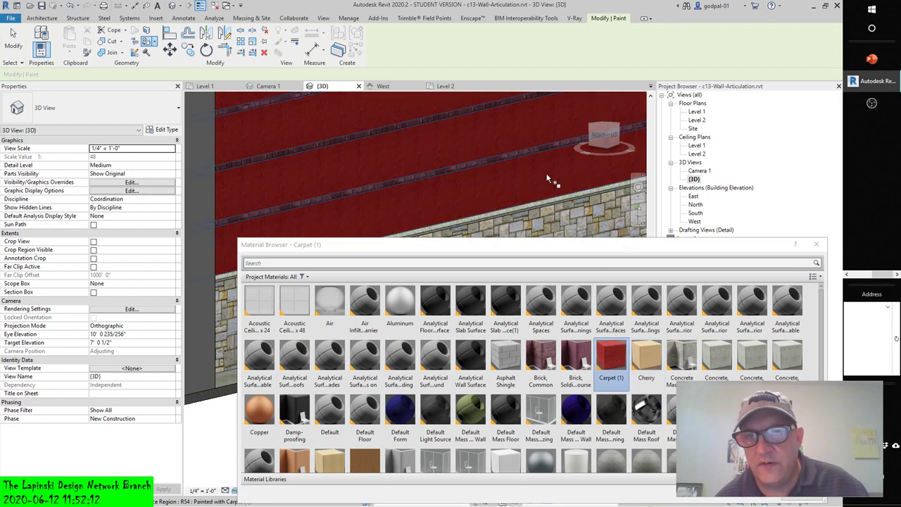
{"action": "left_click", "coordinate": [505, 359]}
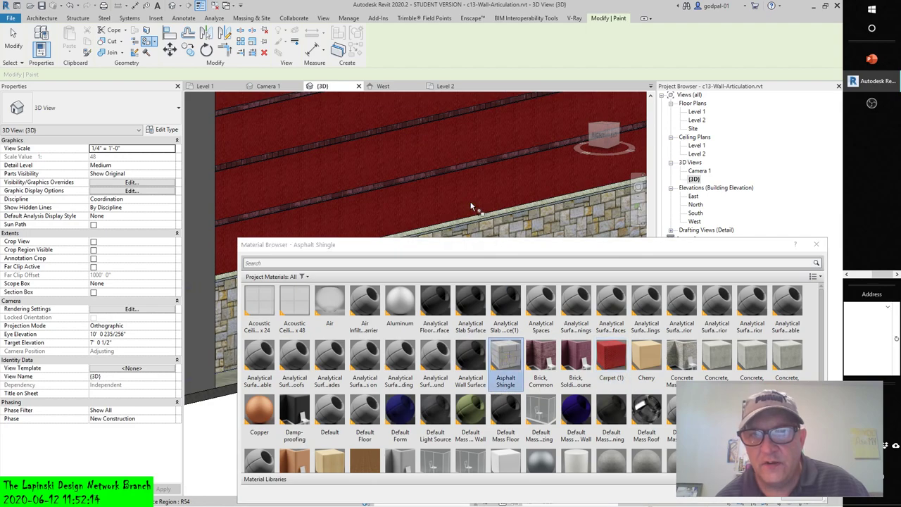
{"action": "left_click", "coordinate": [470, 202]}
{"action": "middle_click_drag", "start_coordinate": [471, 202], "coordinate": [472, 310], "text": "shift"}
{"action": "scroll", "coordinate": [479, 338], "scroll_direction": "down", "scroll_amount": 3}
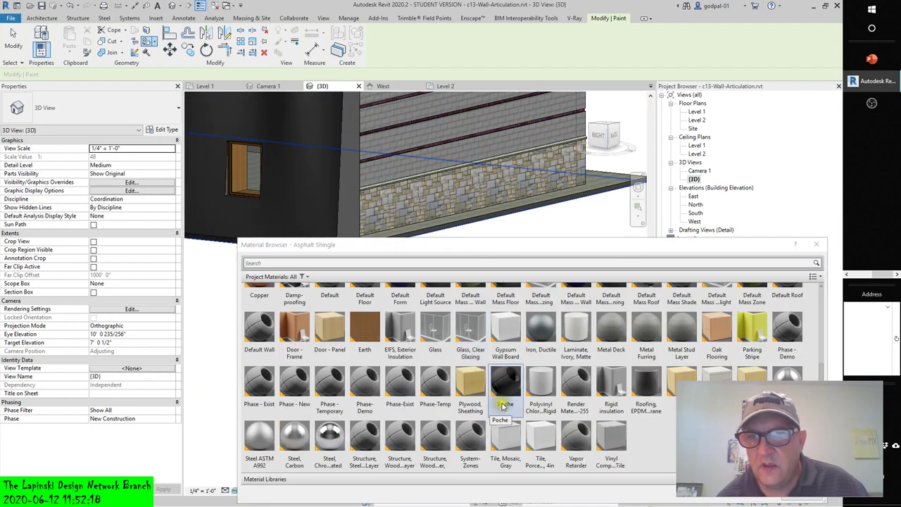
{"action": "scroll", "coordinate": [501, 406], "scroll_direction": "up", "scroll_amount": 3}
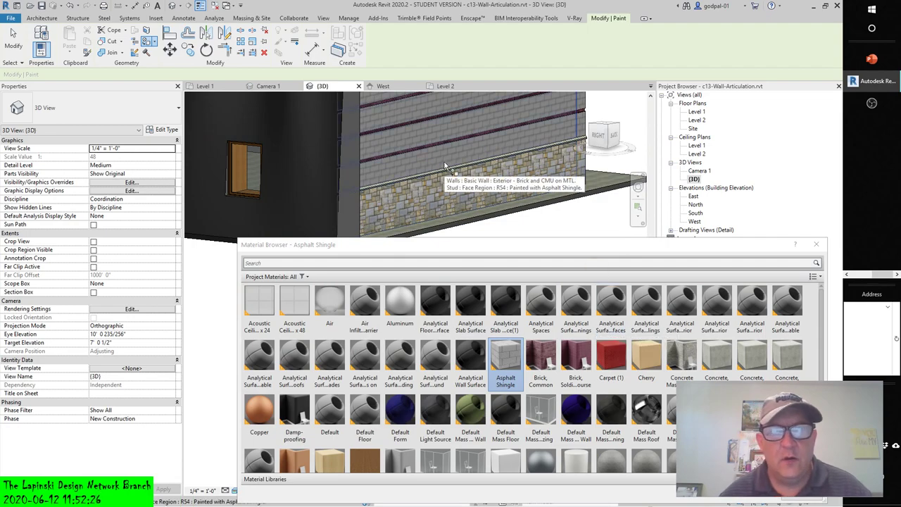
{"action": "scroll", "coordinate": [595, 368], "scroll_direction": "down", "scroll_amount": 3}
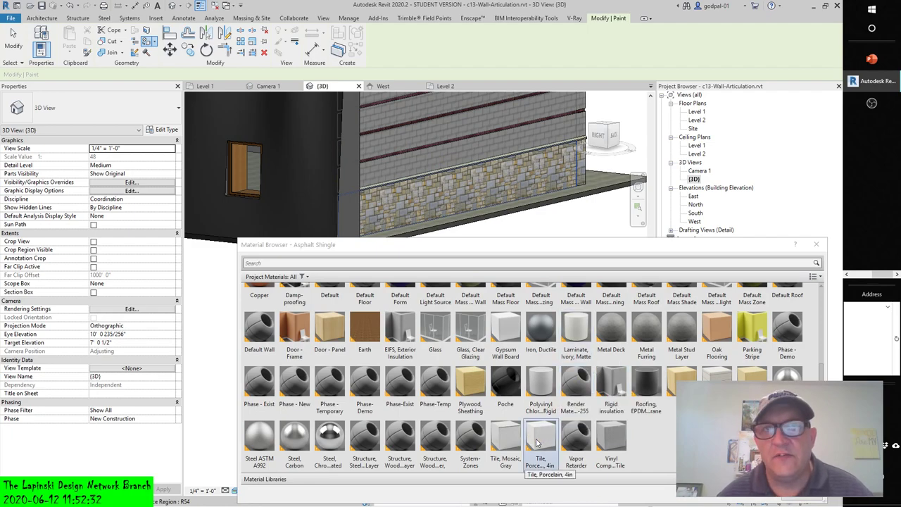
{"action": "scroll", "coordinate": [557, 420], "scroll_direction": "up", "scroll_amount": 3}
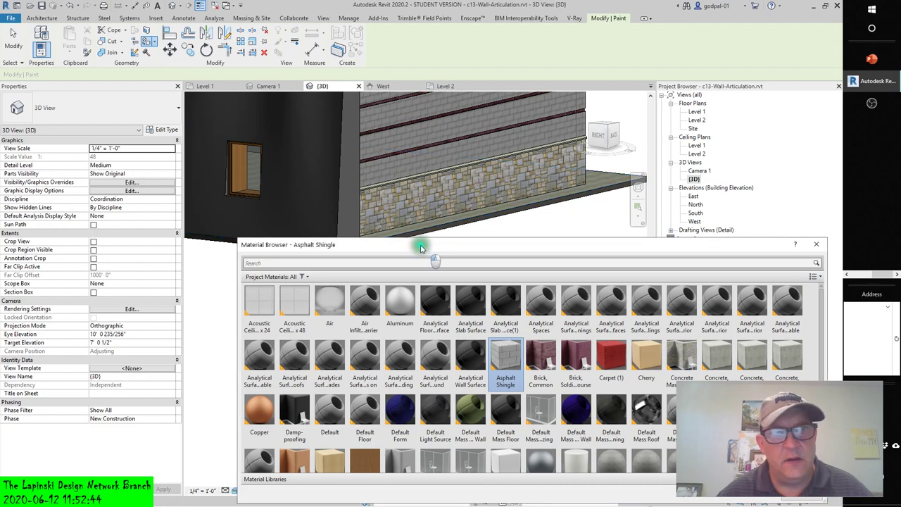
Pick another mass material, then click Done to close the Material Browser and stop painting
{"action": "left_click_drag", "start_coordinate": [329, 136], "coordinate": [331, 136]}
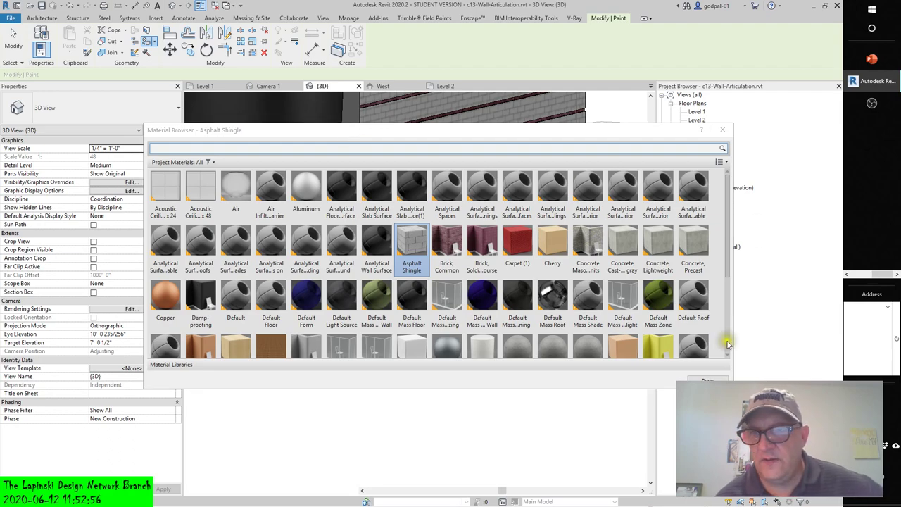
{"action": "scroll", "coordinate": [729, 359], "scroll_direction": "down", "scroll_amount": 5}
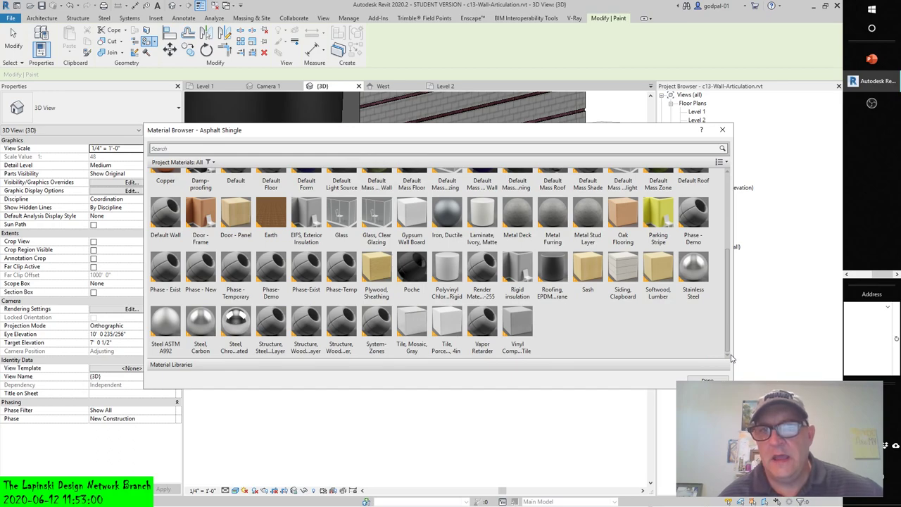
{"action": "left_click", "coordinate": [483, 272]}
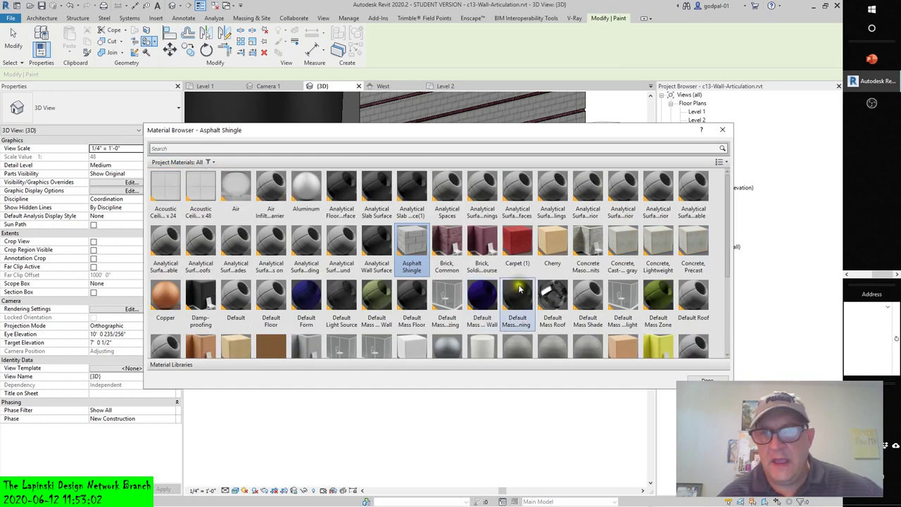
{"action": "left_click", "coordinate": [707, 380]}
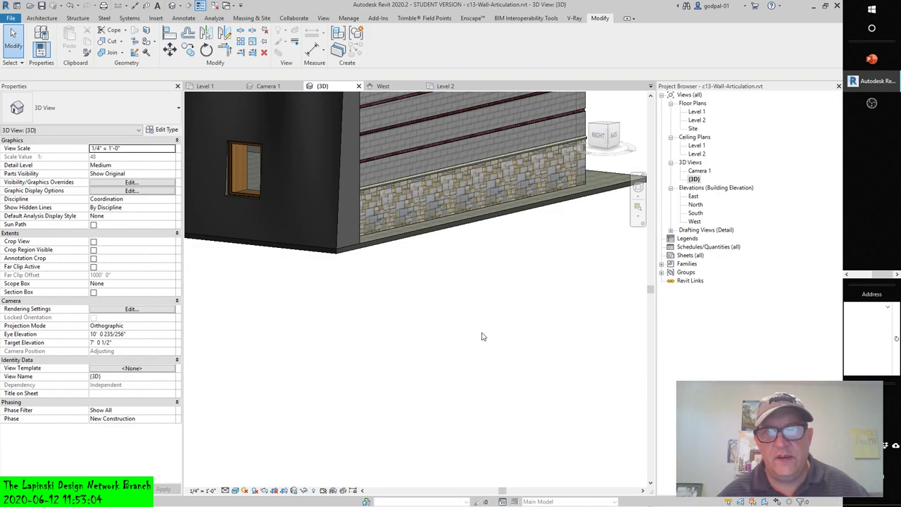
Select the stone-based wall and undo six times to remove the painted materials
{"action": "middle_click_drag", "start_coordinate": [483, 336], "coordinate": [500, 249], "text": "shift"}
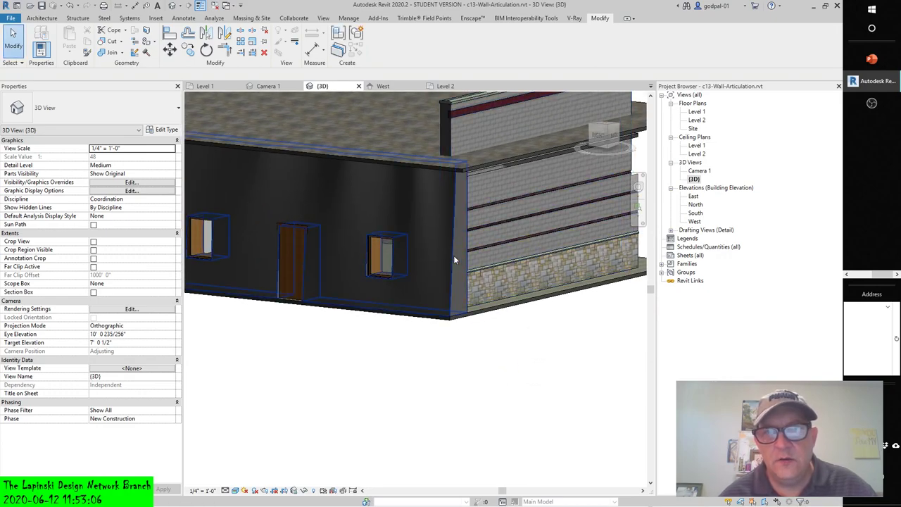
{"action": "middle_click_drag", "start_coordinate": [360, 282], "coordinate": [425, 291], "text": "shift"}
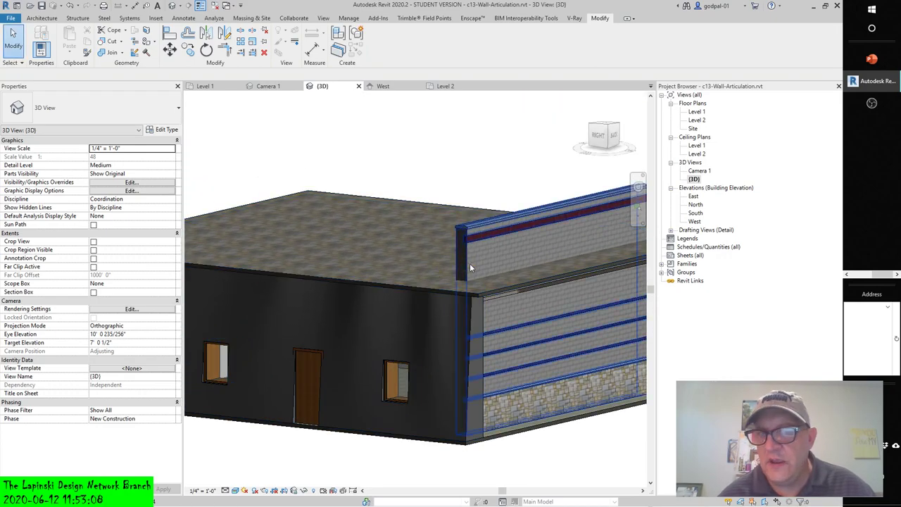
{"action": "left_click", "coordinate": [470, 263]}
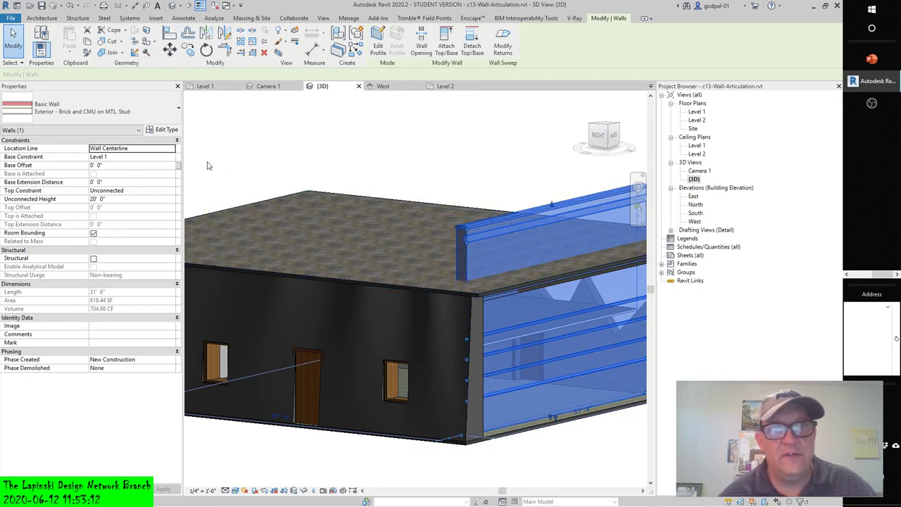
{"action": "left_click", "coordinate": [69, 5]}
{"action": "left_click", "coordinate": [69, 5]}
{"action": "left_click", "coordinate": [69, 6]}
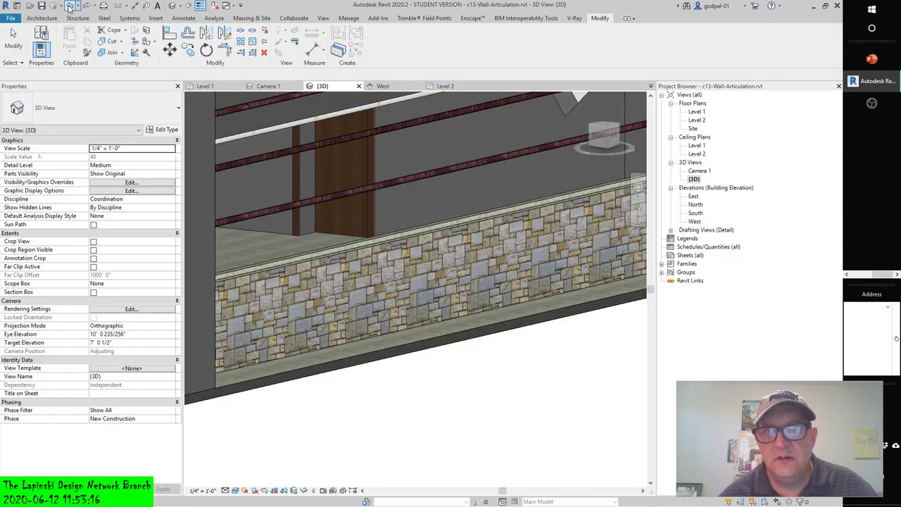
{"action": "left_click", "coordinate": [69, 6]}
{"action": "left_click", "coordinate": [69, 5]}
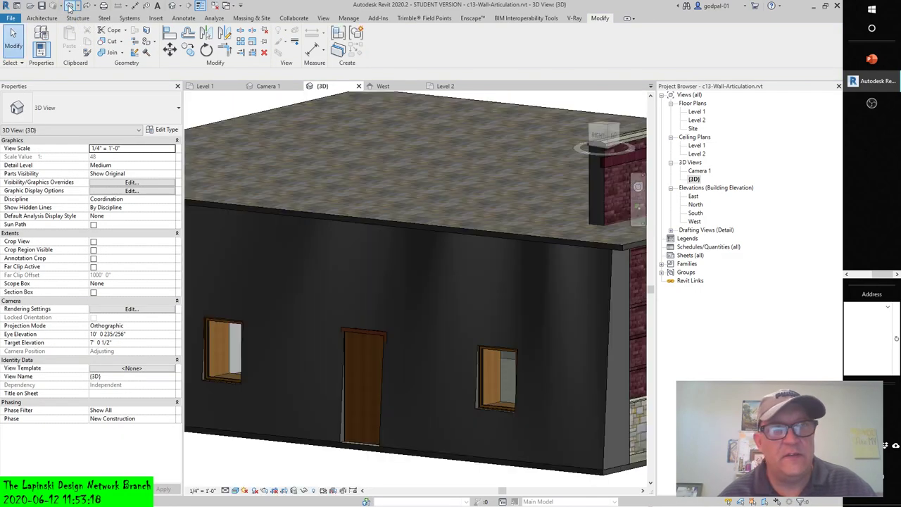
{"action": "left_click", "coordinate": [69, 6]}
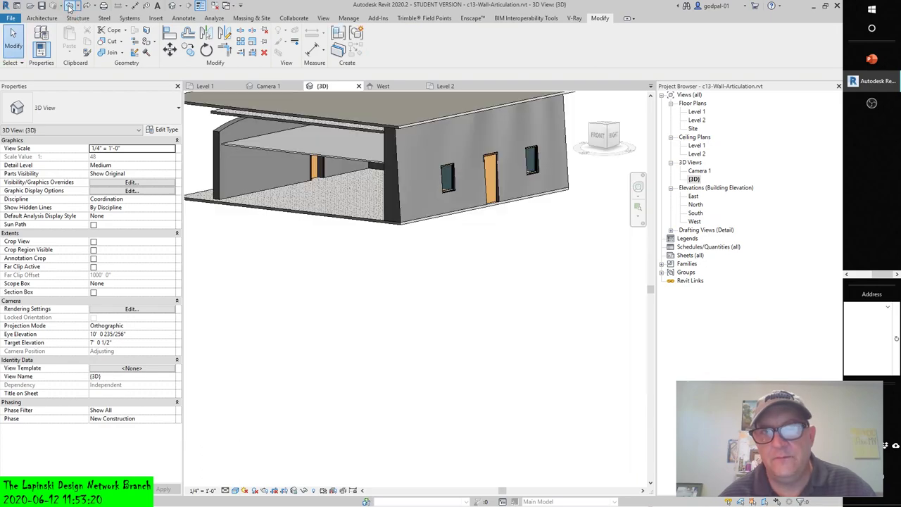
Undo one more step to restore the speckled stone roof slab and parapet wall
{"action": "left_click", "coordinate": [69, 6]}
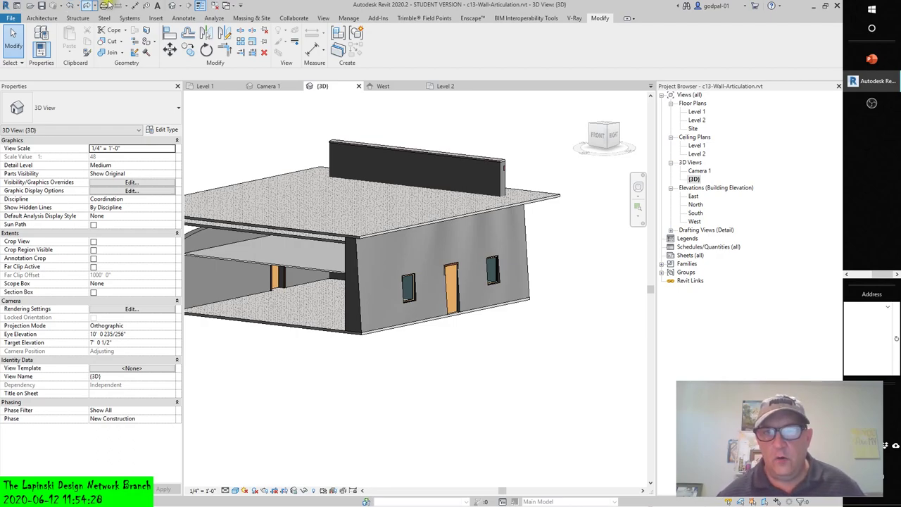
Turn the ViewCube to the LEFT view and zoom in on the brick wall's zigzag, wavy top
{"action": "left_click", "coordinate": [607, 131]}
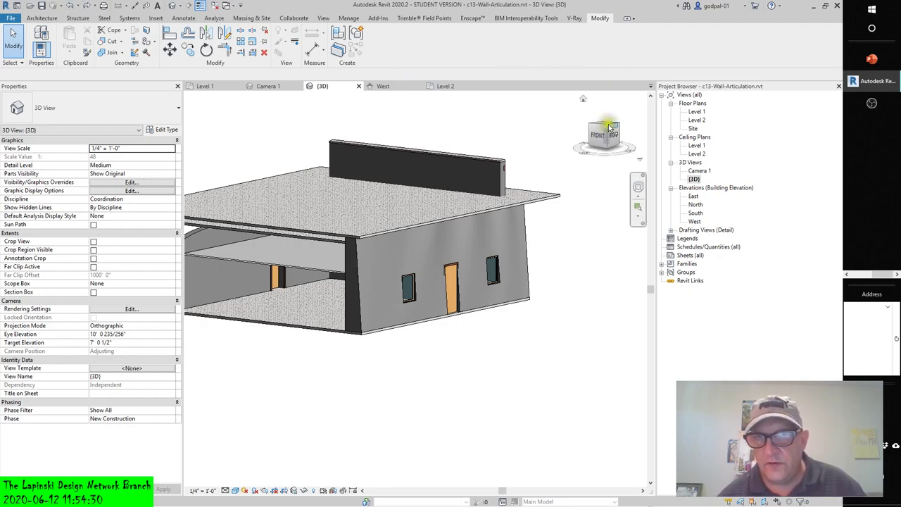
{"action": "left_click", "coordinate": [616, 127]}
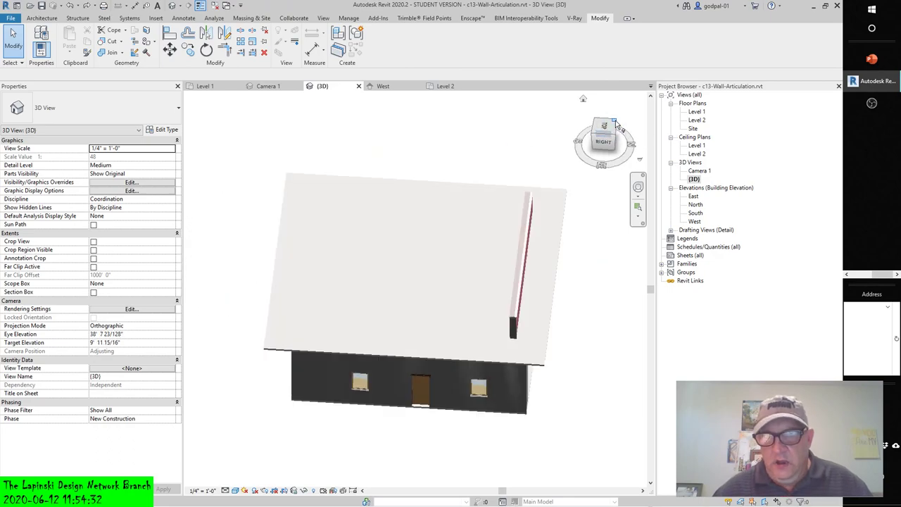
{"action": "left_click", "coordinate": [610, 141]}
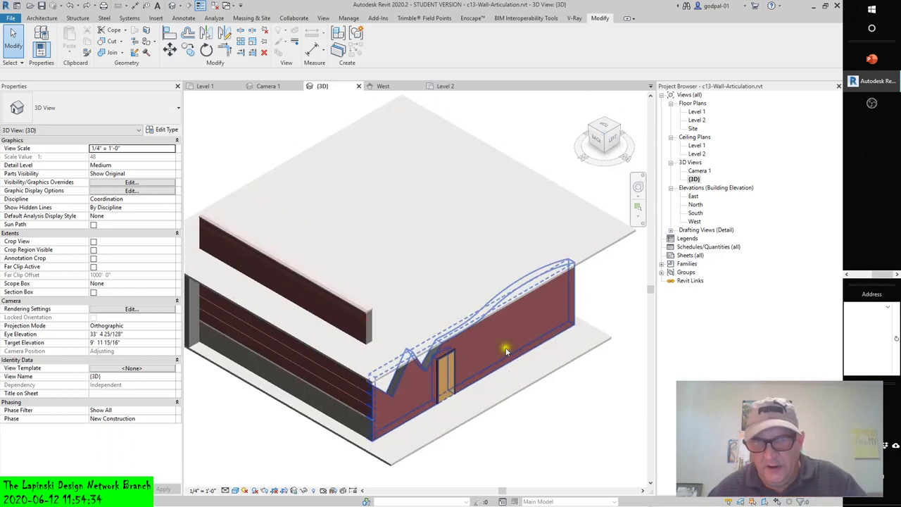
{"action": "left_click", "coordinate": [609, 143]}
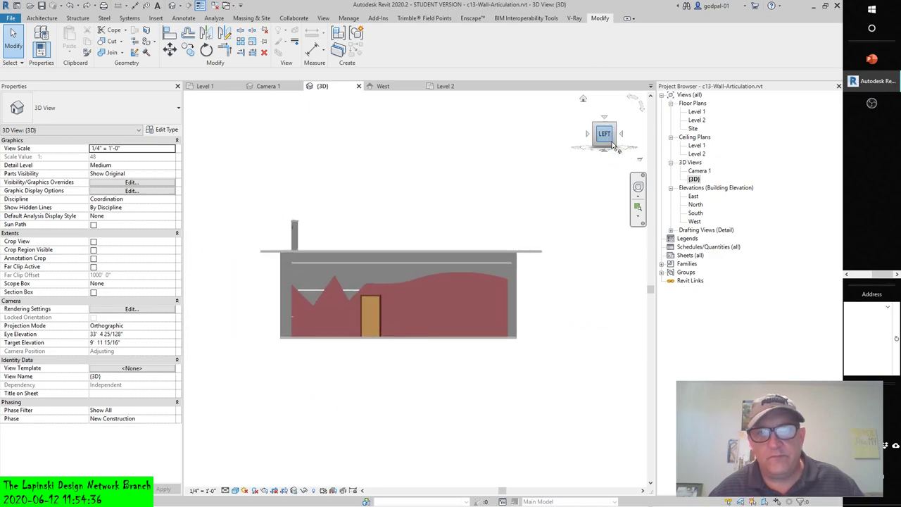
{"action": "scroll", "coordinate": [483, 324], "scroll_direction": "up", "scroll_amount": 3}
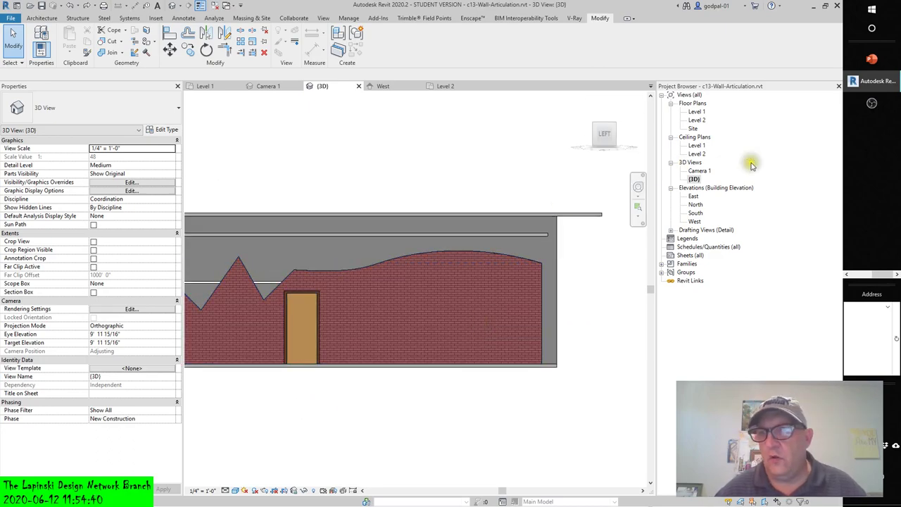
{"action": "left_click", "coordinate": [856, 276]}
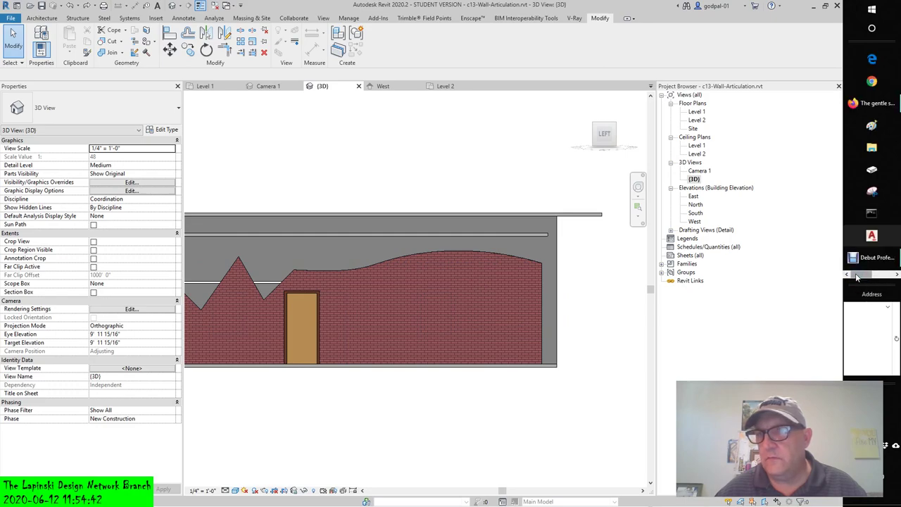